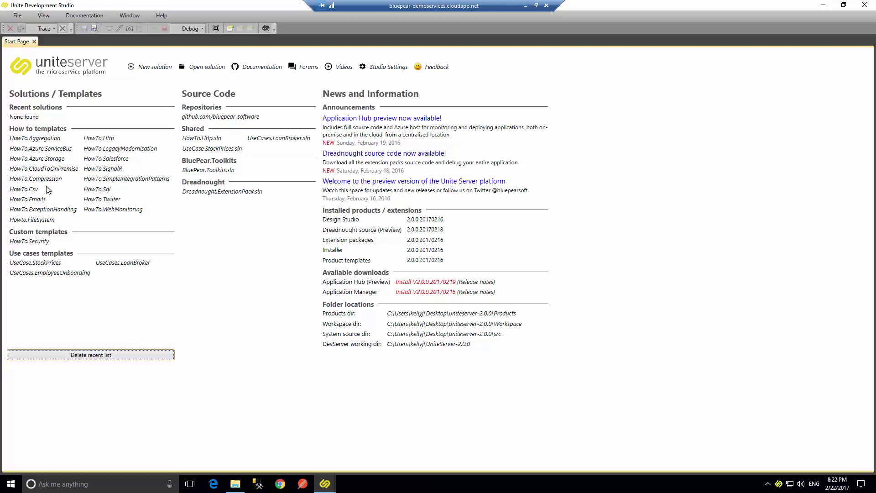
Create the EncryptionService project from the HowTo.Security template and widen its diagram to fill the window.
left_click(28, 243)
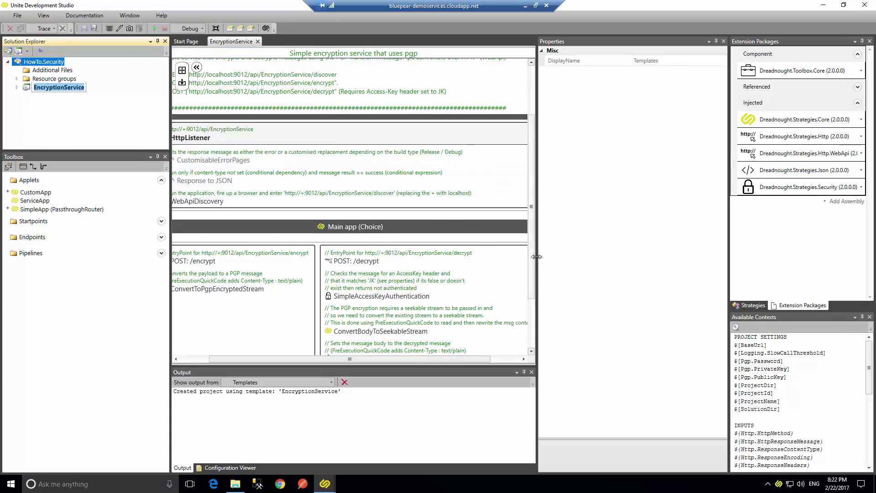
left_click_drag(537, 248, 587, 248)
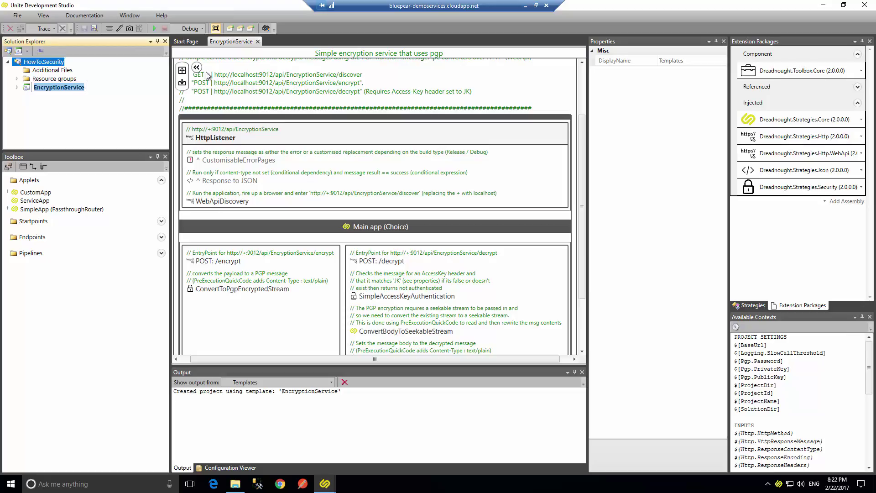
left_click(216, 29)
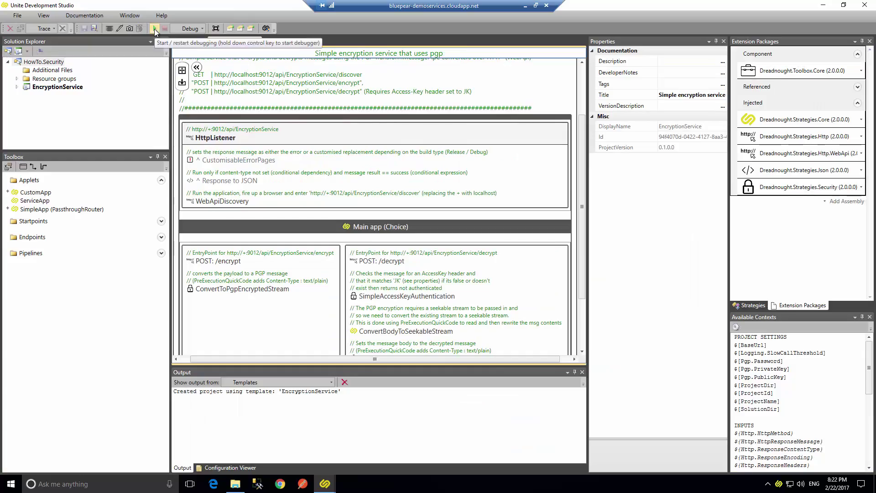
Build and run EncryptionService with 0 errors, then show its diagram enlarged to the full window.
left_click(154, 29)
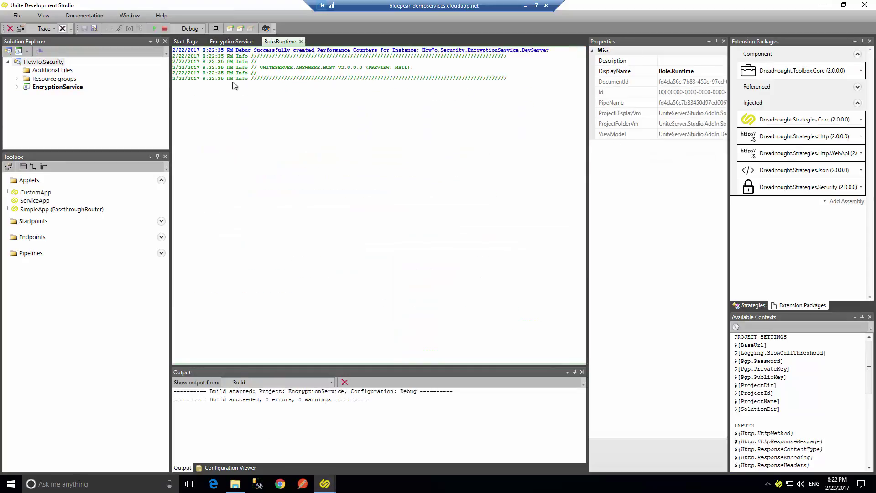
left_click(237, 41)
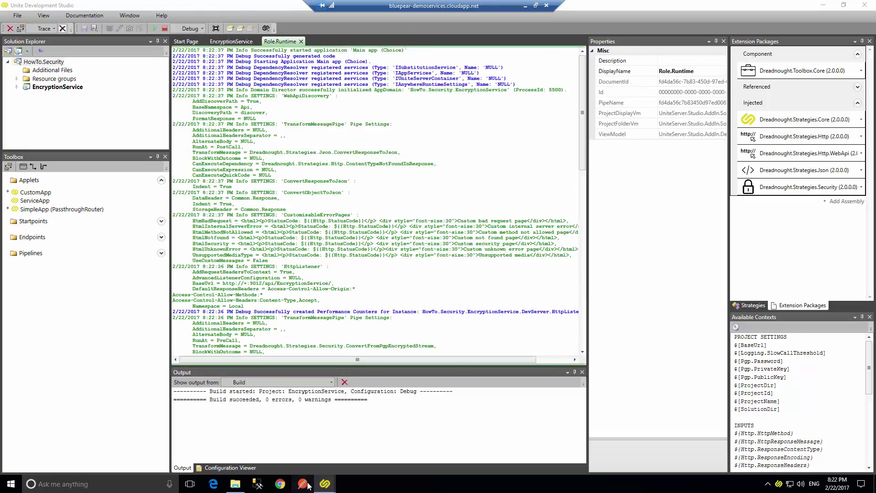
left_click(236, 42)
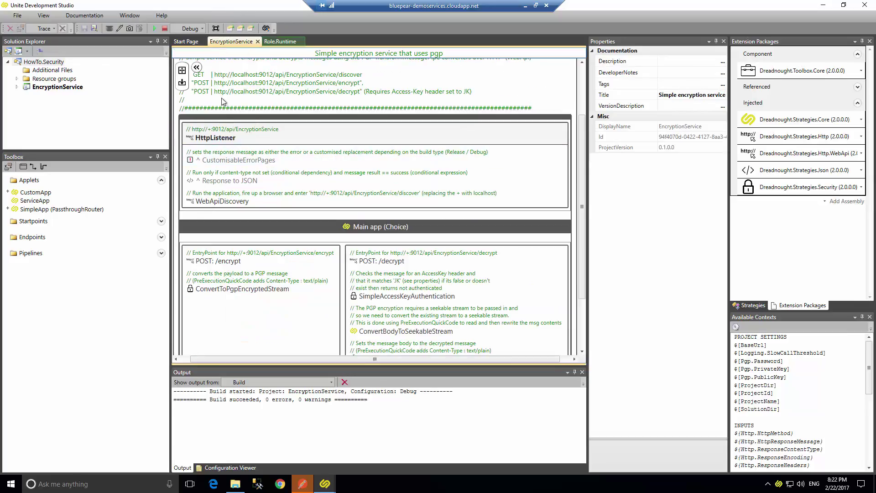
scroll(232, 104, "down", 2)
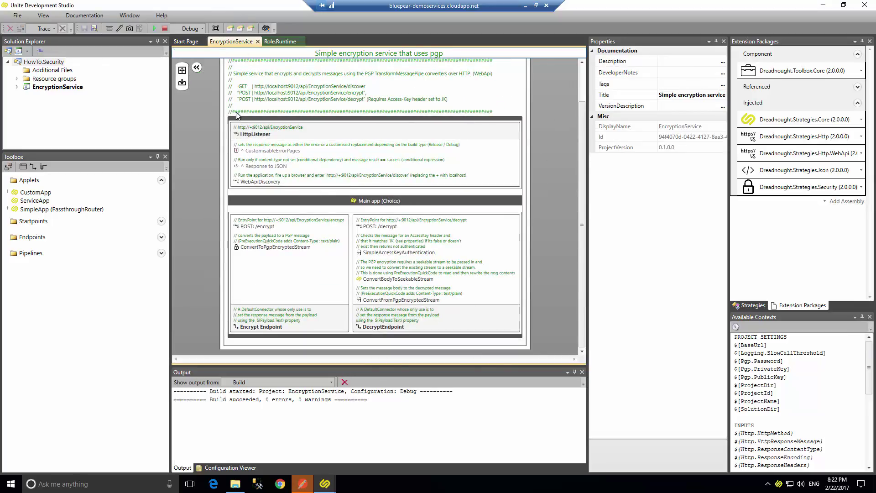
left_click(216, 29)
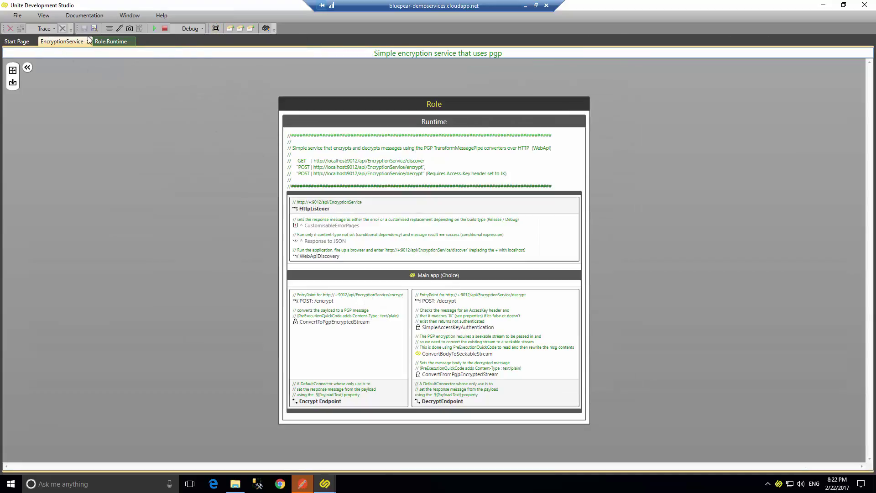
Zoom into the Role diagram and open the Encrypt Endpoint connector's properties.
left_click(12, 70)
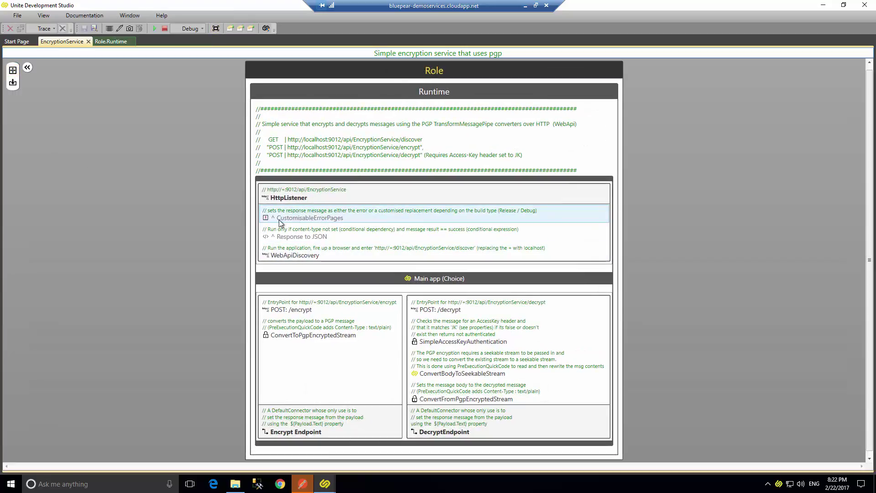
scroll(242, 215, "down", 1)
scroll(242, 215, "up", 3)
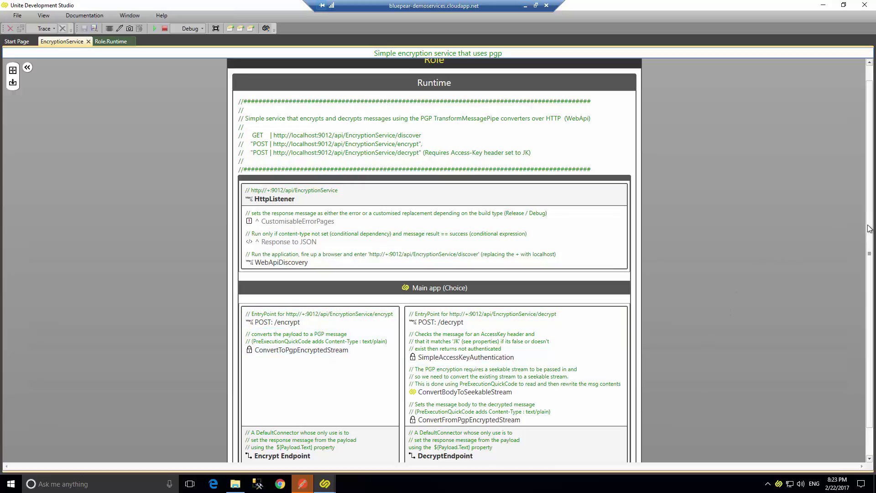
scroll(867, 226, "down", 1)
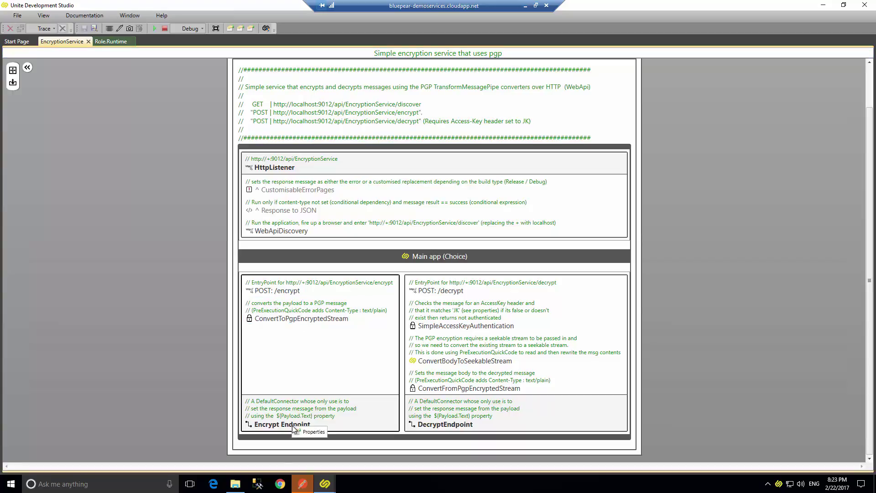
left_click(311, 432)
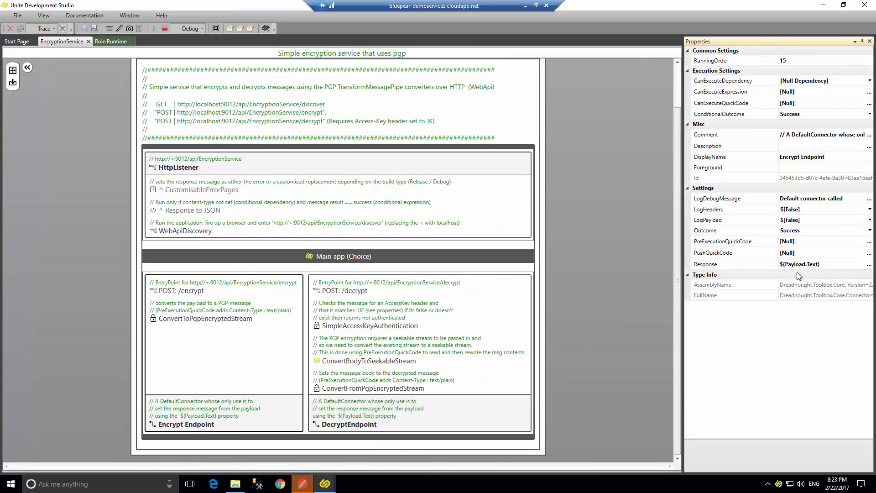
Check Encrypt Endpoint's ${Payload.Text} Response, SimpleAccessKeyAuthentication and DecryptEndpoint, then view the Role.Runtime log.
left_click(812, 265)
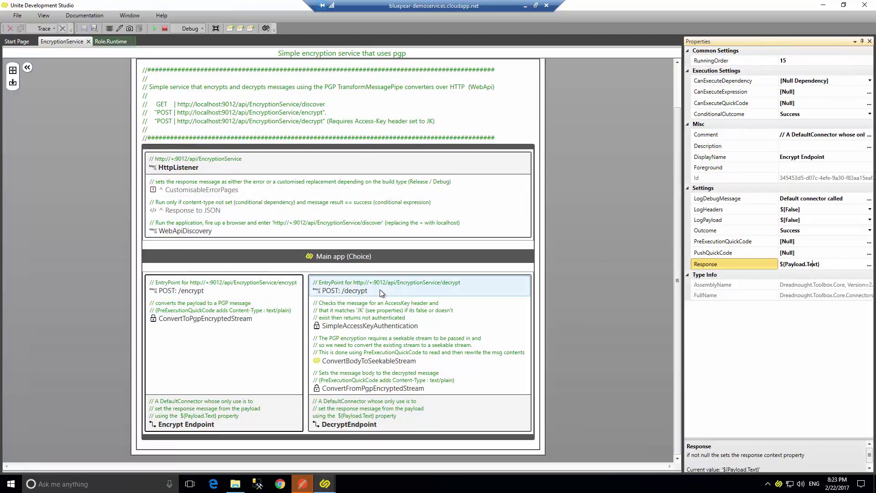
left_click(387, 323)
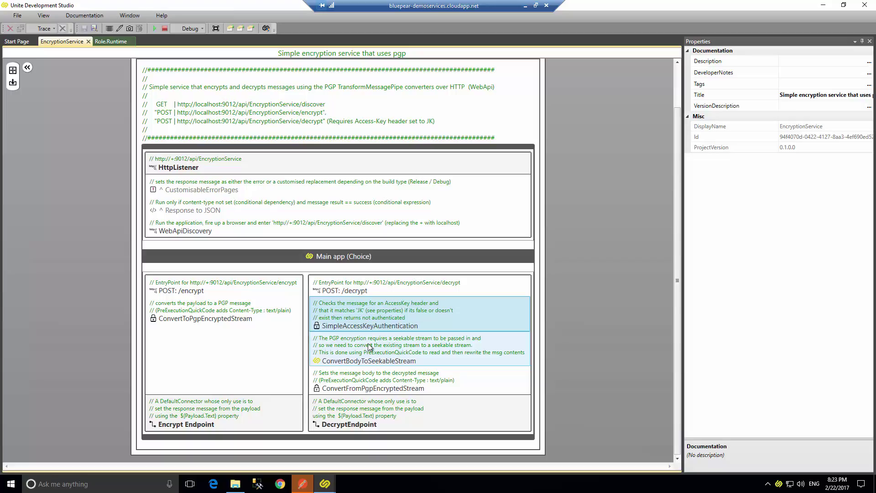
left_click(360, 422)
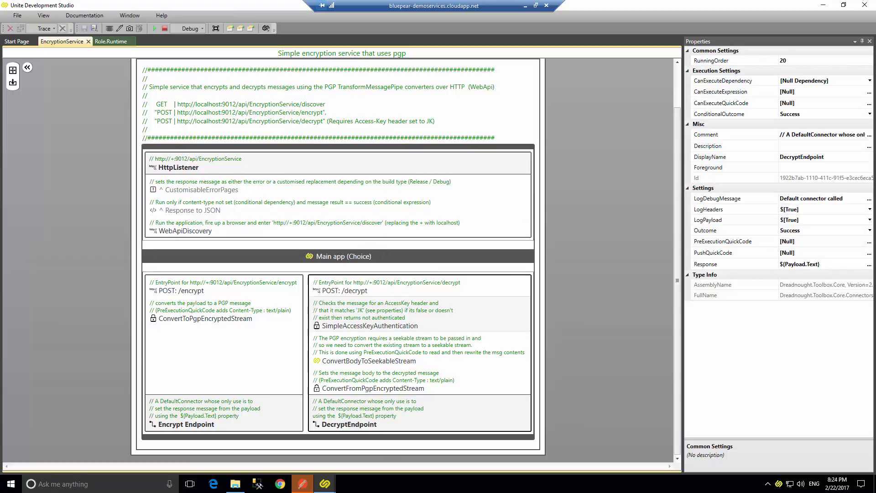
left_click(109, 42)
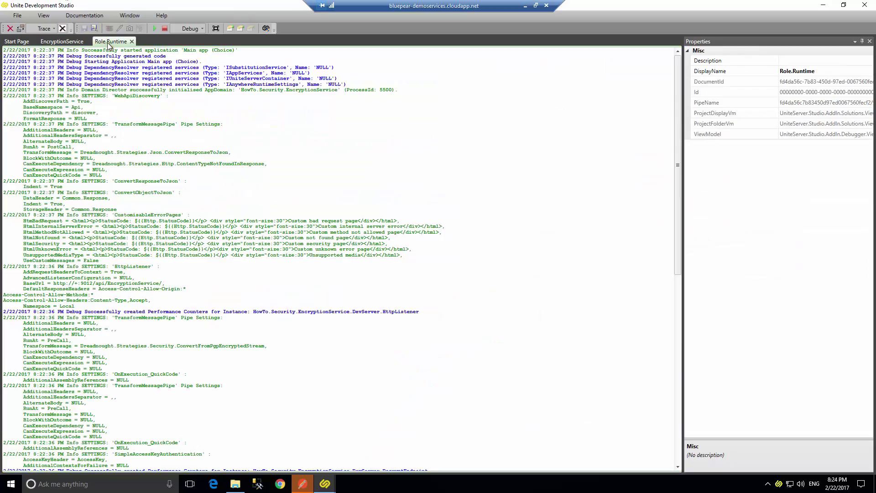
In Postman, GET the EncryptionService discover URL (200 OK) and select the encrypt endpoint URL.
left_click(302, 484)
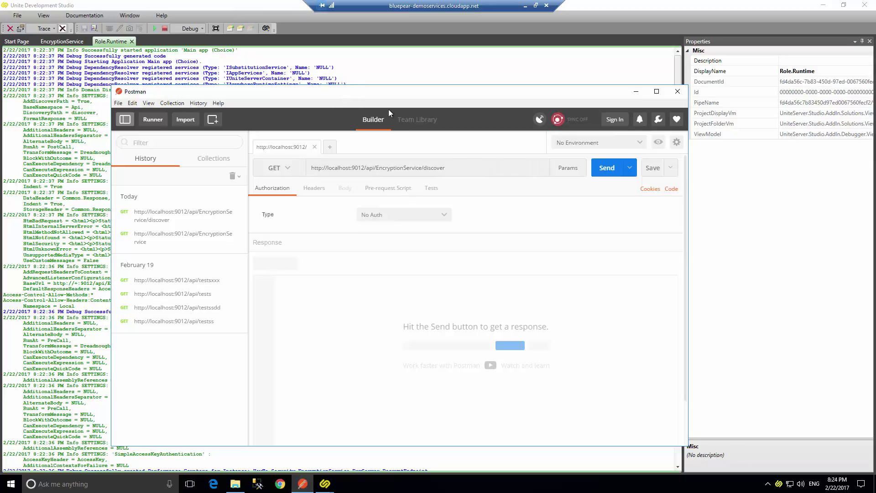
left_click_drag(381, 96, 352, 69)
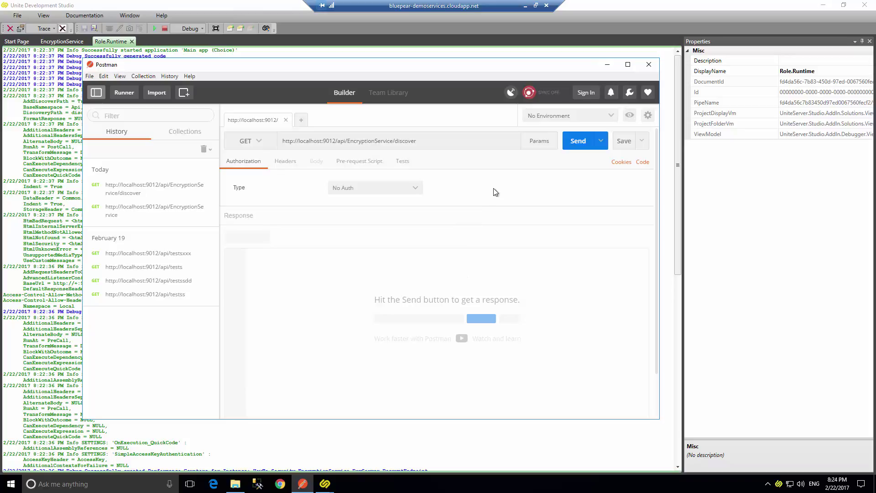
left_click(575, 145)
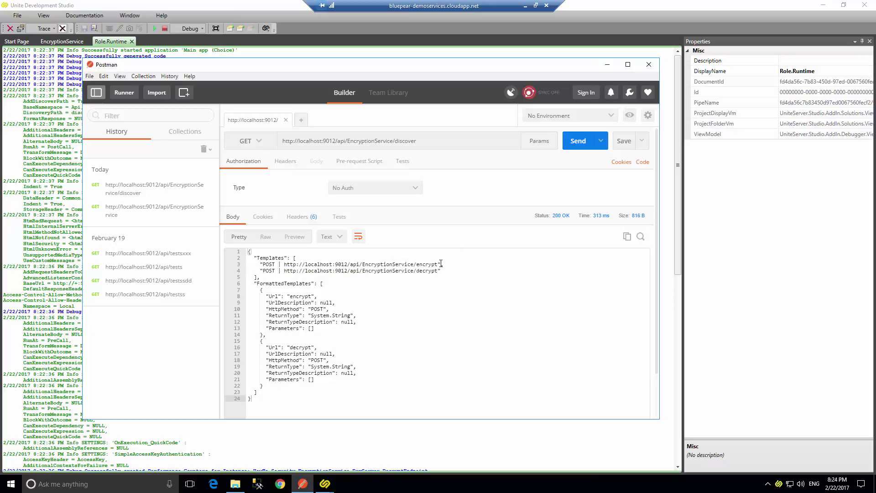
left_click_drag(440, 263, 283, 264)
key("ctrl+c")
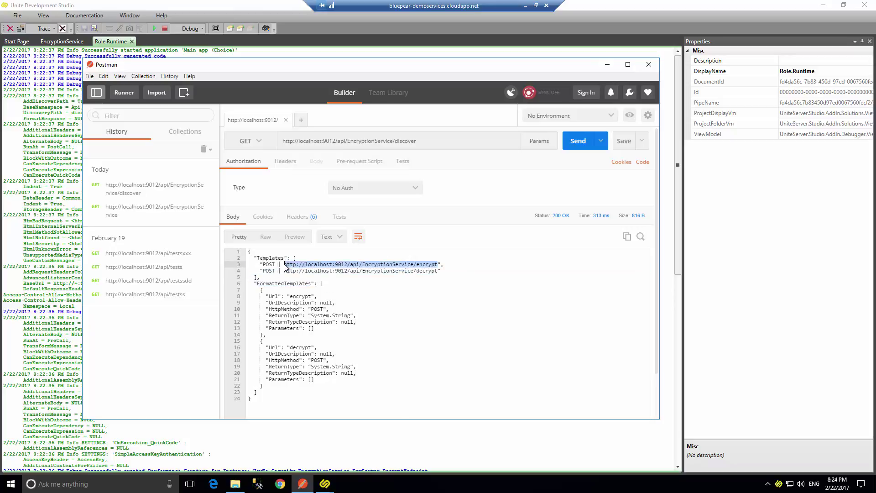
left_click(254, 142)
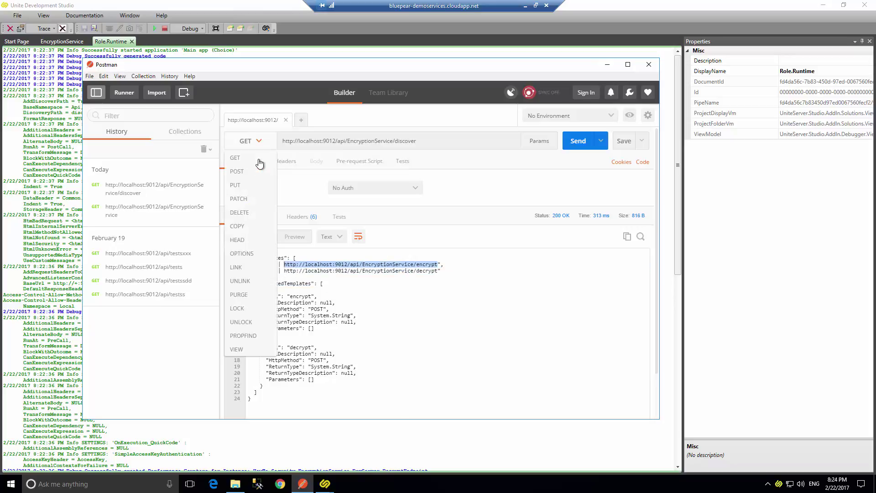
POST the raw text 'hello from me' to the encrypt endpoint URL.
left_click(254, 172)
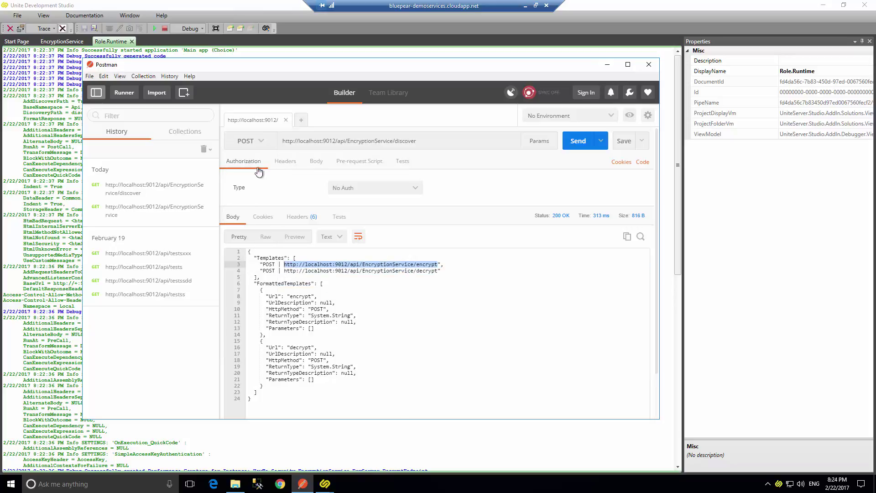
left_click(320, 163)
left_click(354, 178)
left_click(370, 215)
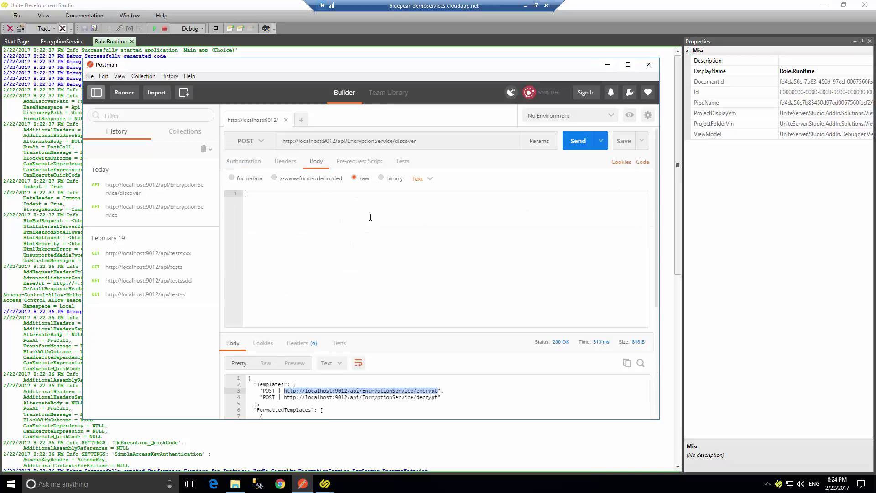
key("ctrl+v")
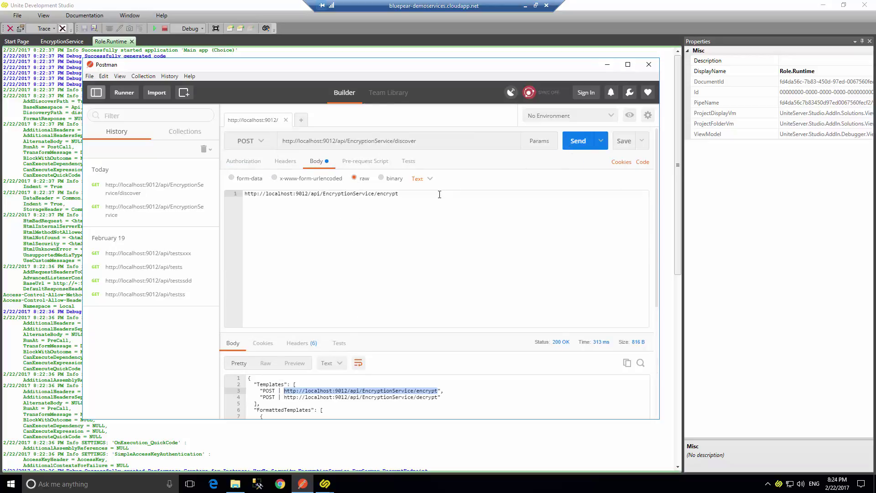
triple_click(369, 140)
key("ctrl+v")
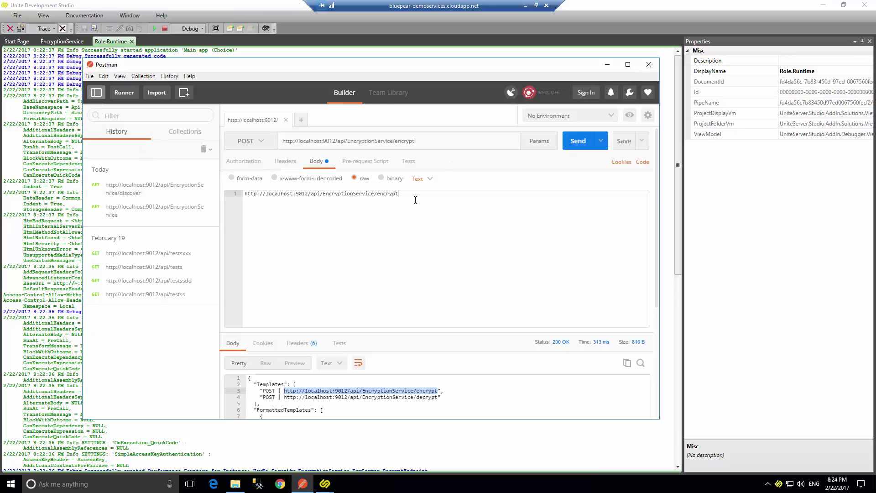
key("ctrl+a")
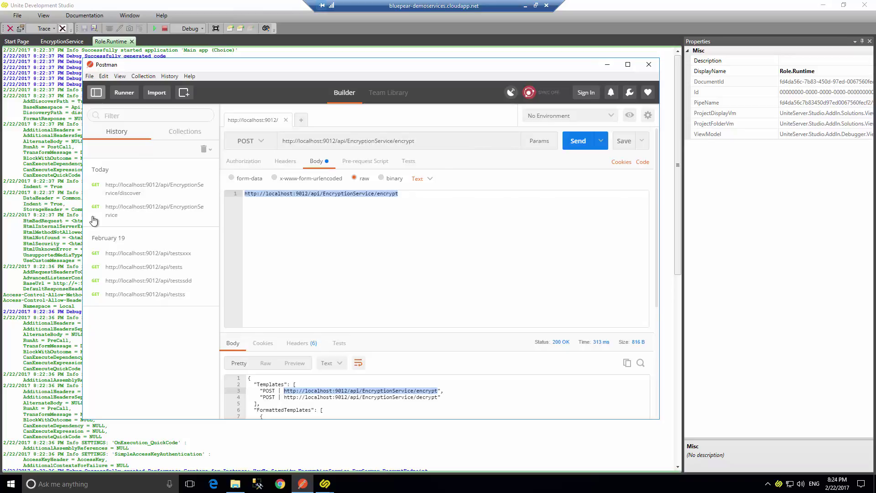
type("hello")
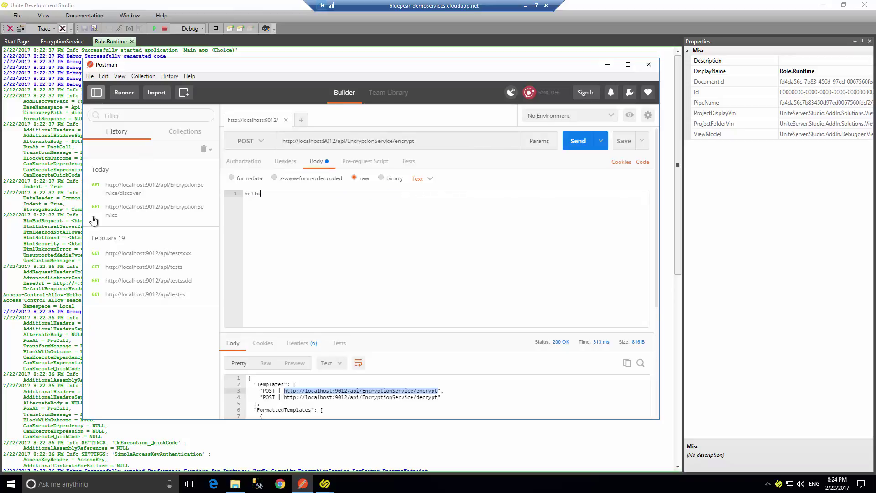
type(" from me")
left_click(570, 144)
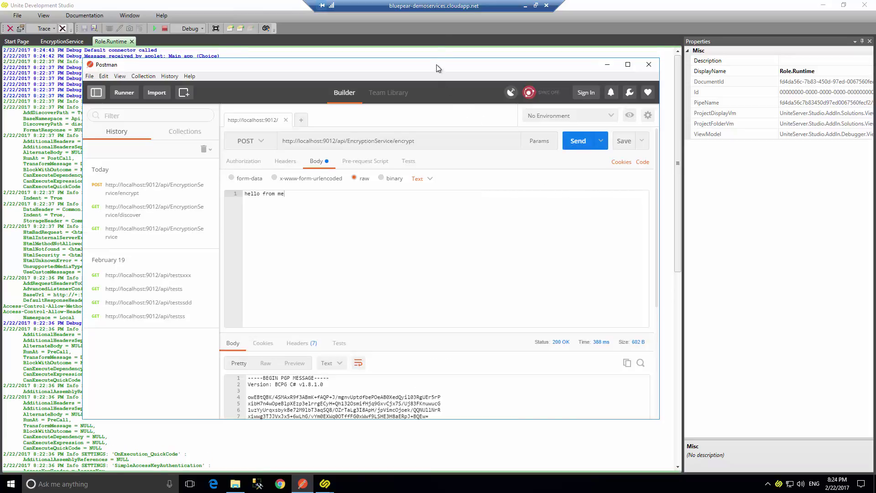
Copy the returned PGP message, change the URL to decrypt, and paste the message as the body.
left_click_drag(436, 64, 442, 15)
scroll(431, 278, "down", 2)
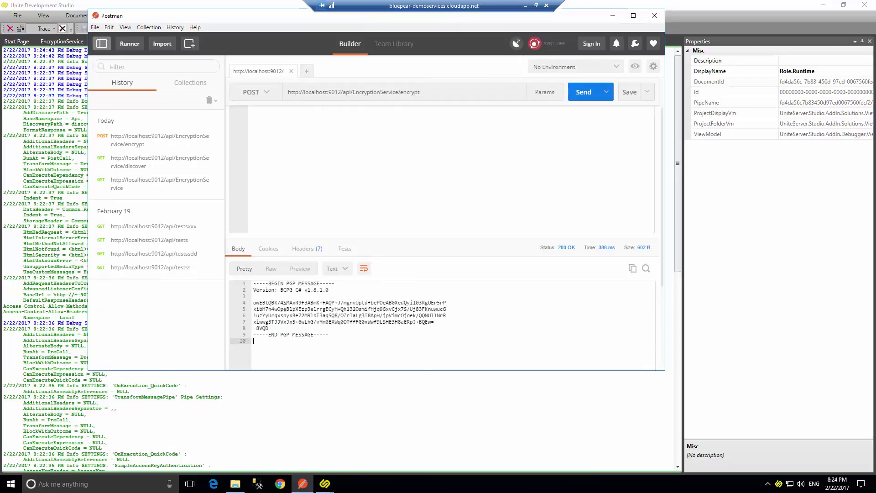
left_click_drag(273, 343, 227, 279)
scroll(315, 202, "up", 2)
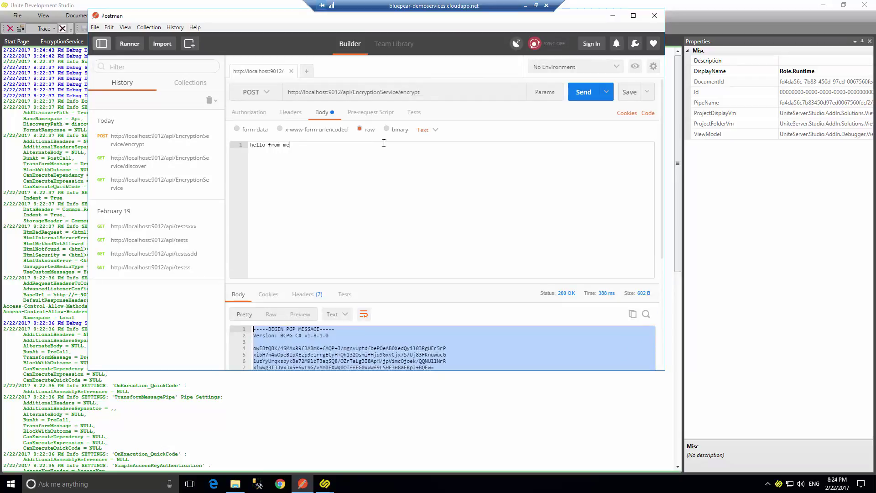
left_click(400, 91)
type("d")
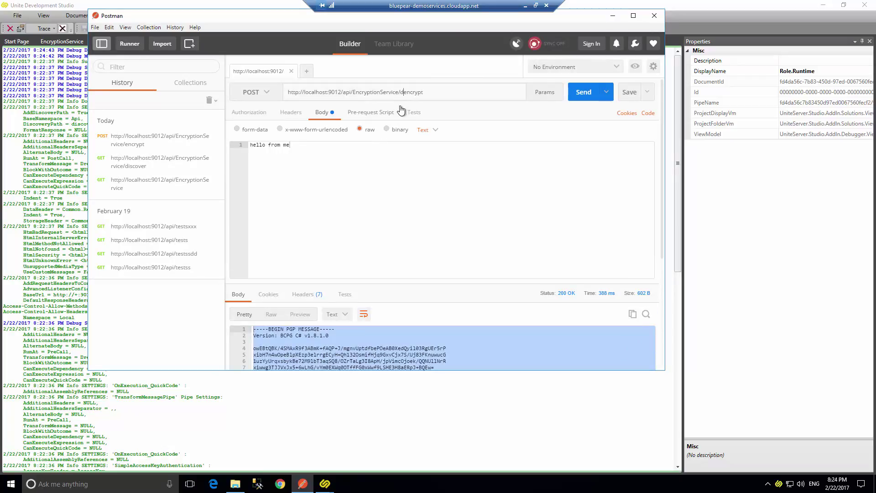
key("Delete")
type("-----BEGIN PGP MESSAGE----- Version: BCPG C# v1.8.1.0  owEBtQBK/4SMAxR9f3ABmK+fAQP+J/mgnvUptdfbePOeAB0XedQyi103RgUEr5rP xibH7n4wOpeBlpXEzp3e1rrgECyH+Qh132OsmifHjq9GxvCjx7S/Uj83FKnuwucG 1uzYyUrqxsbykBe72M9lbT3aqSQ8/OZrTaLg3I8ApH/jpVimcOjoek/QQNUllNrR xiwwg3TJJVxJx5+6wLhG/vYm0EXWq0OTffFG0xWwf9LSHE3H8aERpJ+BQEw= =8VQD -----END PGP MESSAGE-----")
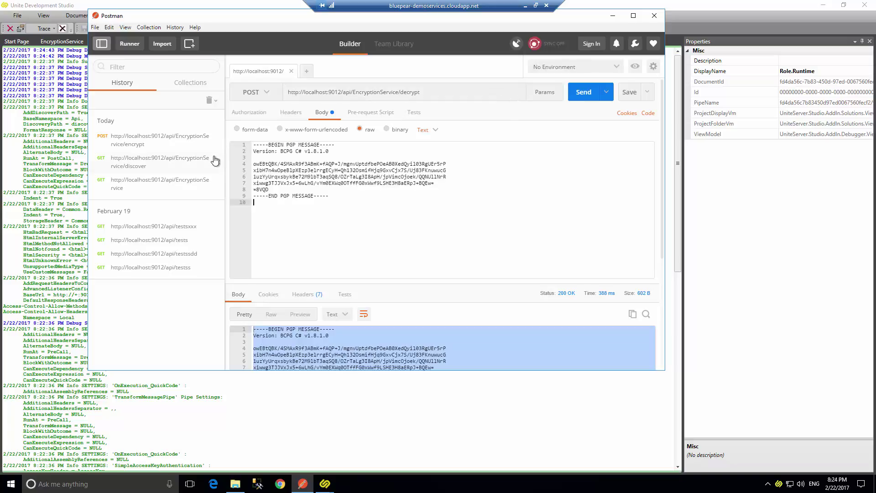
Send the decrypt request with an AccessKey header and its key value, getting 'hello from me'.
left_click(587, 92)
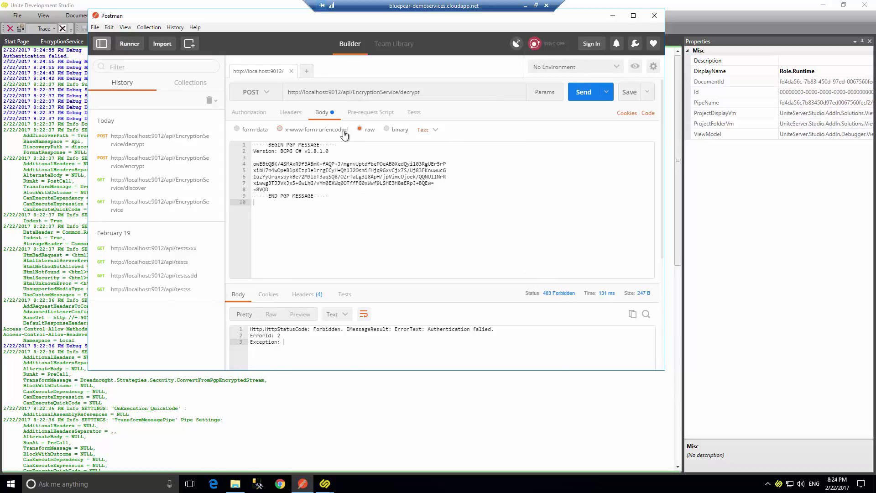
left_click(291, 113)
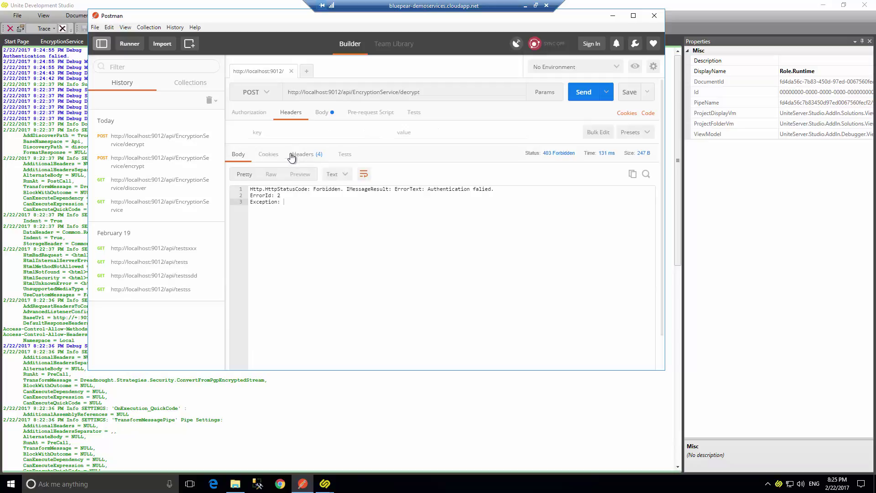
left_click(277, 133)
type("Acces")
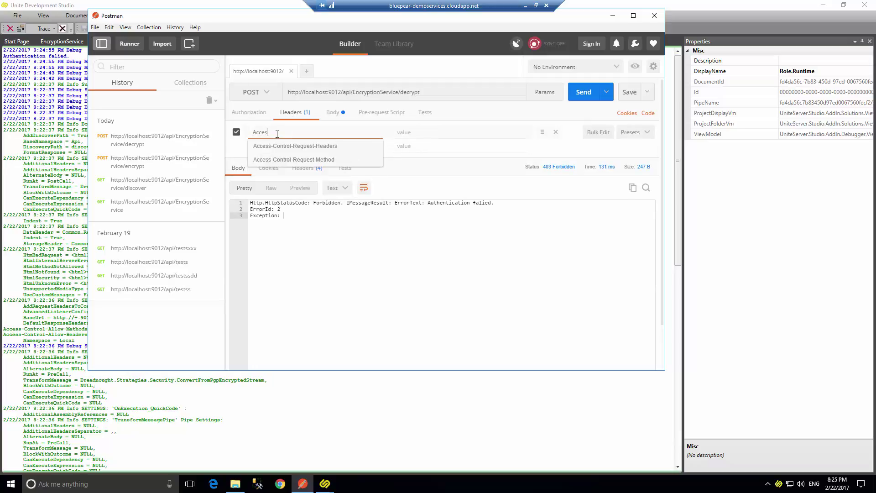
type("sKey")
key("Tab")
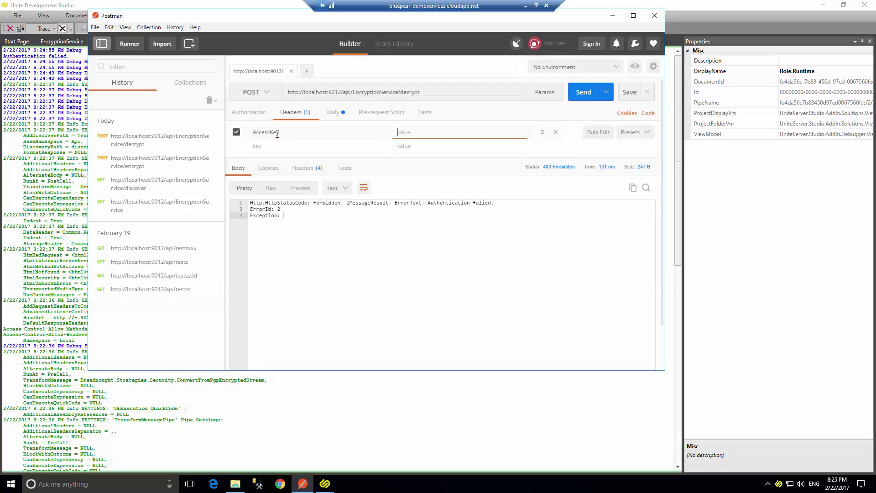
type("JK")
left_click(584, 91)
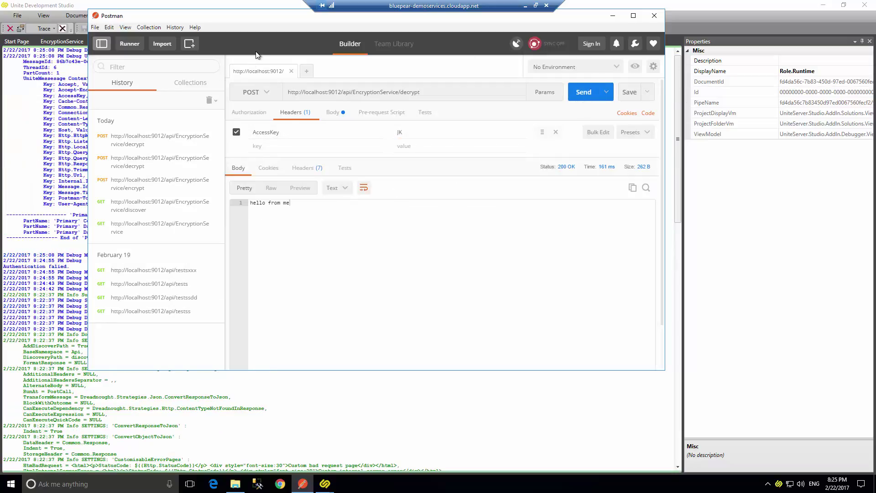
Stop the EncryptionService debug session in Unite Development Studio.
left_click_drag(243, 21, 297, 112)
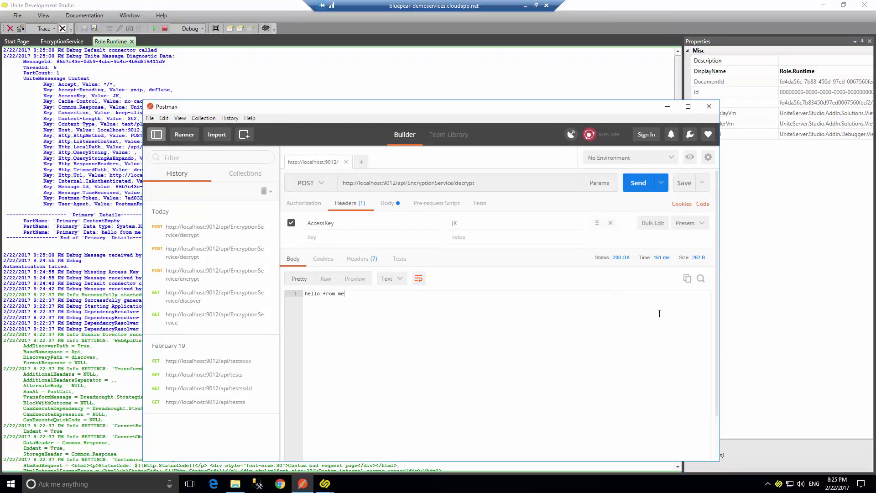
left_click(181, 2)
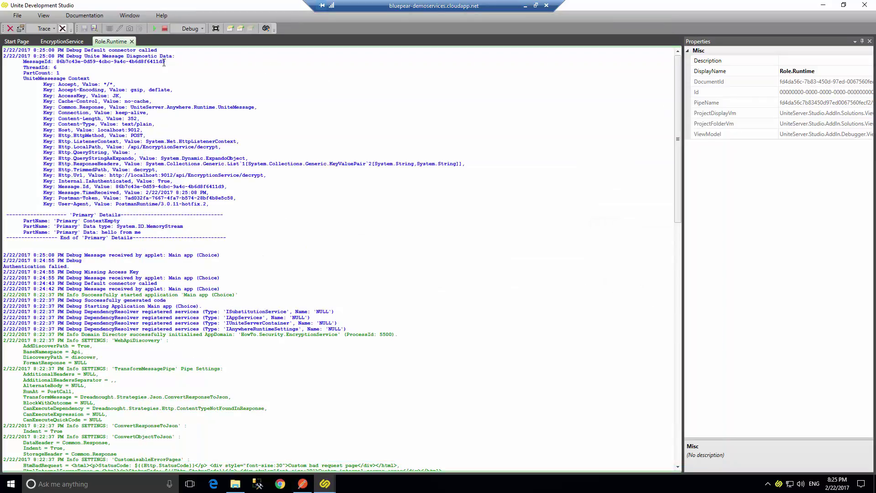
left_click(166, 28)
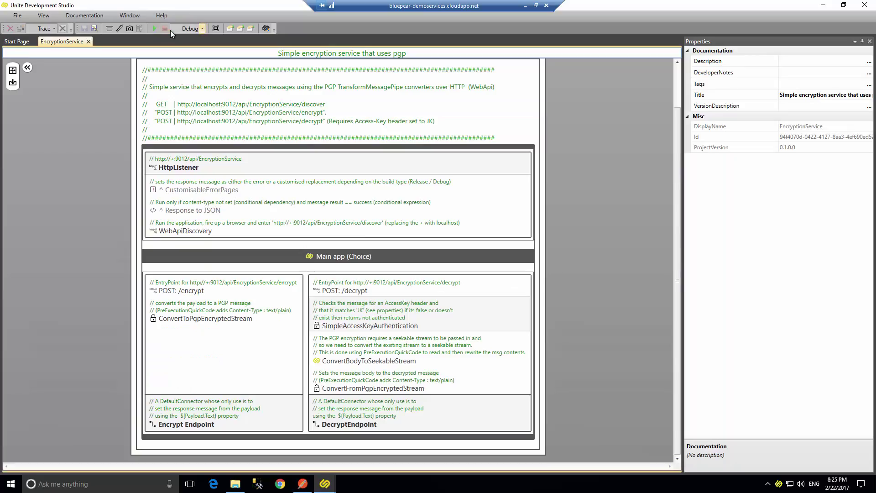
Restore the side panels and launch EncryptionService on the dev server from Solution Explorer.
left_click(216, 29)
left_click(197, 67)
left_click(216, 28)
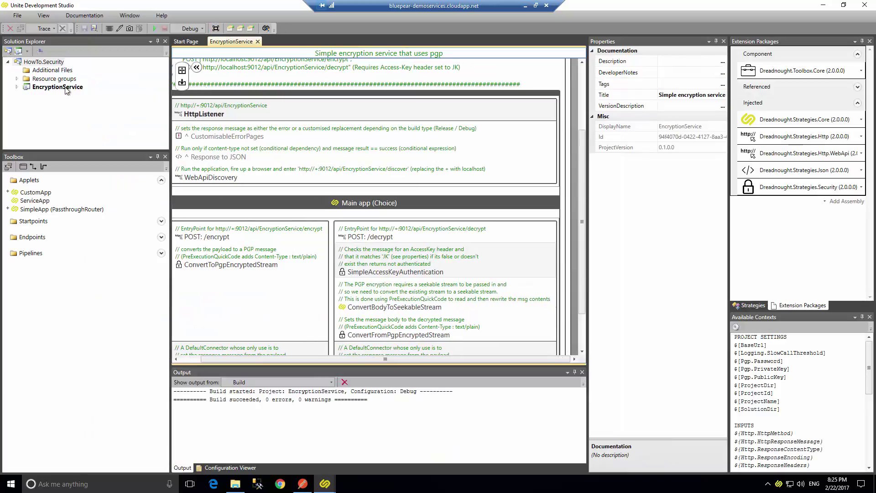
left_click(67, 90)
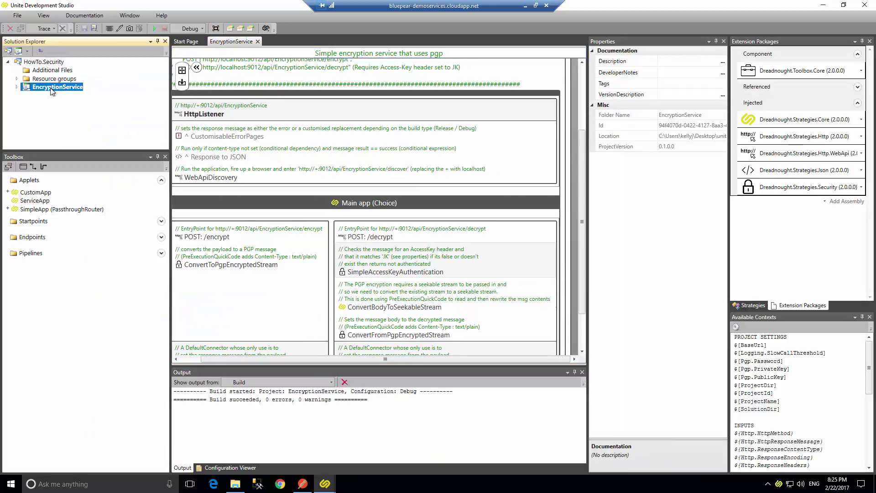
right_click(51, 89)
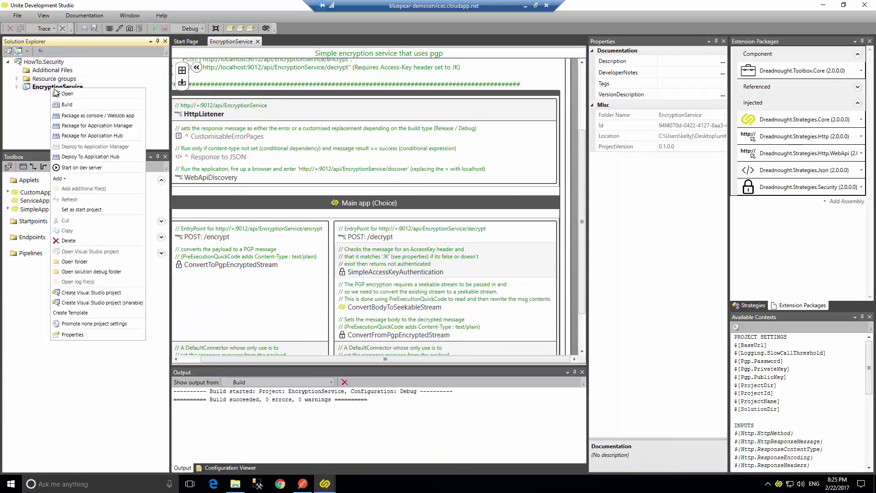
left_click(83, 167)
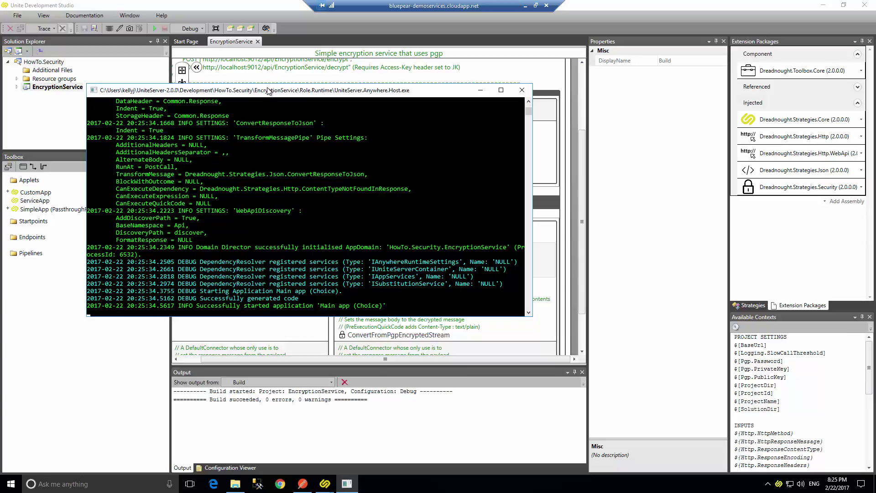
left_click_drag(268, 90, 310, 79)
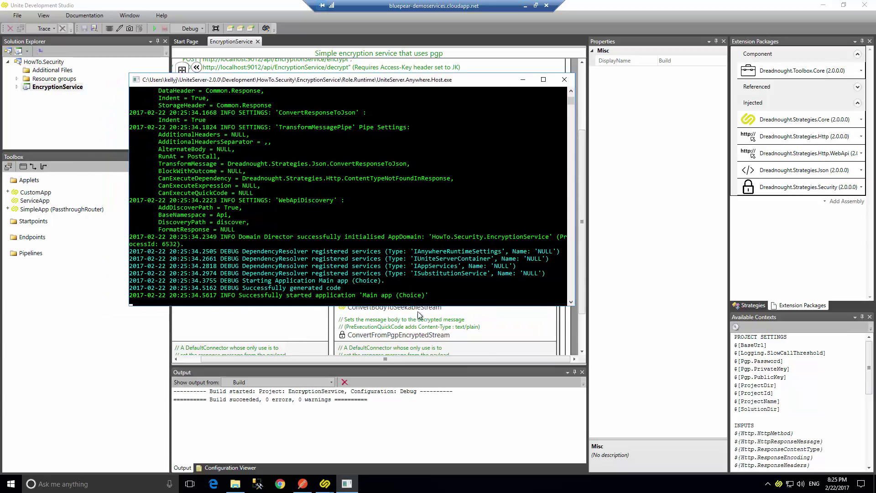
left_click(303, 484)
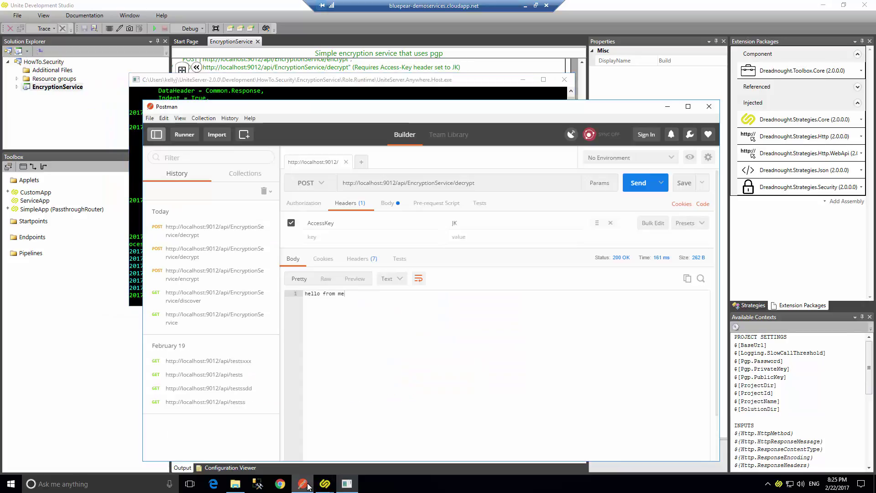
Resend the decrypt call to the dev-server service, getting 200 OK 'hello from me' in 47 ms.
left_click(640, 188)
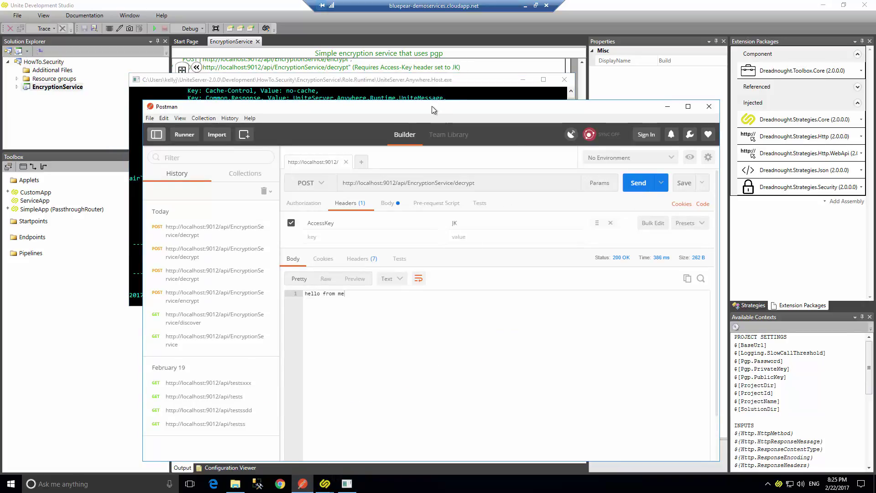
left_click_drag(432, 106, 588, 118)
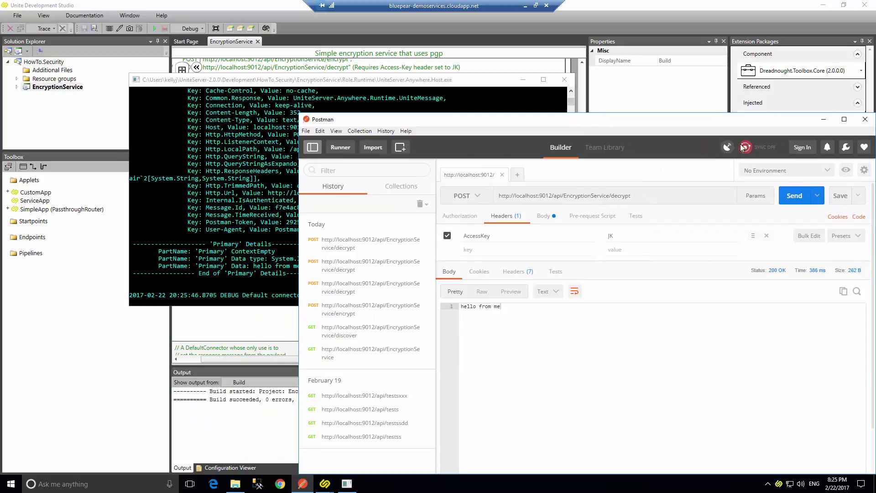
left_click(794, 196)
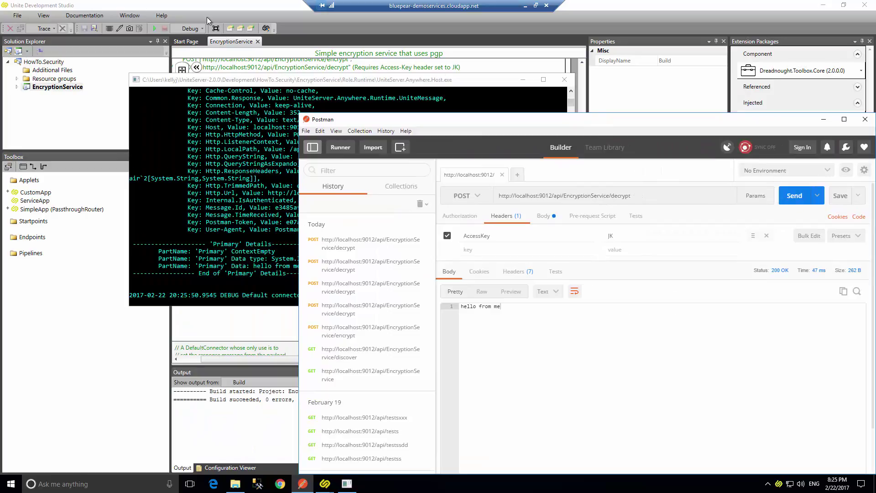
left_click(199, 4)
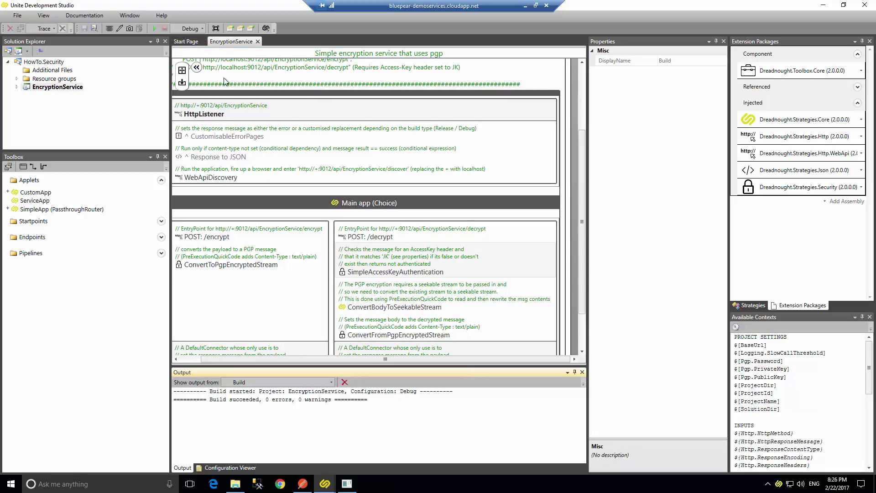
Return to the EncryptionService designer and fit the whole Role diagram in view.
scroll(227, 81, "up", 2)
right_click(49, 87)
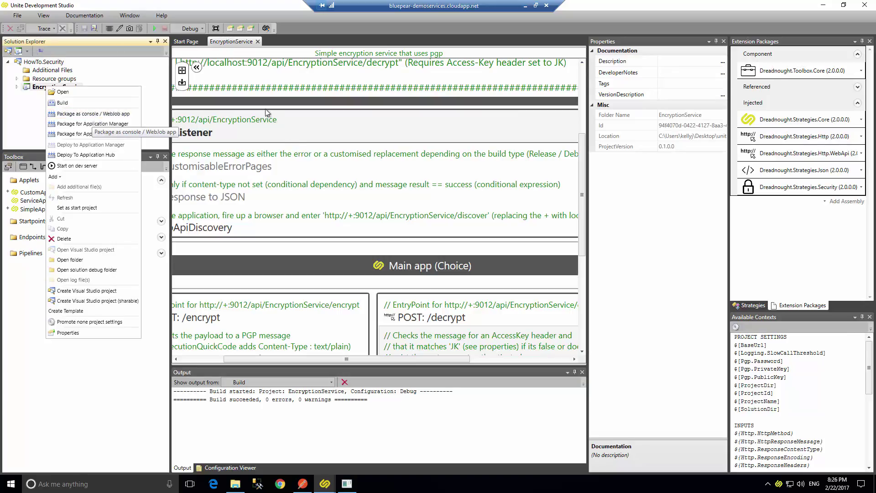
left_click(266, 131)
left_click(243, 42)
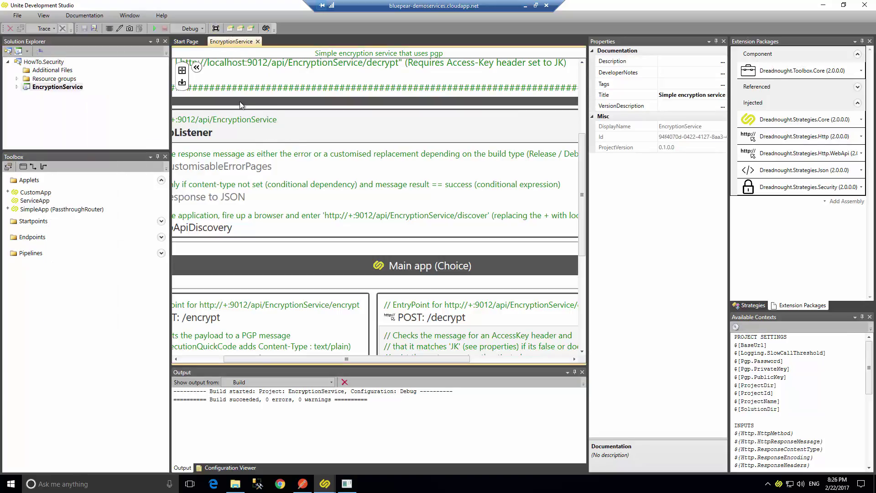
left_click(182, 72)
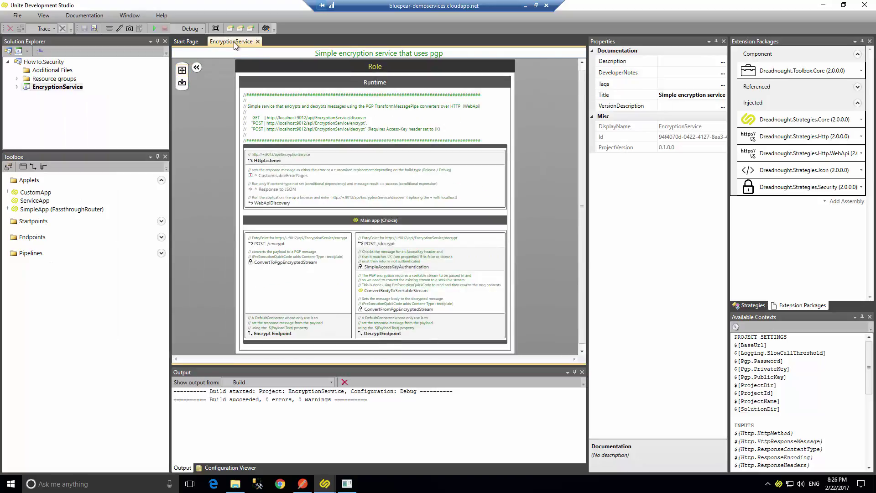
In the EncryptionService settings, set BaseUrl's Installation Action to Editable.
left_click(245, 29)
left_click(218, 86)
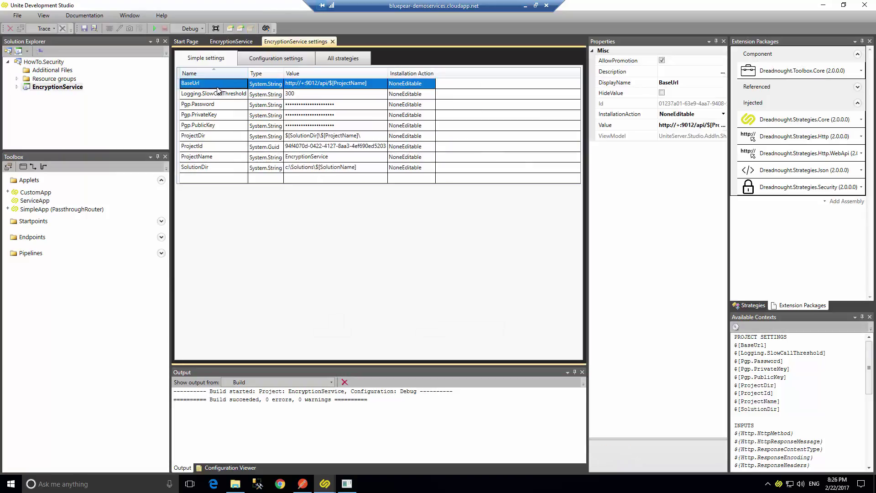
left_click(411, 85)
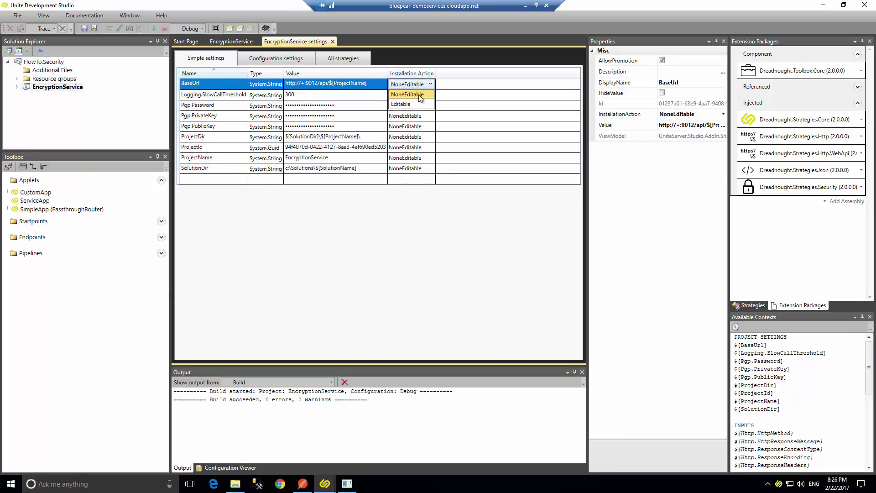
left_click(422, 104)
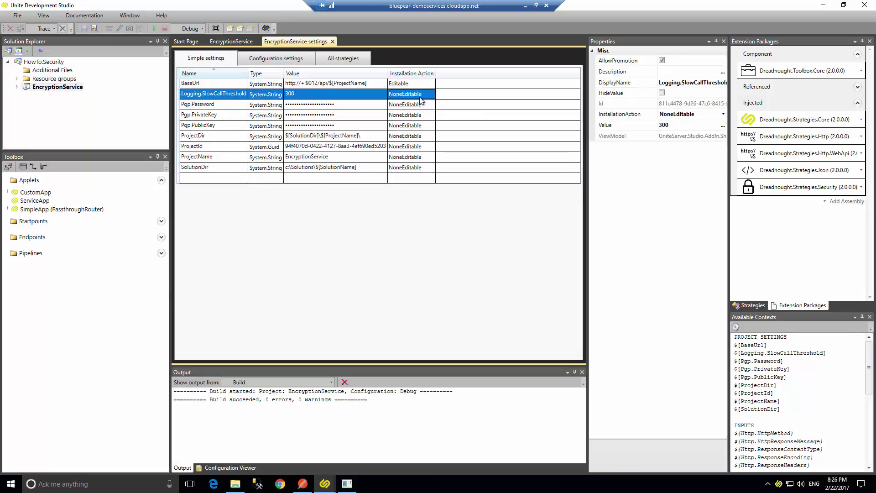
left_click(420, 96)
left_click(43, 88)
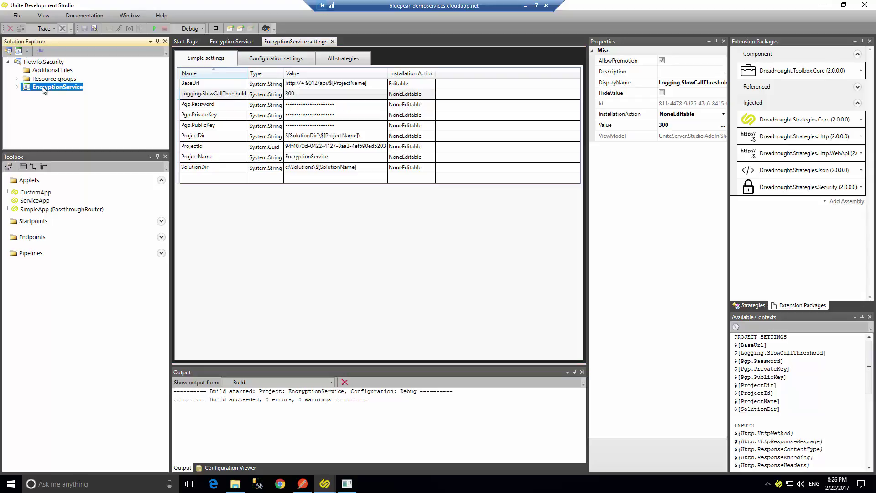
Package EncryptionService as a console app and extract its zip into the HowTo.Security.EncryptionService.0.1.1.0.Debug.Console folder.
right_click(43, 89)
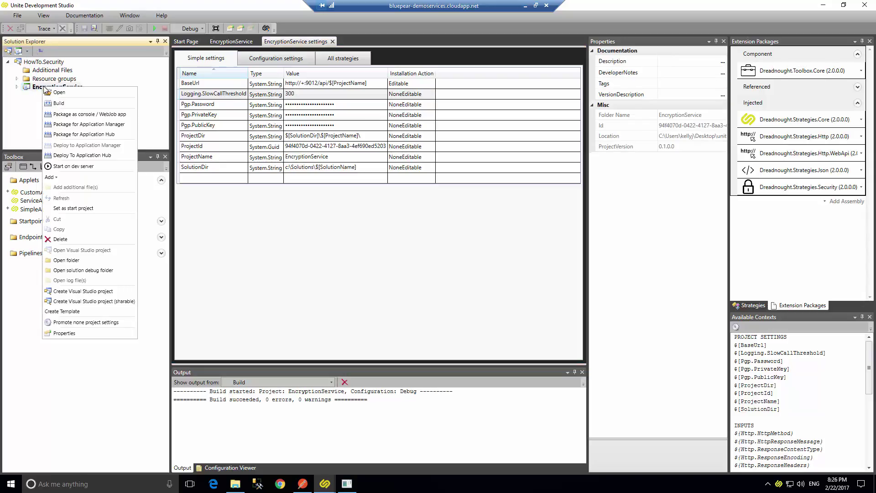
left_click(76, 115)
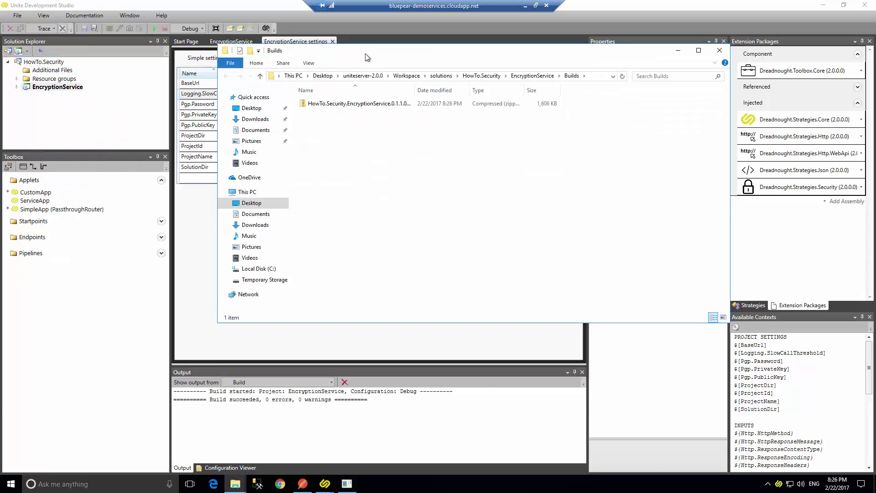
left_click_drag(320, 50, 264, 58)
left_click(315, 111)
right_click(310, 112)
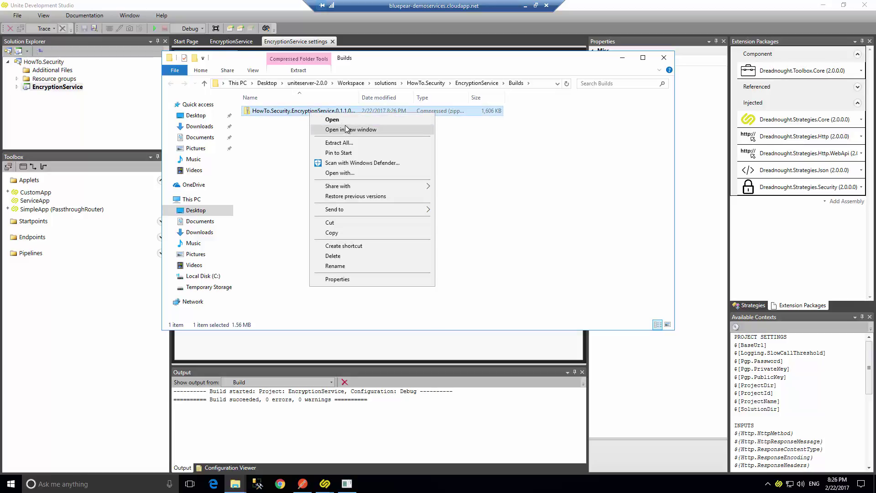
left_click(339, 143)
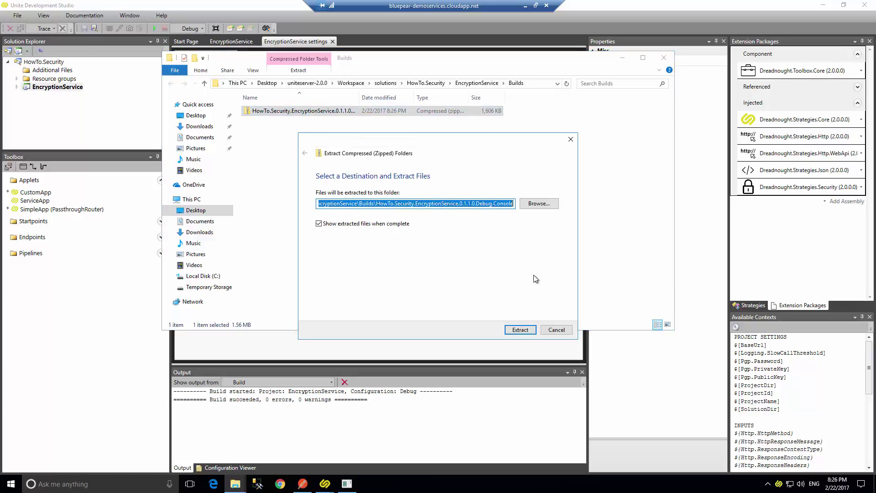
left_click(512, 335)
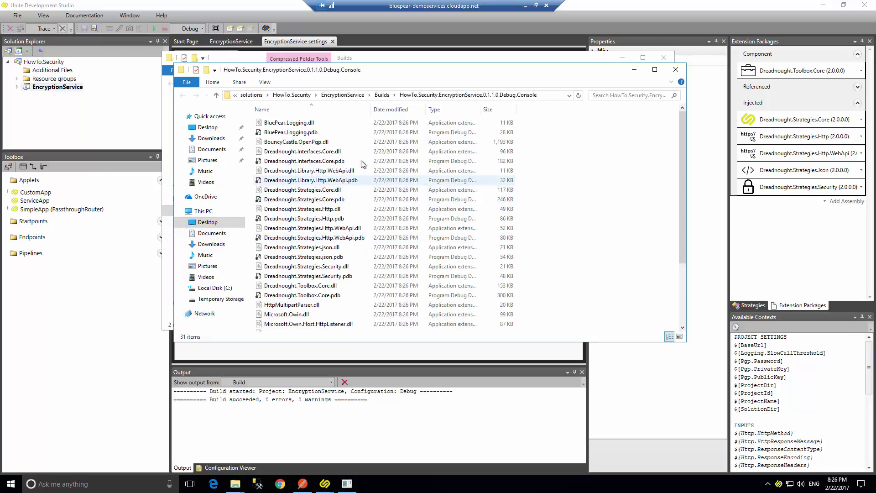
left_click(553, 93)
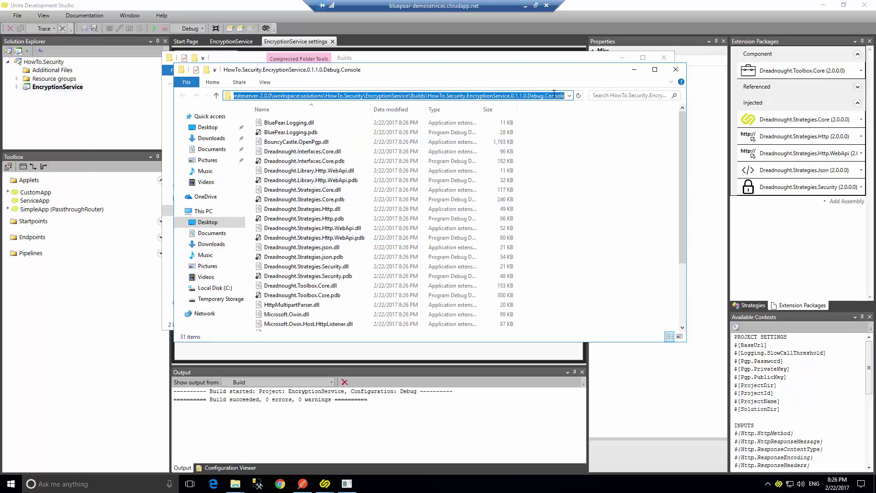
Open a Command Prompt in the extracted build folder and locate the UniteServer.Anywhere.Host application.
type("cmd")
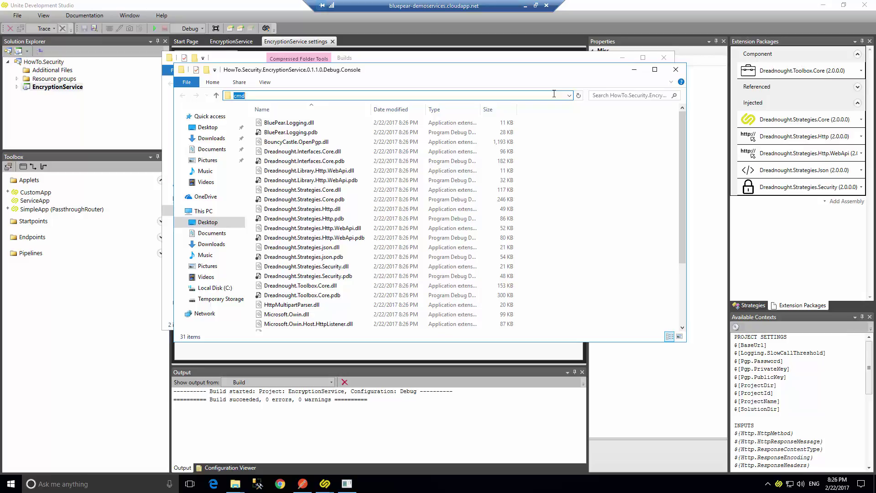
key("Return")
left_click(345, 82)
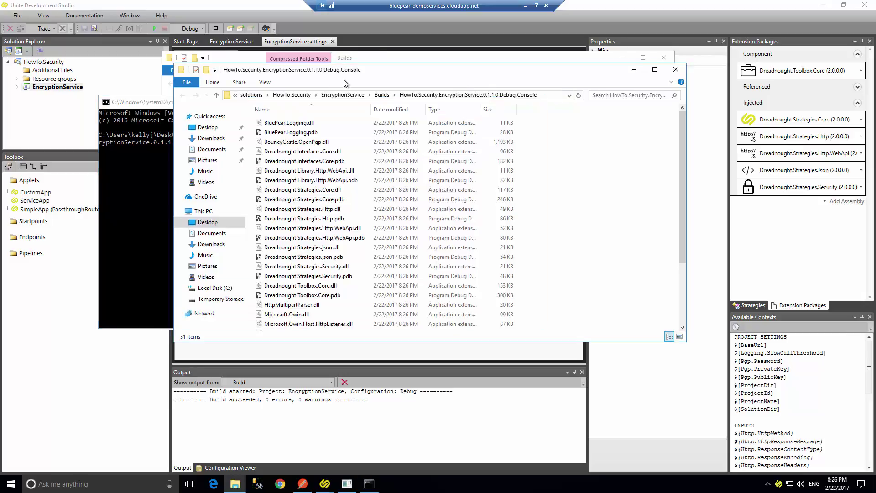
scroll(328, 255, "down", 3)
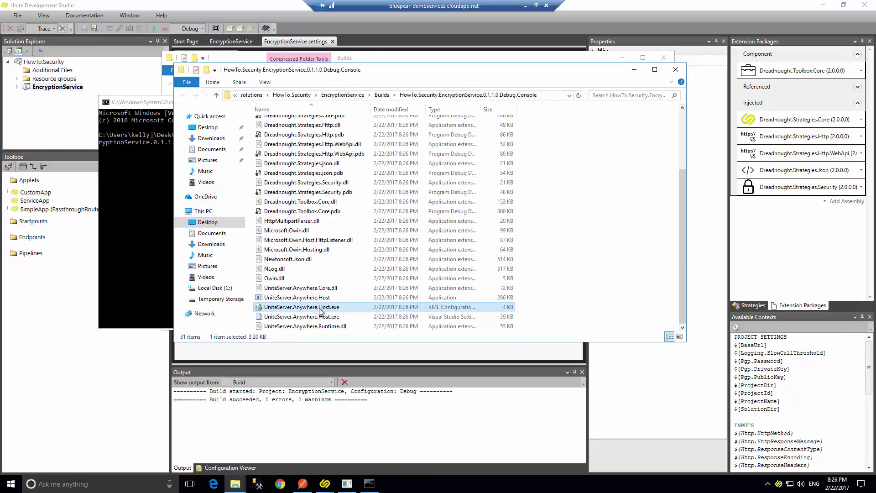
left_click(319, 299)
left_click(314, 297)
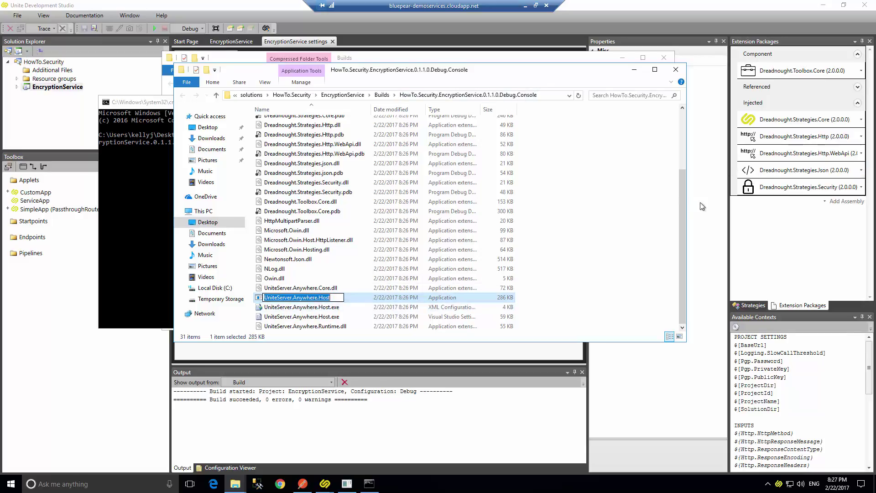
left_click(685, 125)
In Folder Options, show hidden files, empty drives and extensions for known file types.
scroll(686, 125, "down", 3)
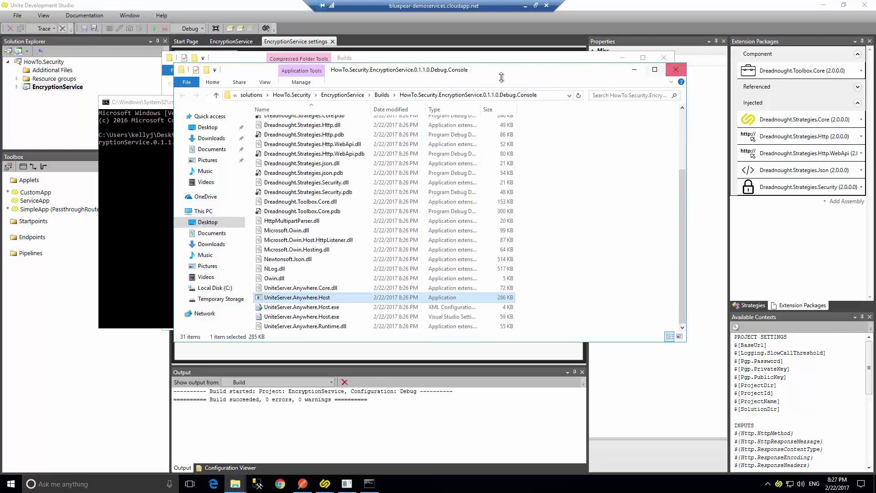
left_click(270, 84)
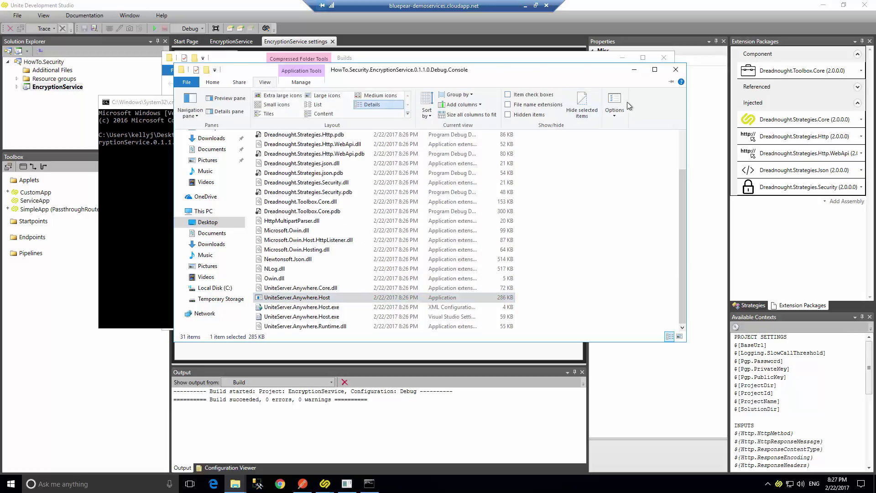
left_click(615, 103)
left_click(219, 133)
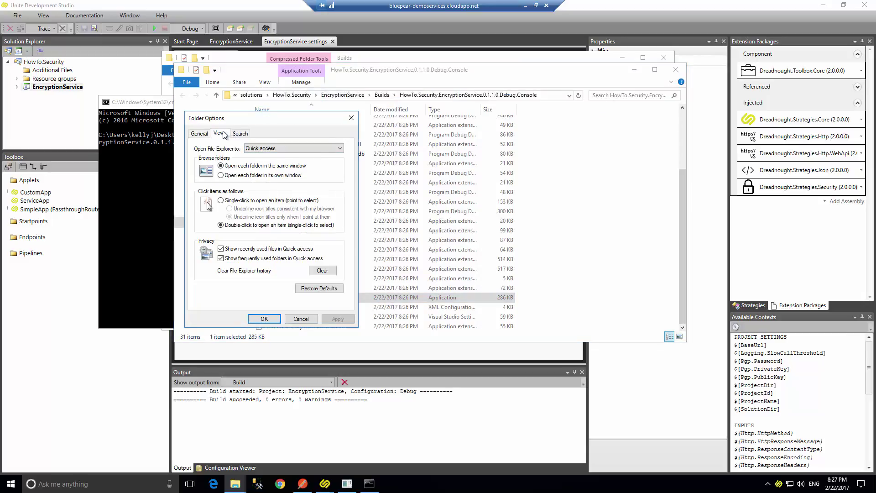
left_click(217, 268)
left_click(214, 276)
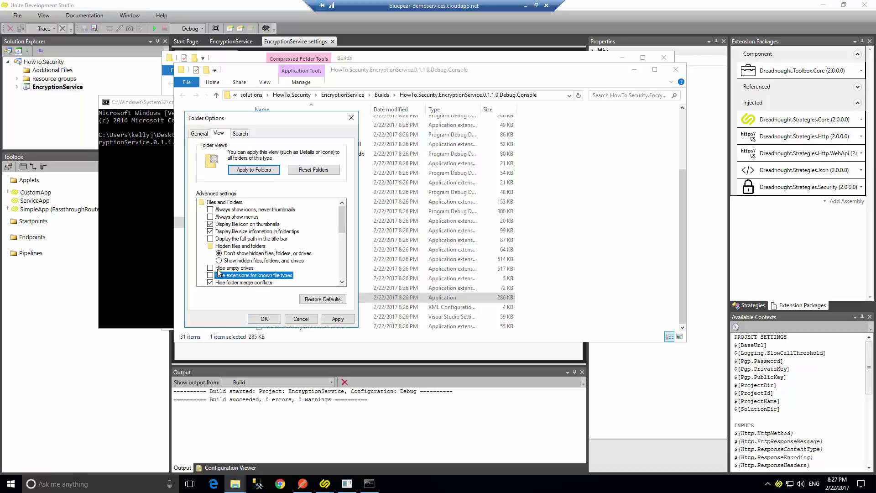
left_click(219, 261)
left_click(263, 318)
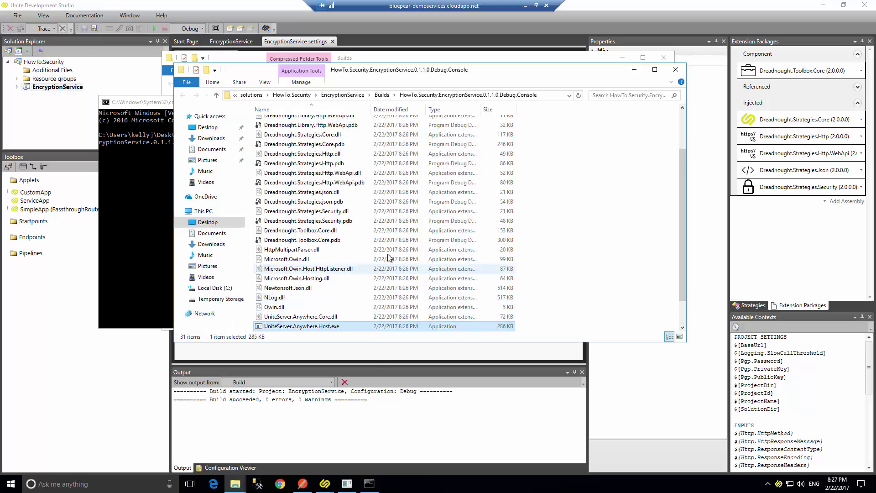
Drop the UniteServer.Anywhere.Host.exe path into Command Prompt and run it.
left_click_drag(401, 73, 487, 60)
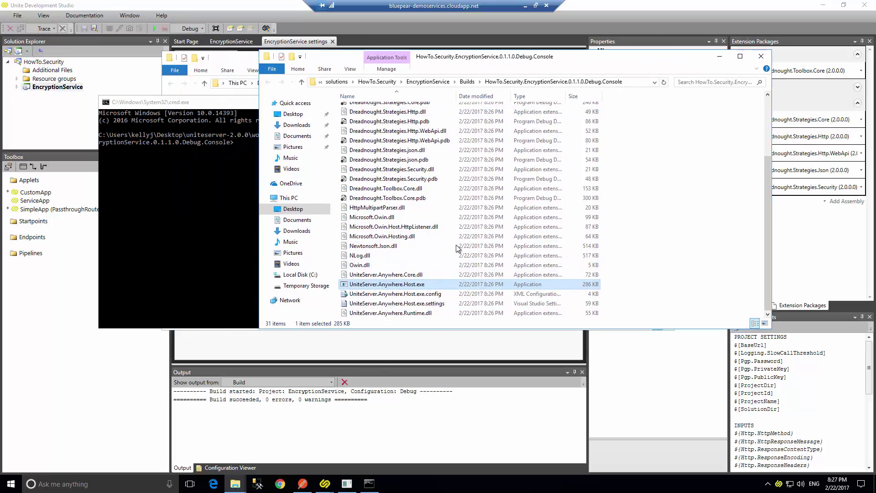
left_click_drag(304, 277, 206, 205)
left_click(206, 205)
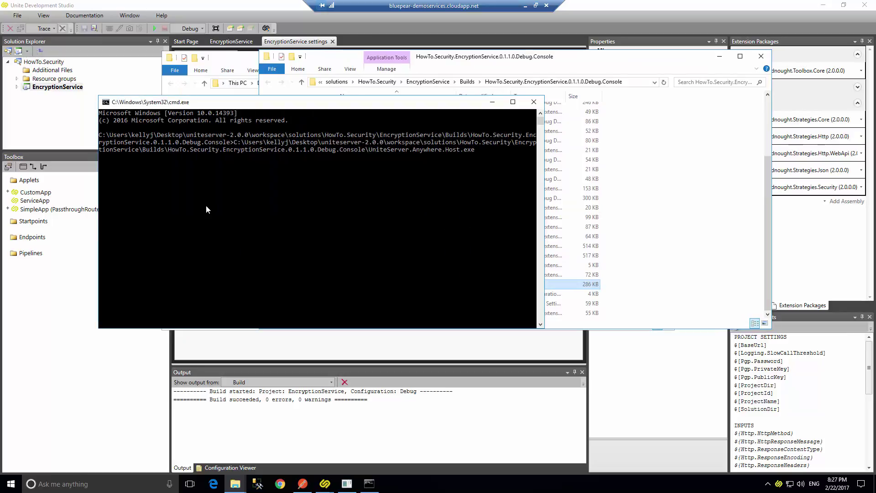
key("Return")
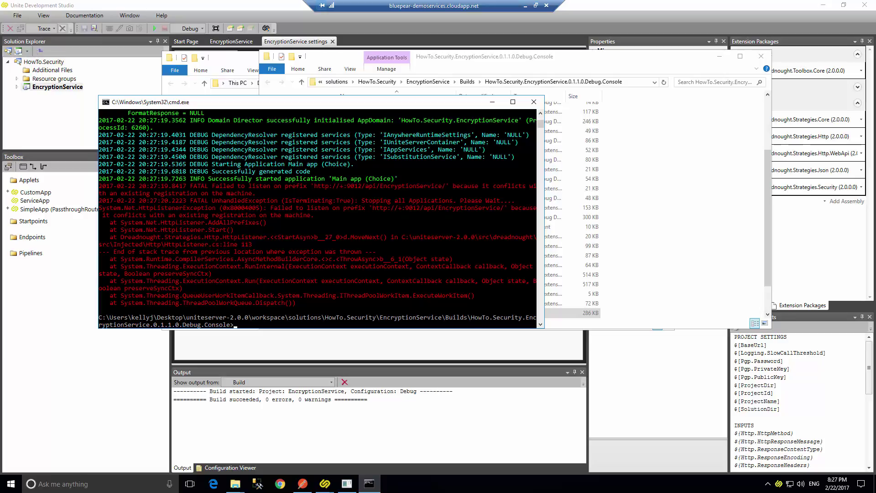
left_click(256, 10)
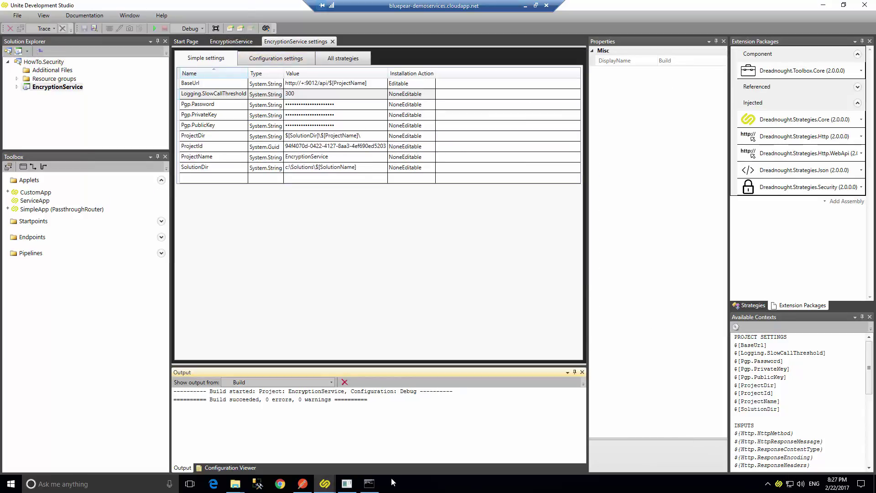
left_click(347, 483)
left_click(348, 484)
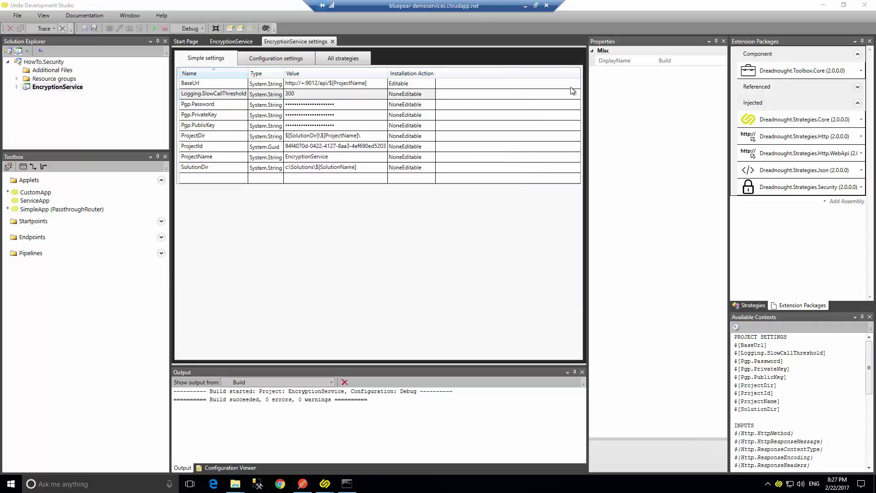
left_click(350, 486)
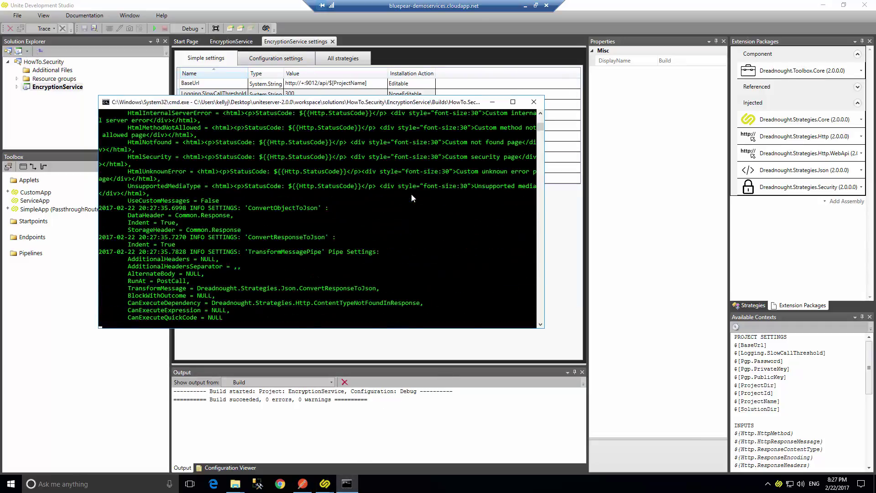
left_click(302, 484)
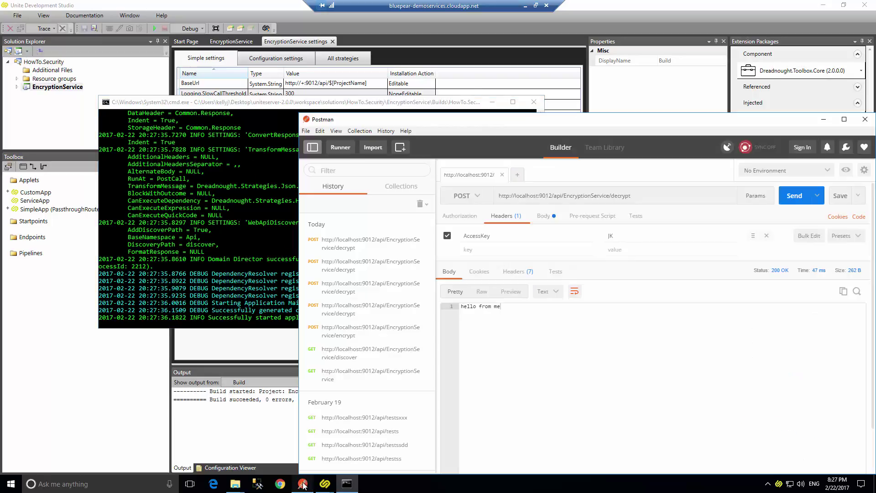
left_click(615, 197)
key("BackSpace")
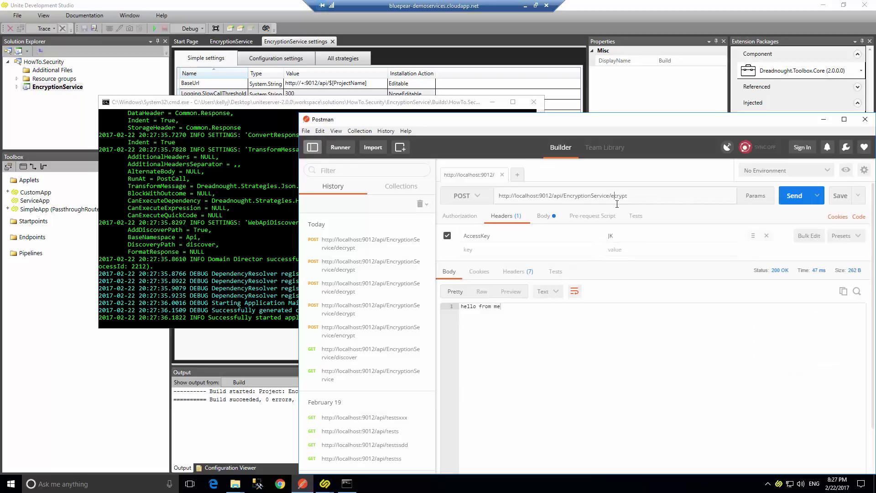
type("n")
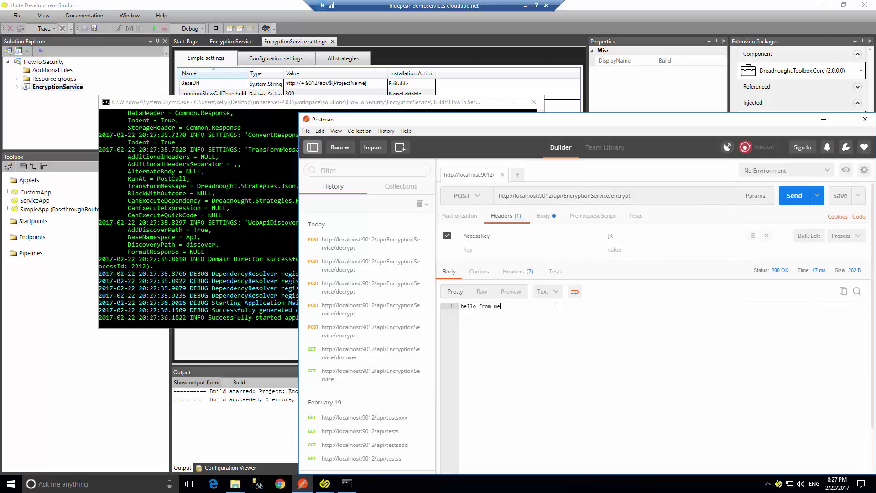
left_click(543, 216)
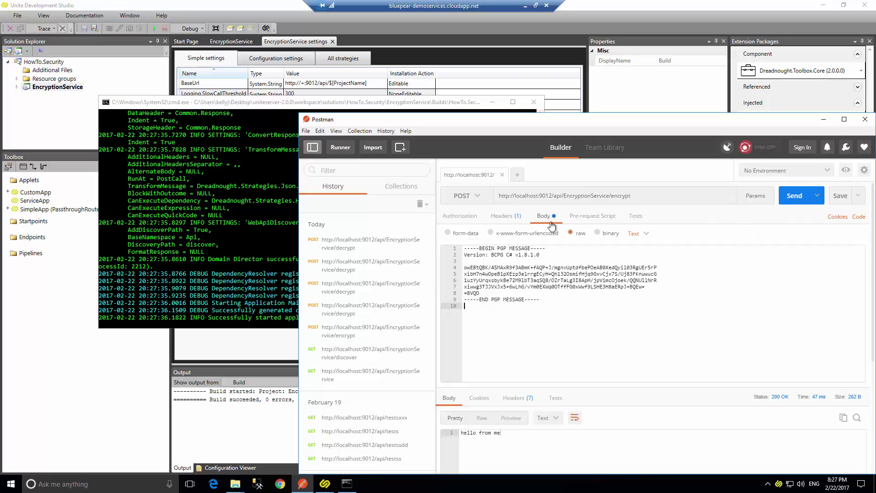
key("ctrl+a")
type("asdasd")
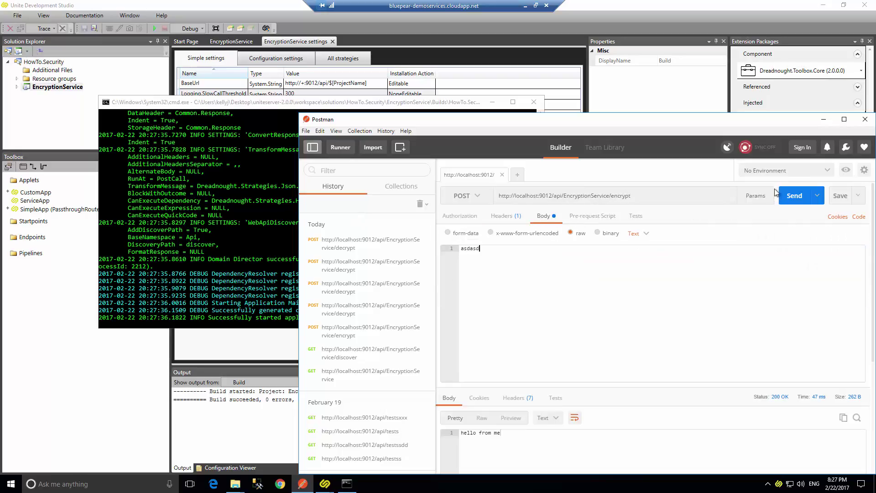
left_click(794, 195)
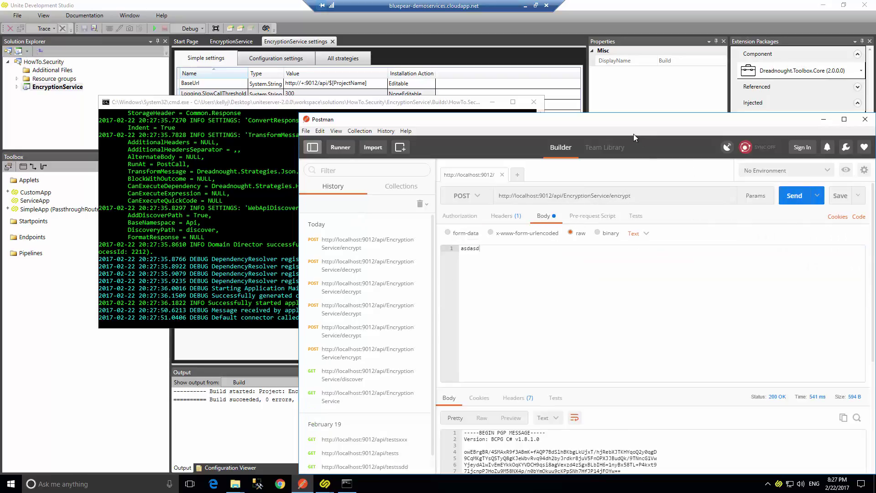
left_click_drag(621, 120, 533, 57)
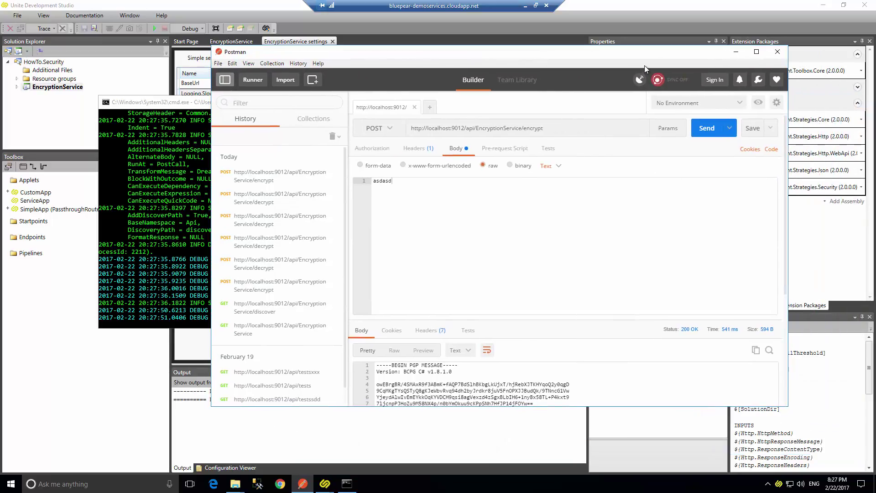
left_click_drag(640, 54, 636, 80)
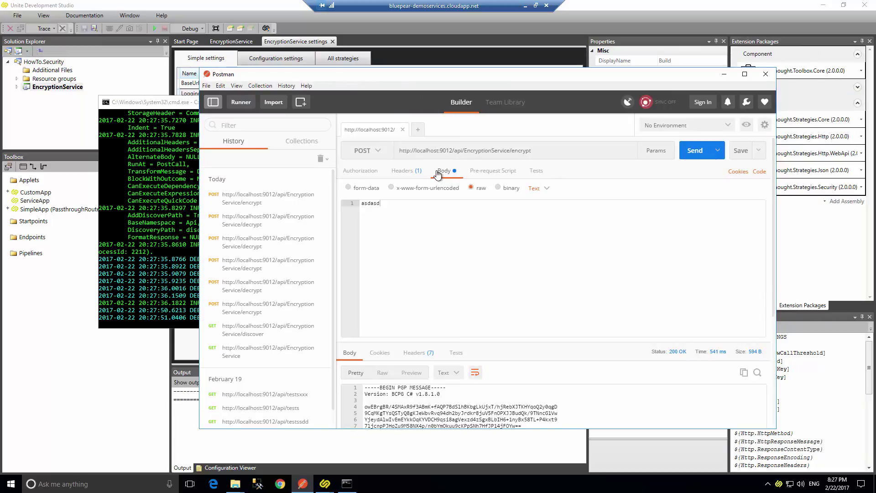
left_click(456, 152)
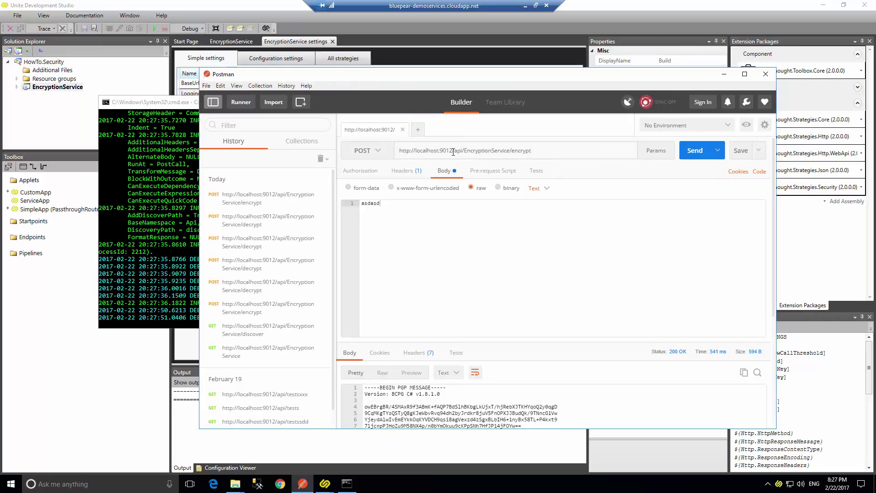
left_click_drag(465, 151, 443, 151)
Stop the running host with Ctrl+C and run UniteServer.Anywhere.Host.exe /? to list its options.
left_click_drag(454, 74, 409, 196)
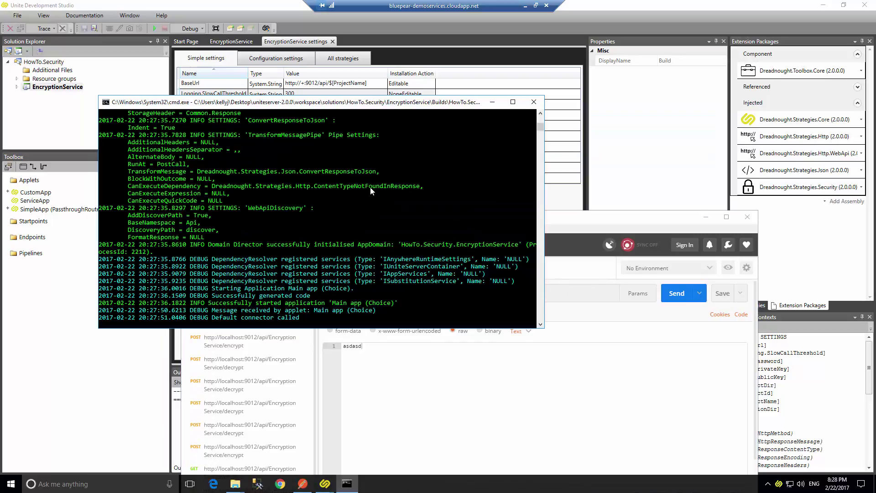
key("ctrl+c")
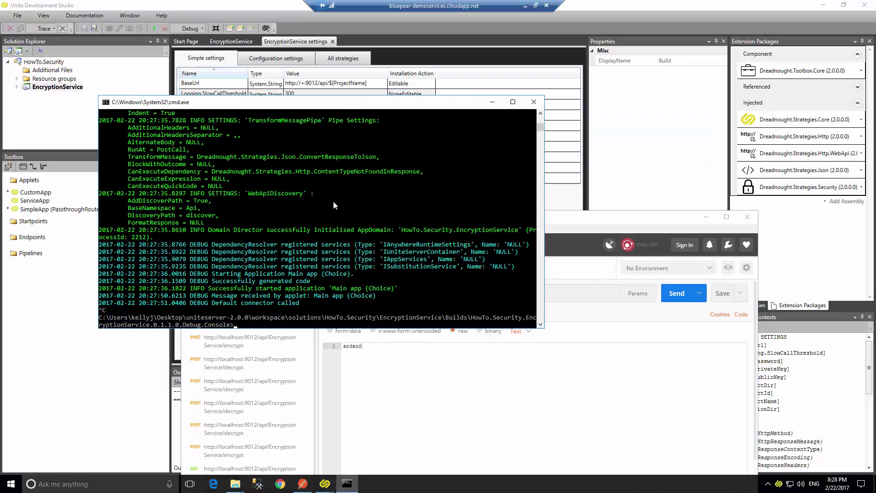
key("Up")
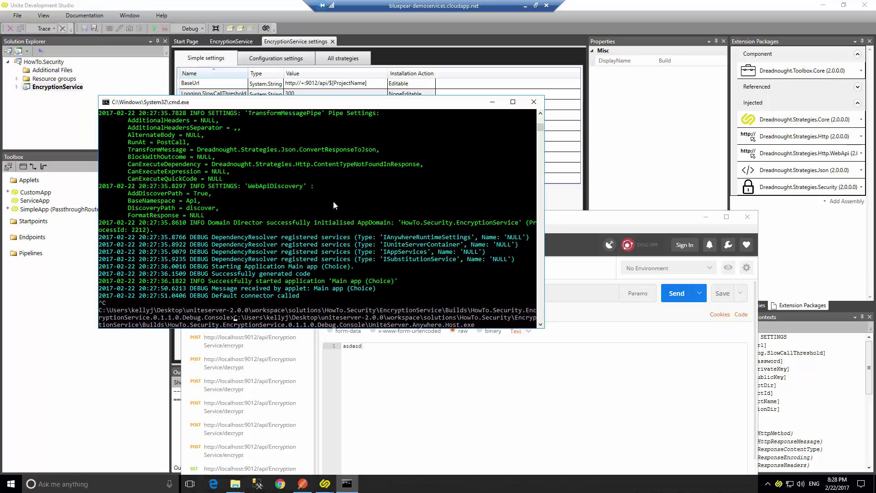
key("Delete")
key("Delete")
key("Delete")
key("Delete")
key("Delete")
key("Delete")
key("Delete")
key("Delete")
key("Delete")
key("Delete")
key("Delete")
key("Delete")
key("Delete")
key("Delete")
key("Delete")
key("Delete")
key("Delete")
key("Delete")
key("Delete")
key("Delete")
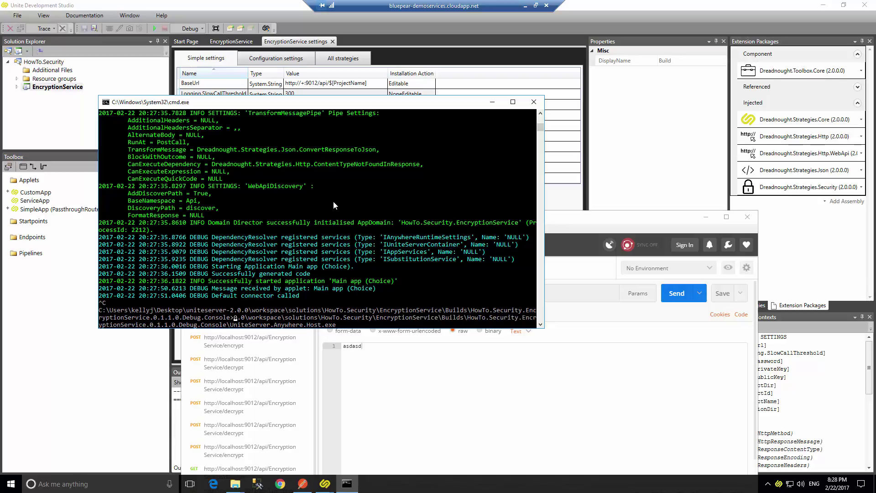
key("Delete")
key("Delete")
key("Delete")
key("Delete")
key("Delete")
key("Delete")
key("Delete")
key("Delete")
key("Delete")
key("Delete")
key("Delete")
key("Delete")
key("Delete")
key("Delete")
key("Delete")
key("Delete")
key("Delete")
key("Delete")
key("Delete")
key("Delete")
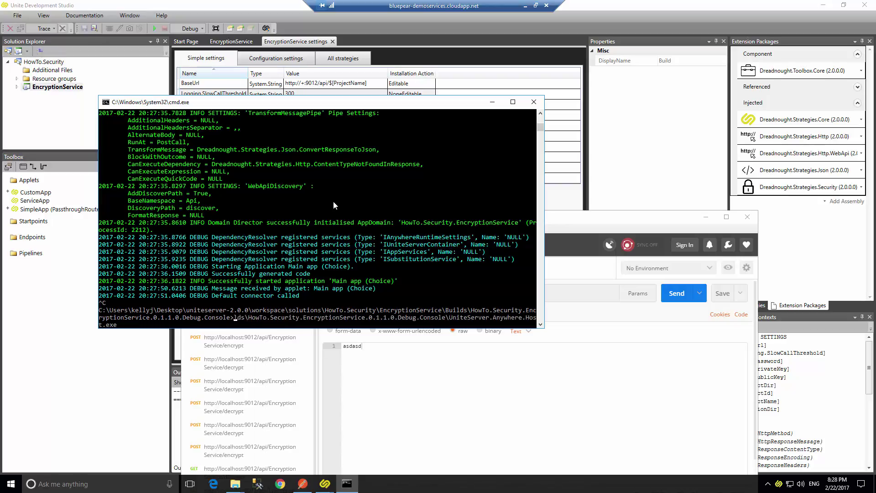
key("Delete")
key("Delete")
key("Delete")
key("Delete")
key("Delete")
key("Delete")
key("Delete")
key("Delete")
key("Delete")
key("Delete")
key("Delete")
key("Delete")
key("Delete")
key("Delete")
key("Delete")
key("Delete")
key("Delete")
key("Delete")
key("Delete")
key("Delete")
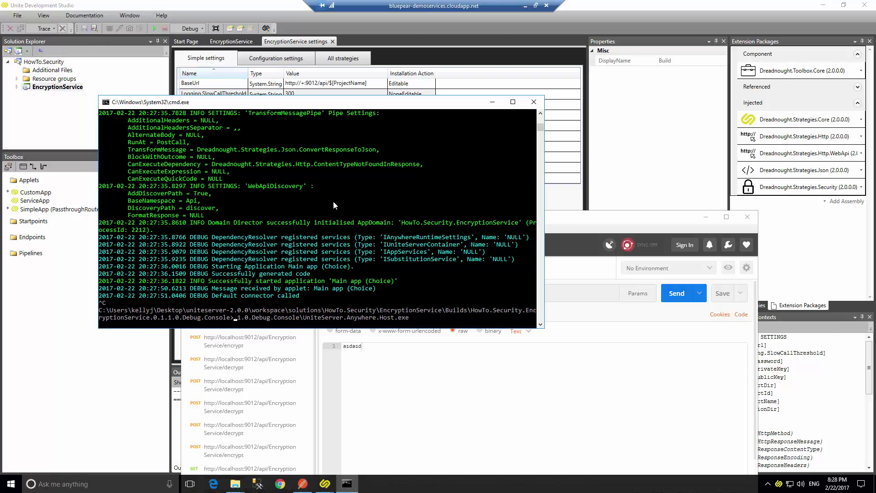
key("Delete")
key("Delete")
key("Delete")
key("Delete")
key("Delete")
key("Delete")
key("Delete")
key("Delete")
key("Delete")
key("Delete")
key("Delete")
key("Delete")
key("Delete")
key("Delete")
key("Delete")
key("Delete")
key("Delete")
key("Delete")
key("Delete")
key("Delete")
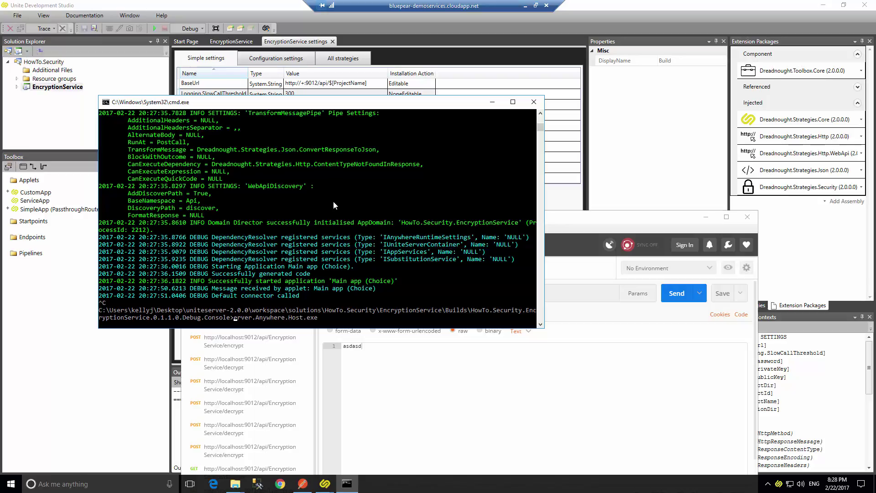
type("UniteS")
type(" /?")
key("Return")
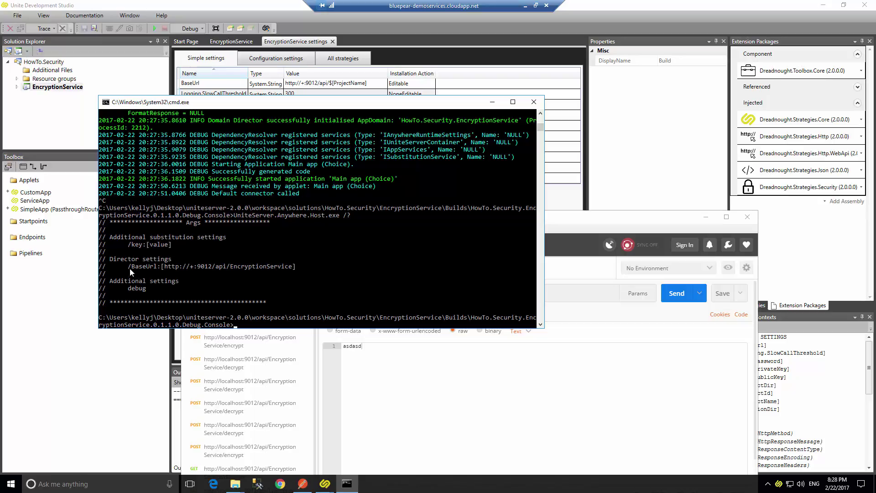
left_click_drag(129, 268, 159, 271)
left_click(140, 268)
left_click_drag(130, 267, 295, 266)
right_click(299, 266)
key("Up")
key("BackSpace")
key("BackSpace")
right_click(327, 302)
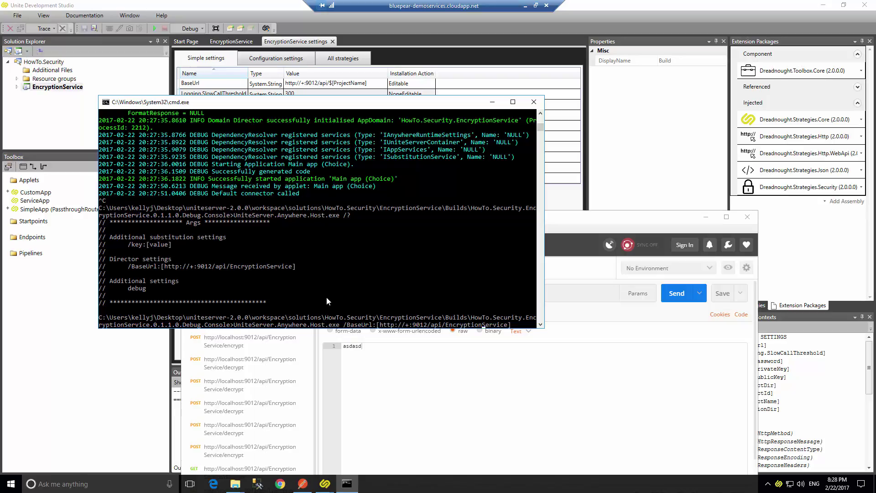
key("shift+Left")
key("shift+Left")
key("shift+Left")
key("shift+Left")
key("shift+Left")
key("shift+Left")
key("shift+Left")
key("shift+Left")
key("shift+Left")
key("shift+Left")
key("shift+Left")
key("shift+Left")
key("shift+Left")
key("shift+Left")
key("shift+Left")
key("shift+Left")
key("shift+Left")
key("BackSpace")
key("BackSpace")
key("BackSpace")
type("mysvc")
key("BackSpace")
key("BackSpace")
key("BackSpace")
key("BackSpace")
key("BackSpace")
key("BackSpace")
key("BackSpace")
key("BackSpace")
key("BackSpace")
key("BackSpace")
key("BackSpace")
key("BackSpace")
key("BackSpace")
key("BackSpace")
key("BackSpace")
key("Left")
key("Left")
key("Left")
key("Left")
key("Left")
key("Left")
key("Left")
key("Left")
key("Left")
key("Left")
key("Left")
key("Left")
key("Left")
key("BackSpace")
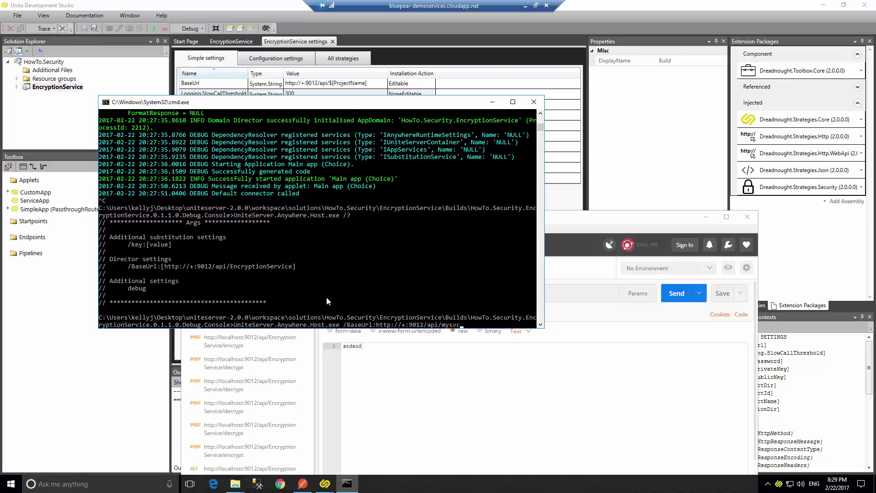
key("Return")
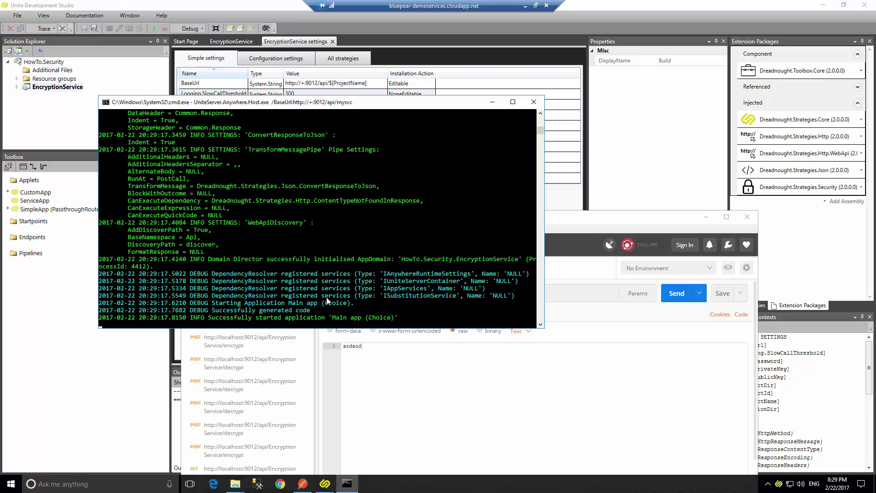
Resend the Postman encrypt request to the old EncryptionService address.
left_click(648, 219)
left_click_drag(629, 176, 670, 149)
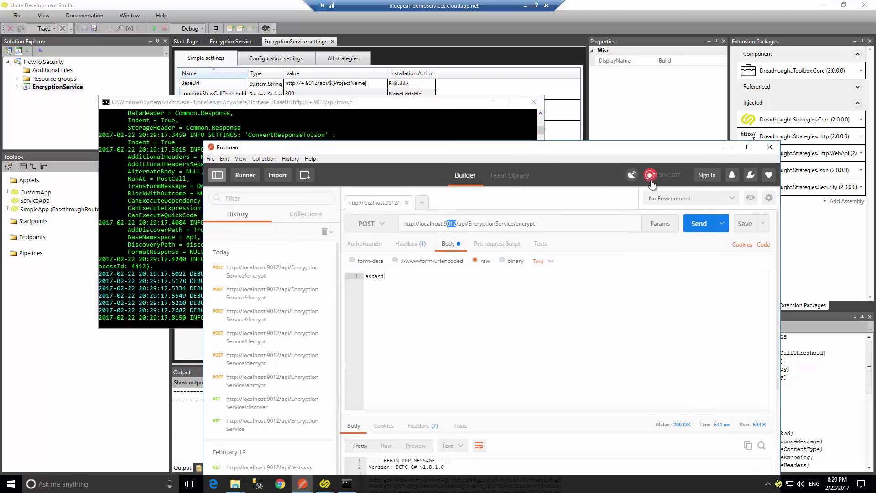
left_click(696, 221)
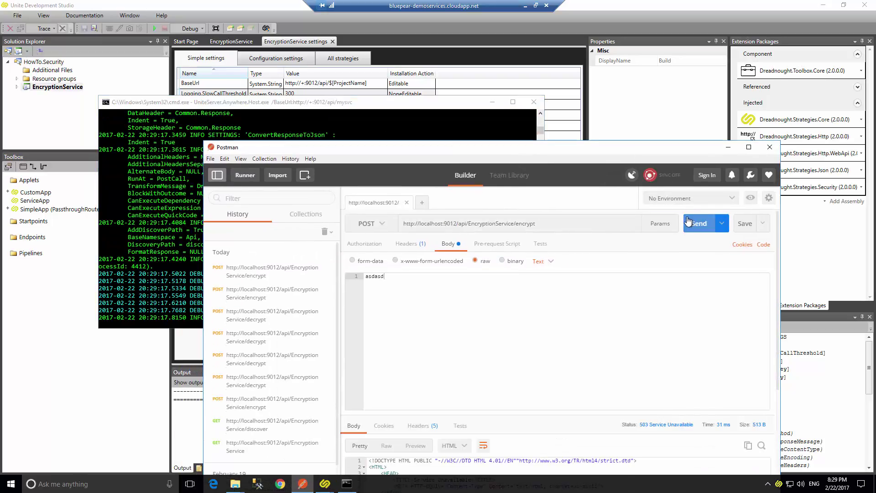
left_click_drag(553, 147, 550, 98)
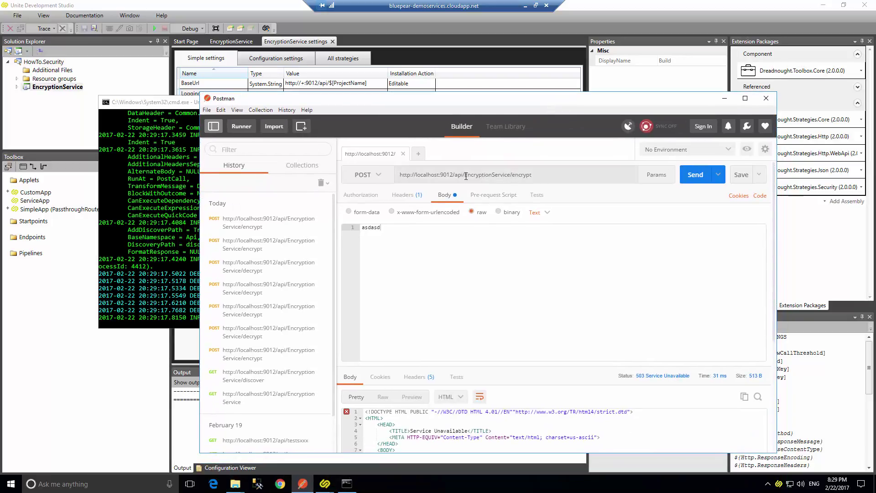
left_click_drag(465, 175, 511, 175)
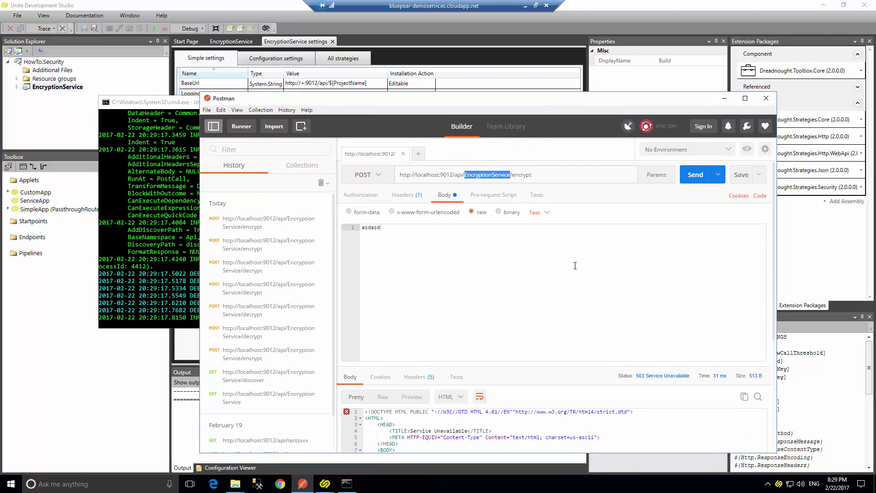
type("m")
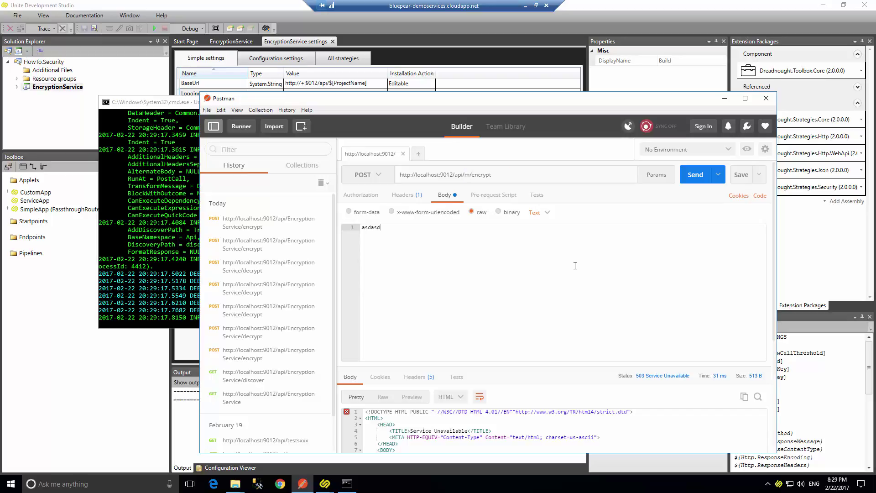
type("ysvc")
key("ctrl+Return")
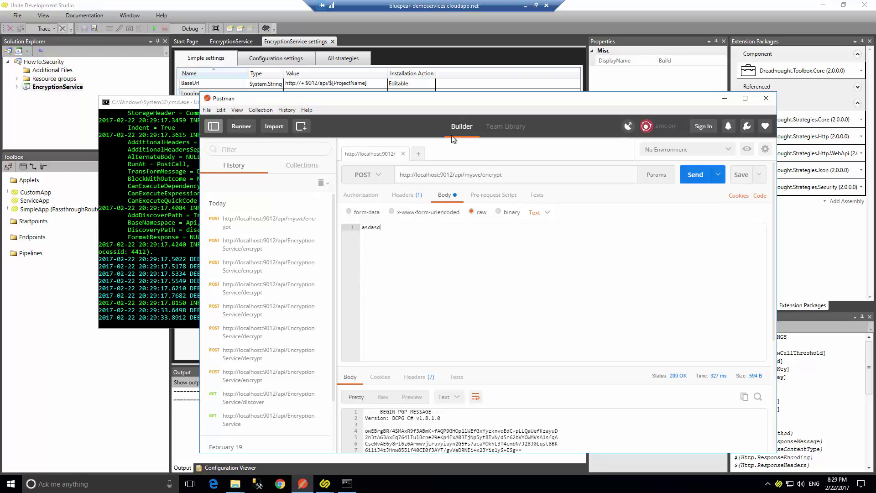
left_click_drag(439, 103, 540, 202)
left_click(226, 220)
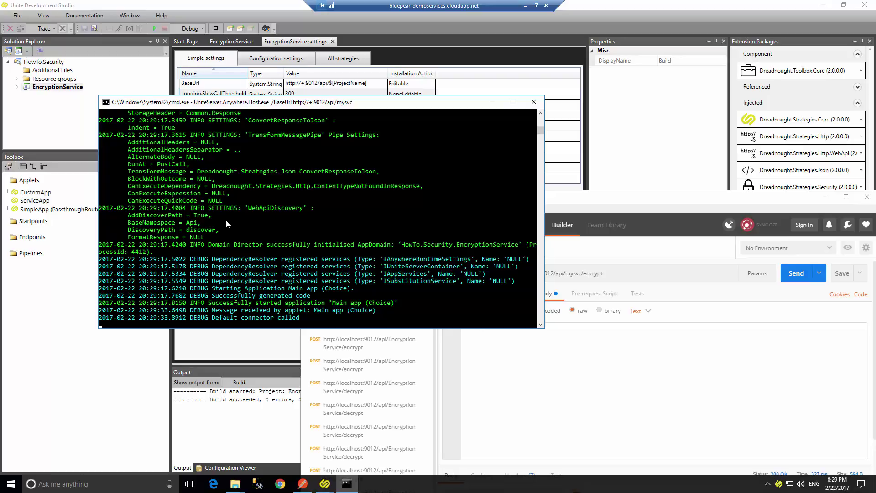
Close the host console window, then move from the EncryptionService tab to the Start Page.
scroll(449, 184, "up", 4)
scroll(418, 187, "down", 7)
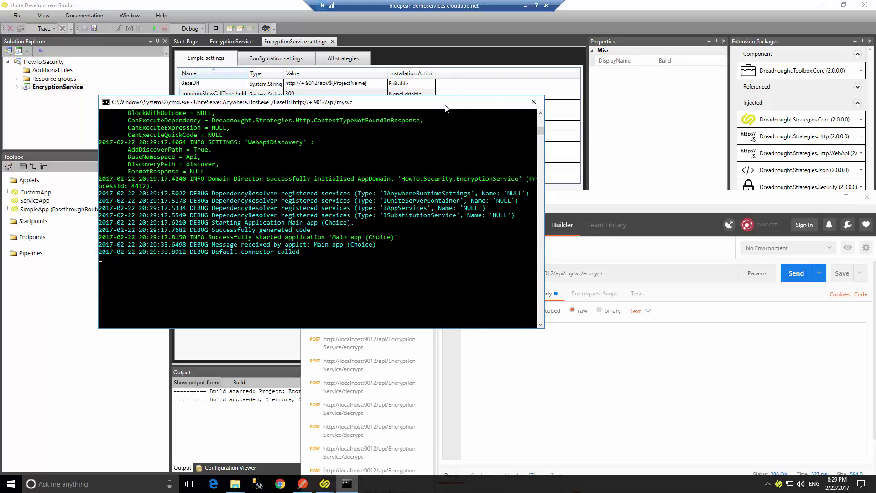
left_click(532, 102)
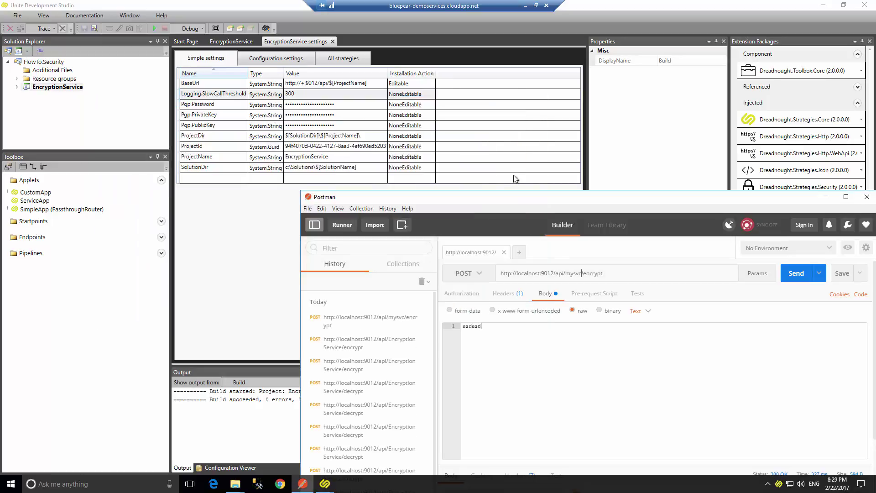
left_click(237, 42)
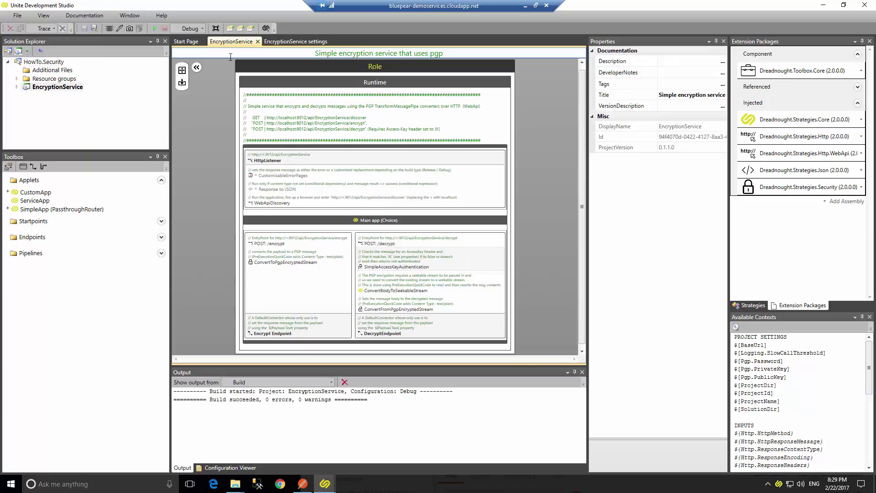
left_click(188, 42)
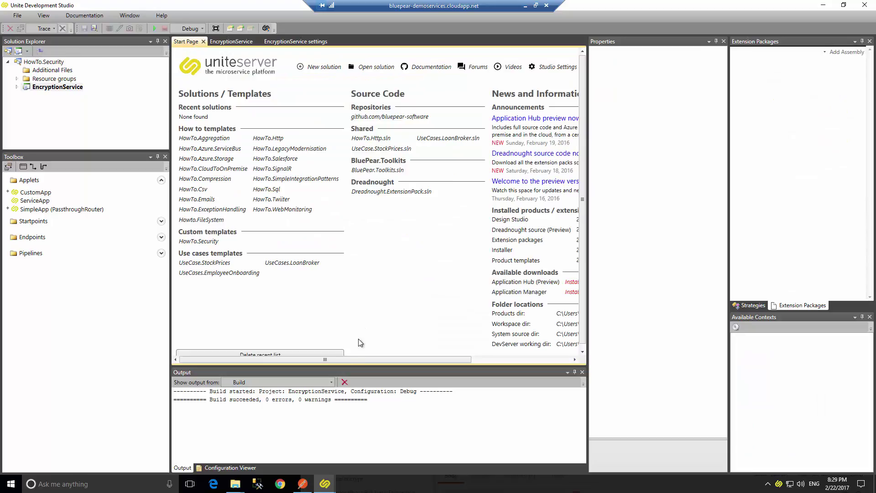
Enter the installer account's user name and password and confirm the Application Manager V2.0.0.20170216 install.
left_click_drag(325, 362, 435, 359)
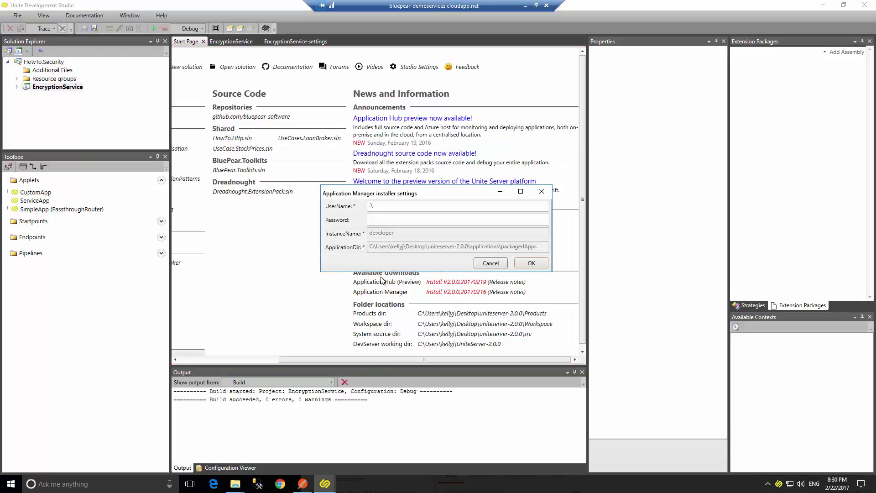
left_click(402, 208)
type("kellyj")
key("Tab")
type("********")
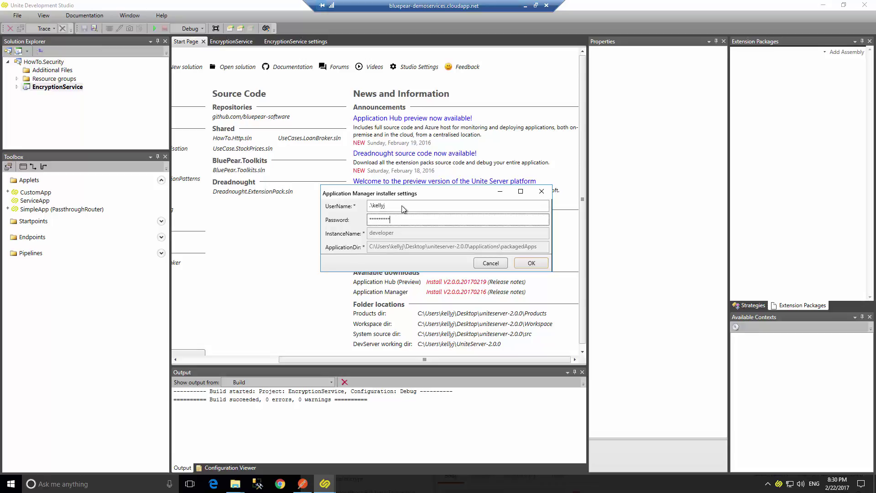
left_click(525, 265)
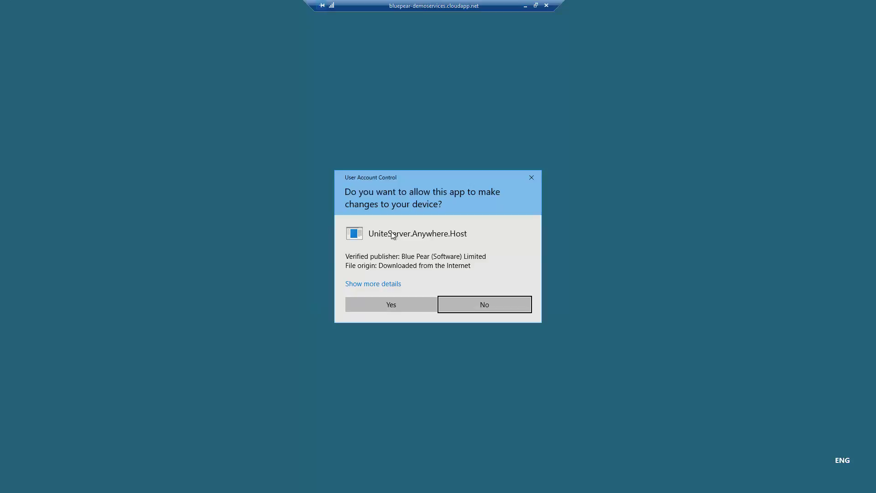
Approve the permission prompt, read the rollback in the enlarged output log, and dismiss the failure.
left_click(366, 309)
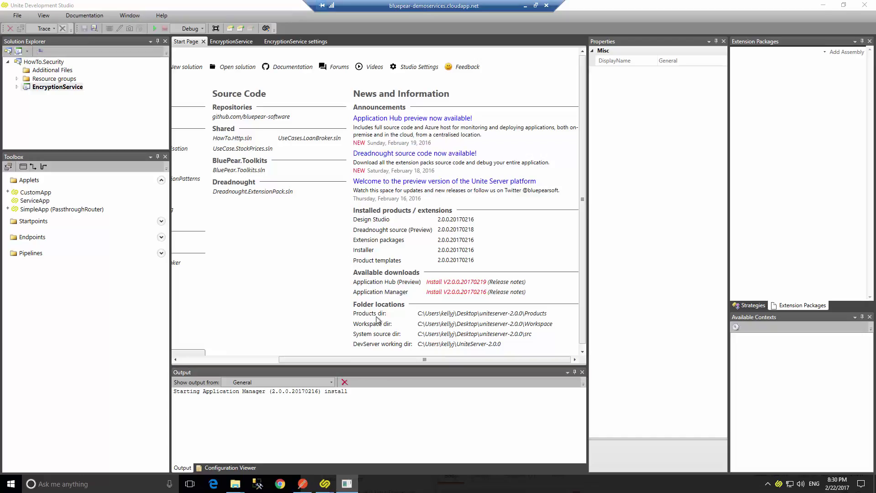
left_click_drag(588, 276, 589, 280)
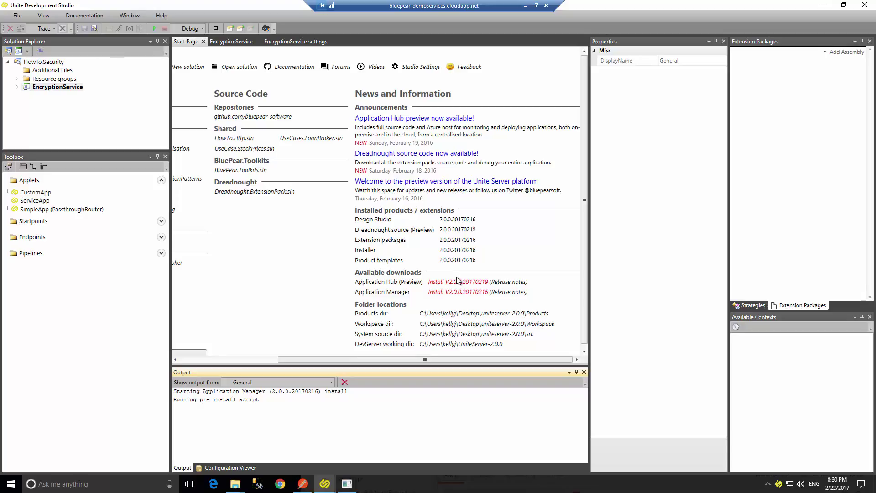
left_click_drag(355, 364, 354, 327)
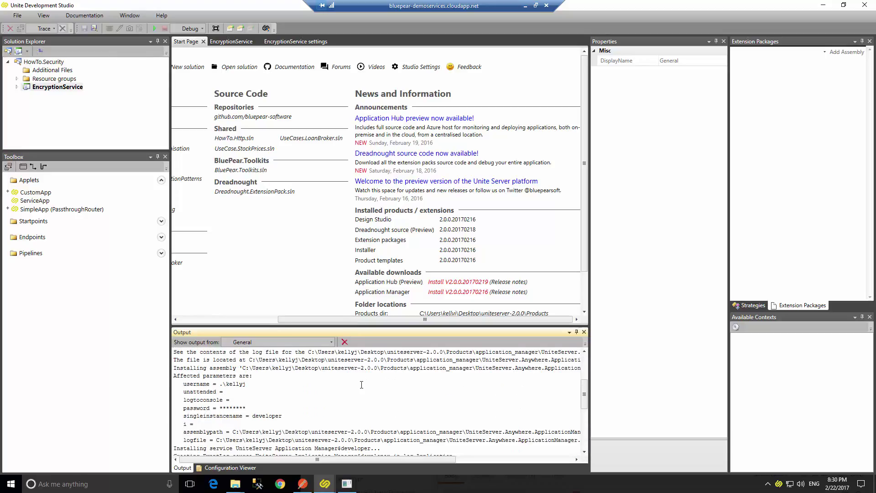
scroll(361, 384, "up", 1)
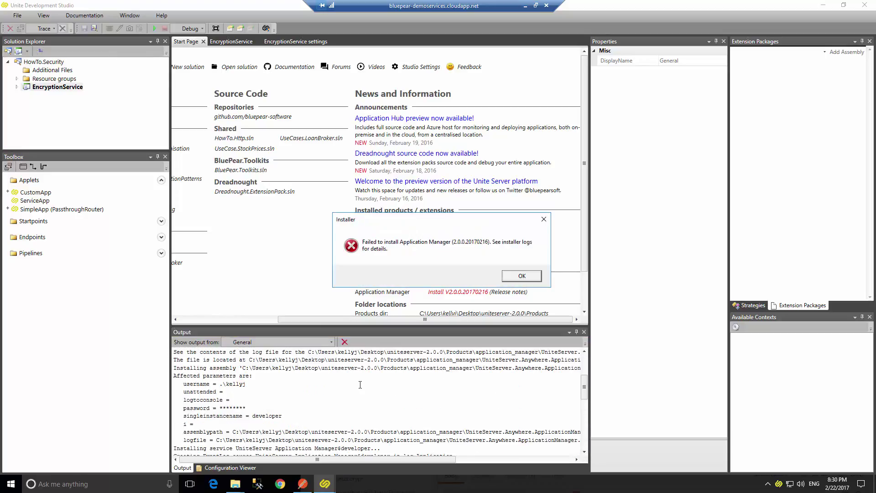
left_click(522, 276)
scroll(364, 399, "down", 3)
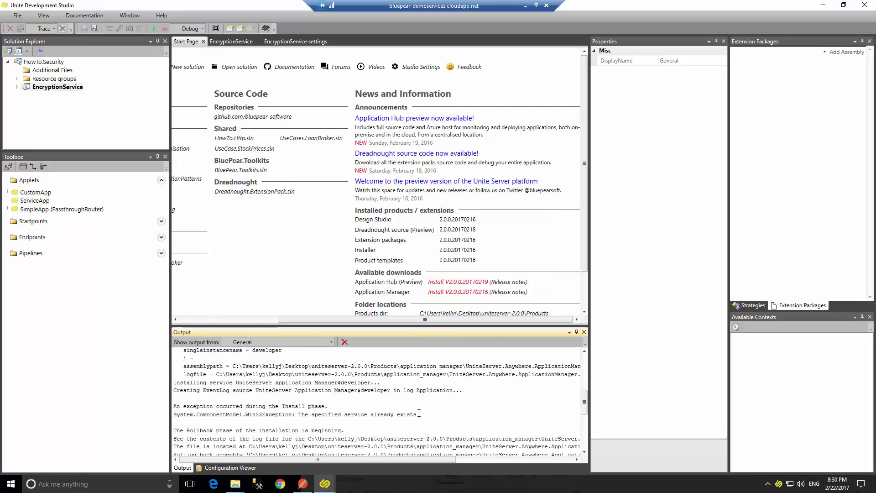
scroll(387, 415, "down", 3)
scroll(388, 408, "up", 1)
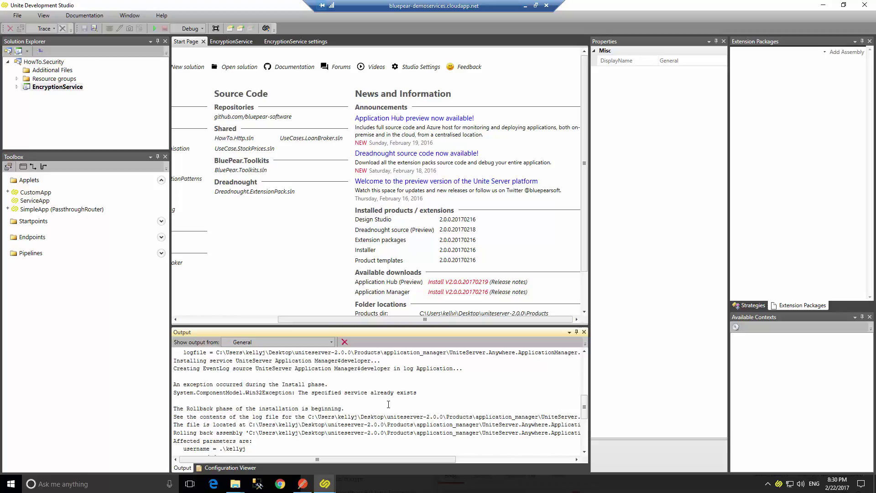
Retry the Application Manager install with the local account user name and password, accepting UAC.
left_click(440, 292)
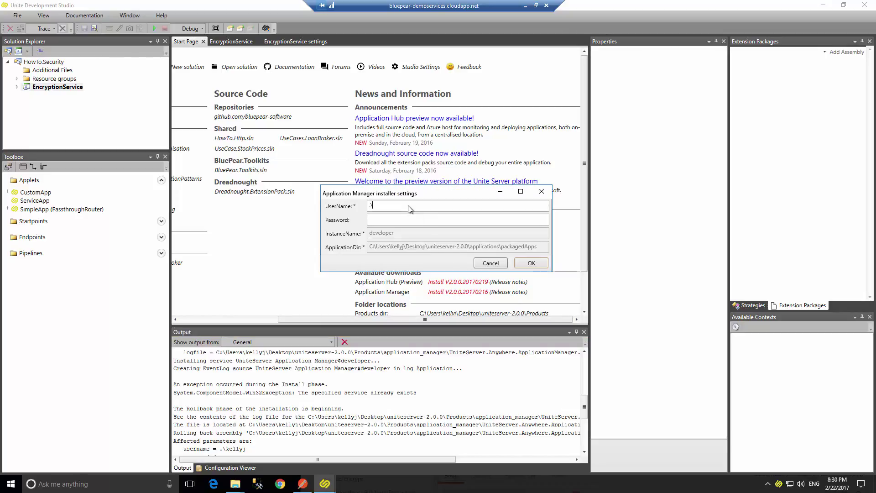
type("kellyj")
key("Tab")
type("******")
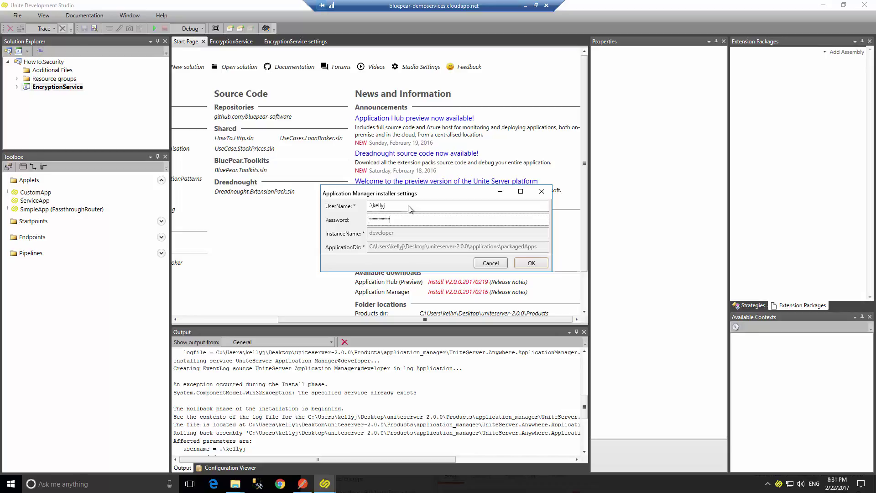
left_click(532, 263)
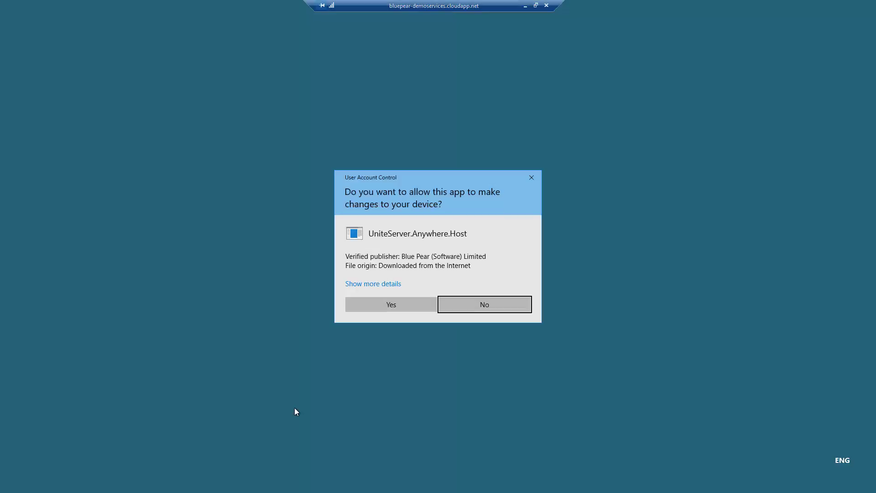
key("Left")
key("Return")
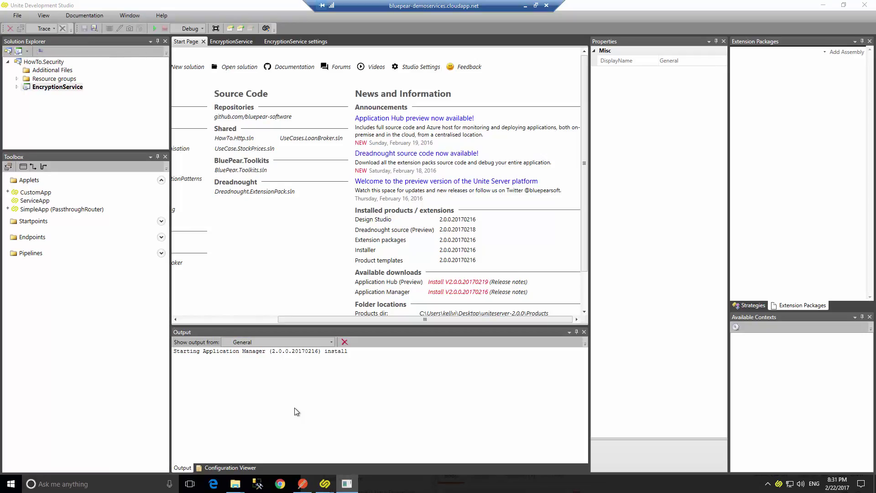
key("super")
Open Services and select UniteServer Application Manager (developer), listed as Running and Automatic.
type("service")
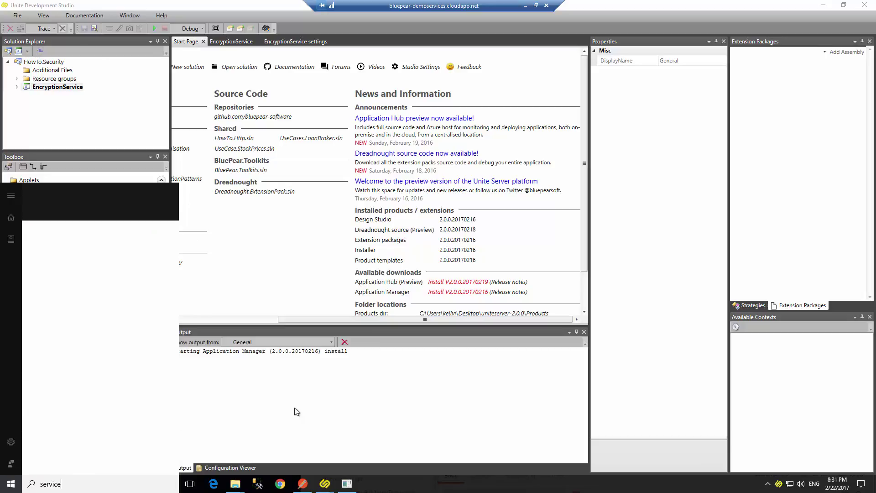
type("s")
key("Return")
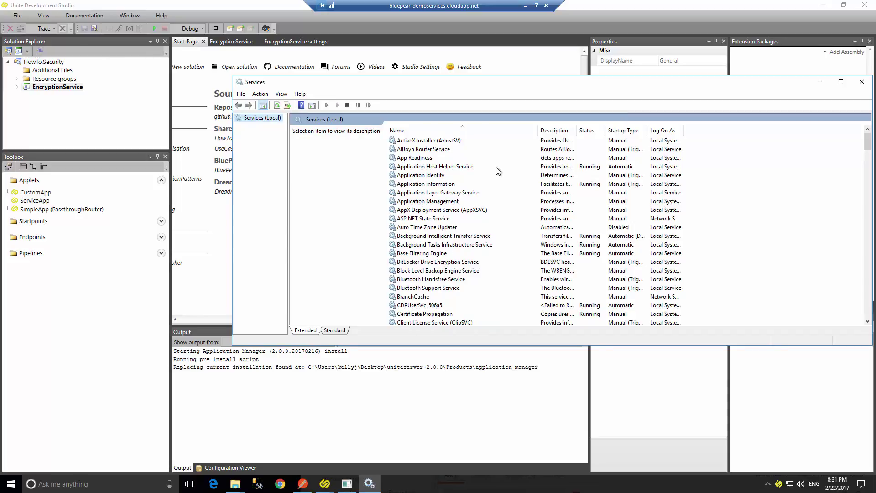
left_click_drag(442, 83, 547, 68)
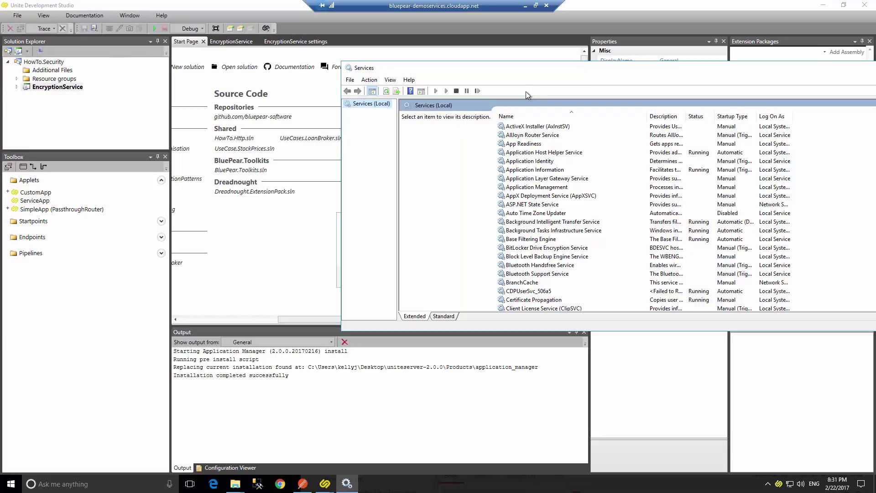
left_click(488, 179)
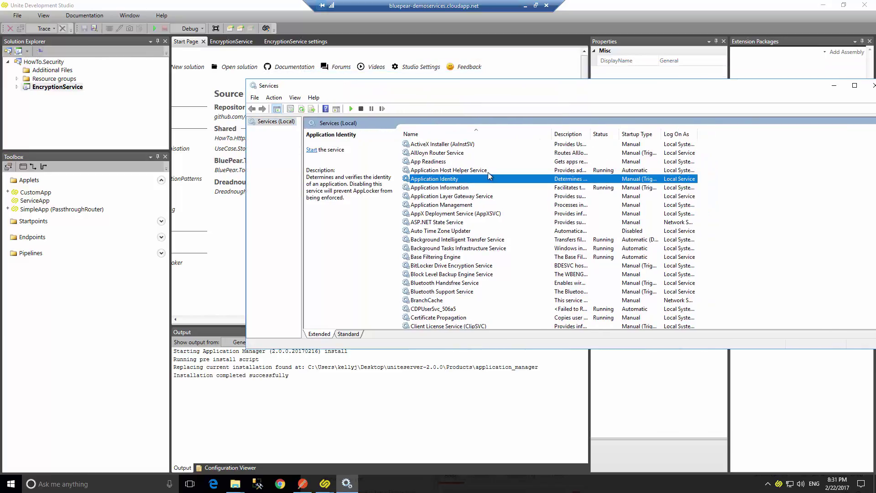
key("u")
key("Down")
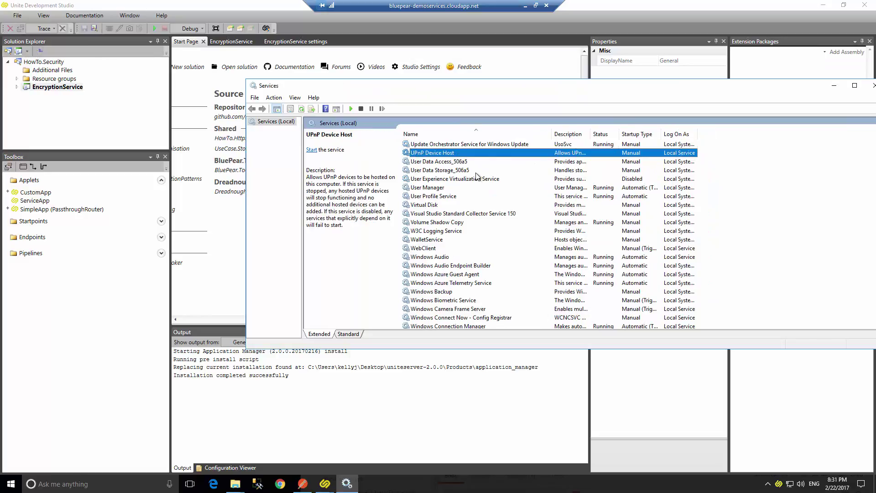
left_click(480, 145)
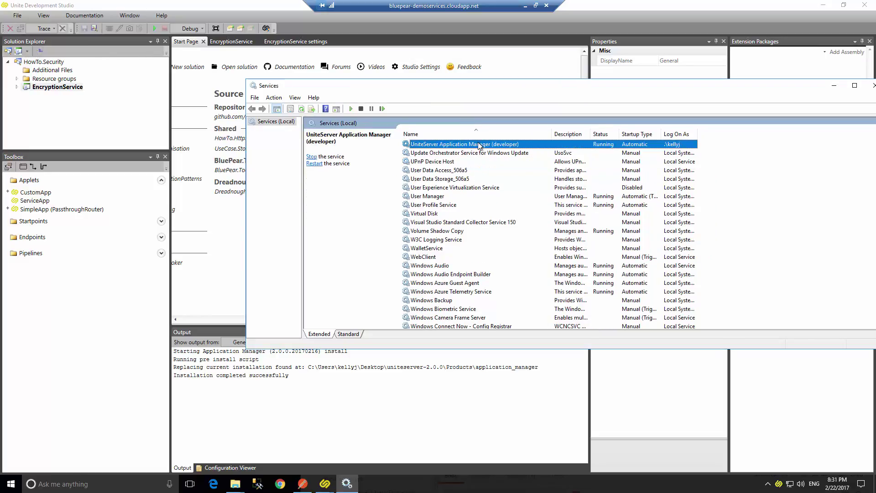
left_click_drag(564, 85, 377, 136)
Dismiss the install-complete message and deploy the EncryptionService project to Application Manager.
left_click(647, 136)
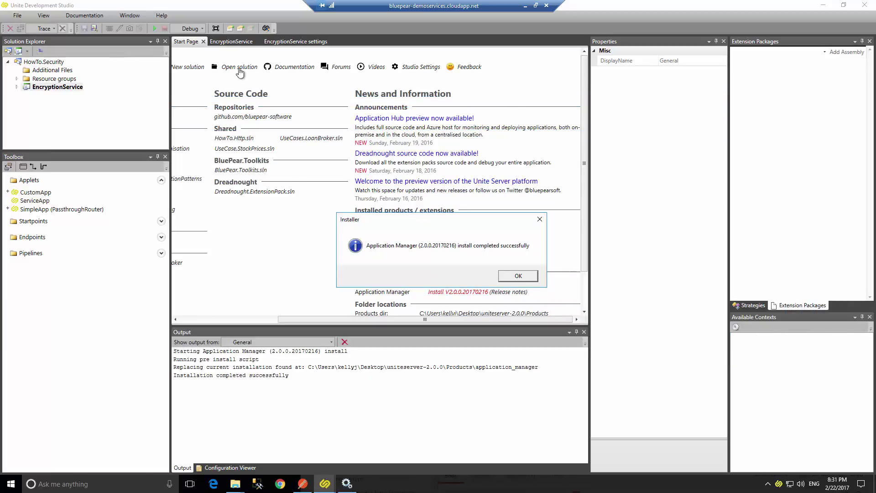
key("Return")
left_click(269, 41)
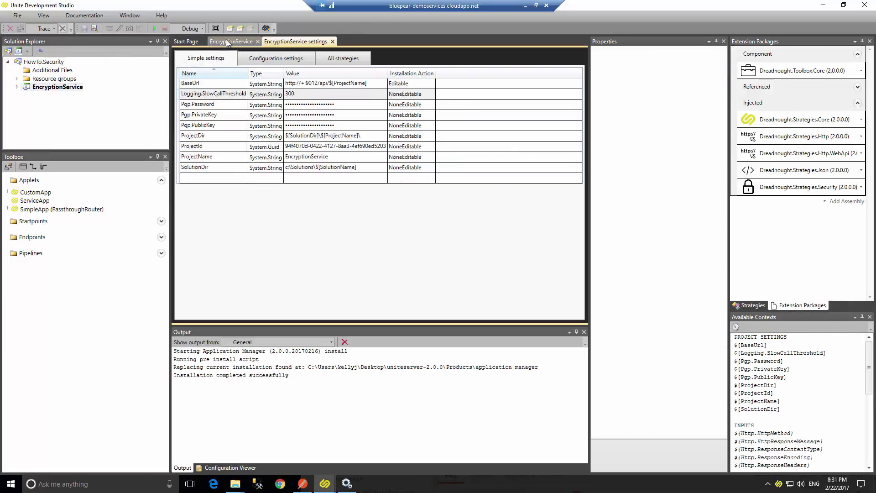
left_click(226, 40)
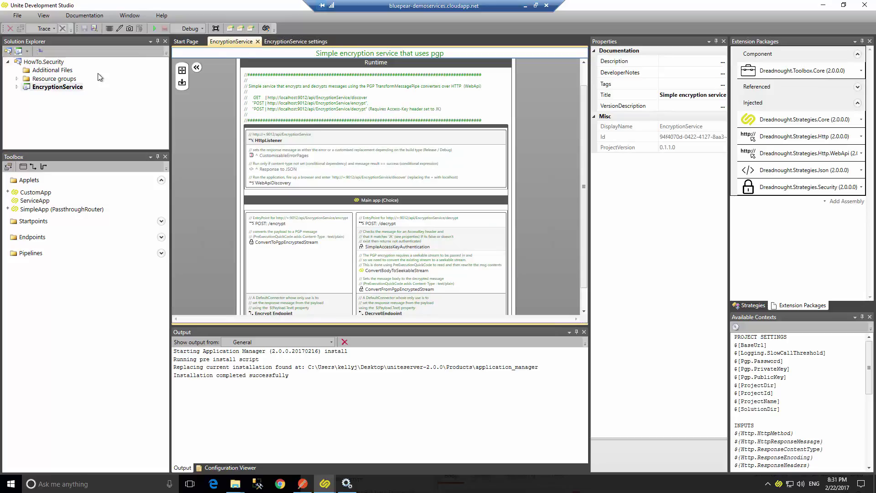
right_click(46, 86)
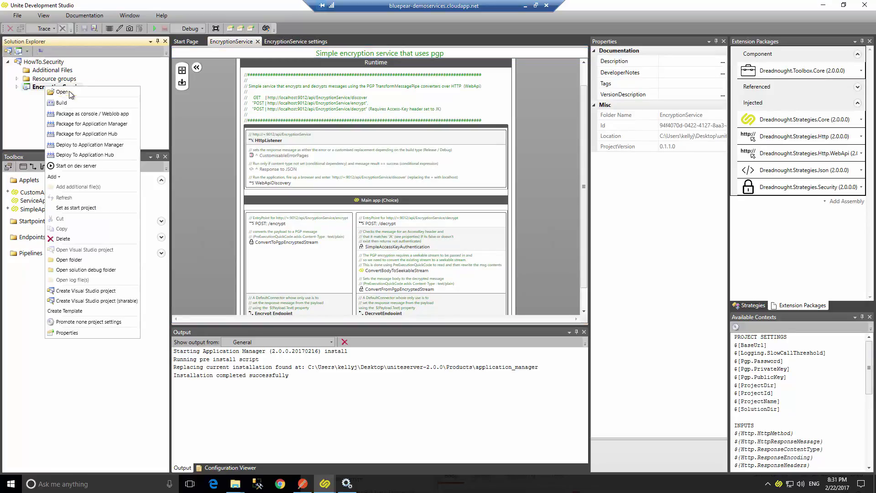
left_click(103, 145)
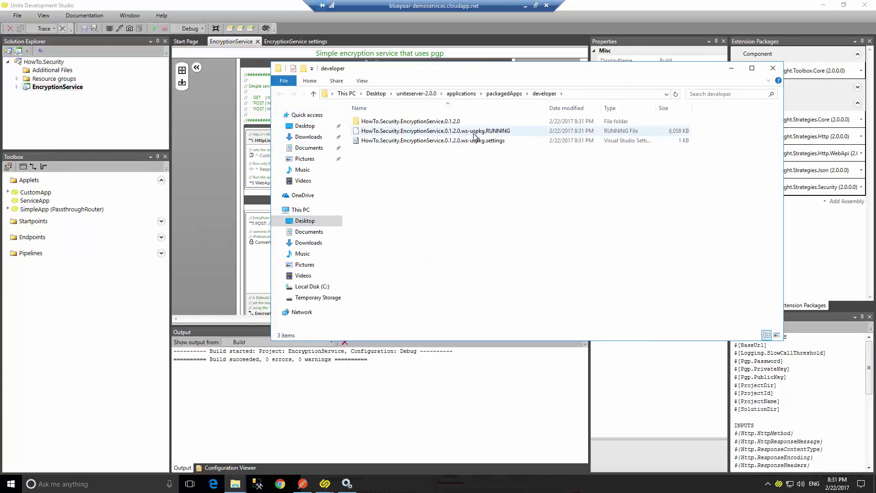
Inspect the deployed EncryptionService 0.1.2.0 .settings and .RUNNING files in the developer folder.
right_click(475, 141)
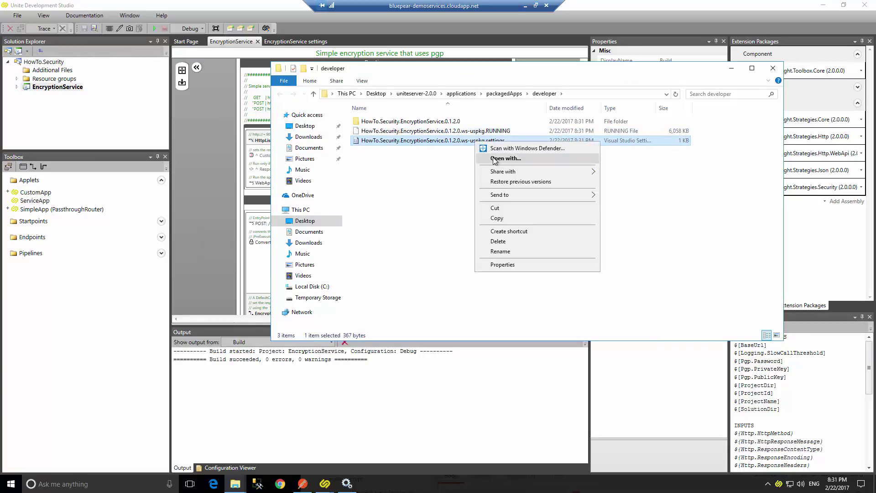
left_click(459, 163)
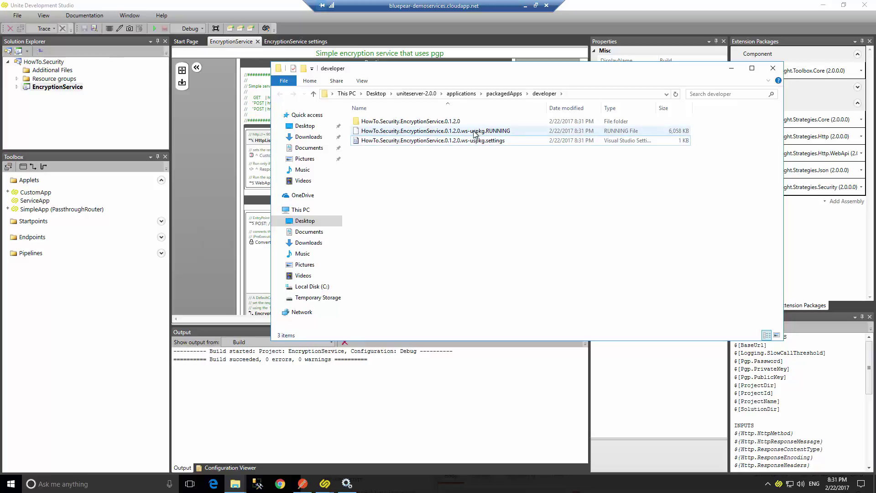
left_click(448, 132)
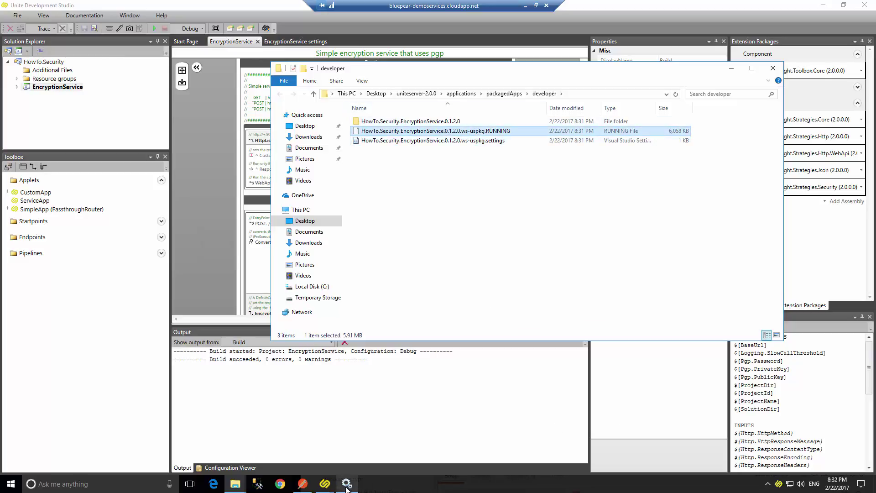
left_click(302, 484)
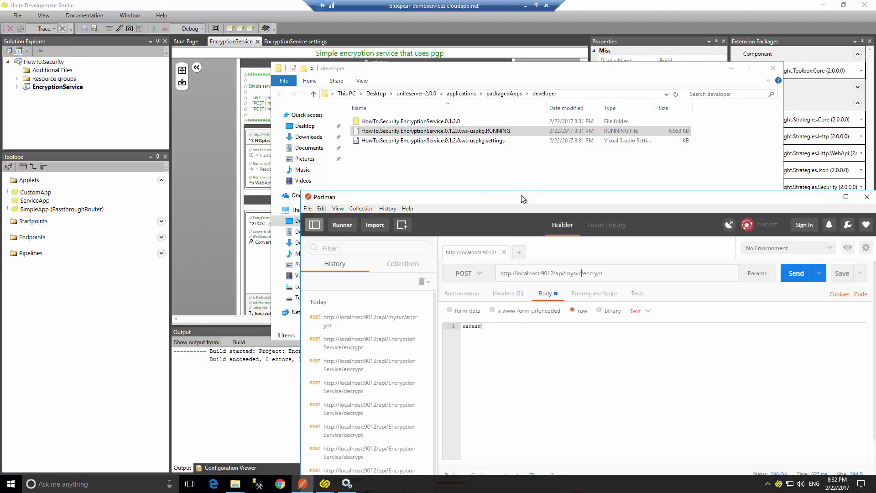
left_click_drag(523, 199, 465, 138)
left_click(565, 208)
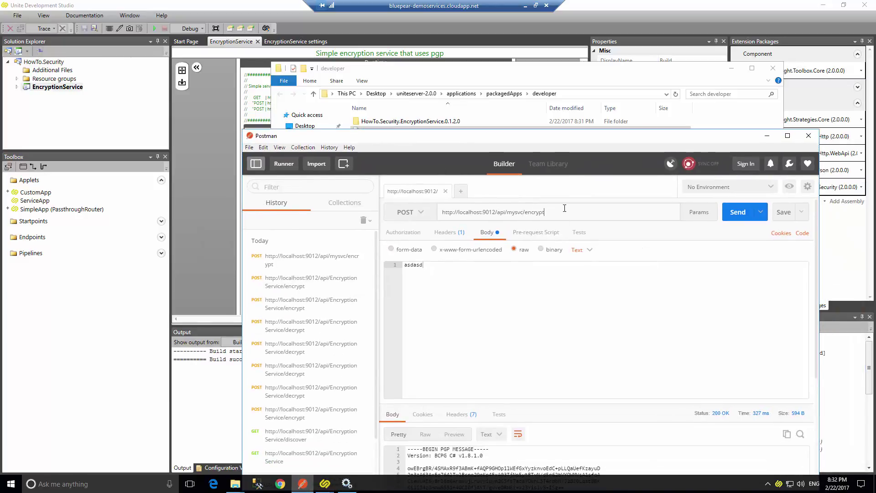
key("ctrl+z")
key("ctrl+z")
key("ctrl+z")
key("ctrl+z")
key("ctrl+z")
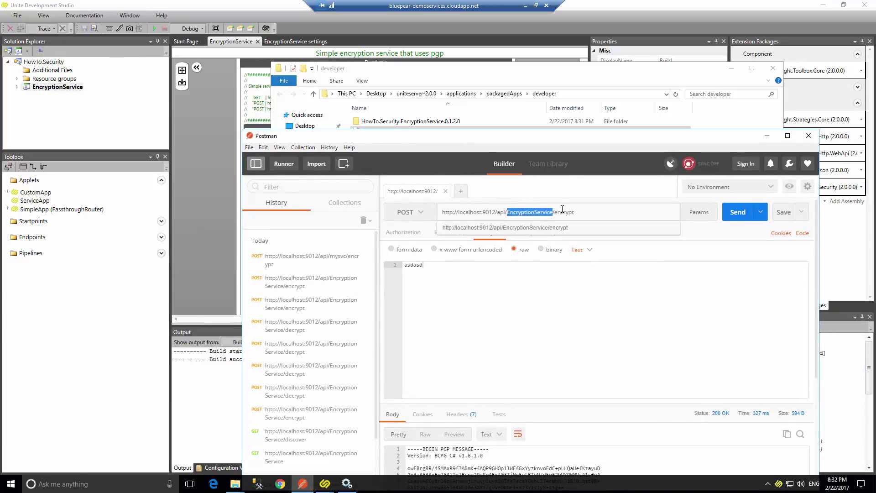
left_click(677, 289)
left_click(738, 212)
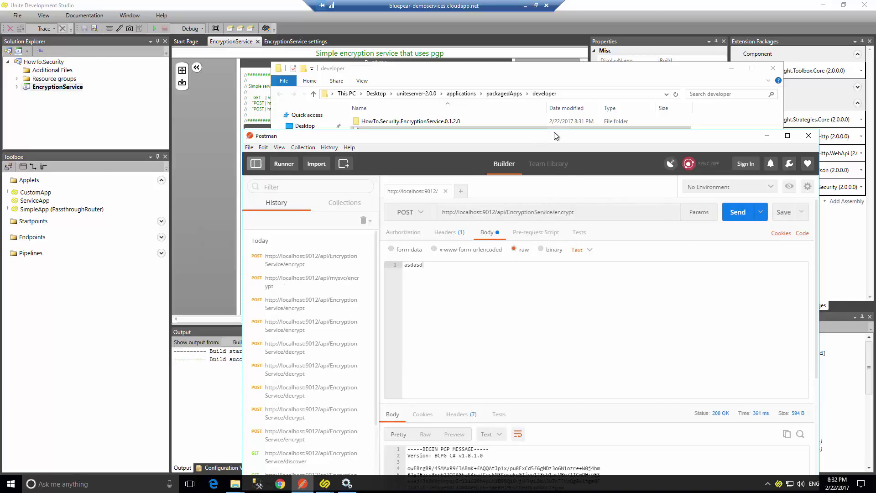
left_click_drag(556, 135, 579, 126)
left_click(199, 160)
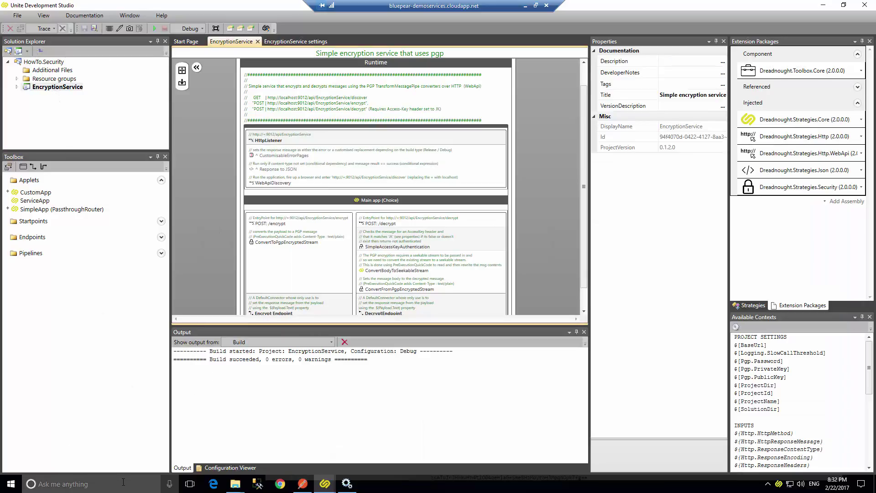
Close the HowTo.Security folder window and dismiss the finished installer message.
left_click(235, 490)
left_click(82, 438)
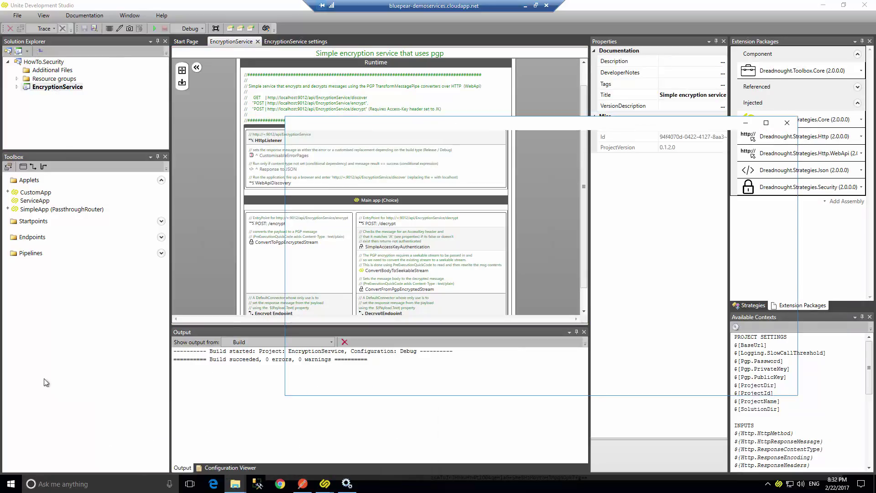
double_click(294, 124)
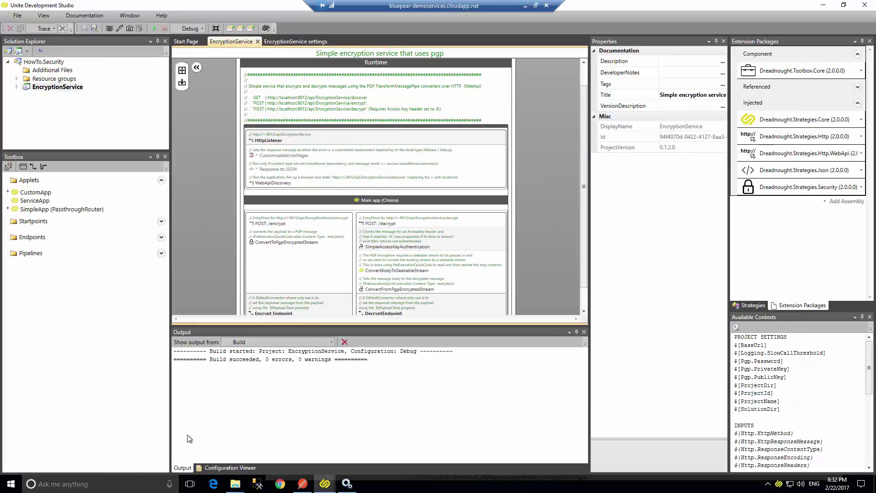
left_click(229, 487)
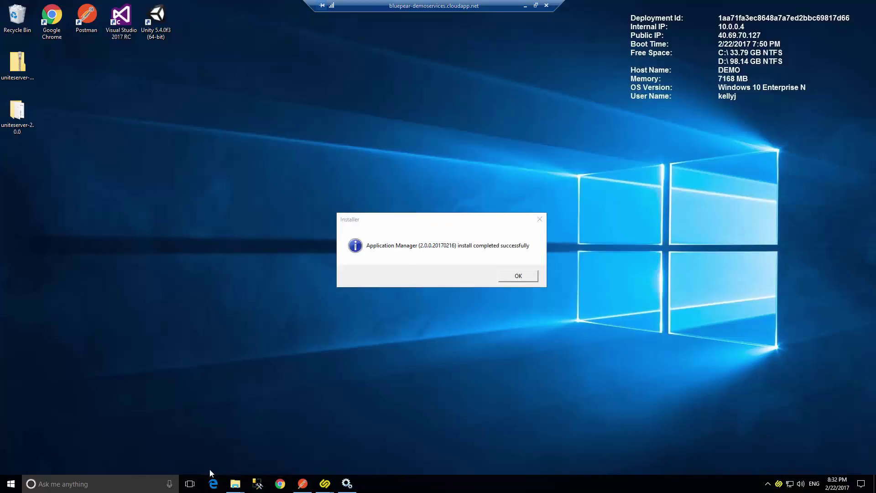
left_click(512, 278)
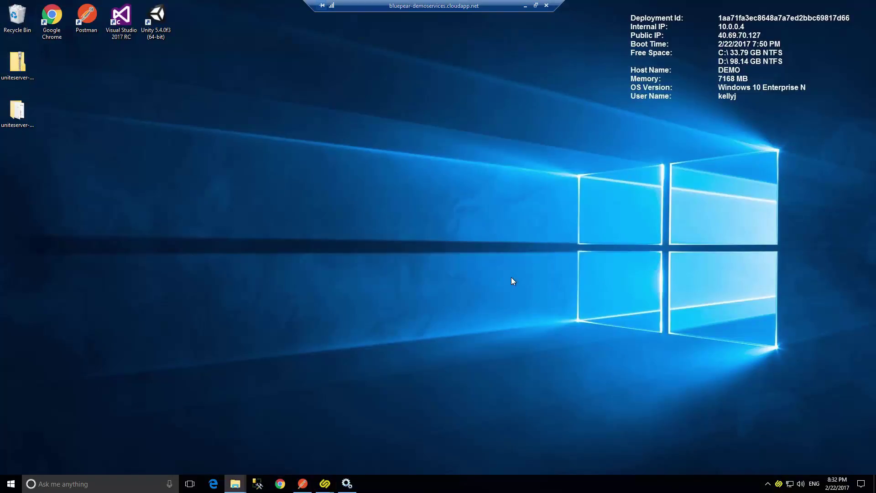
Browse uniteserver > applications > packagedApps > developer > 0.1.2.0 > Role.Runtime and open the Service.log.
double_click(27, 117)
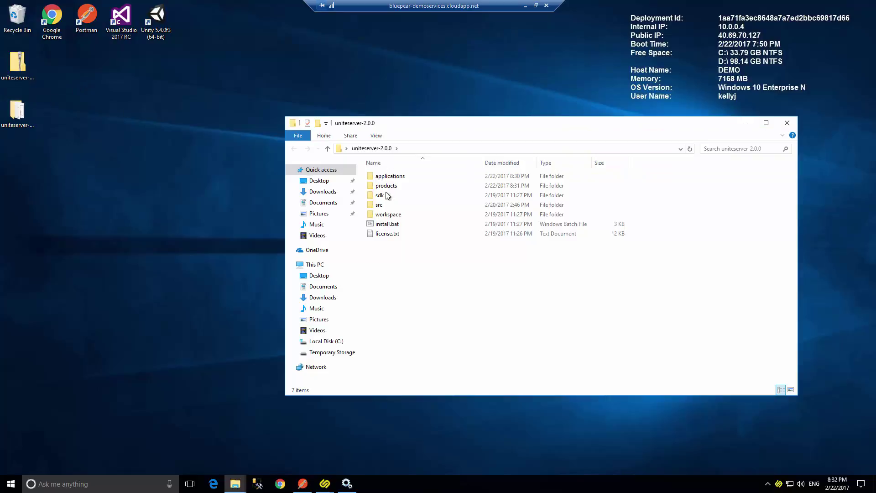
double_click(392, 177)
double_click(395, 178)
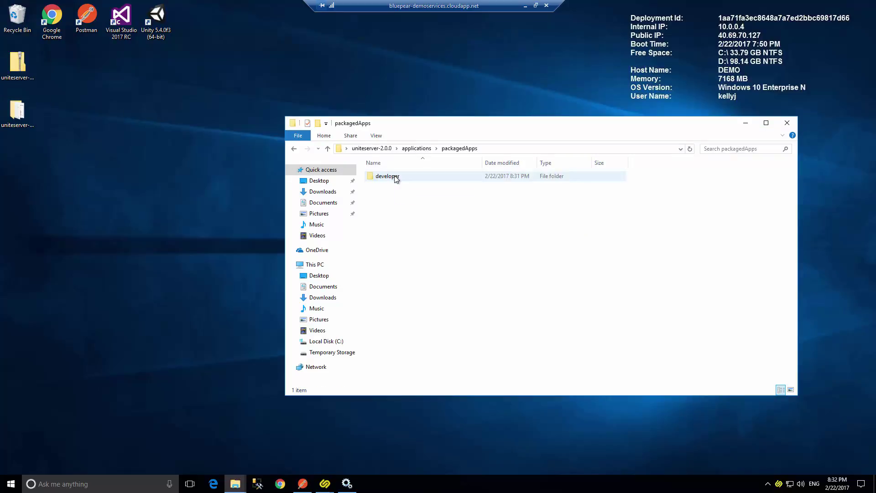
double_click(396, 177)
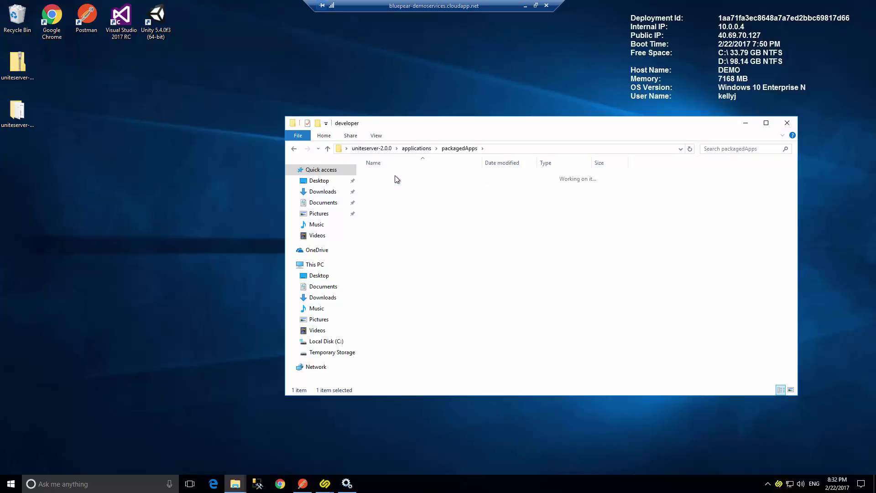
left_click(478, 163)
left_click(446, 176)
double_click(446, 176)
double_click(445, 176)
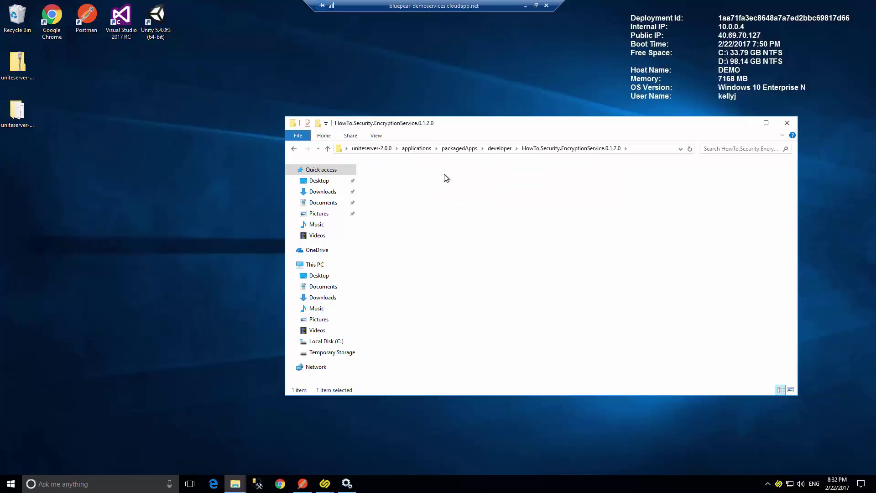
scroll(480, 284, "down", 4)
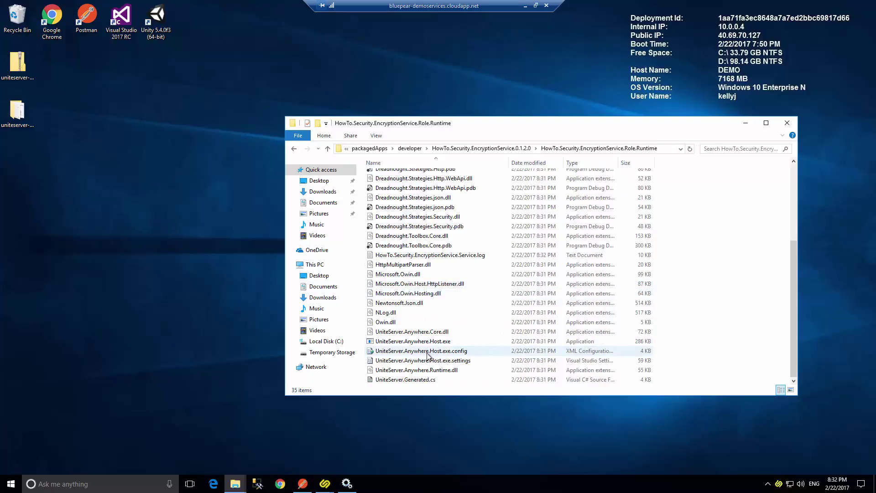
double_click(446, 255)
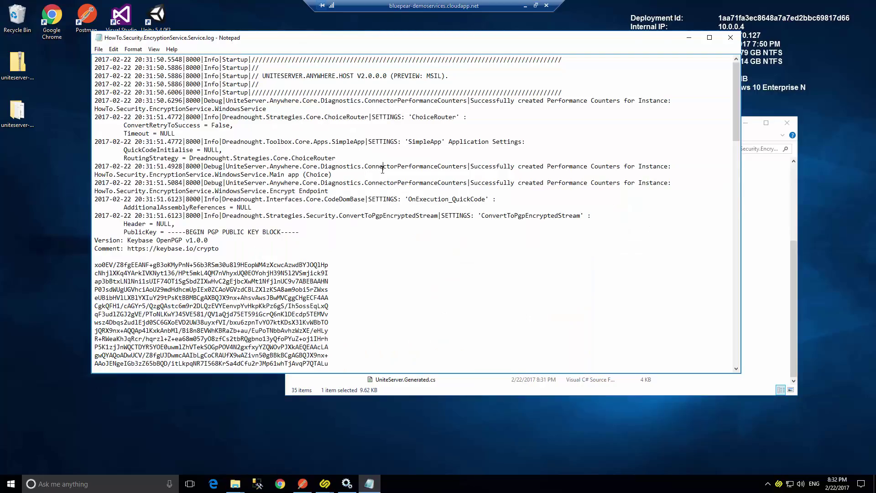
Resend the encrypt request, read the new end of the service log, then close Notepad.
key("ctrl+End")
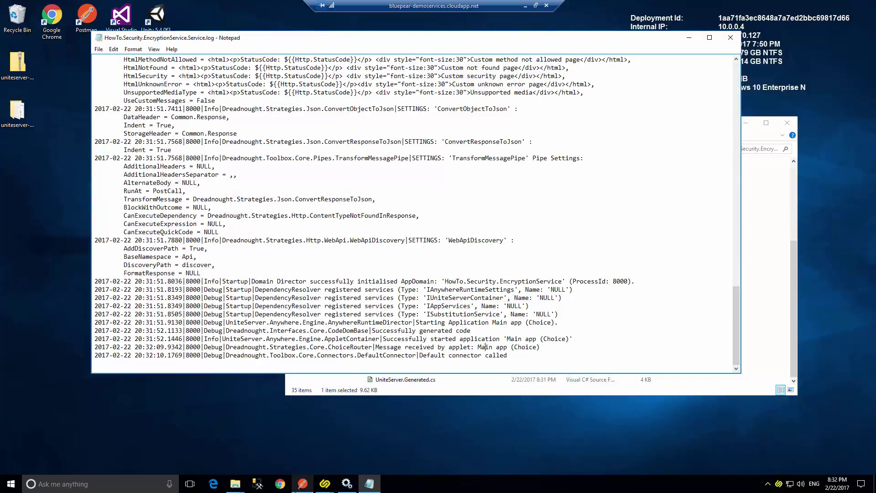
left_click(310, 485)
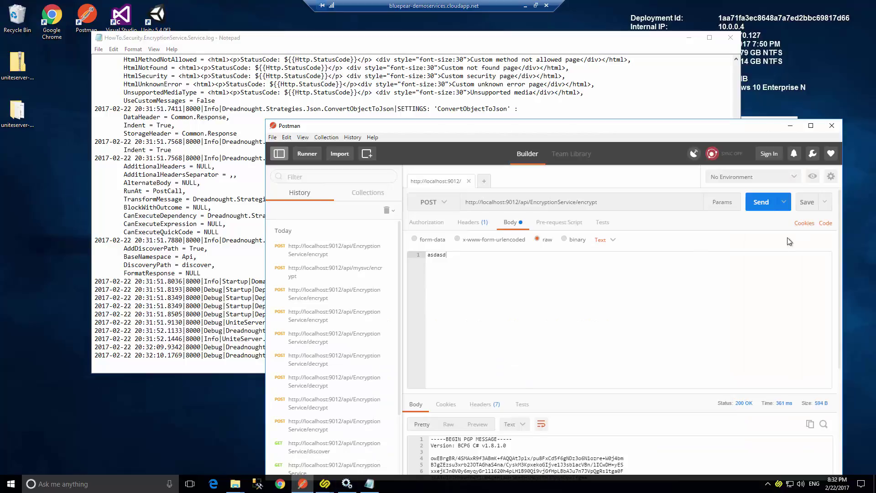
left_click(759, 200)
left_click(157, 224)
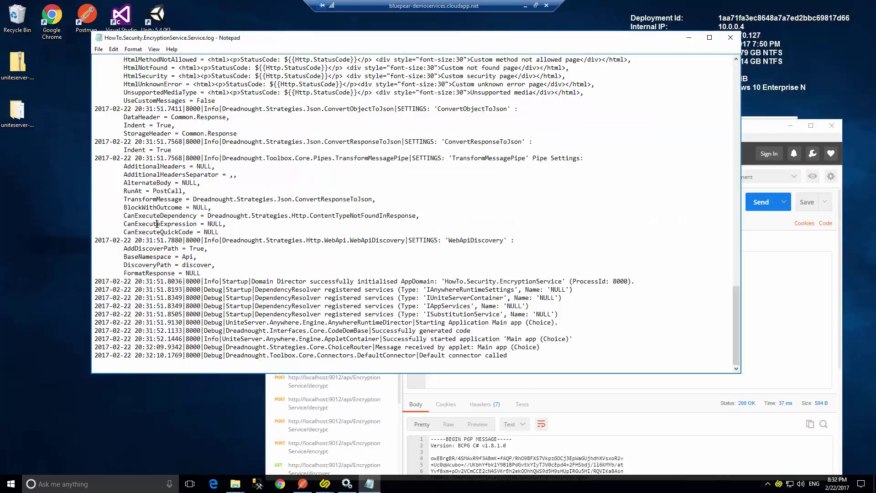
left_click(730, 37)
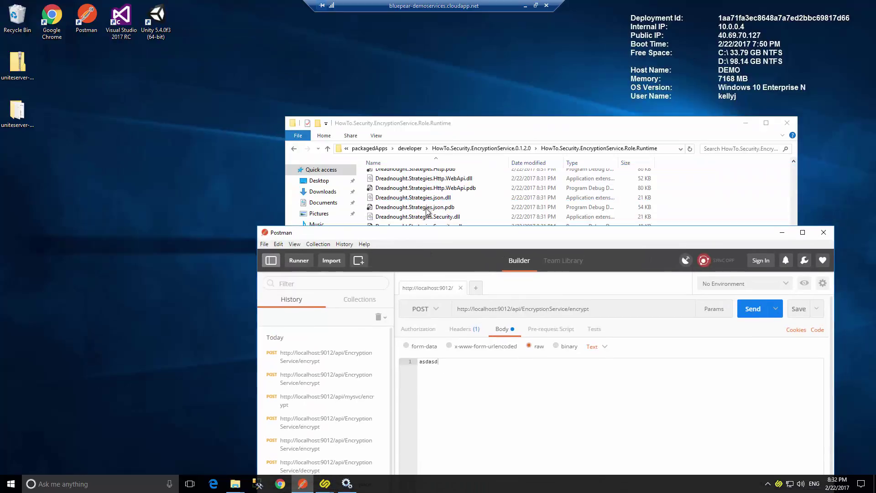
Return to Unite Development Studio and select the EncryptionService project.
left_click(425, 119)
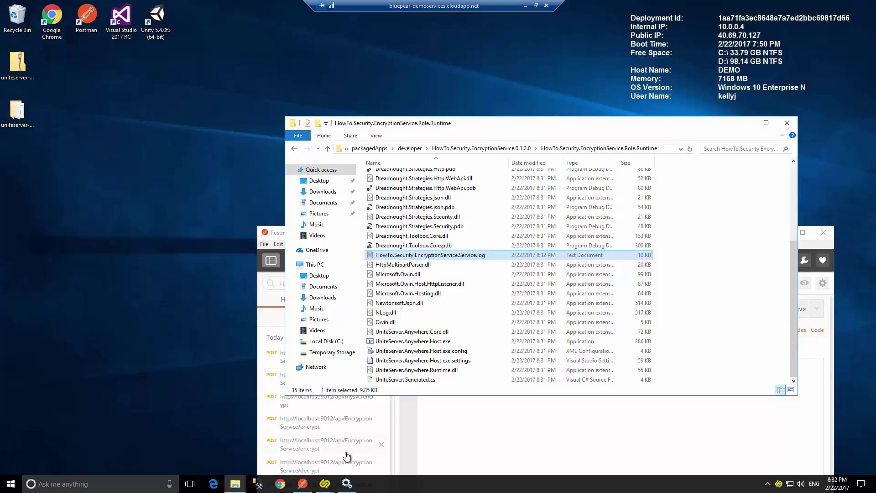
left_click(235, 484)
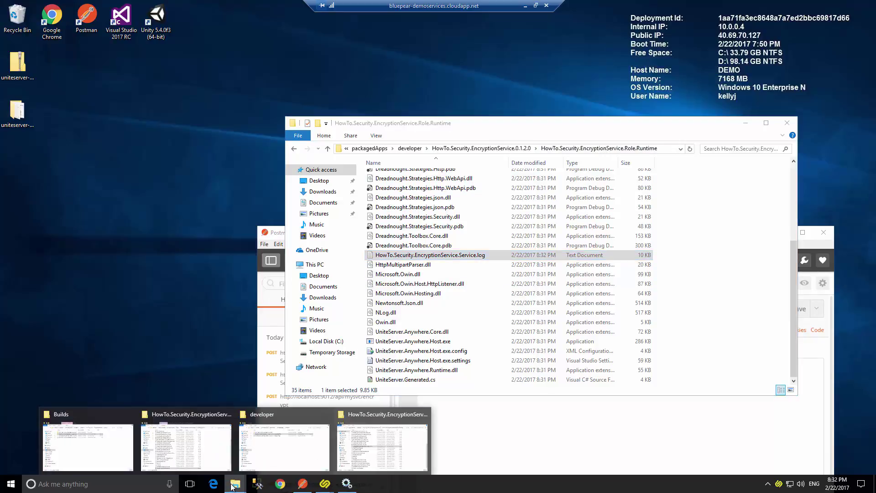
mouse_move(325, 445)
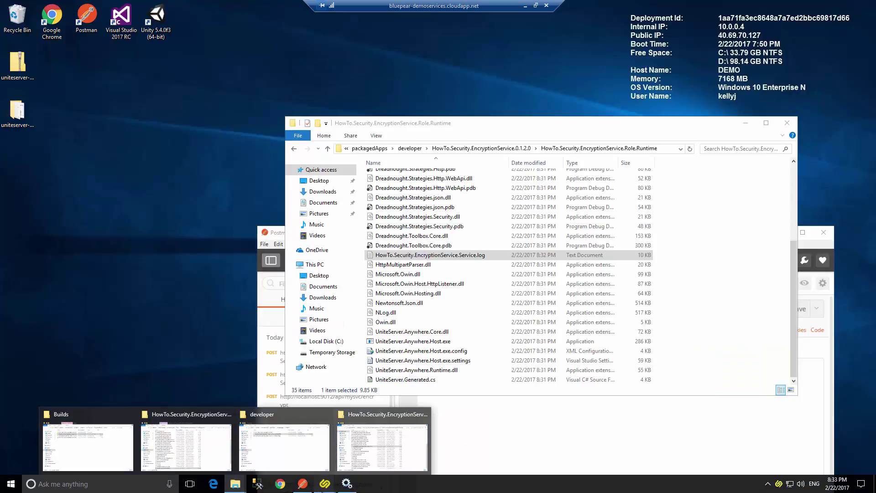
mouse_move(324, 483)
left_click(363, 445)
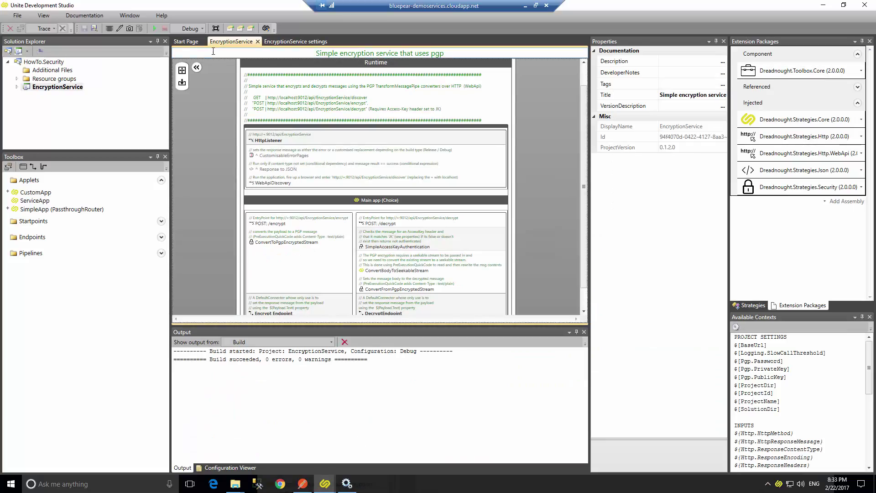
left_click(54, 87)
Package EncryptionService for Application Manager and delete all old files from the Builds folder.
right_click(52, 84)
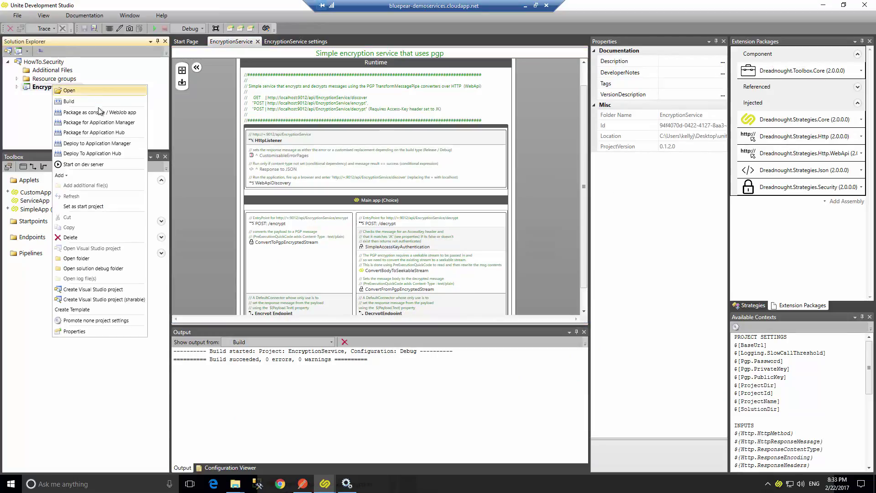
left_click(288, 243)
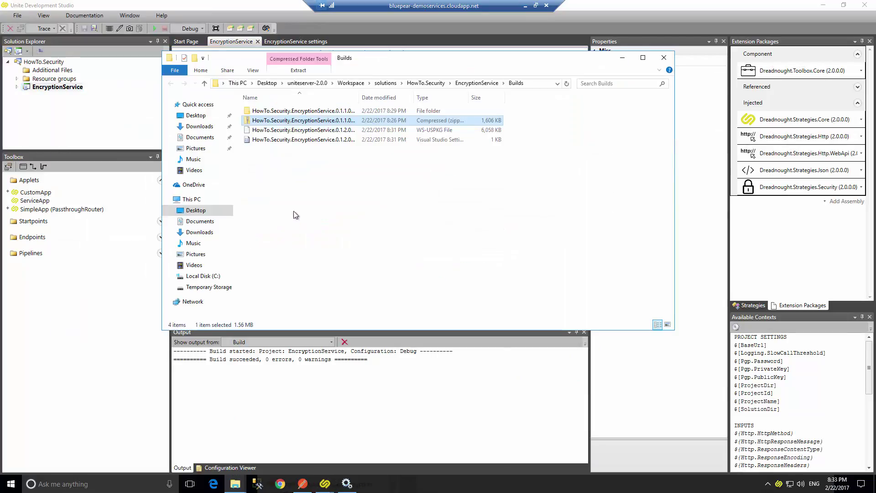
key("ctrl+a")
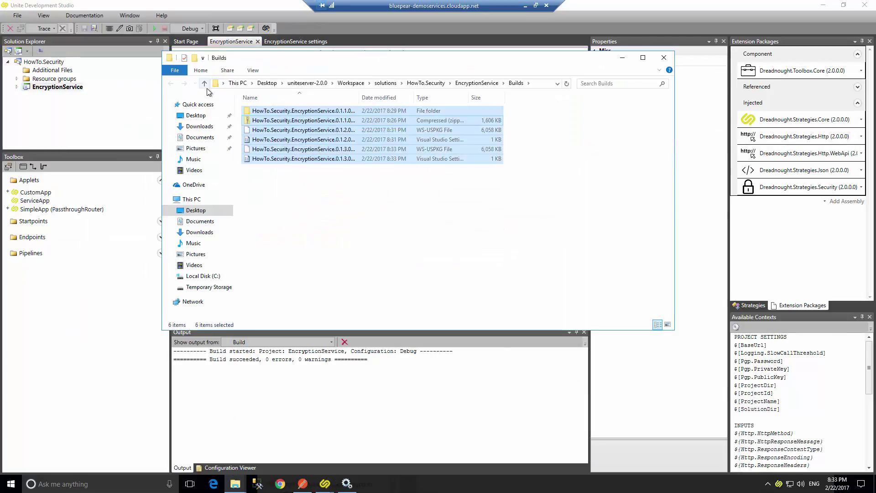
key("Delete")
Repackage EncryptionService and select the two new 0.1.4.0 package files.
left_click(69, 87)
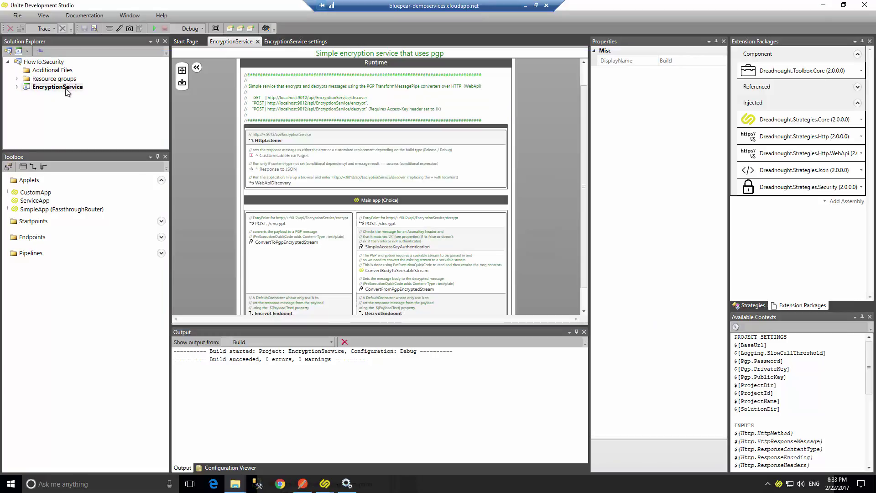
right_click(67, 89)
left_click(108, 126)
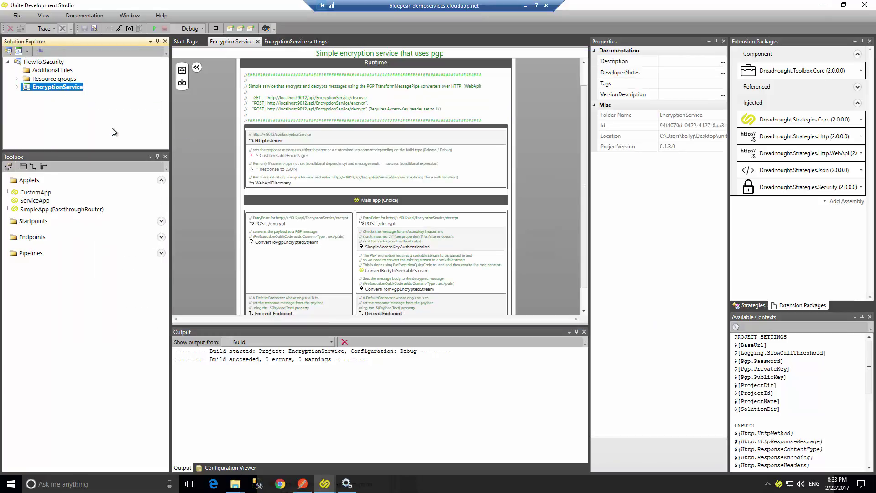
left_click_drag(360, 147, 254, 115)
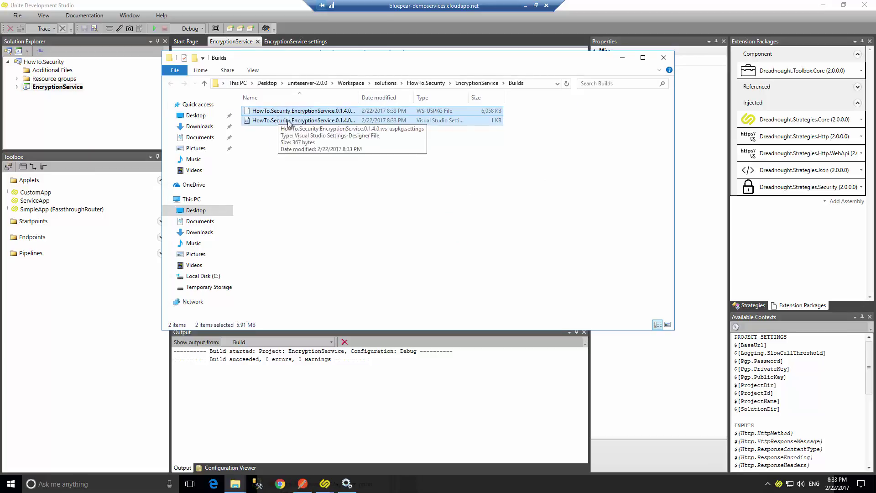
left_click(235, 483)
mouse_move(194, 452)
mouse_move(126, 446)
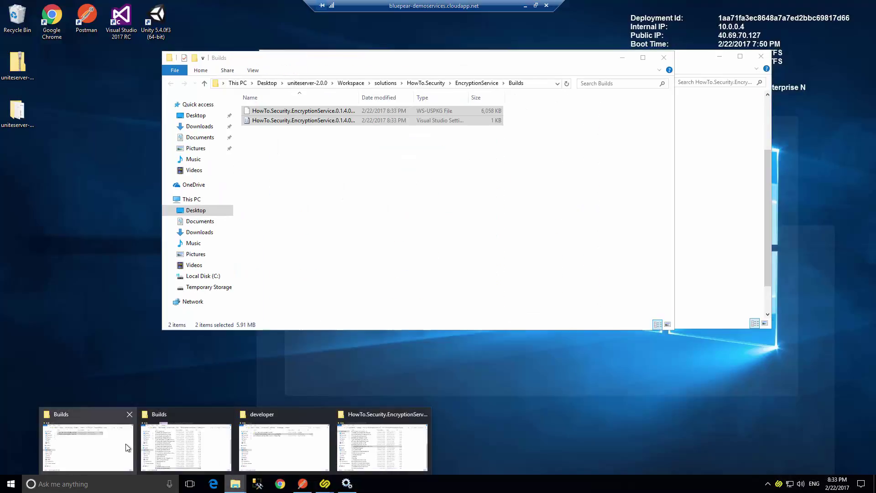
Paste the 0.1.4.0 package files into the developer folder.
left_click(282, 431)
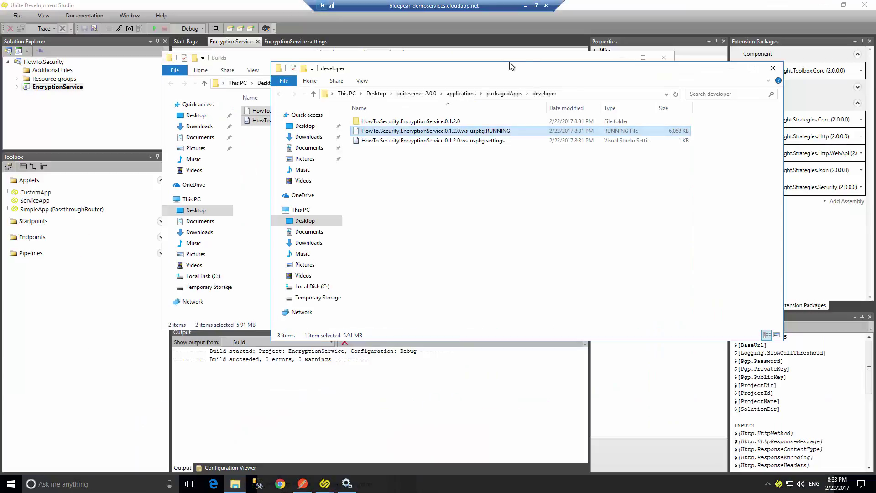
left_click_drag(508, 68, 474, 51)
left_click(502, 198)
key("ctrl+v")
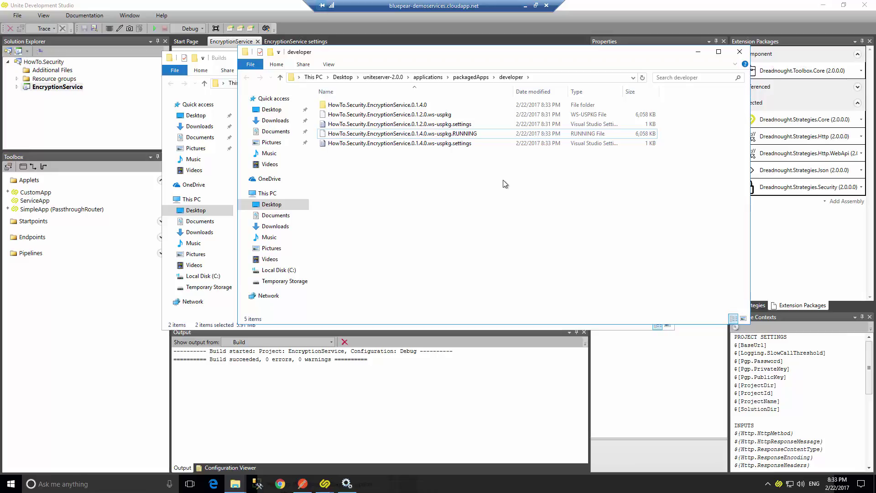
Delete the running and settings files until the developer folder is empty.
left_click_drag(486, 167, 420, 135)
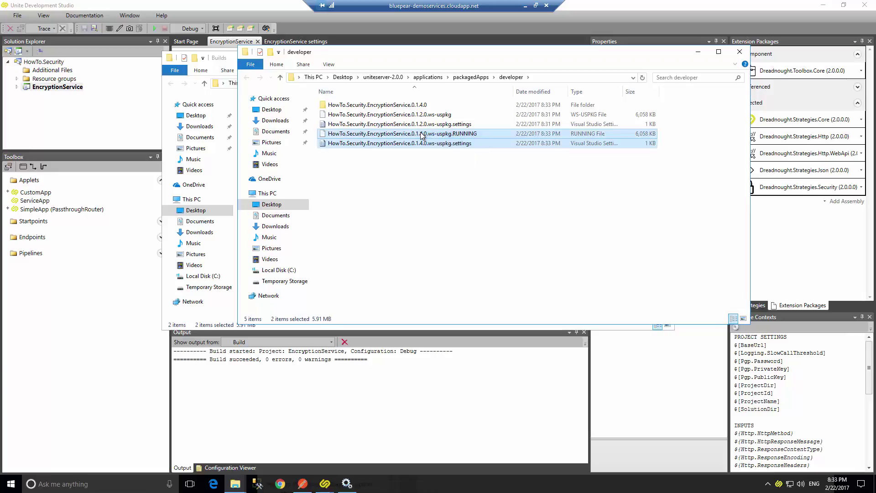
key("Delete")
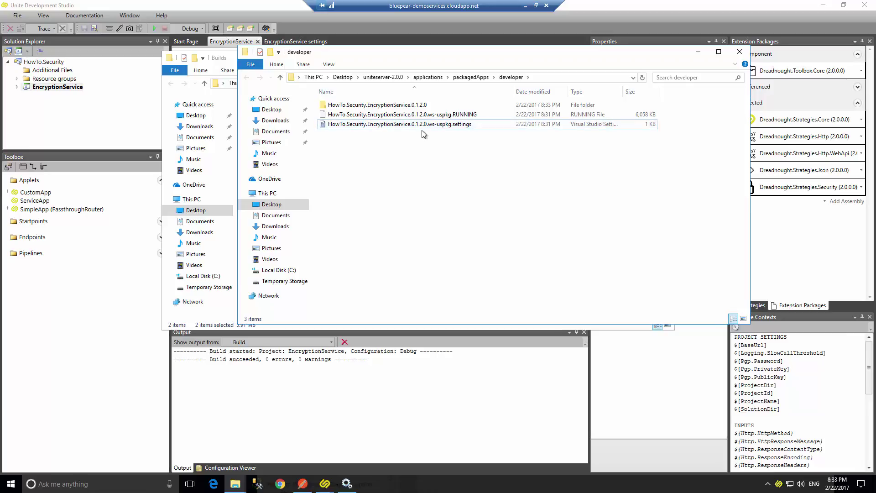
left_click_drag(490, 147, 403, 113)
key("Delete")
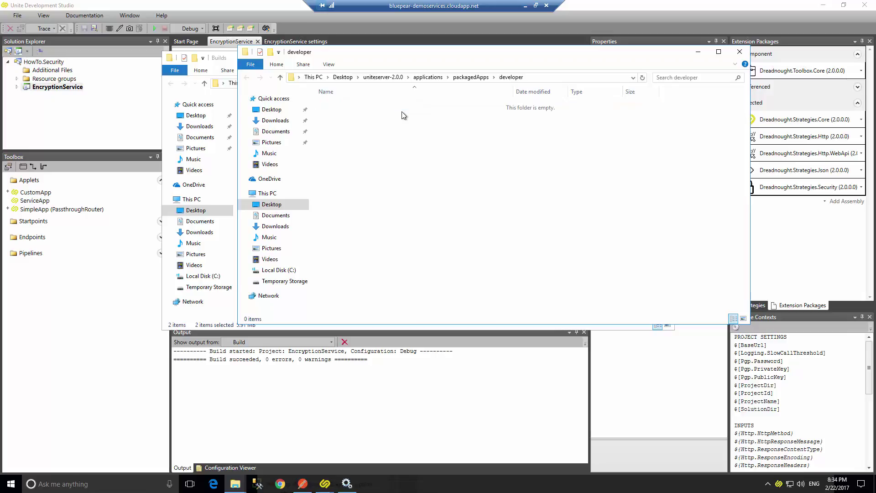
Check the EncryptionService settings showing version 0.1.4.0, then return to the pipeline diagram.
left_click(132, 108)
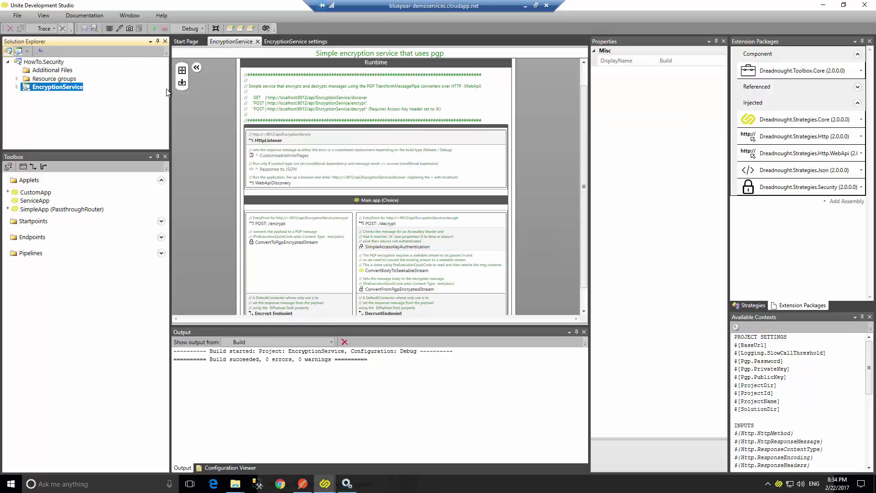
left_click(295, 42)
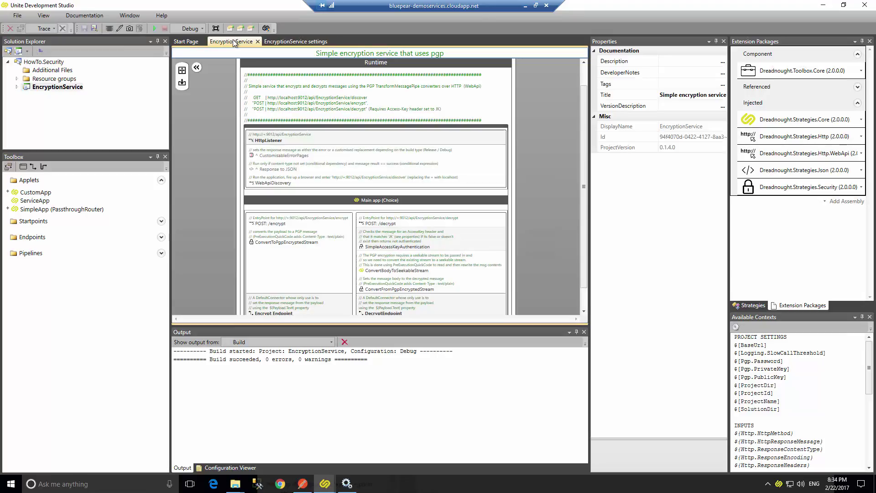
left_click(233, 42)
Install Application Hub (Preview) 2.0.0.20170219 from the Start Page and acknowledge the completion message.
left_click(188, 42)
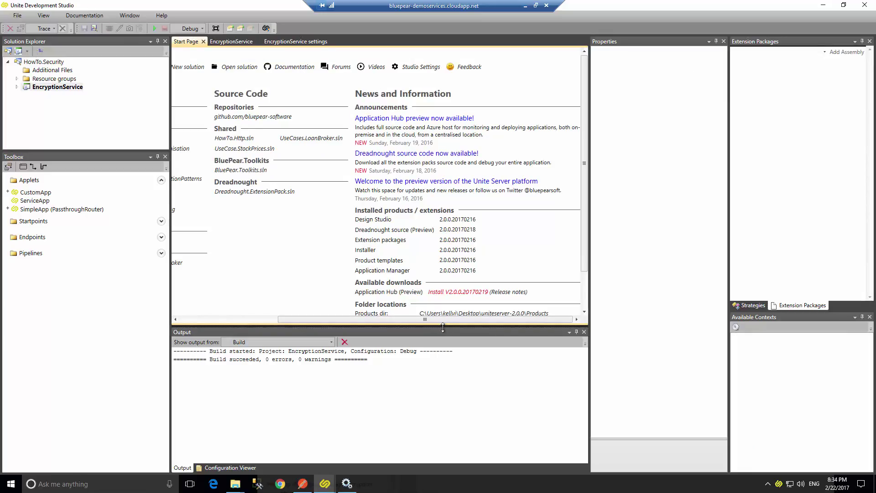
left_click_drag(443, 328, 443, 343)
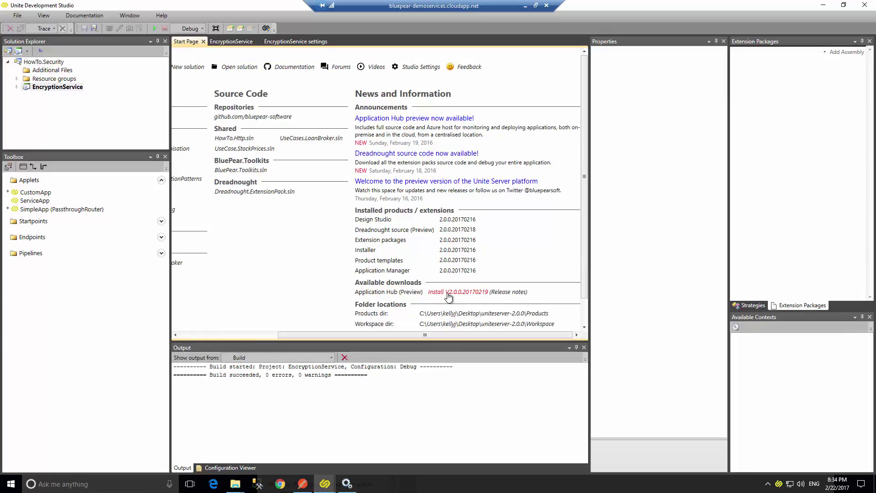
left_click(441, 297)
left_click(373, 305)
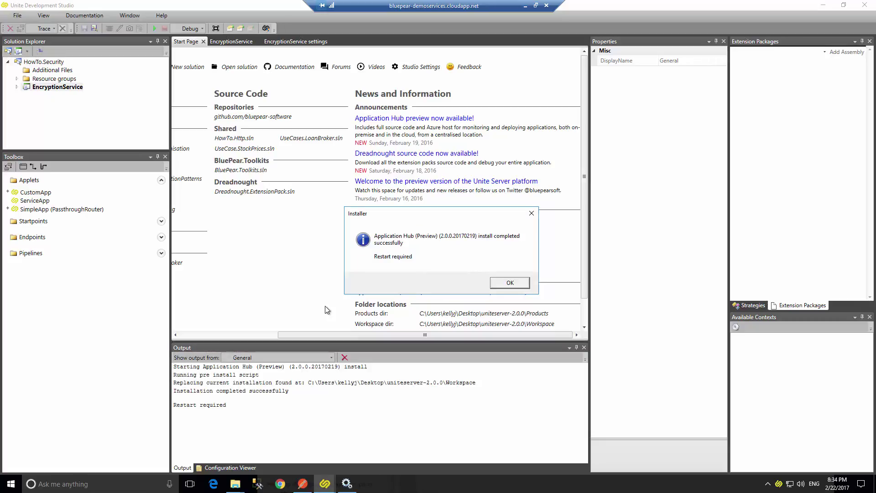
left_click(505, 284)
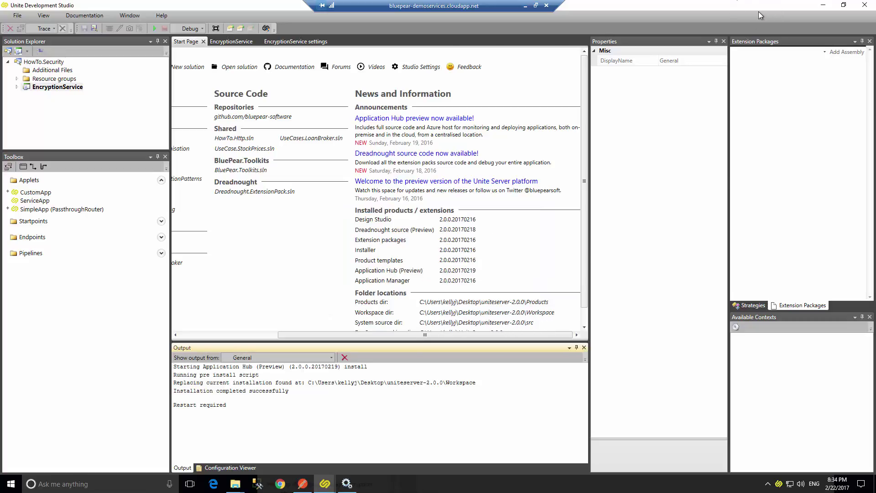
left_click_drag(760, 14, 736, 37)
Move the Studio and folder windows aside to check Postman's 200 OK PGP encrypt response.
left_click(837, 36)
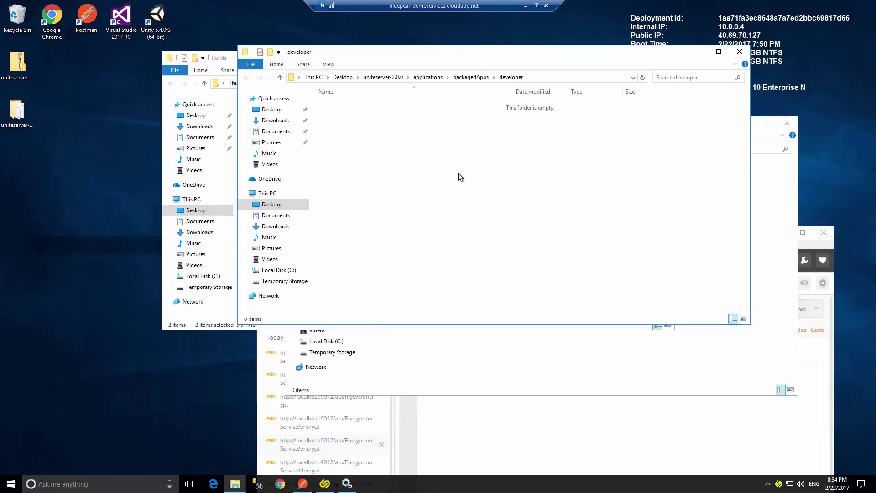
left_click(698, 52)
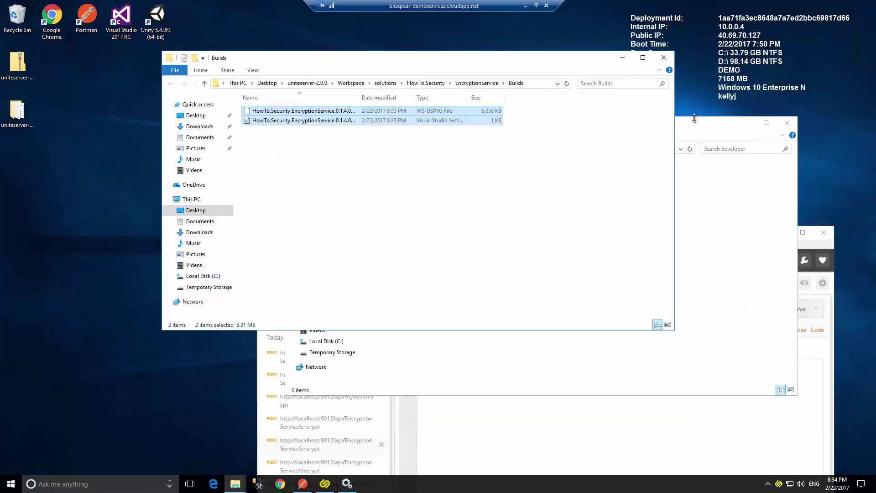
left_click(618, 59)
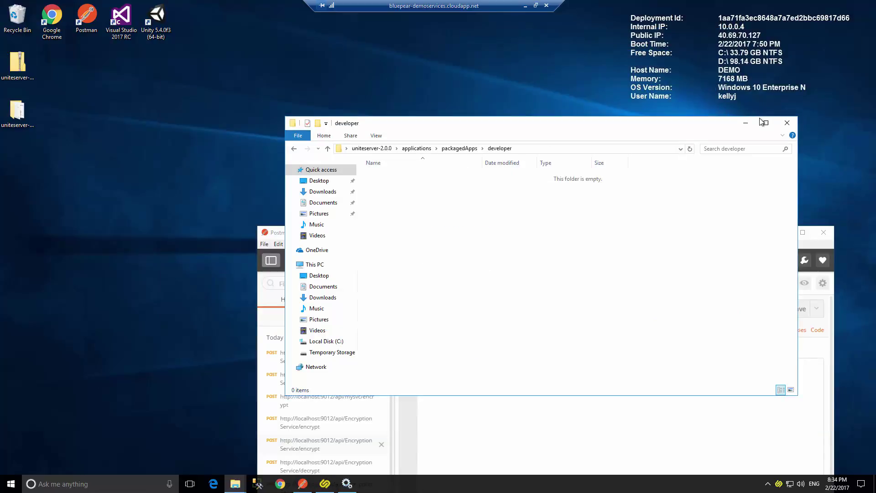
left_click_drag(708, 125, 593, 156)
left_click(635, 159)
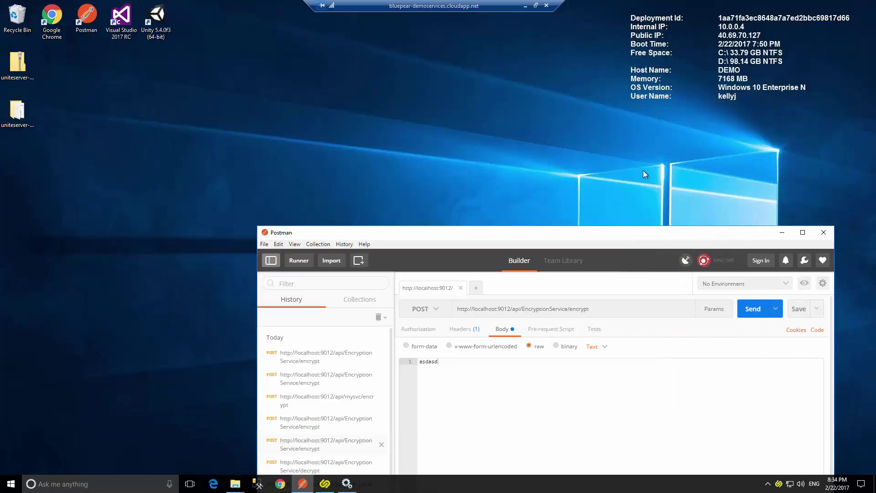
left_click_drag(682, 234, 567, 79)
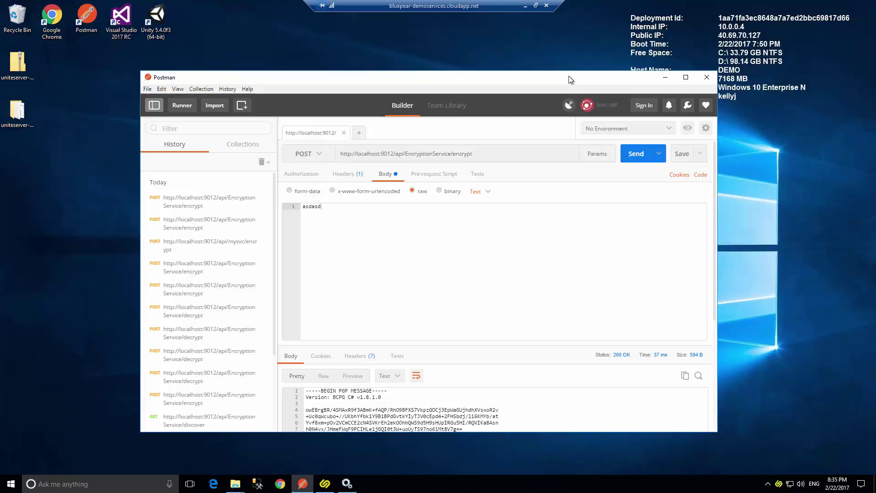
left_click(665, 78)
Close Unite Development Studio from its taskbar icon and relaunch it to load Application Hub (Preview).
left_click(325, 485)
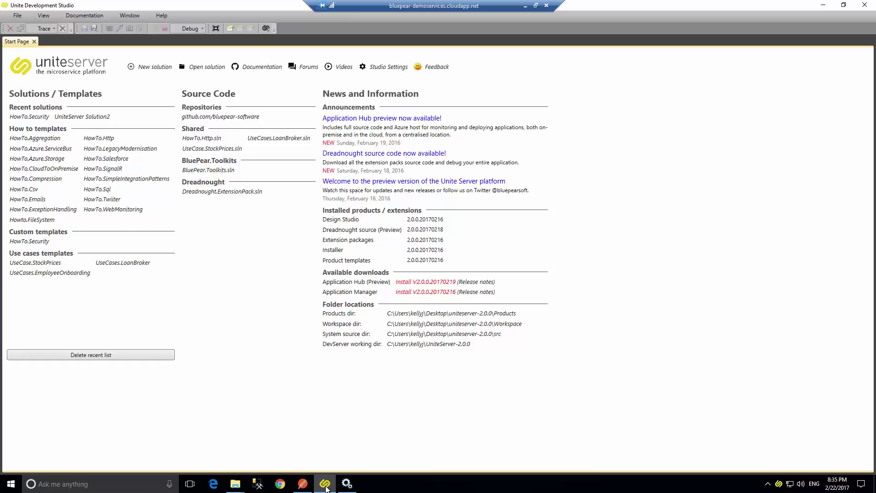
right_click(326, 487)
left_click(324, 466)
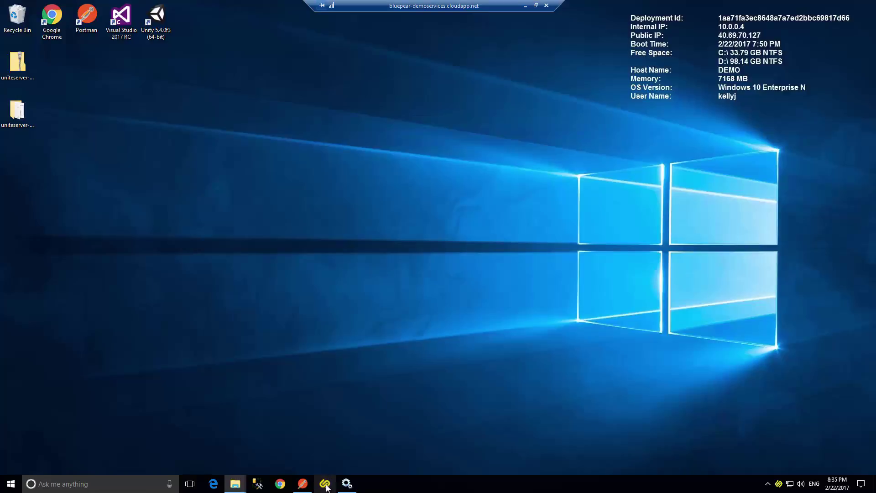
left_click(325, 483)
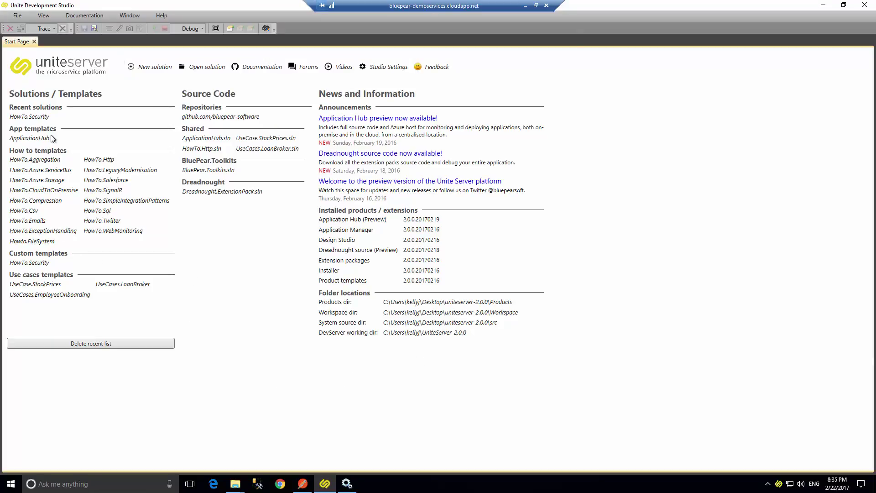
Build the ApplicationHub solution from its template and show the Dashboard role diagram in a wider designer.
left_click(35, 138)
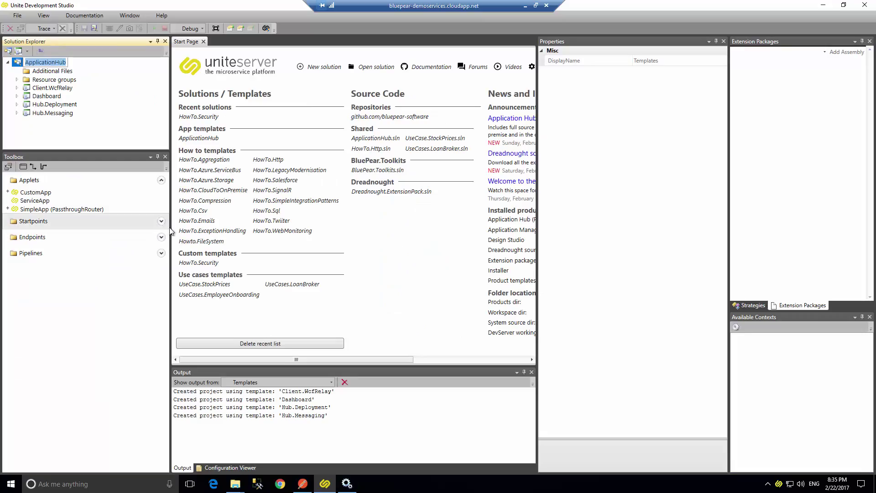
left_click(47, 95)
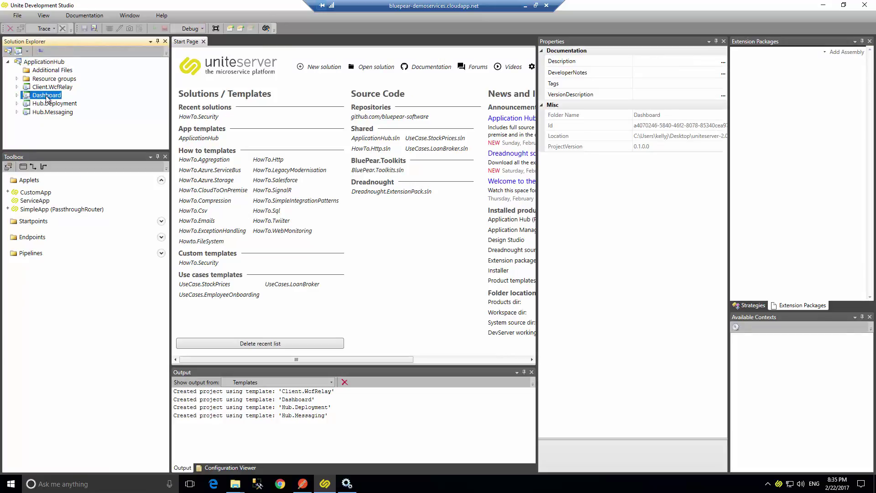
double_click(48, 96)
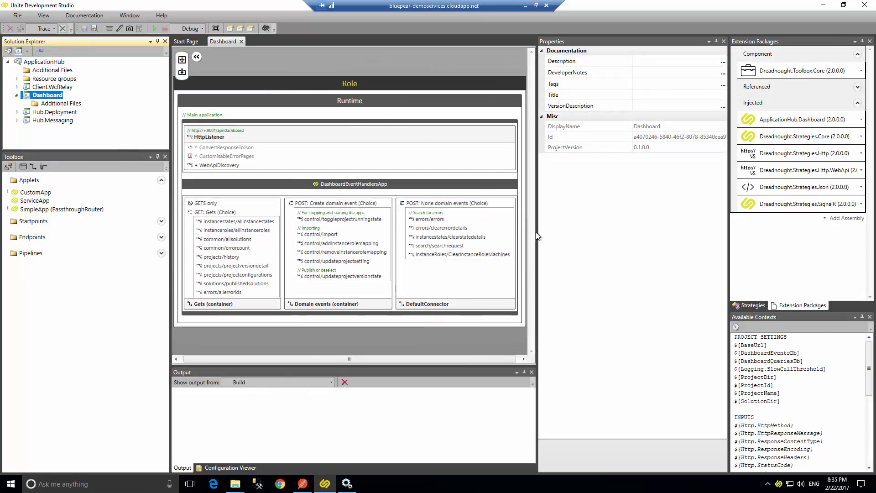
left_click_drag(539, 233, 606, 233)
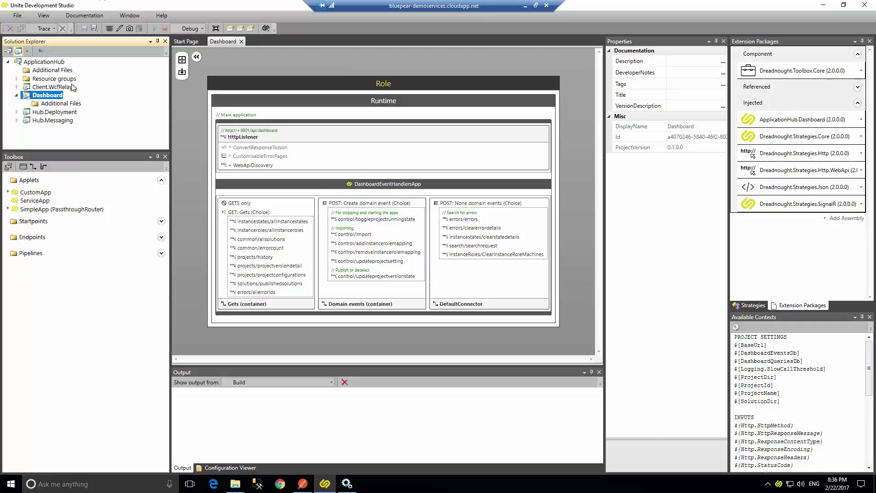
Run Open Visual Studio project on the ApplicationHub solution, issuing the command a second time.
right_click(48, 63)
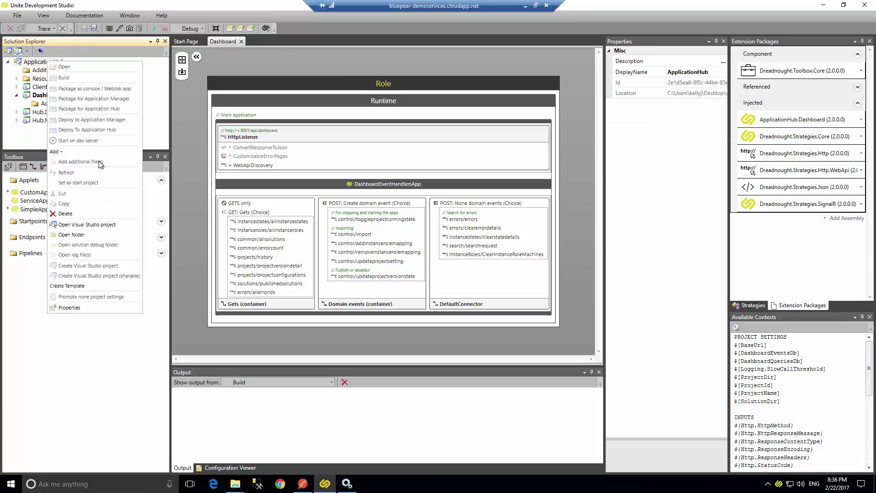
left_click(104, 224)
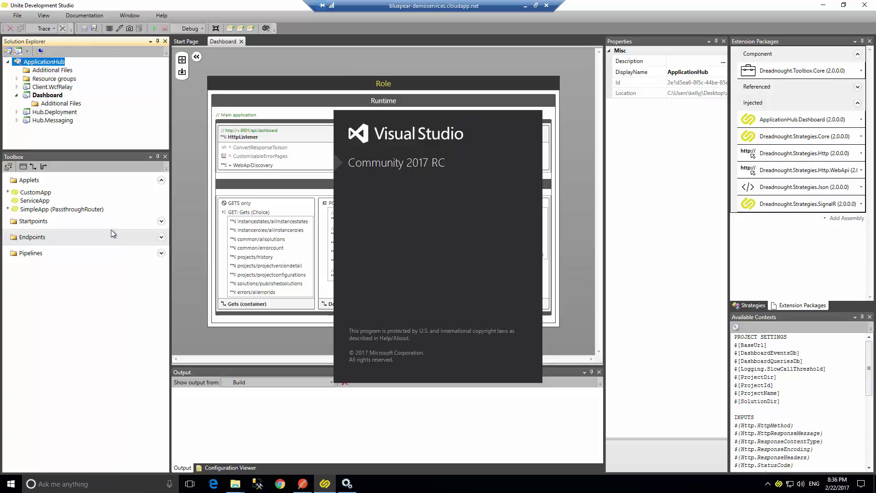
right_click(60, 62)
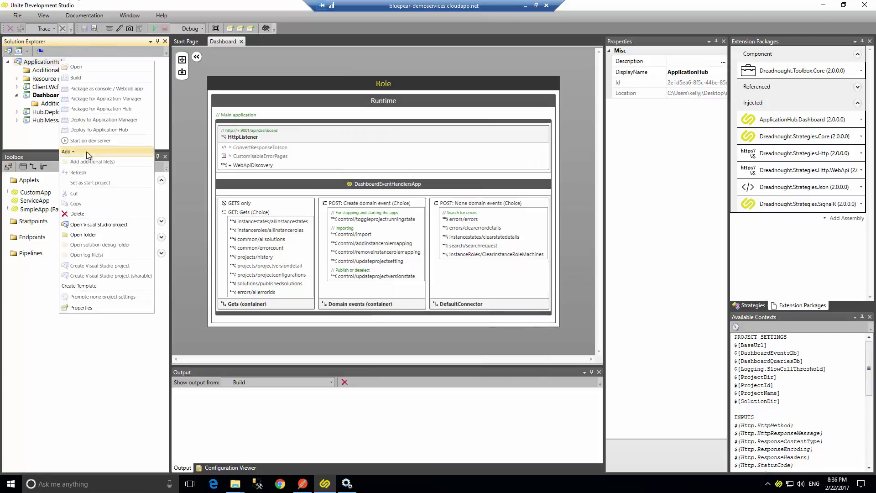
left_click(96, 226)
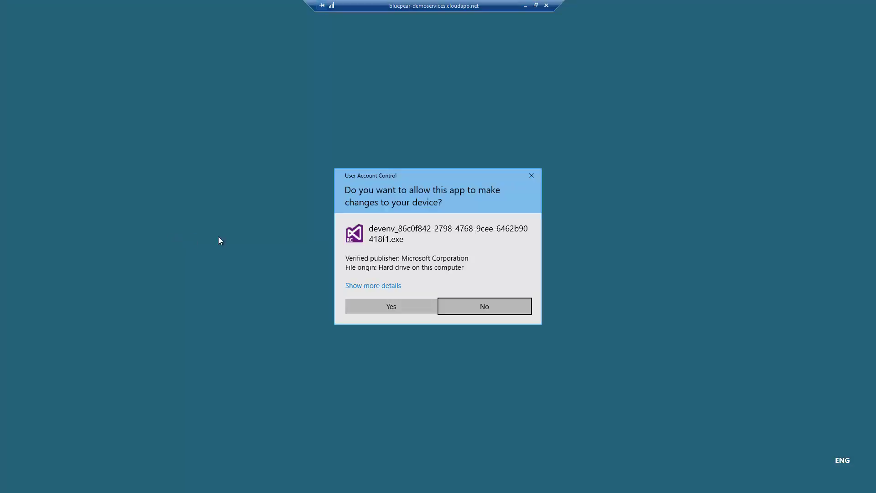
Approve the User Account Control prompt so Visual Studio loads the ApplicationHub project.
left_click(409, 310)
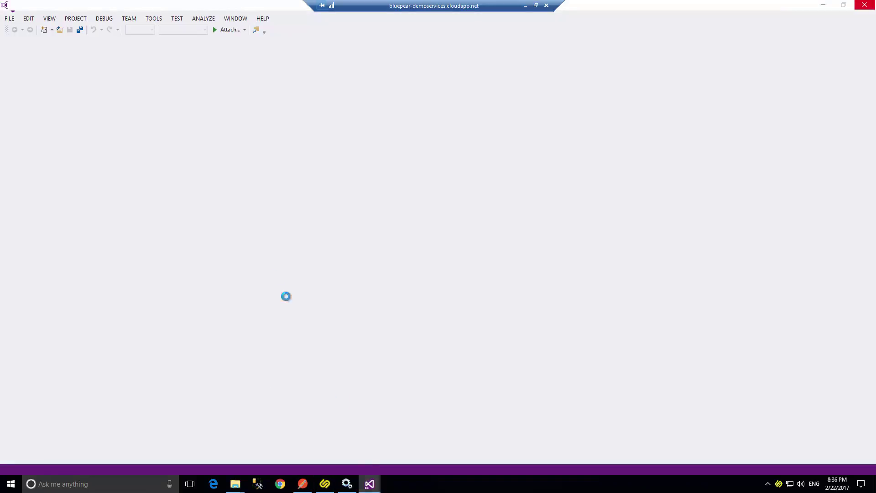
mouse_move(364, 485)
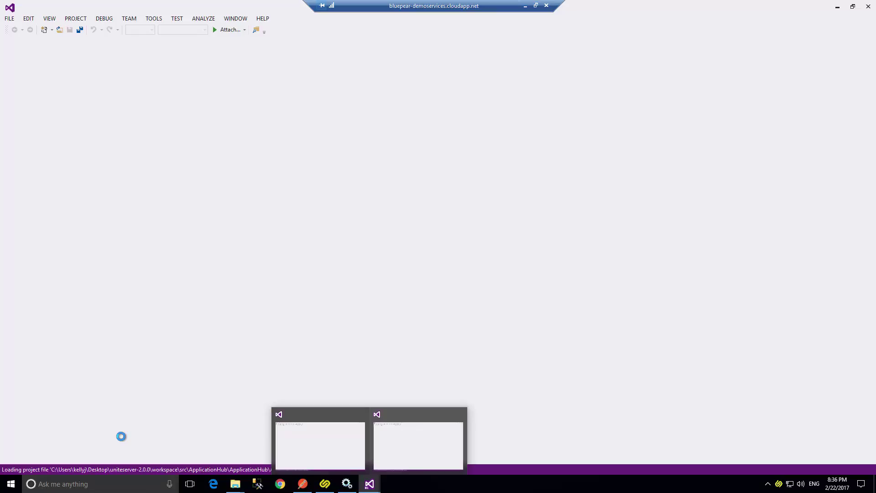
mouse_move(335, 455)
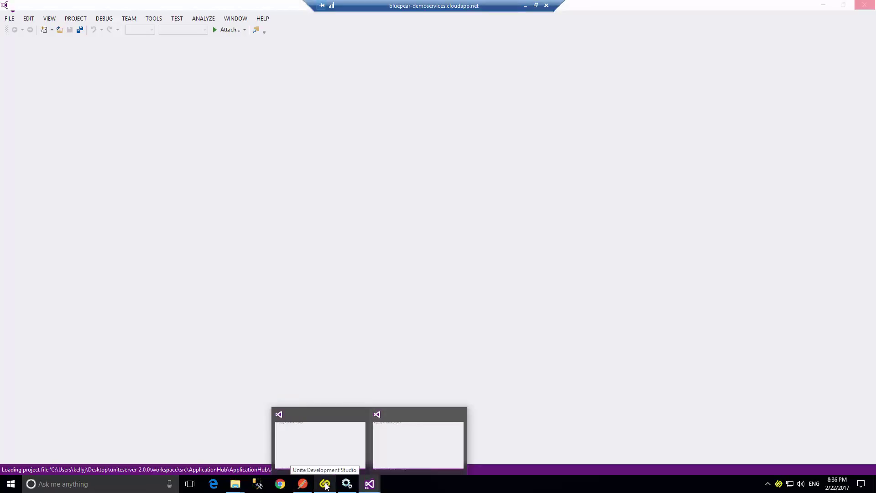
Back in the studio, open the Hub.Deployment project (version 0.1.0.0) next to the Dashboard diagram.
left_click(325, 484)
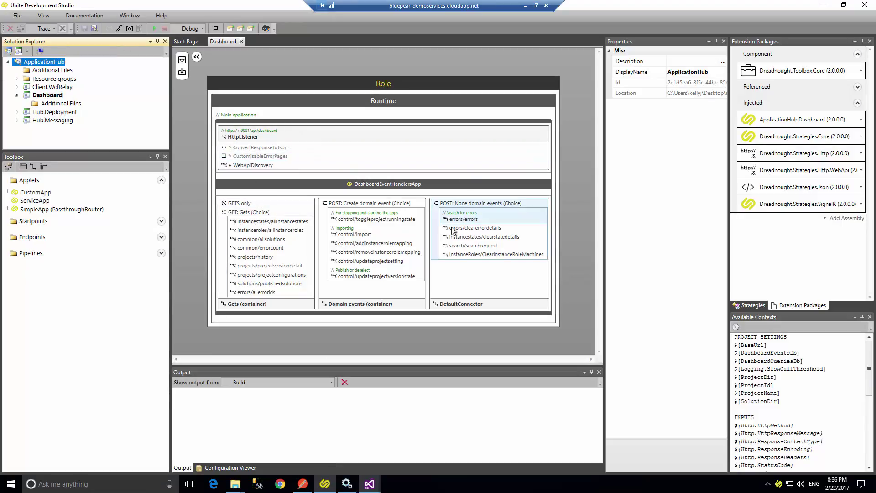
left_click(62, 113)
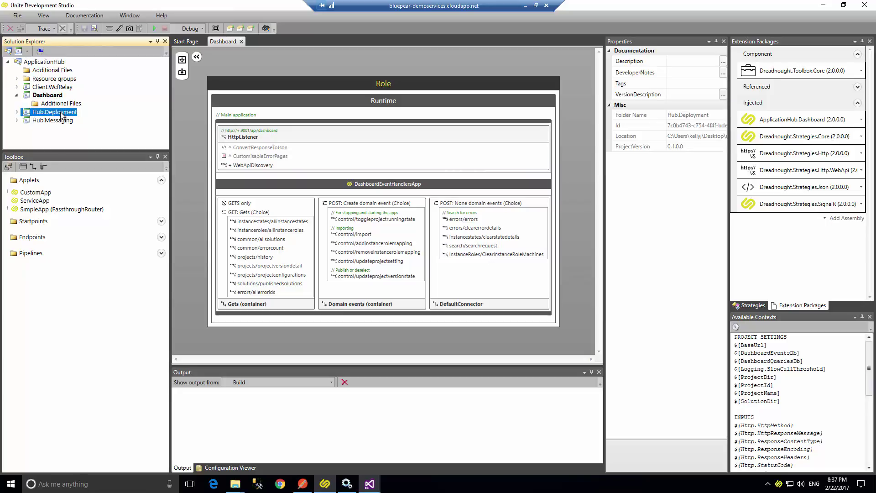
double_click(61, 113)
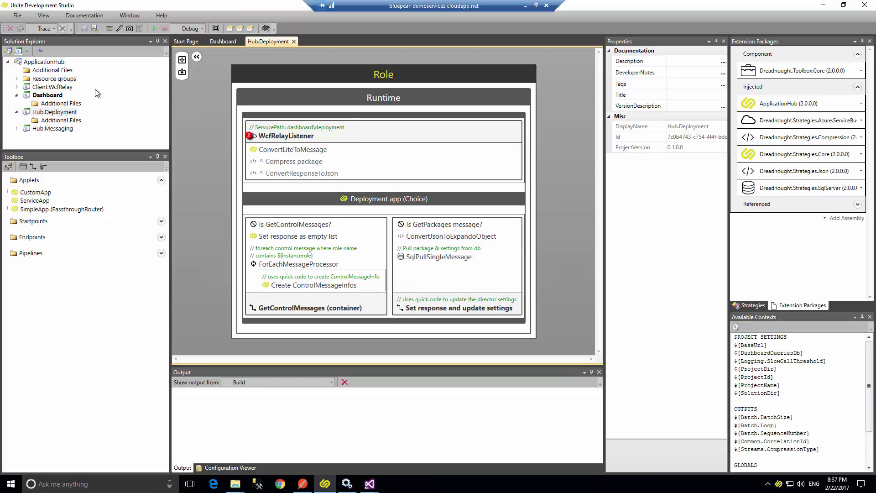
Open Hub.Messaging's Role diagram, showing its heartbeat and state message app.
left_click(53, 129)
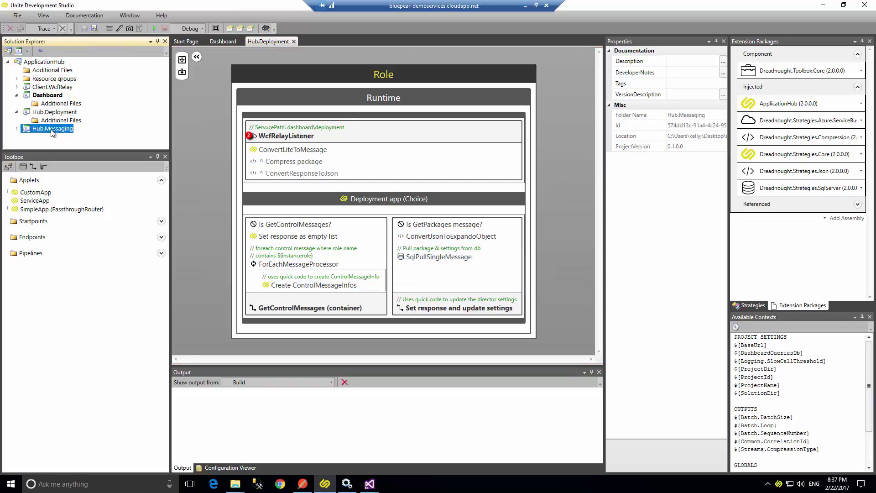
double_click(52, 129)
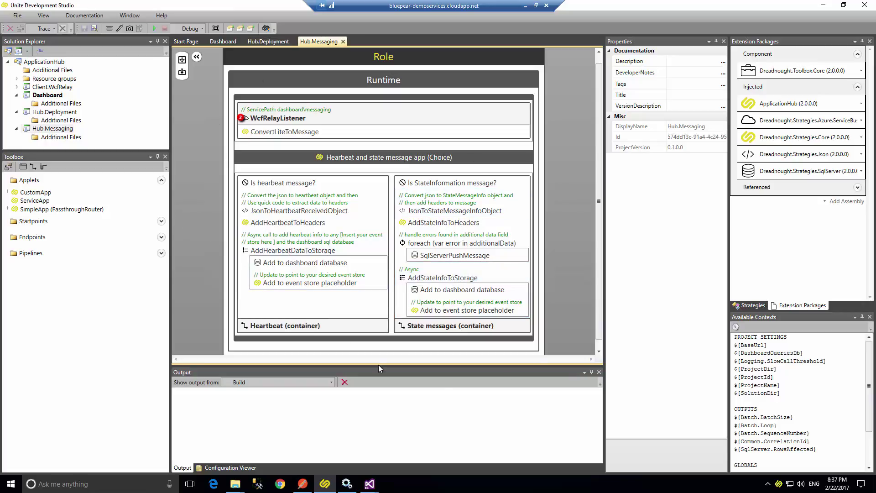
Open Client.WcfRelay's Role diagram, showing its heartbeat timer and installer timer pipelines.
left_click(62, 88)
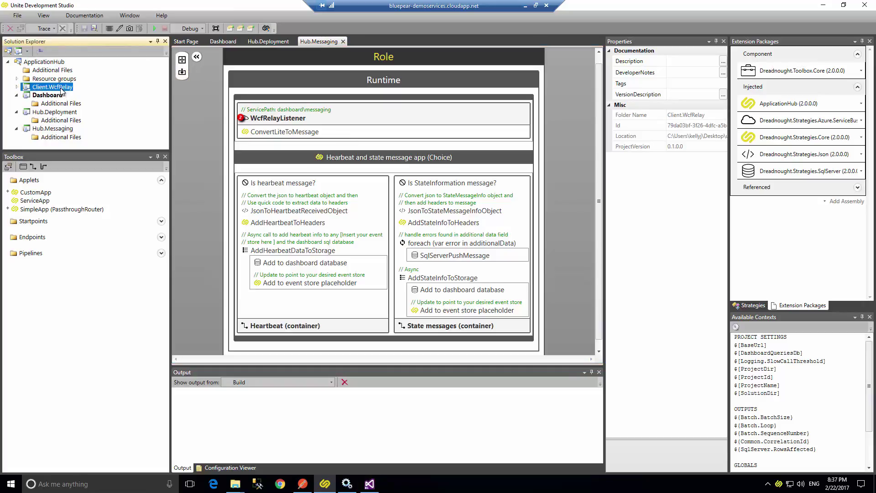
double_click(61, 89)
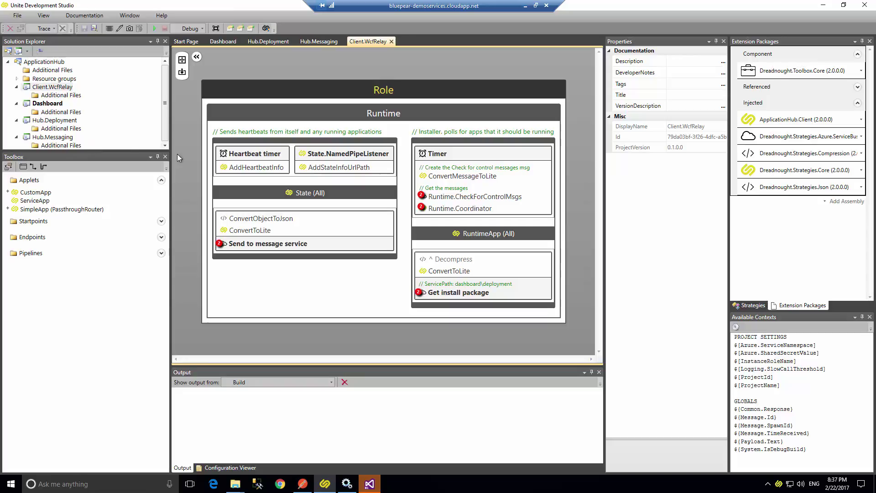
In Visual Studio, dismiss the projects-not-loaded warning, collapse the Azure folder and close the solution.
left_click(370, 484)
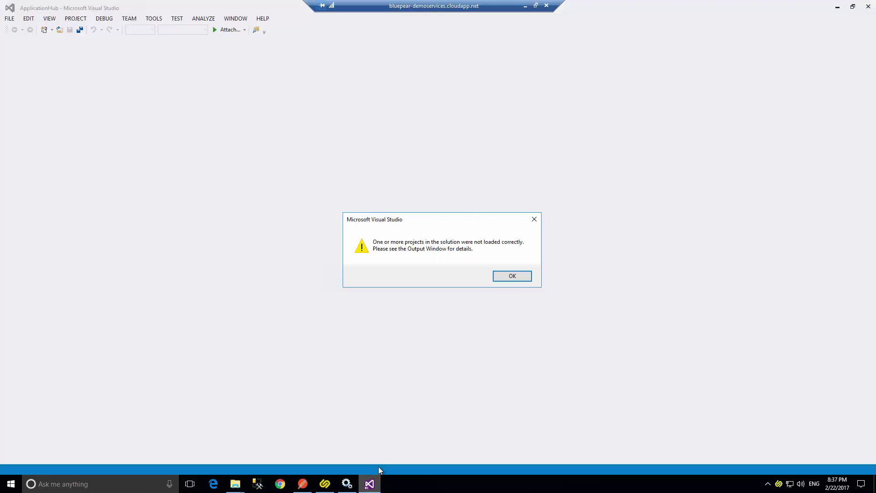
left_click(512, 275)
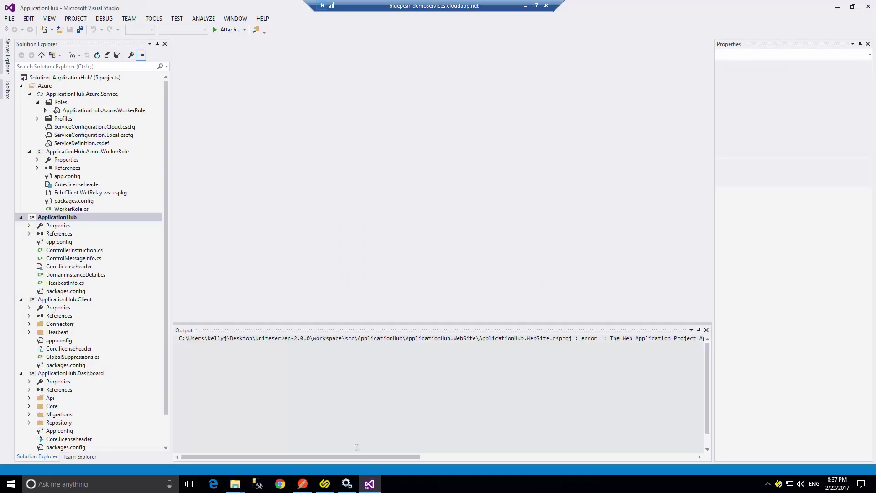
left_click(21, 85)
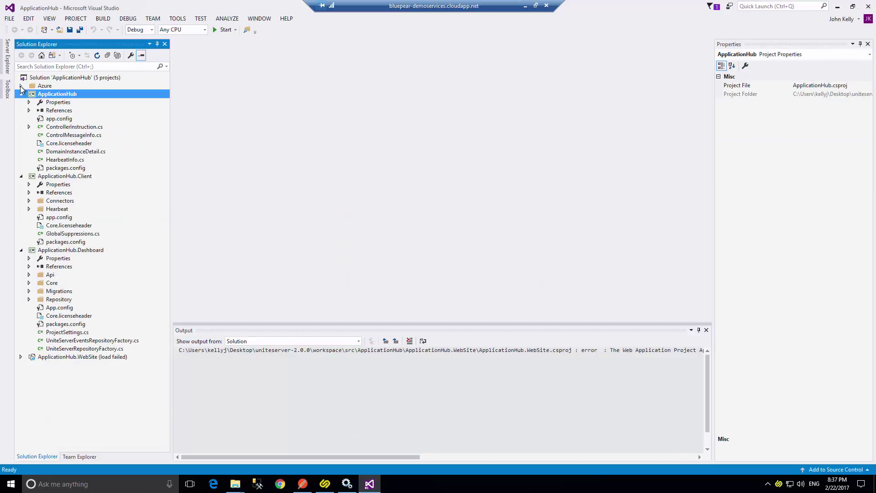
left_click(864, 6)
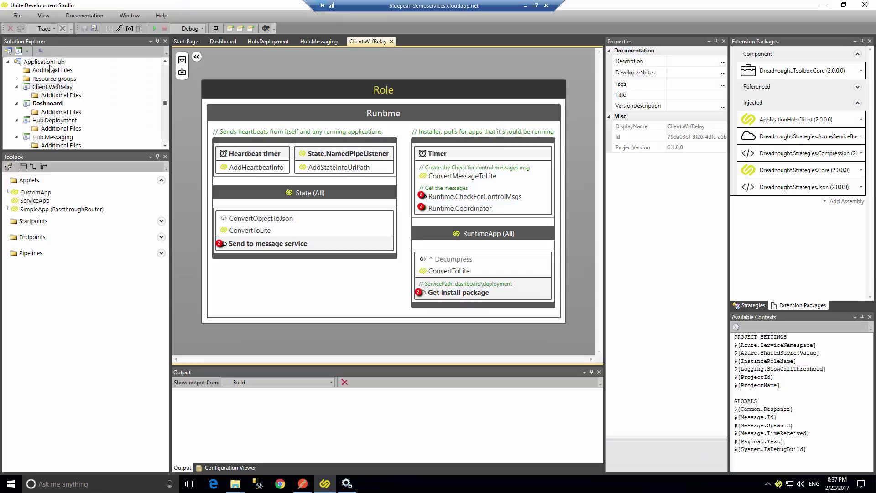
Relaunch ApplicationHub as a Visual Studio project, approving the UAC prompt.
right_click(49, 64)
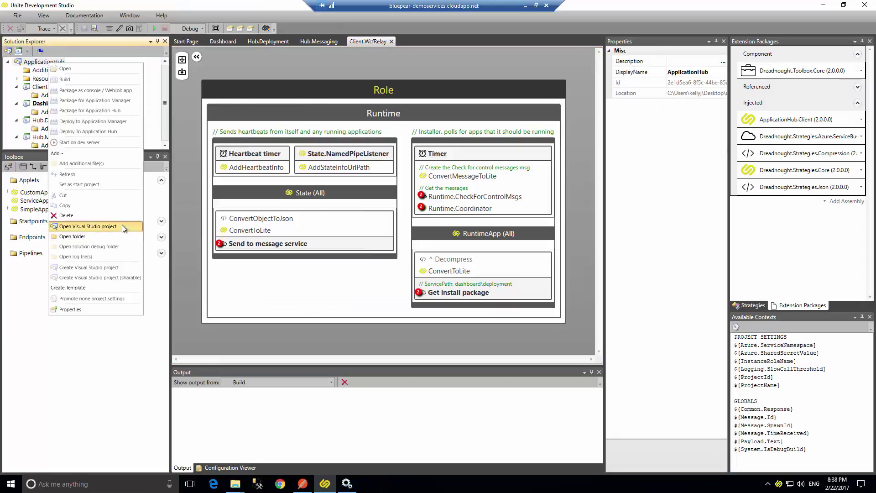
left_click(122, 225)
left_click(414, 305)
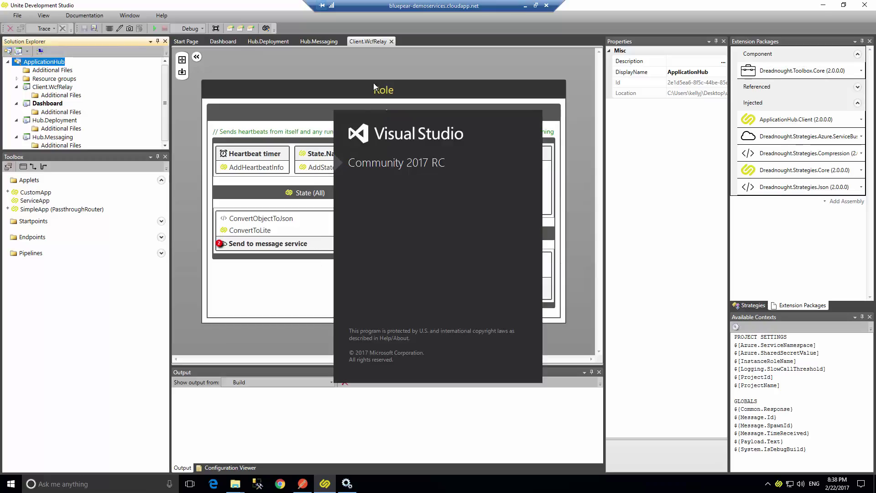
Inspect Send to message service's missing ServiceNamespace and SharedSecretValue errors, then bring up the Azure portal.
left_click(267, 247)
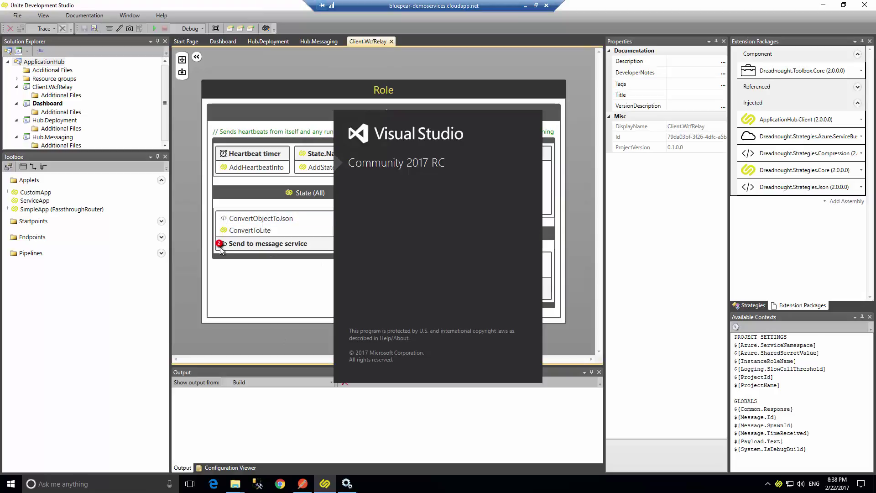
mouse_move(219, 246)
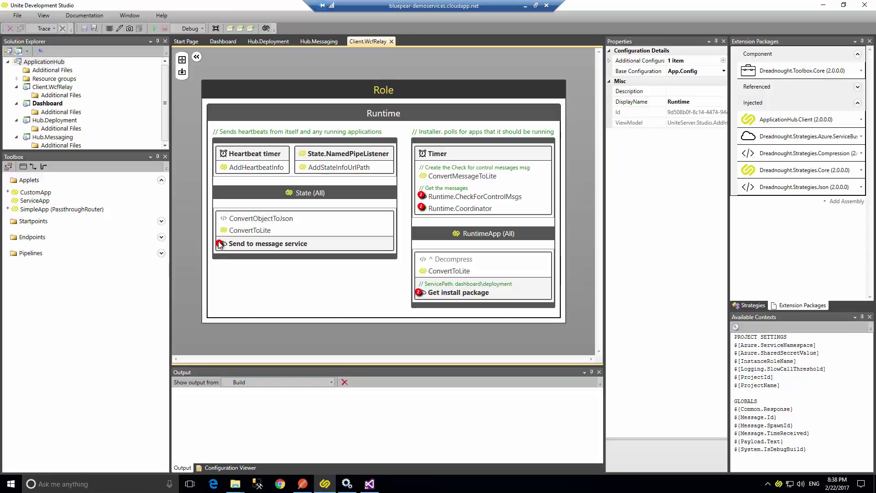
mouse_move(221, 246)
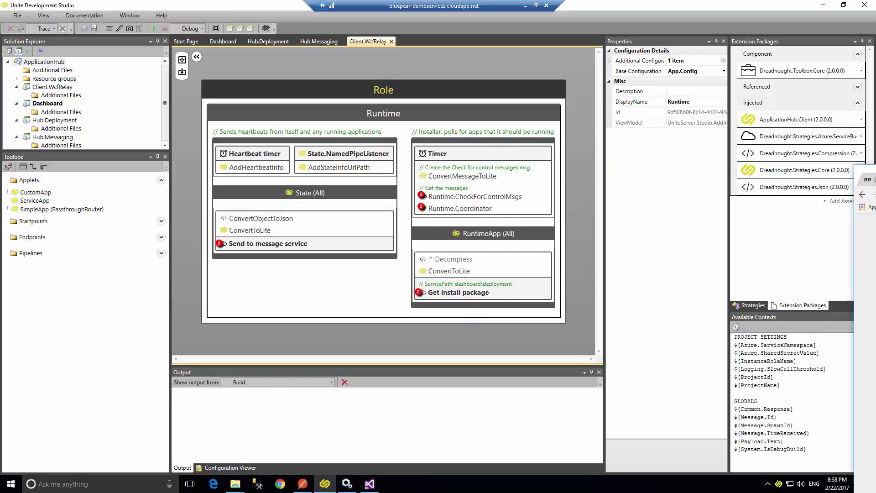
left_click_drag(875, 137, 489, 1)
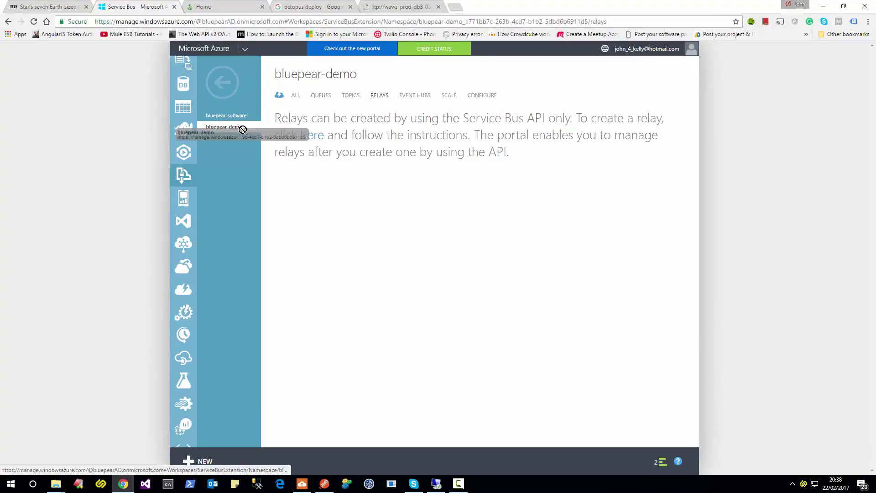
Copy the bluepear-demo Service Bus namespace name and return to the remote Unite session.
left_click_drag(363, 74, 272, 74)
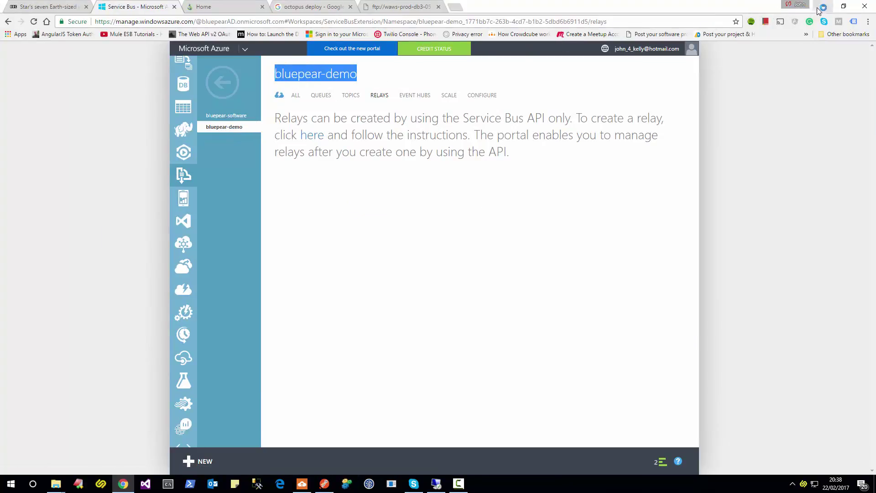
left_click(823, 6)
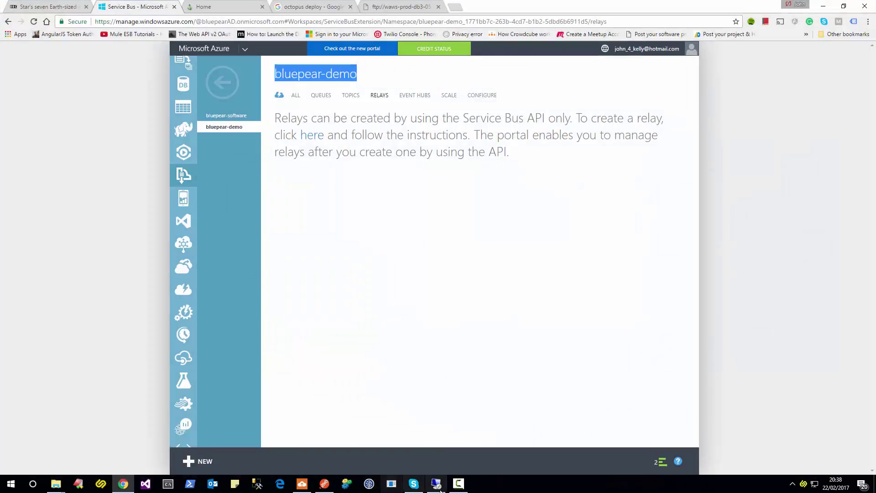
left_click(445, 487)
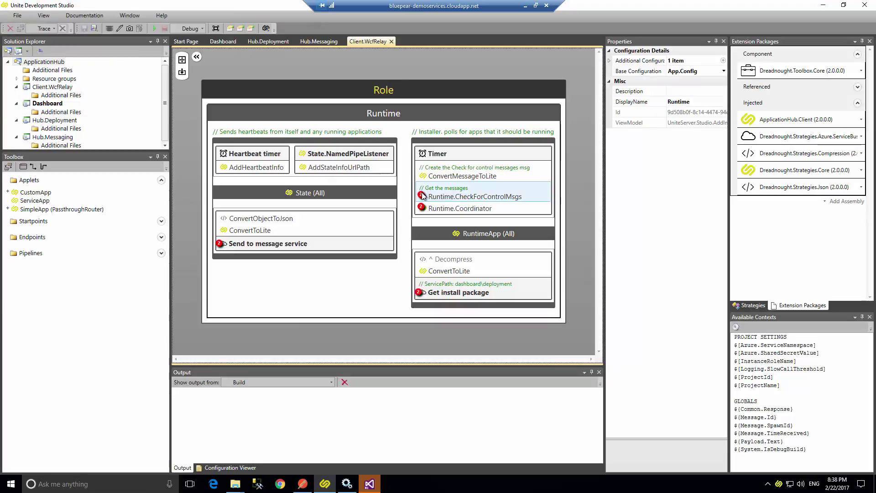
In Global settings, paste bluepear-demo into the Azure.ServiceNamespace Value cell and commit it.
left_click(231, 28)
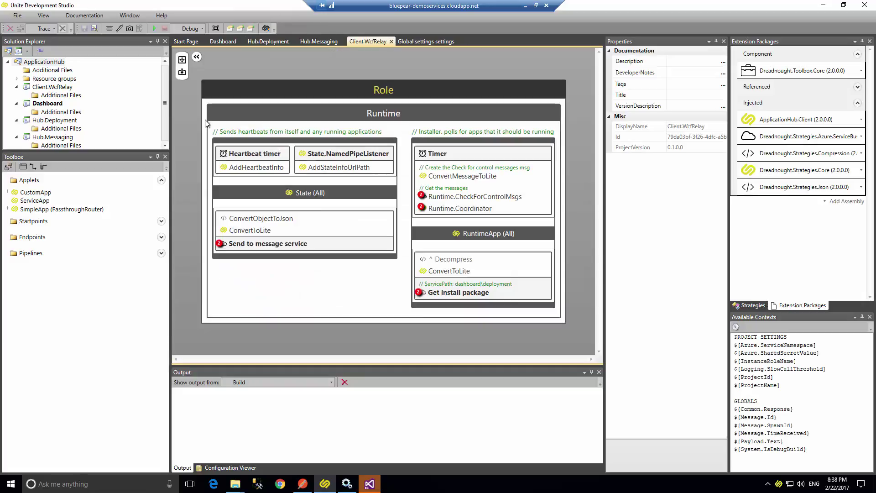
left_click(368, 41)
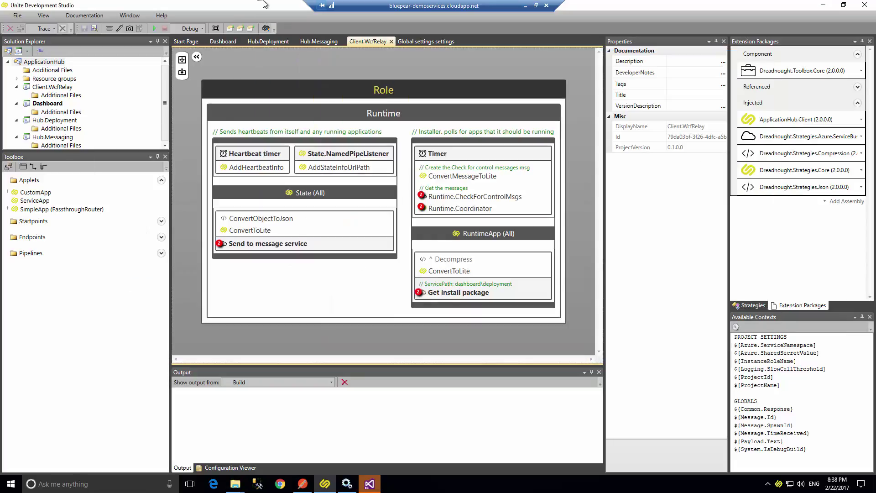
left_click(425, 41)
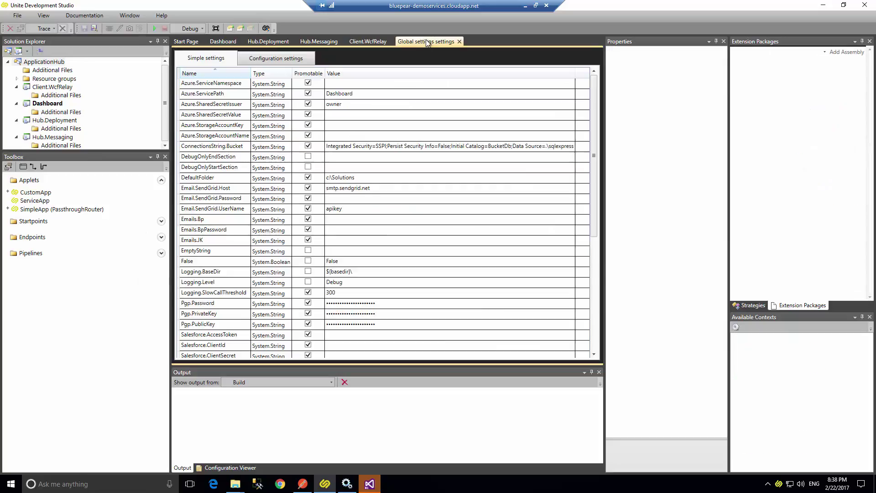
left_click(342, 87)
type("bluepear-demo")
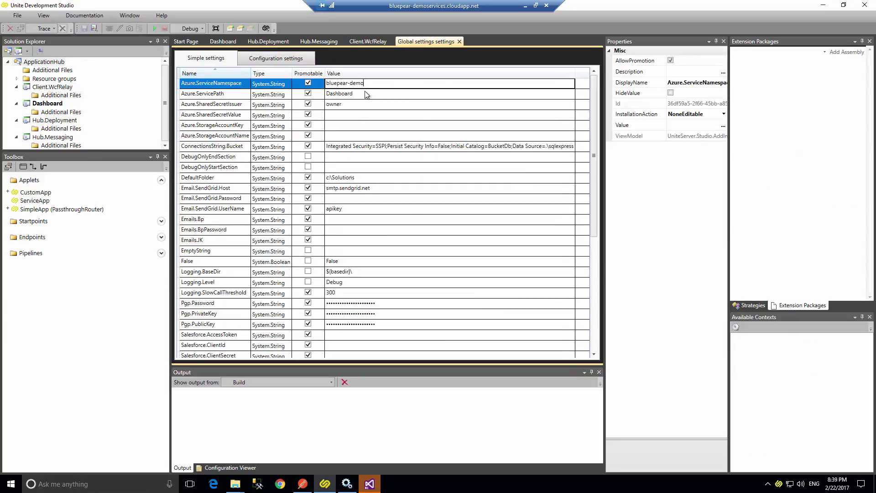
left_click(365, 95)
key("alt+Tab")
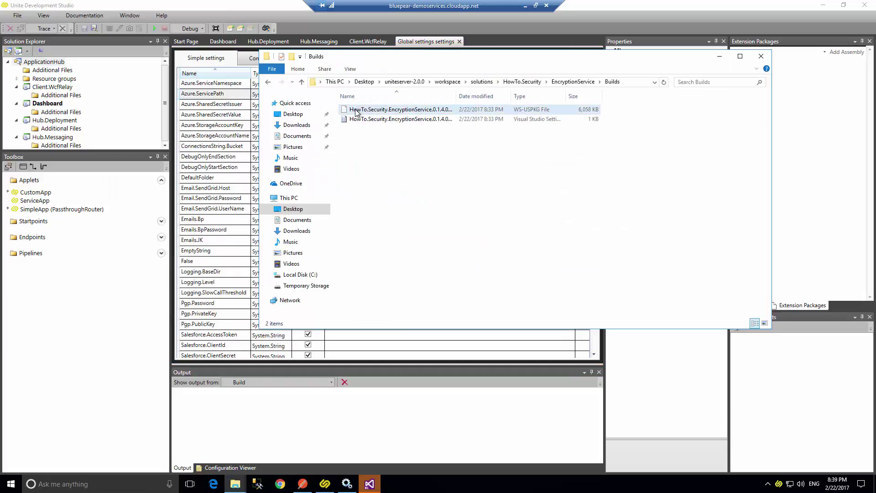
key("alt+Tab")
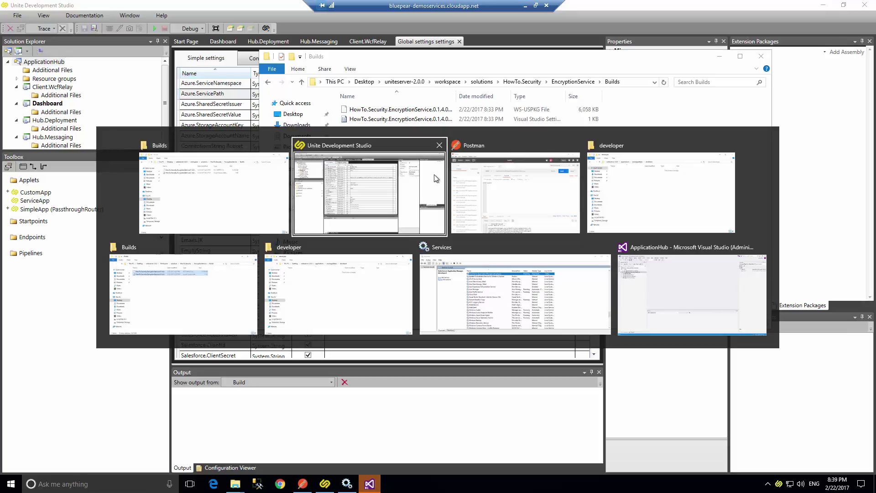
Copy the RootManageSharedAccessKey primary key from bluepear-demo's CONFIGURE page in the Azure portal.
left_click(525, 6)
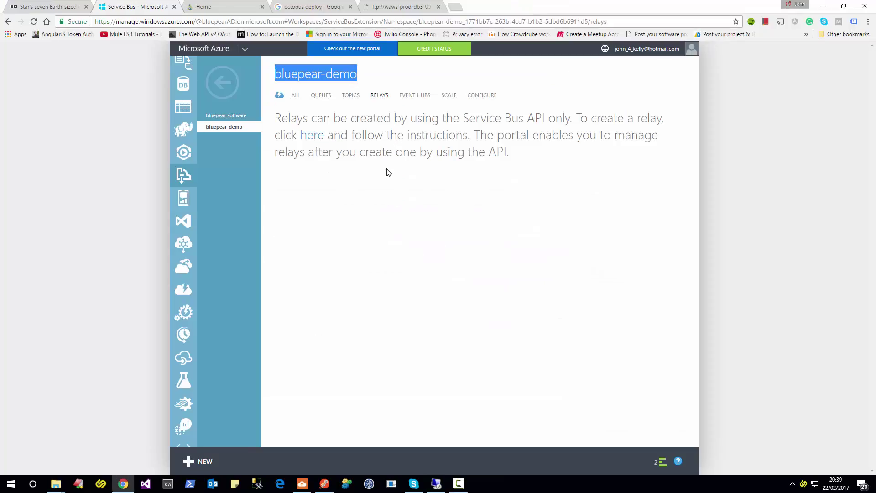
left_click(485, 96)
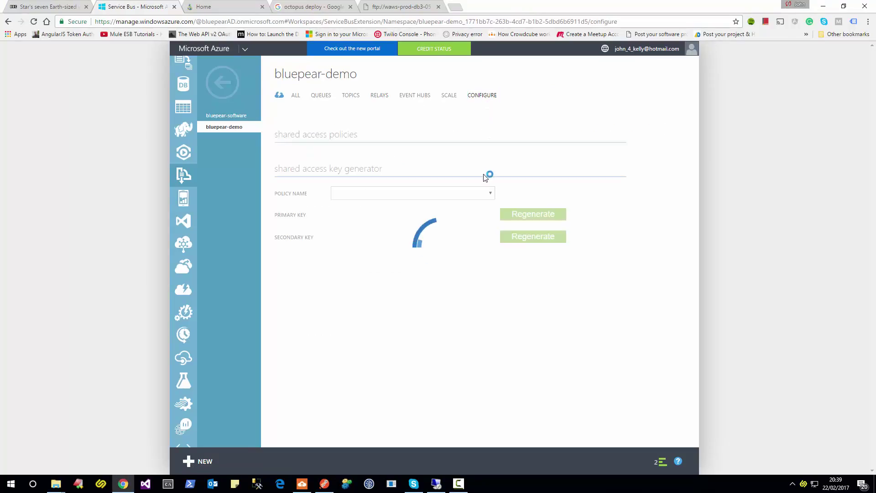
left_click(489, 267)
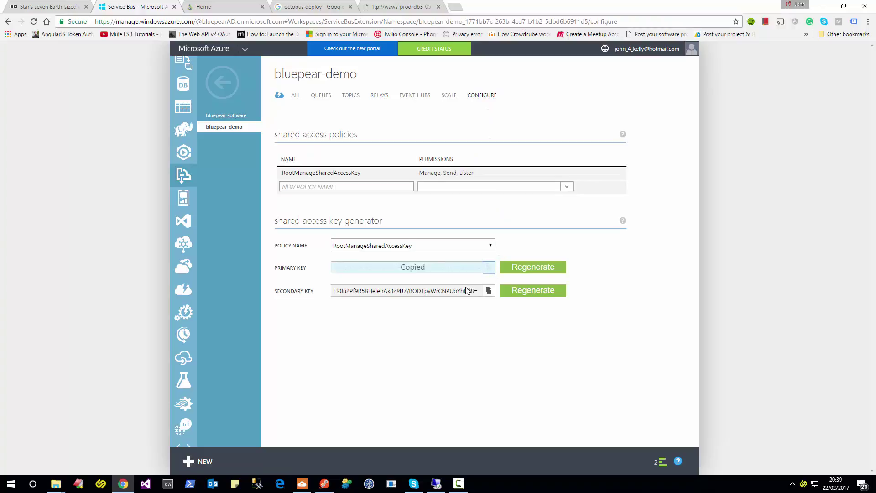
key("alt+Tab")
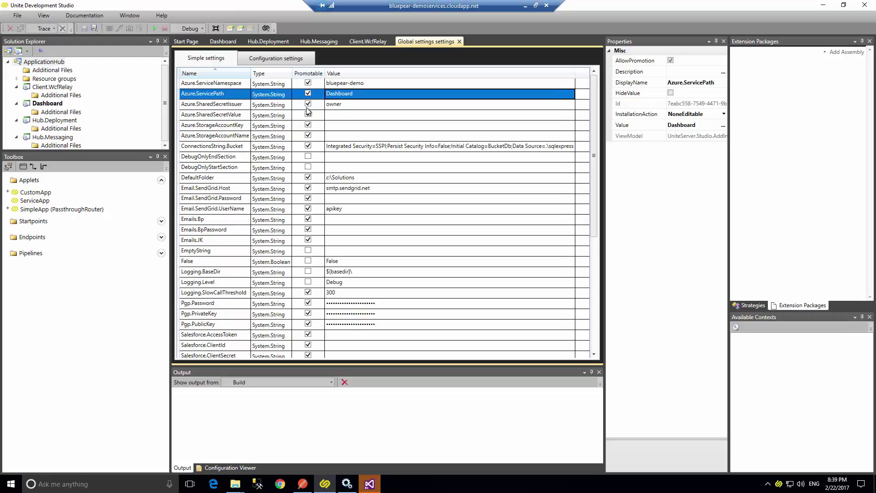
Paste the primary key into Azure.SharedSecretValue, then open the Client.WcfRelay project settings.
left_click(333, 115)
key("ctrl+v")
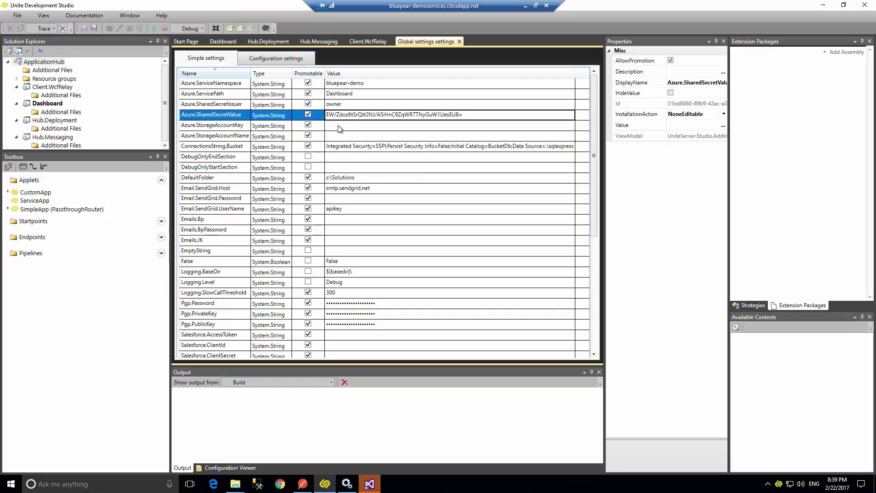
key("Return")
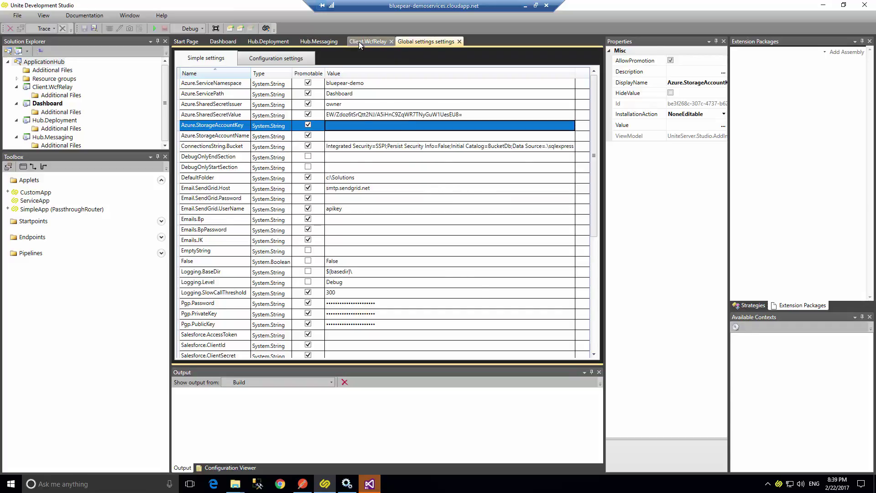
left_click(358, 42)
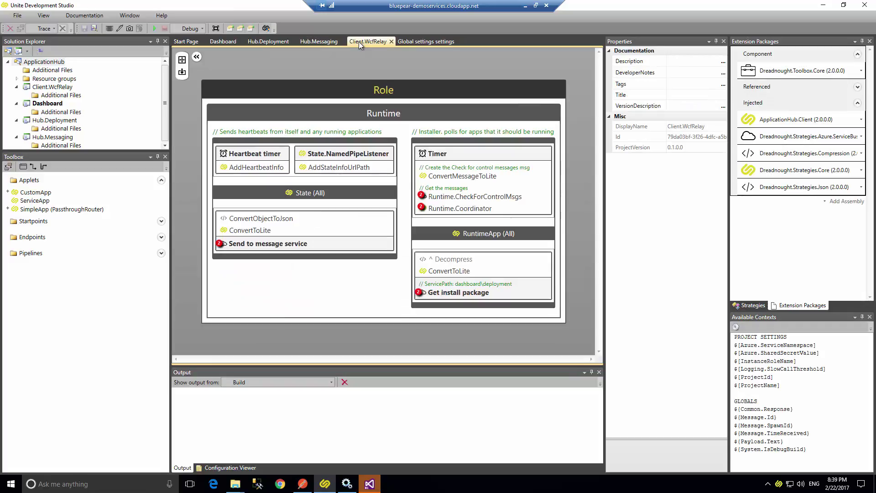
left_click(248, 31)
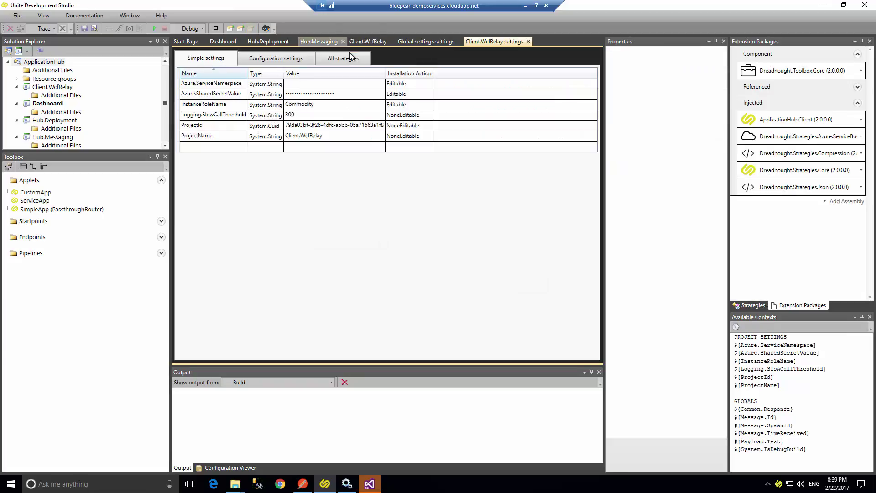
Replace the ServiceNamespace and SharedSecretValue rows with the three Azure settings from the Strategies list.
left_click(214, 93)
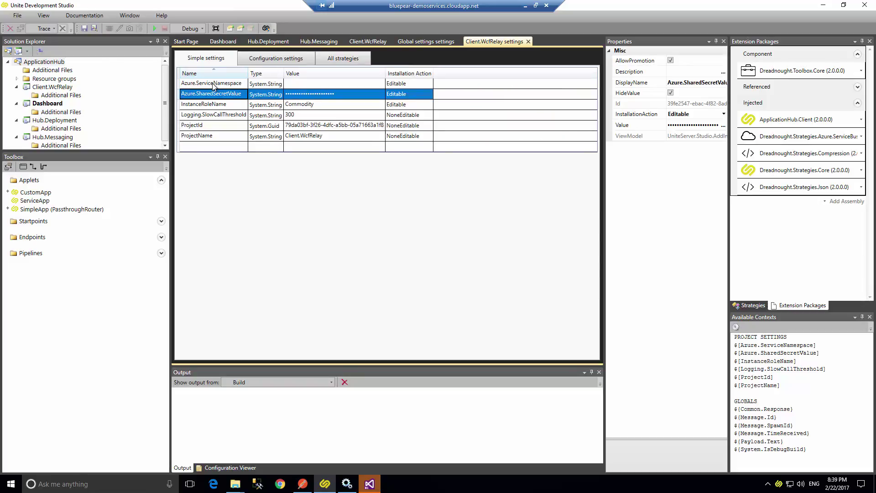
left_click(214, 84, "shift")
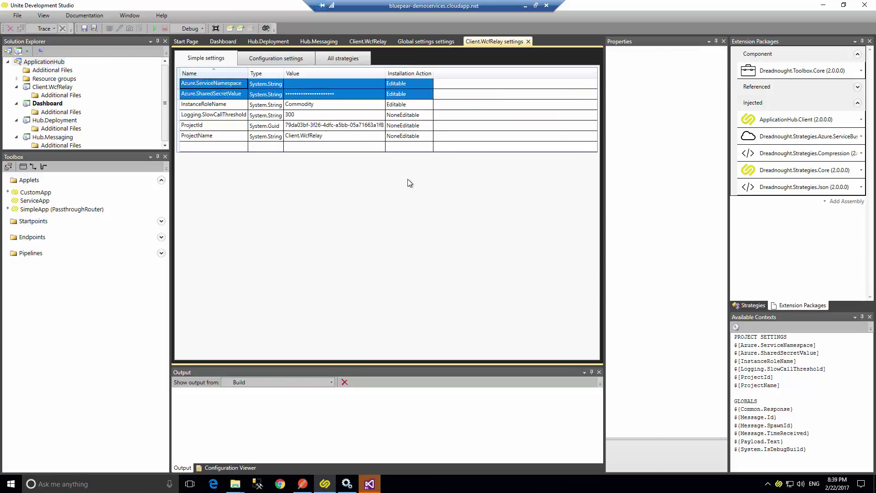
key("Delete")
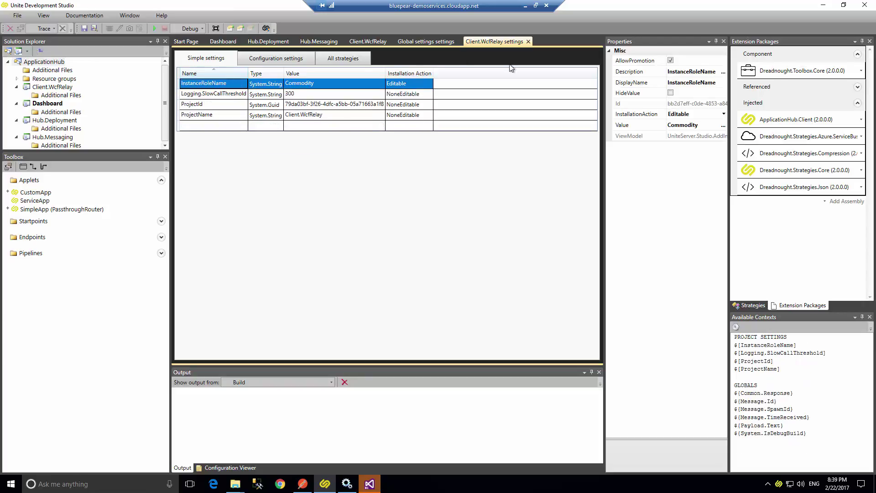
left_click(751, 306)
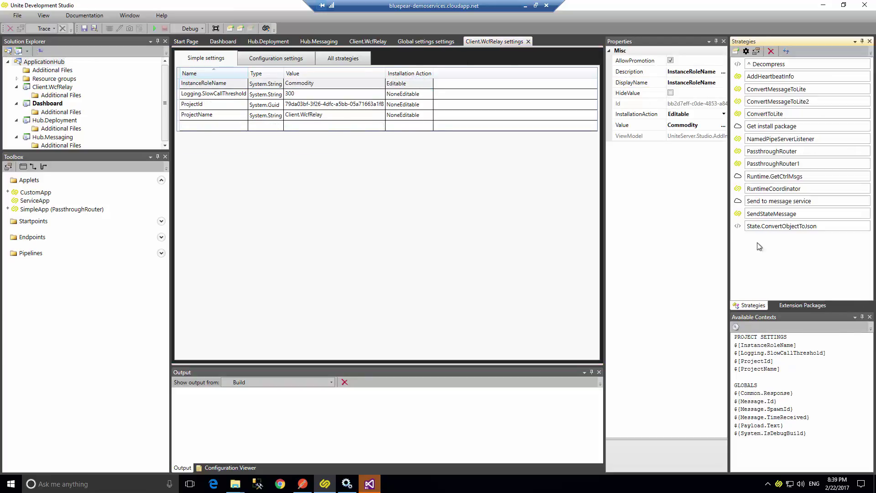
left_click(746, 52)
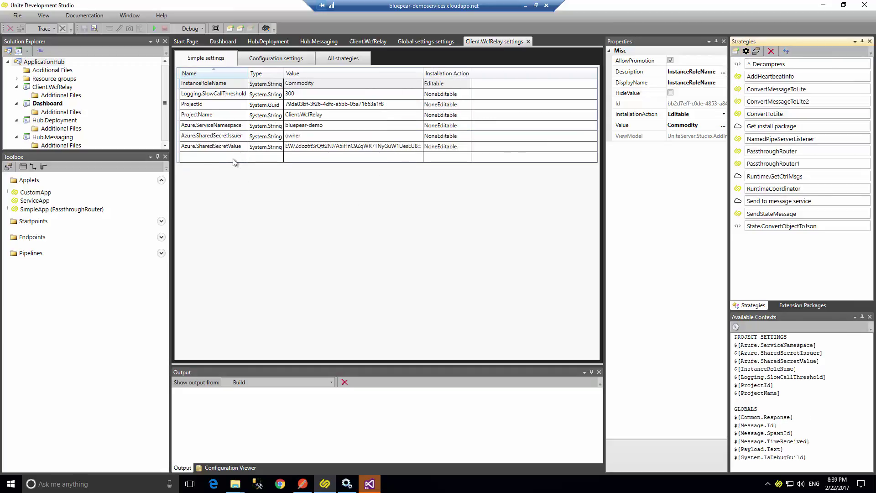
Set Azure.SharedSecretIssuer's Installation Action to Editable.
left_click(443, 135)
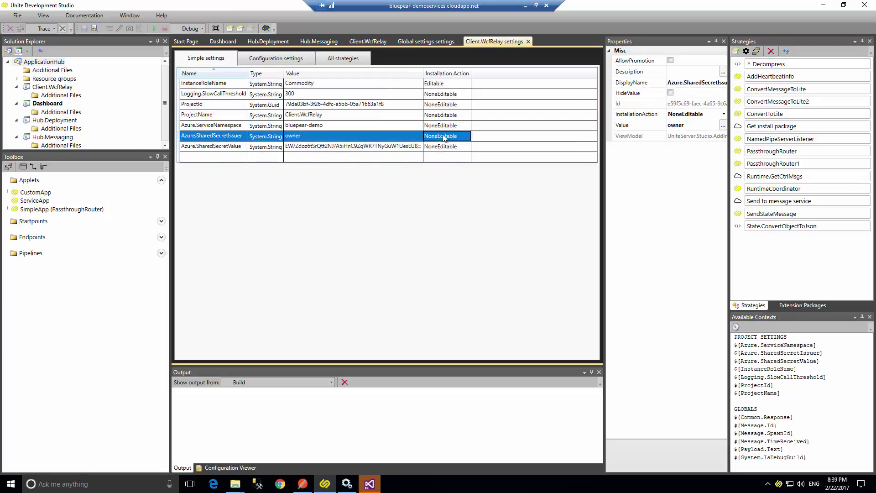
left_click(443, 135)
left_click(443, 135)
left_click(445, 139)
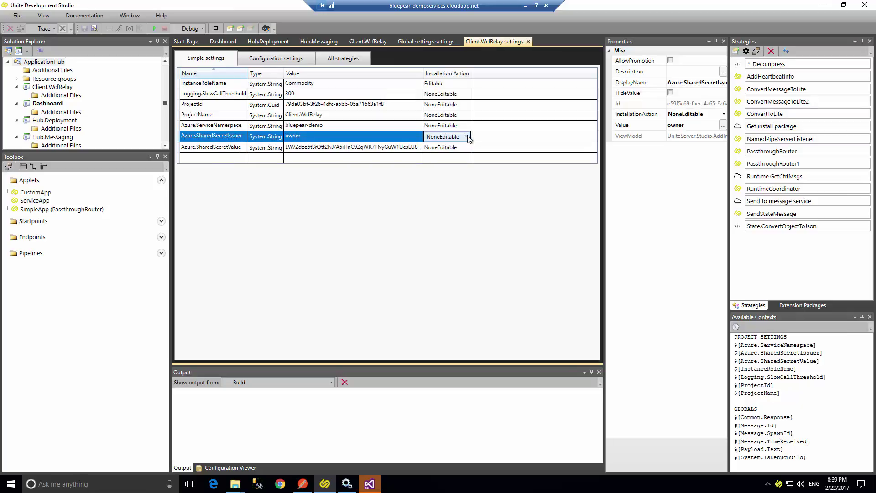
left_click(466, 137)
left_click(458, 154)
left_click(466, 136)
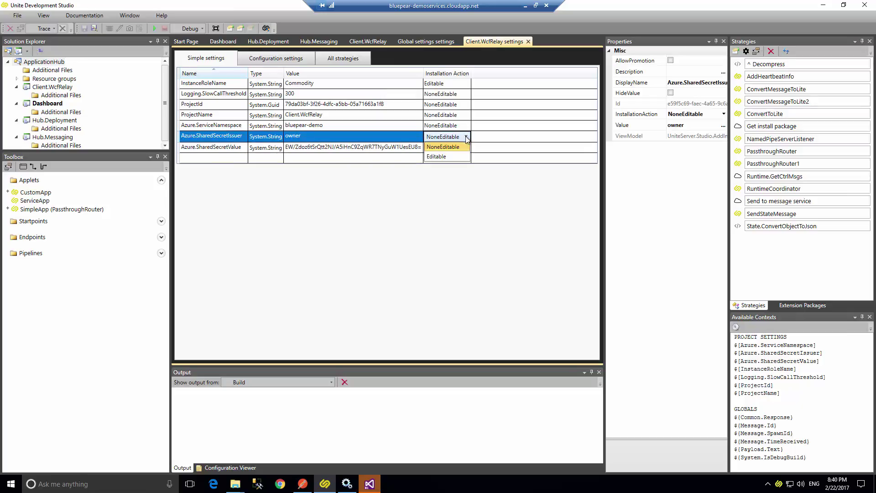
left_click(455, 157)
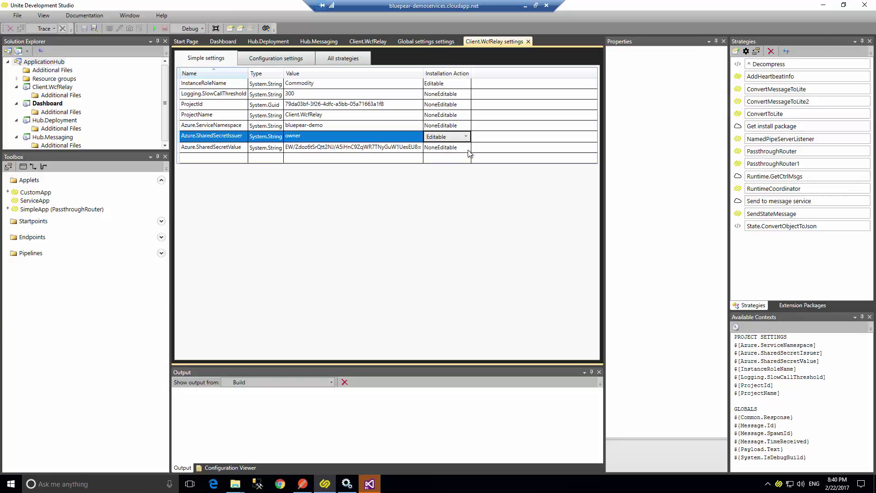
Set Azure.SharedSecretValue's Installation Action to Editable and close the global settings tab.
left_click(466, 149)
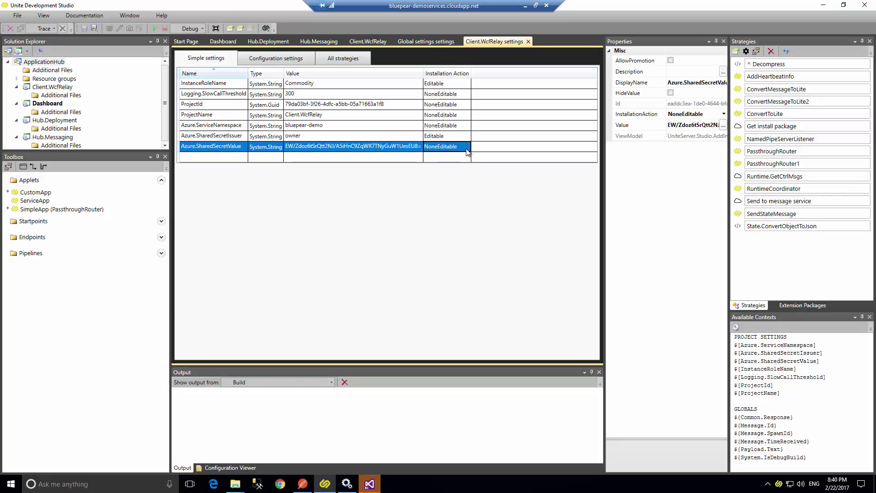
left_click(466, 147)
left_click(460, 158)
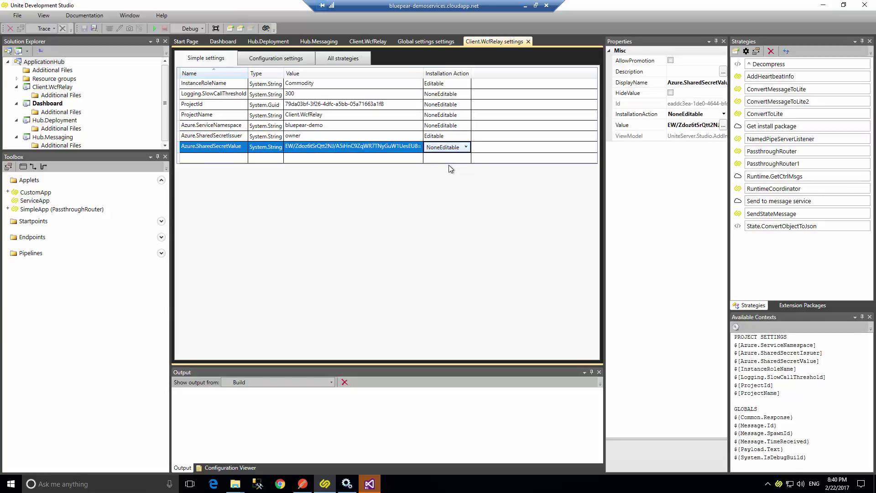
left_click(467, 148)
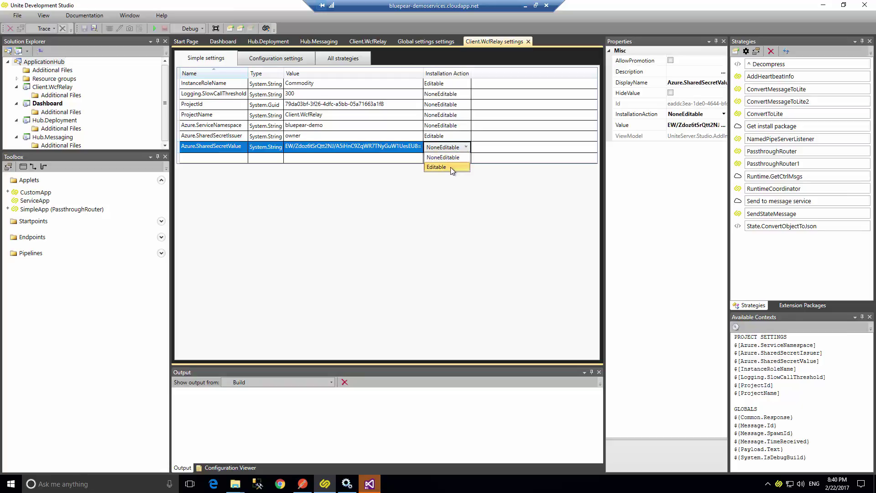
left_click(450, 167)
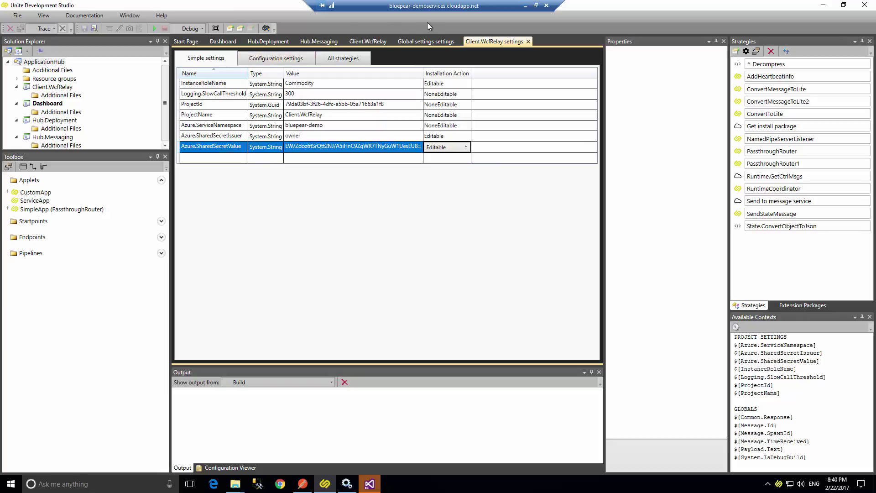
left_click(425, 42)
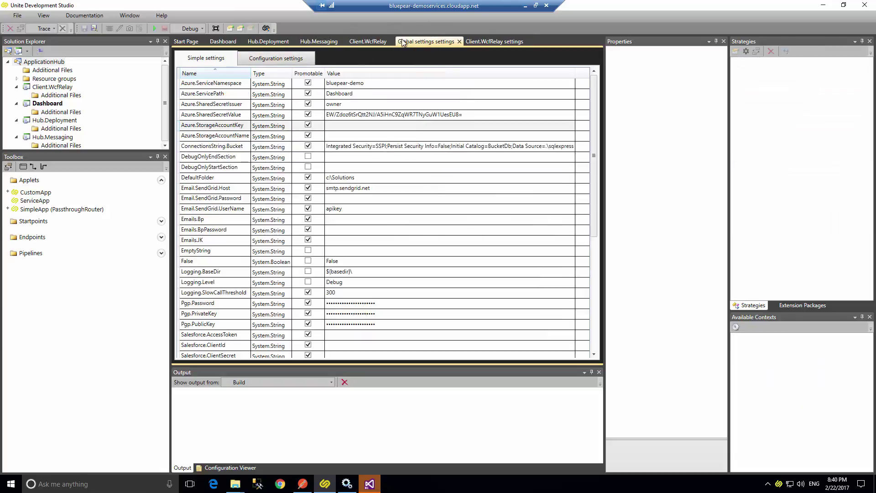
left_click(458, 42)
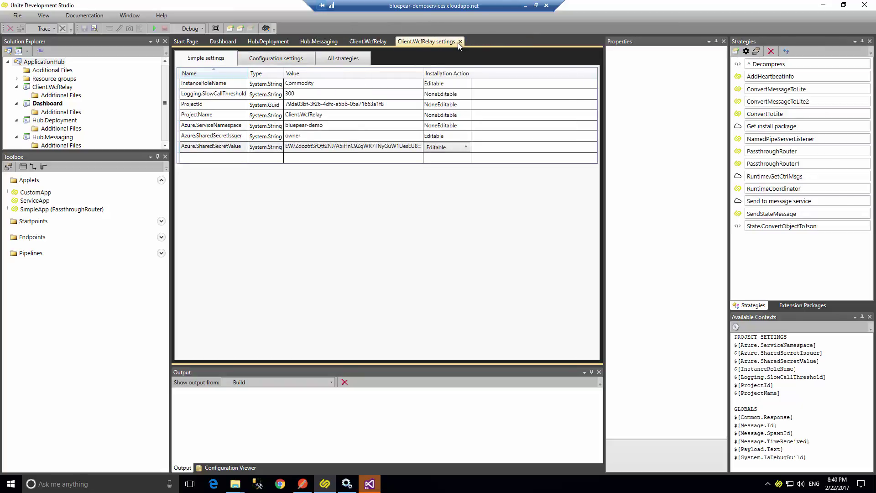
Close Client.WcfRelay settings, review the Hub.Messaging and Hub.Deployment roles, then select ApplicationHub.WebSite in Visual Studio.
left_click(461, 42)
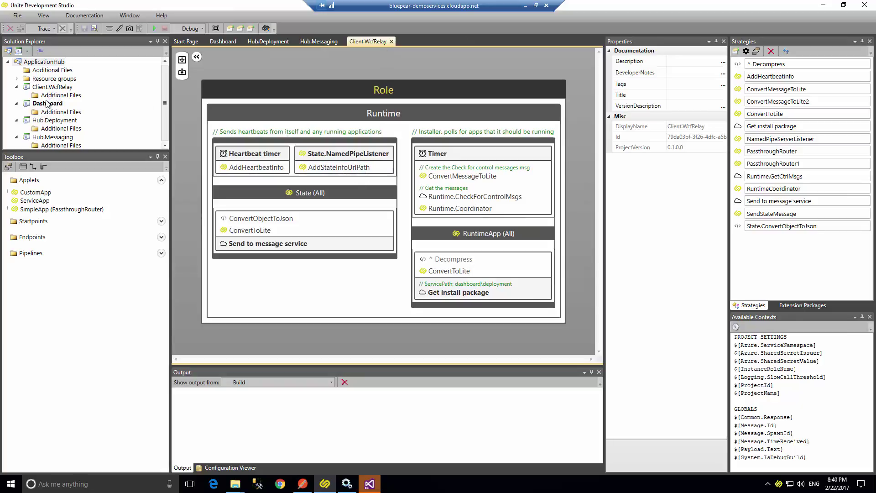
left_click(18, 87)
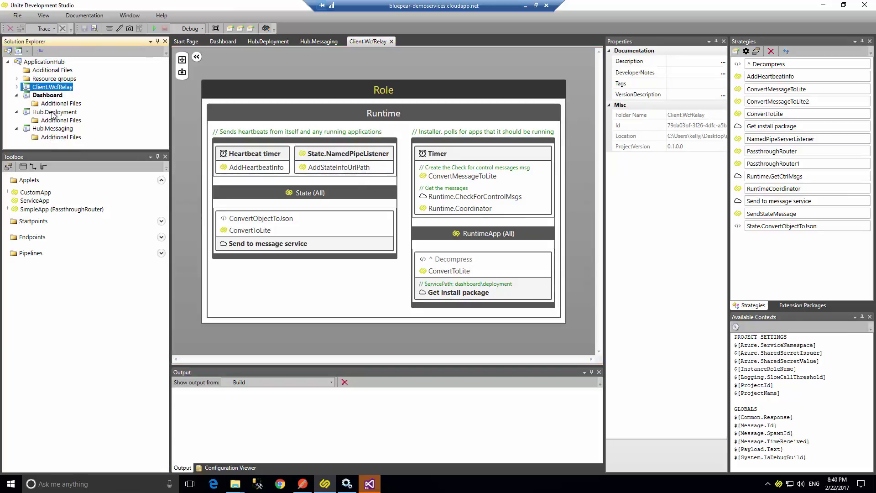
left_click(314, 42)
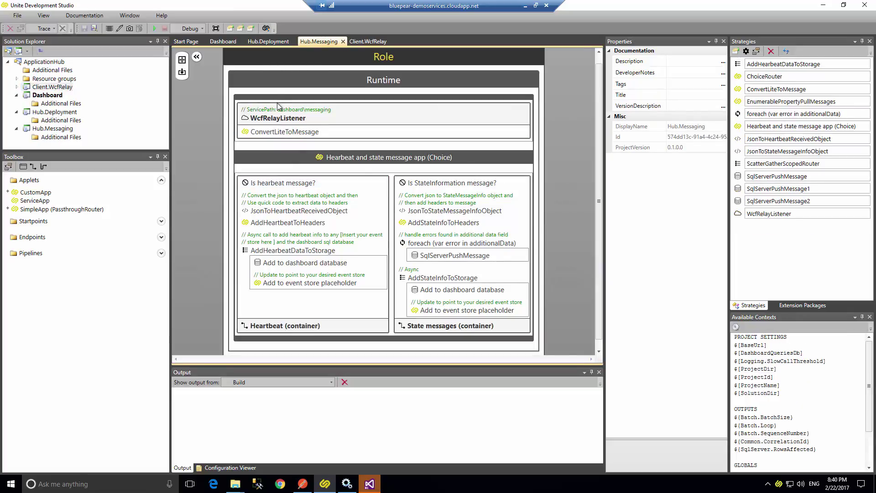
left_click(270, 41)
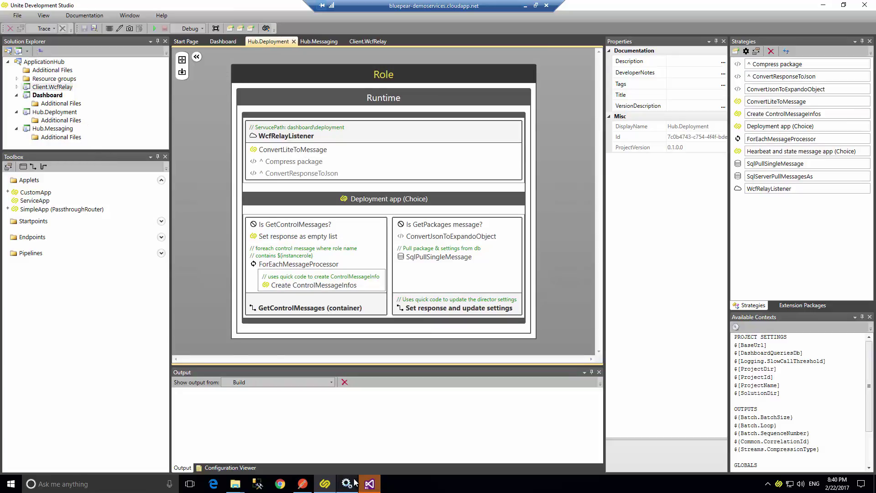
left_click(369, 484)
left_click(62, 135)
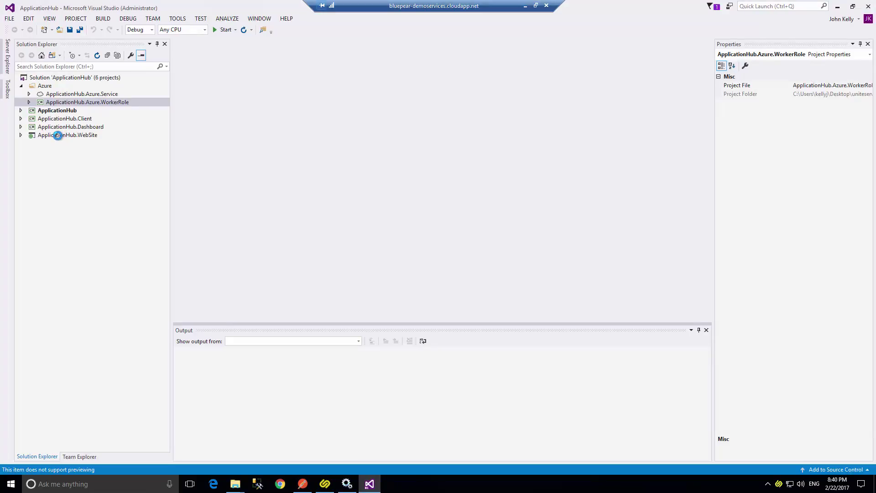
Open the ApplicationHub.WebSite project's properties, briefly expanding and collapsing its Scripts, Images and Content folders.
left_click(57, 137)
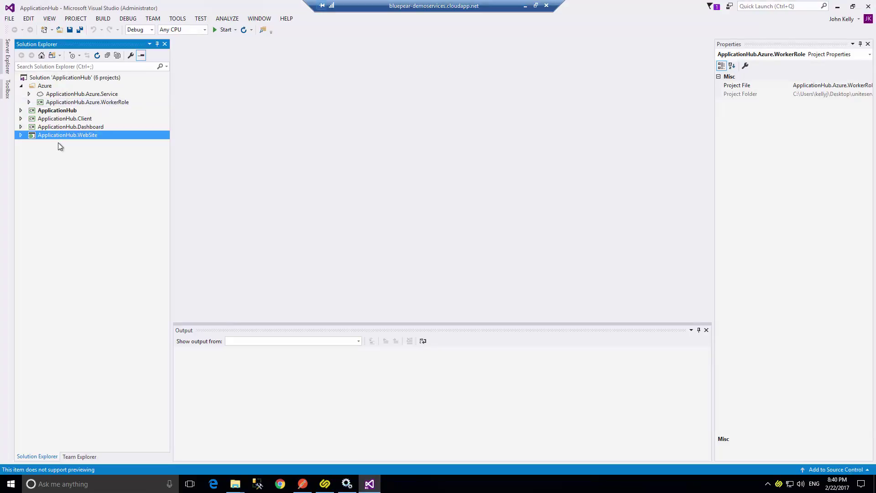
double_click(40, 133)
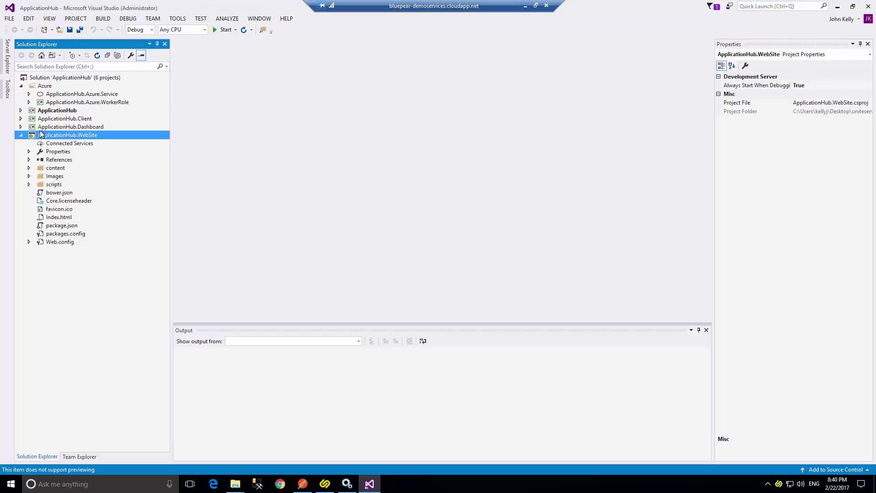
left_click(68, 153)
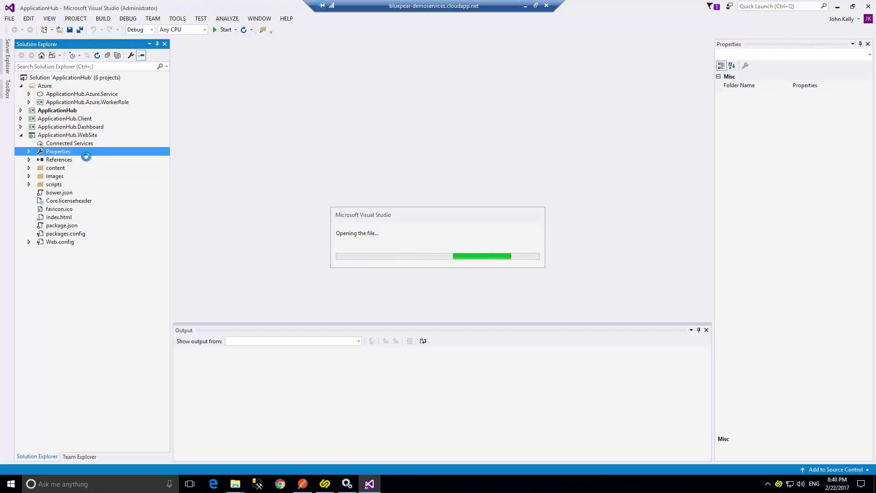
left_click(30, 184)
left_click(29, 176)
double_click(29, 166)
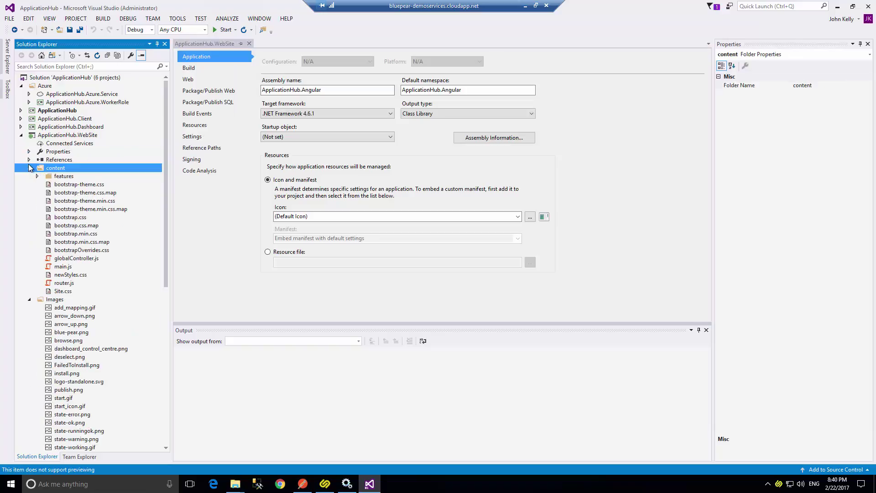
left_click(29, 168)
left_click(29, 176)
left_click(29, 184)
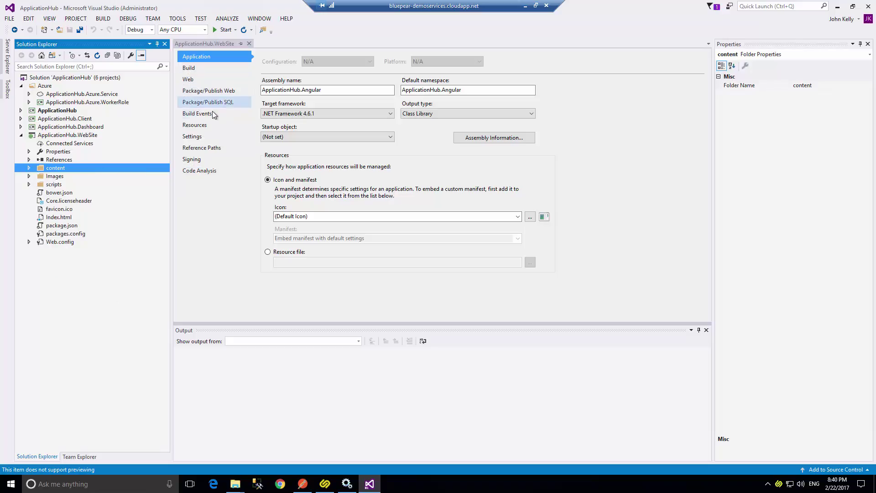
left_click(204, 76)
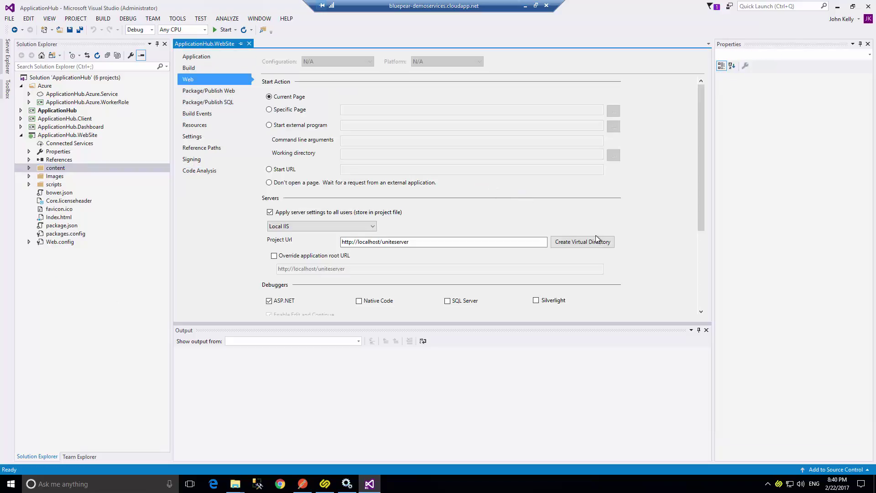
left_click_drag(410, 244, 340, 254)
key("ctrl+c")
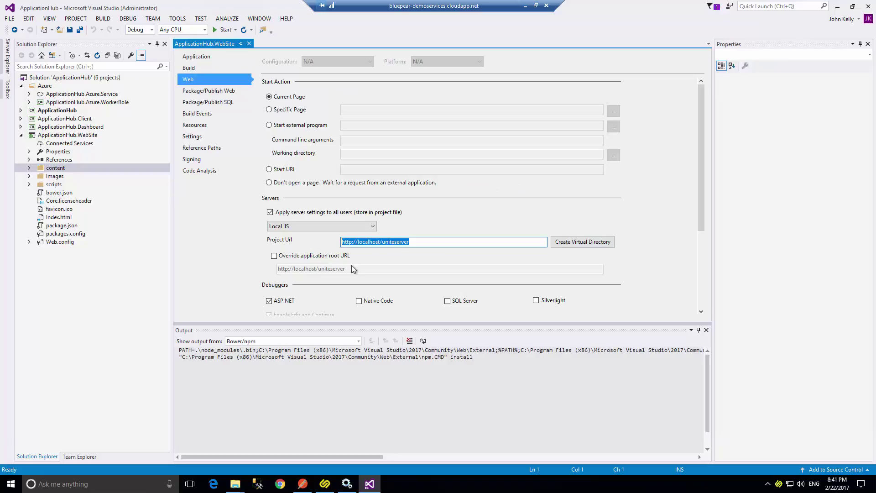
left_click(566, 243)
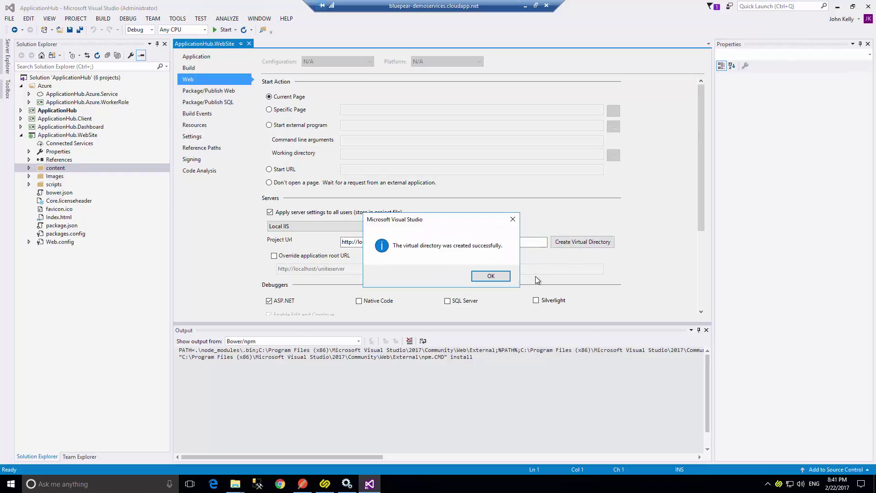
left_click(484, 277)
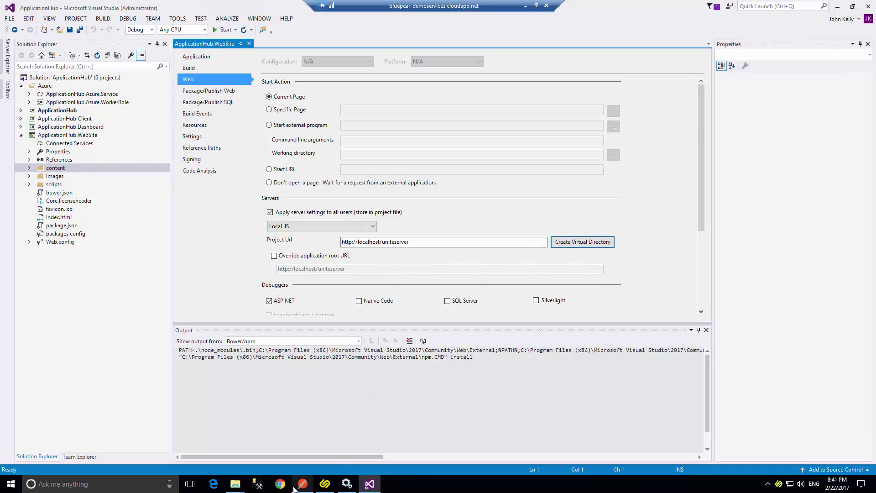
left_click(284, 487)
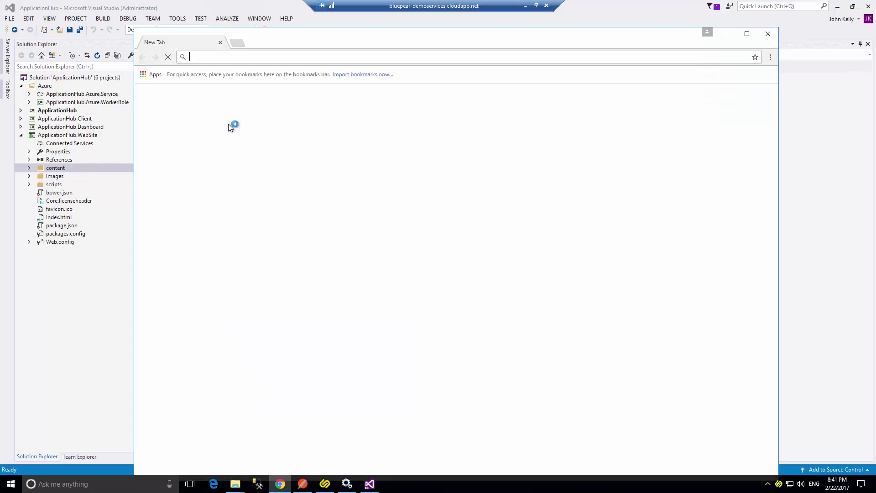
Load localhost/uniteserver in Chrome, get HTTP Error 500.19, and bring Visual Studio forward.
key("ctrl+v")
key("Return")
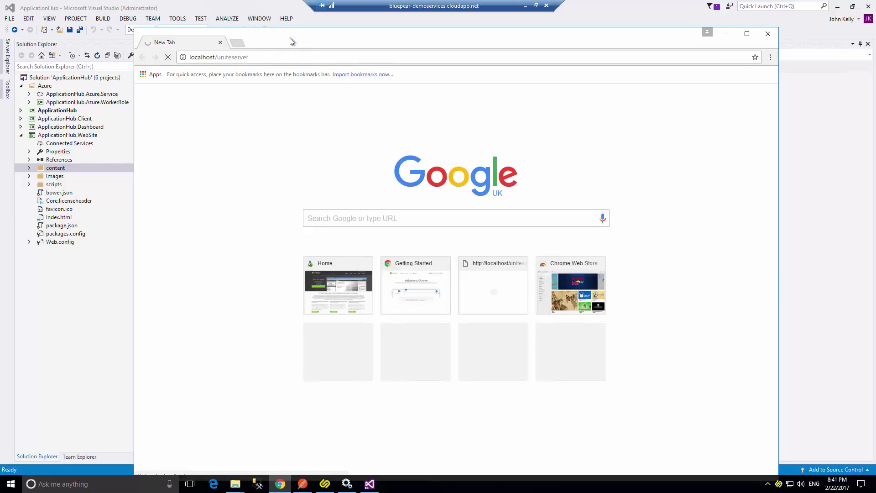
left_click_drag(292, 42, 340, 82)
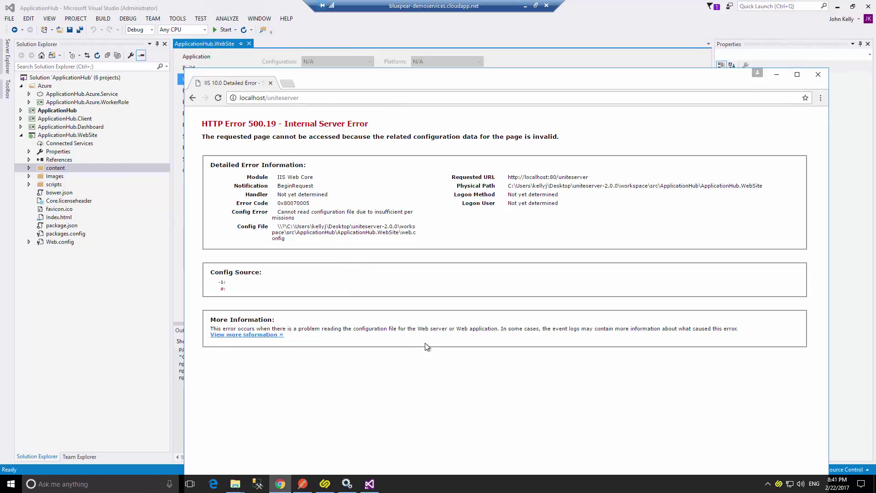
left_click_drag(365, 79, 381, 54)
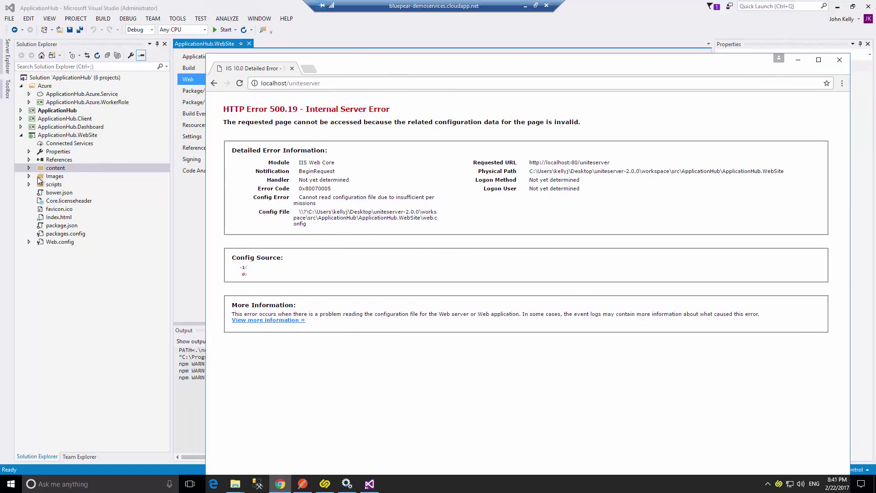
left_click(91, 280)
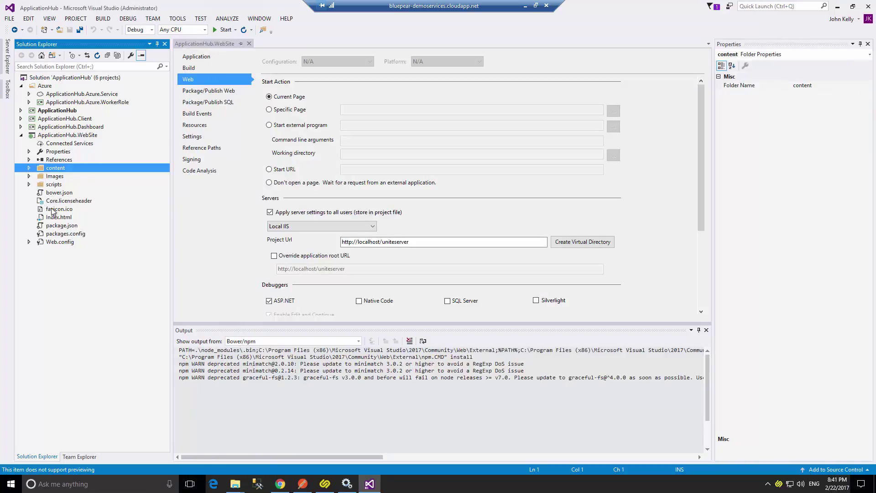
Delete the whole system.webServer block from the website's Web.config and save it.
left_click(55, 242)
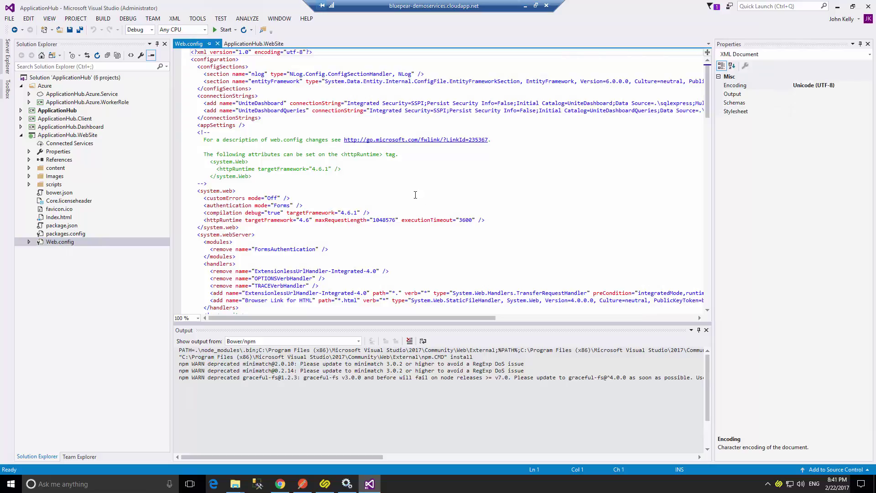
scroll(415, 194, "down", 7)
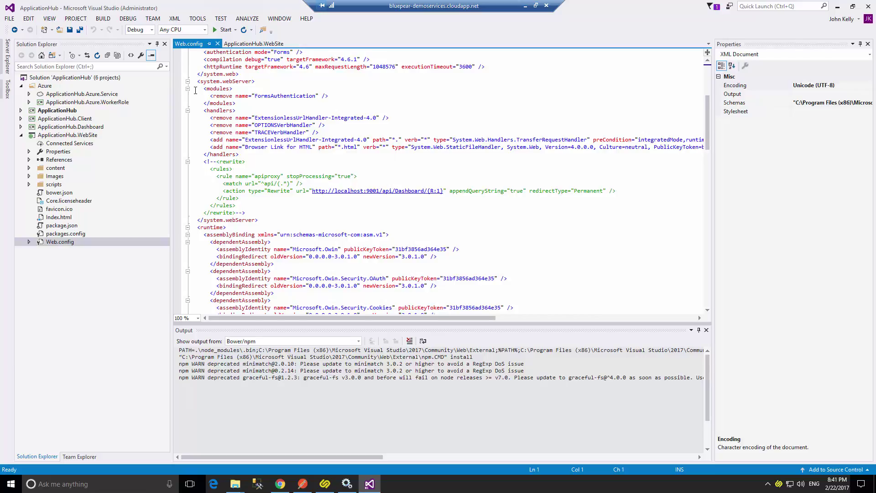
left_click_drag(196, 84, 290, 217)
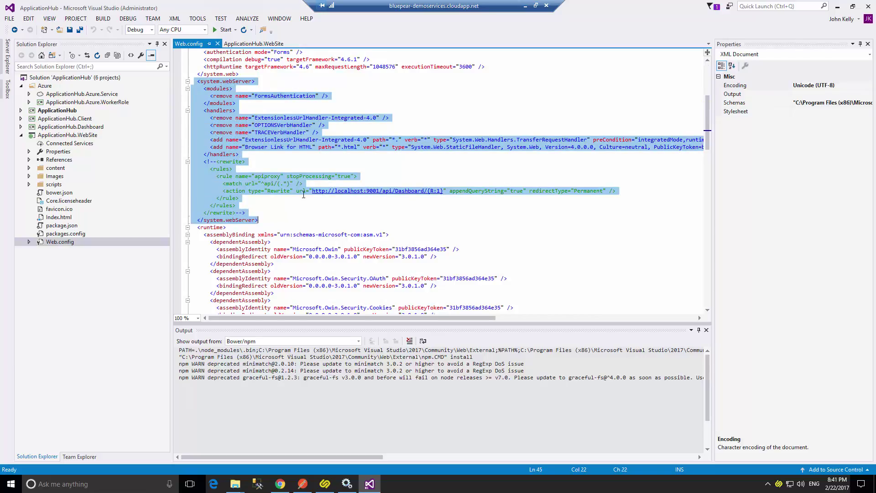
key("Delete")
key("ctrl+s")
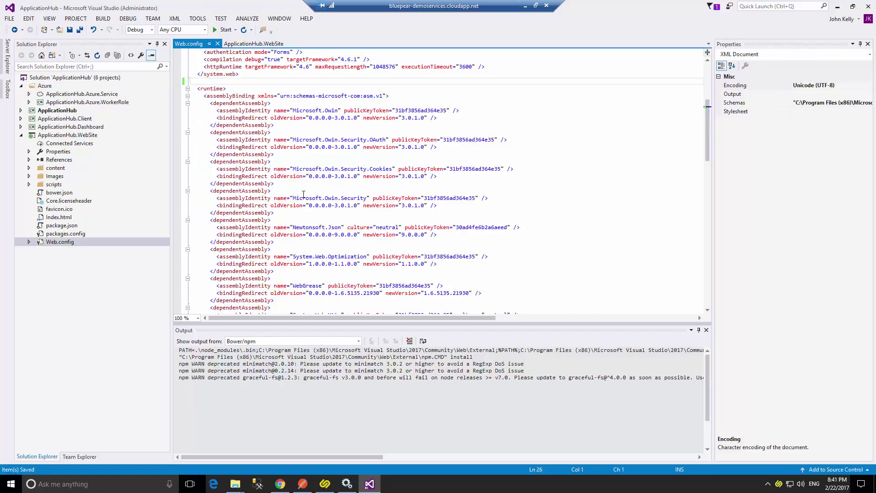
Reload localhost/uniteserver in Chrome, still getting error 500.19, then switch to Unite Development Studio.
key("alt+Tab")
left_click(240, 83)
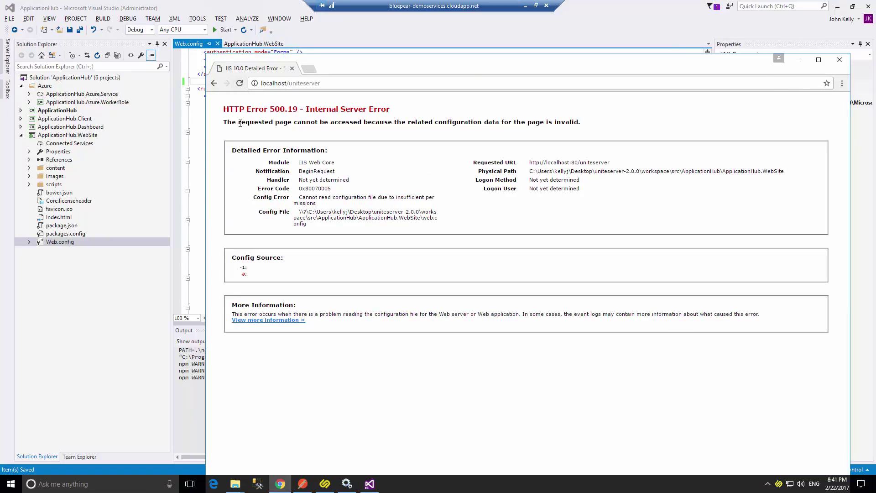
mouse_move(373, 67)
left_mouse_down()
mouse_move(361, 27)
mouse_move(369, 51)
left_mouse_up()
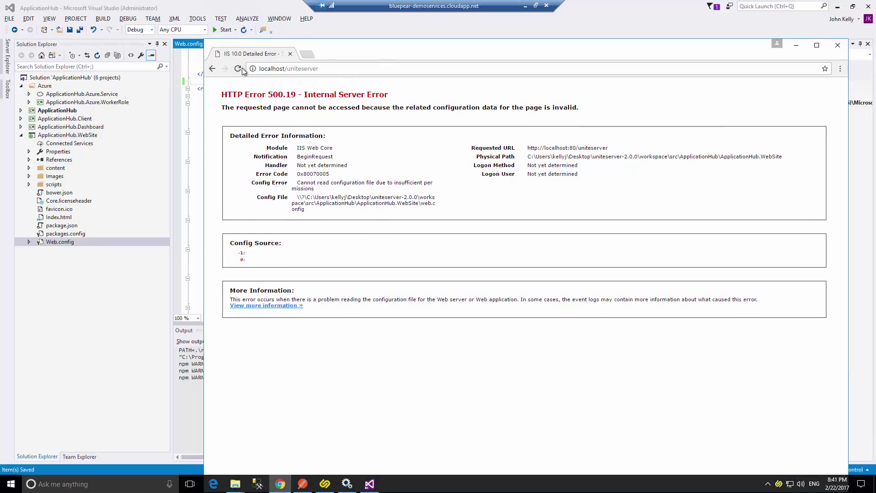
key("alt+Tab")
key("alt+Tab")
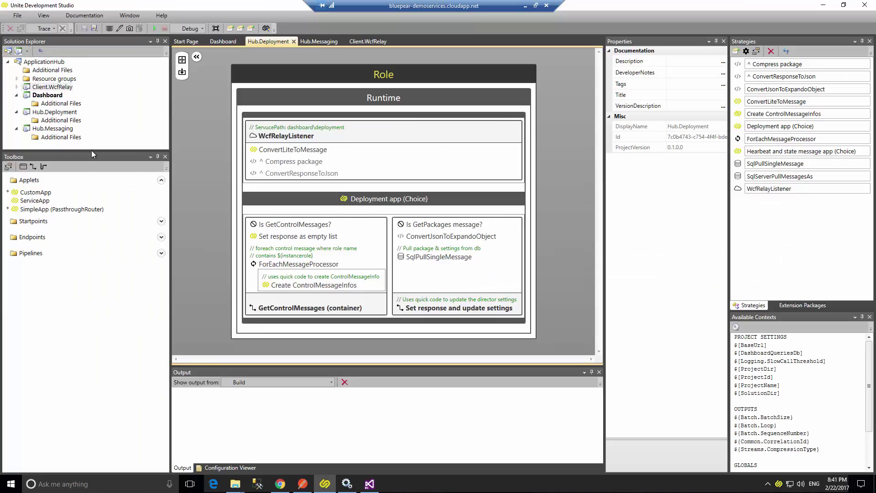
Run the Dashboard project on the dev server, then switch to SQL Server Management Studio.
right_click(51, 97)
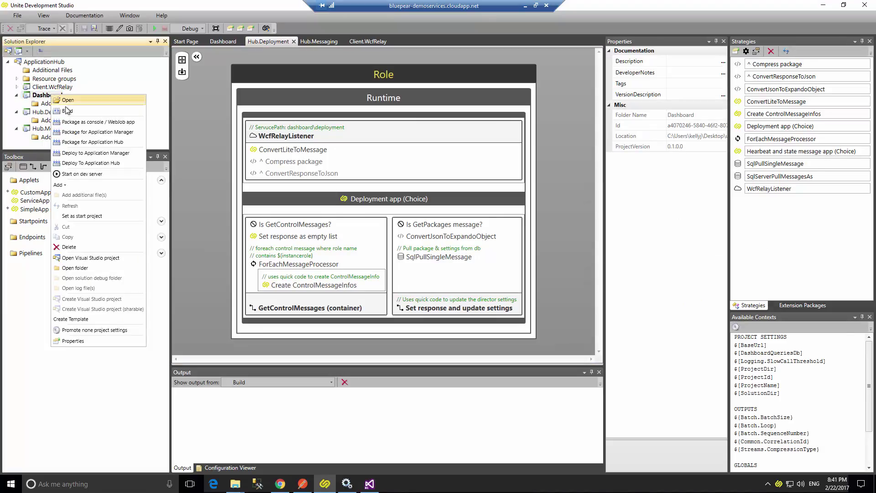
left_click(81, 171)
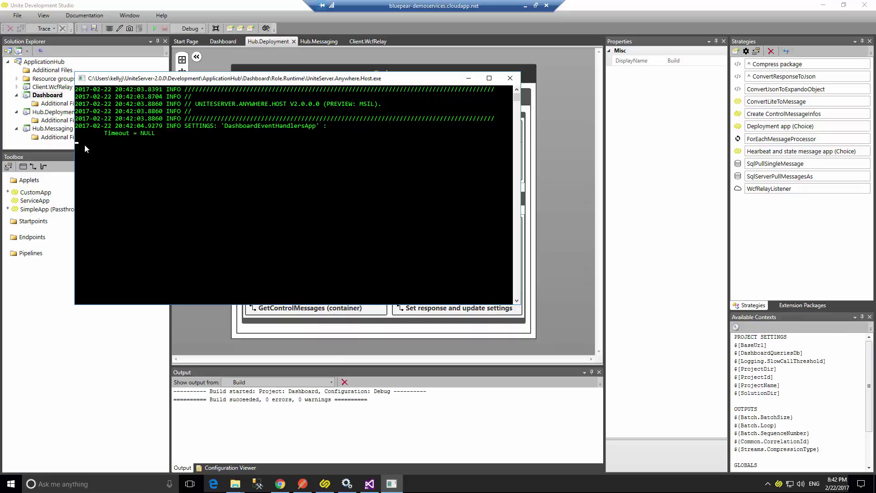
left_click(257, 483)
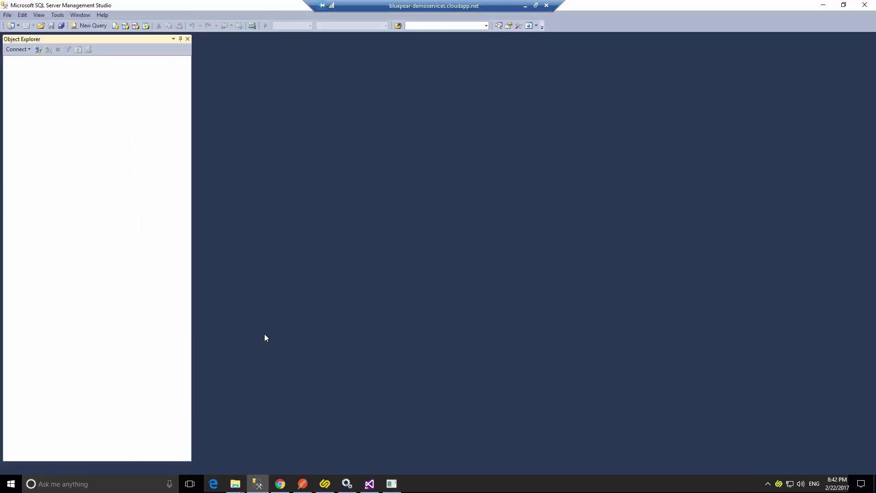
Connect to the local SQLEXPRESS server and expand the tables of UniteServer_Events and UniteServer_Queries.
left_click(388, 258)
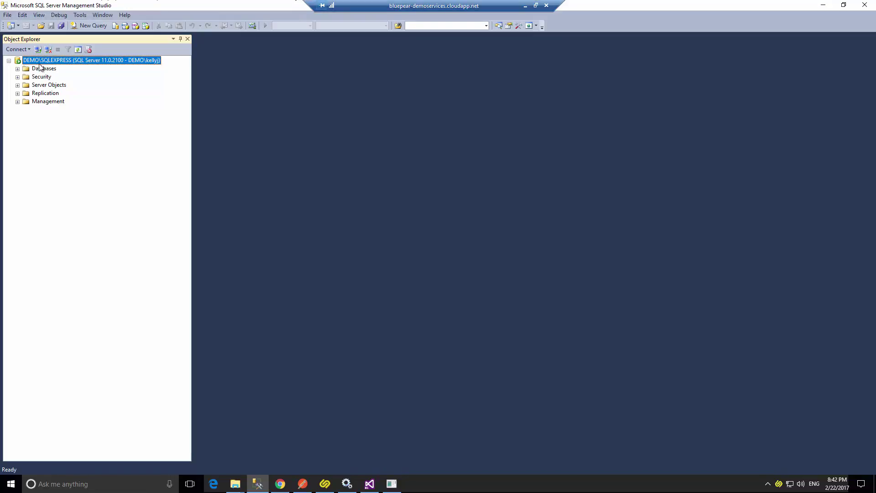
left_click(17, 69)
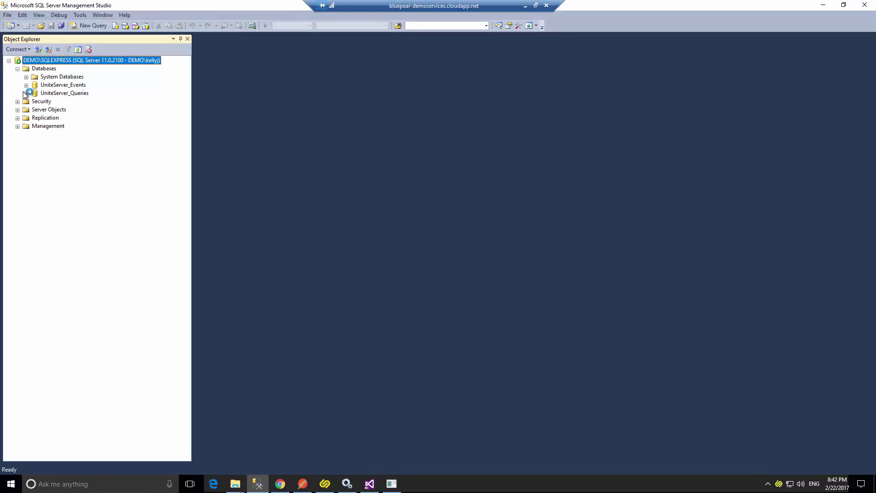
left_click(26, 85)
left_click(35, 102)
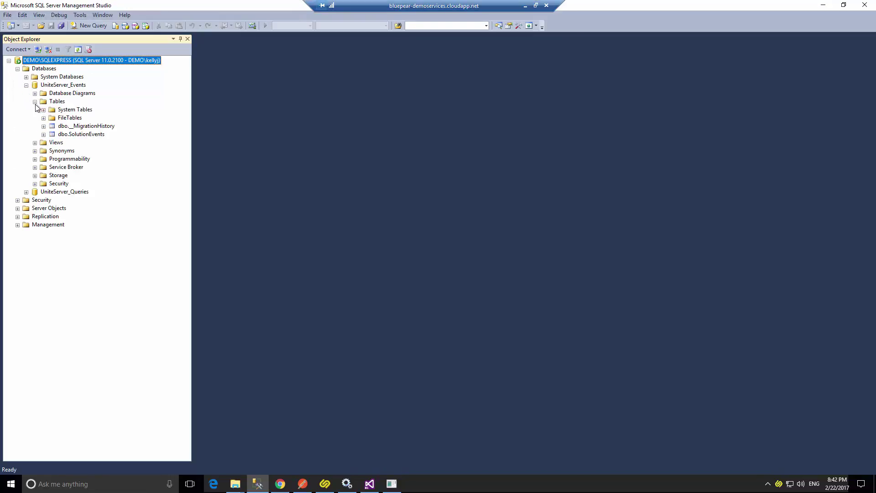
left_click(26, 191)
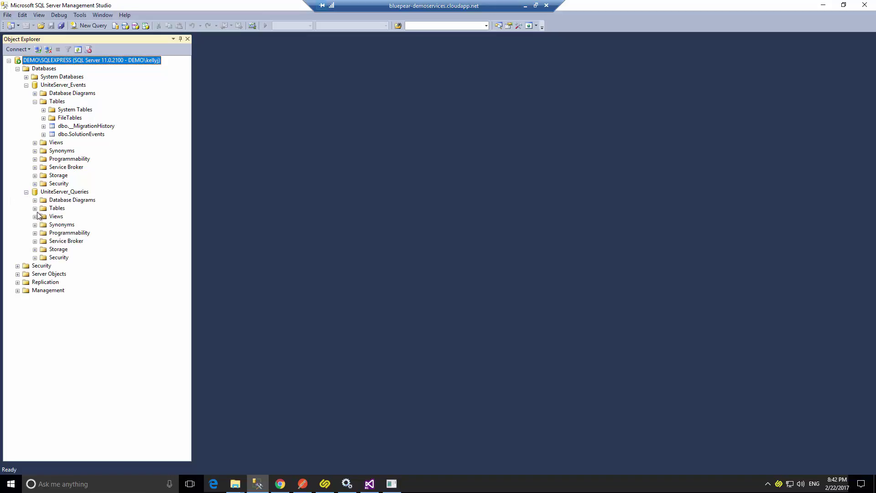
left_click(35, 209)
Inspect the dbo.SolutionEvents and dbo.InstanceRoleMachines tables, then minimize SSMS.
left_click(86, 134)
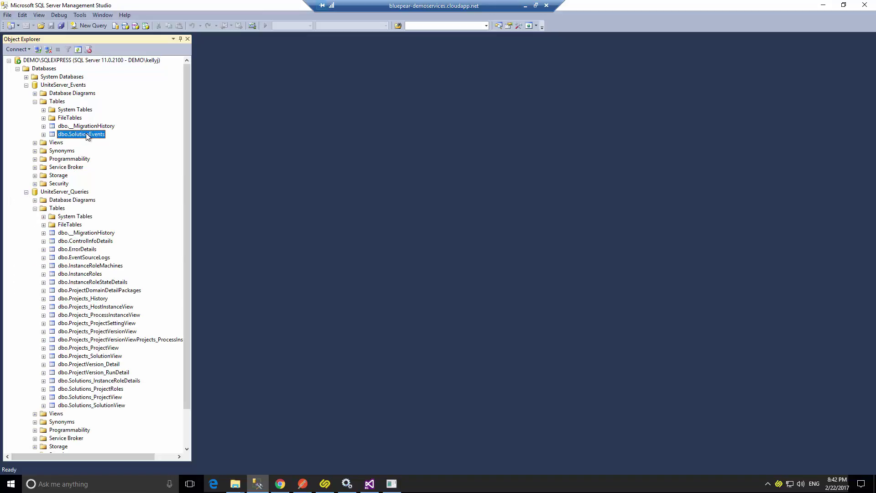
right_click(86, 134)
left_click(66, 265)
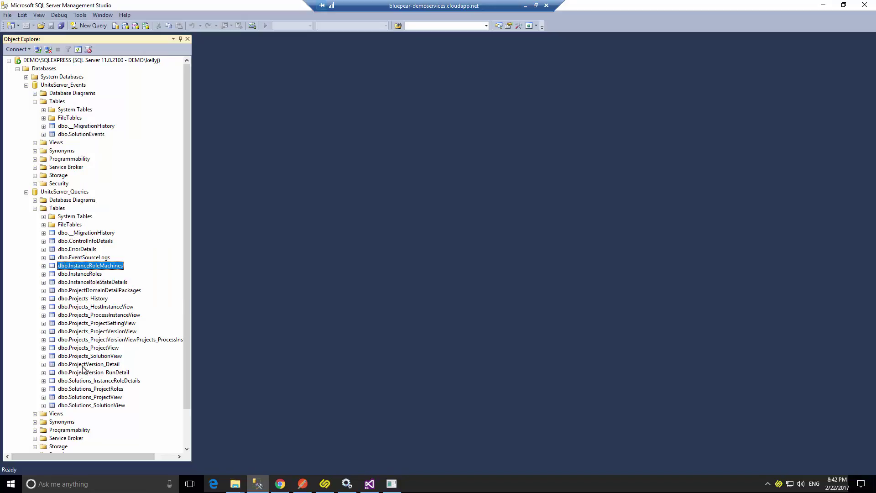
left_click(821, 6)
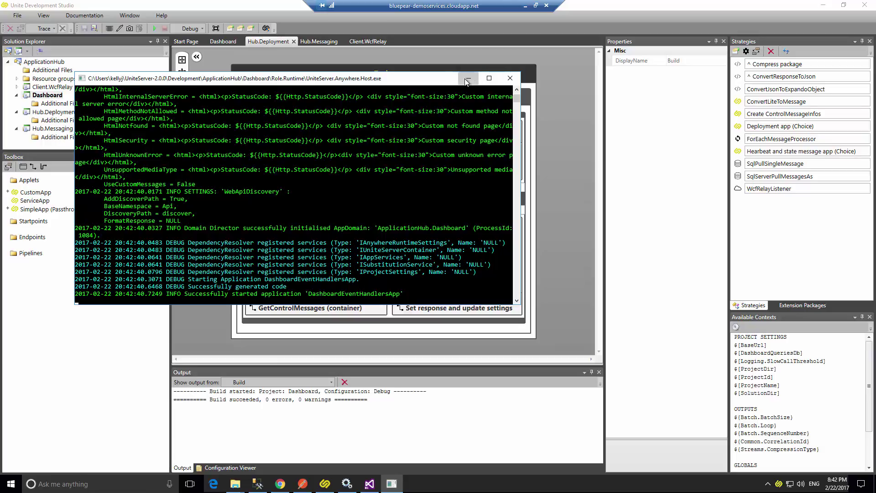
Bring the Chrome 500.19 error page forward, shorten its window, then return to Visual Studio.
left_click(280, 485)
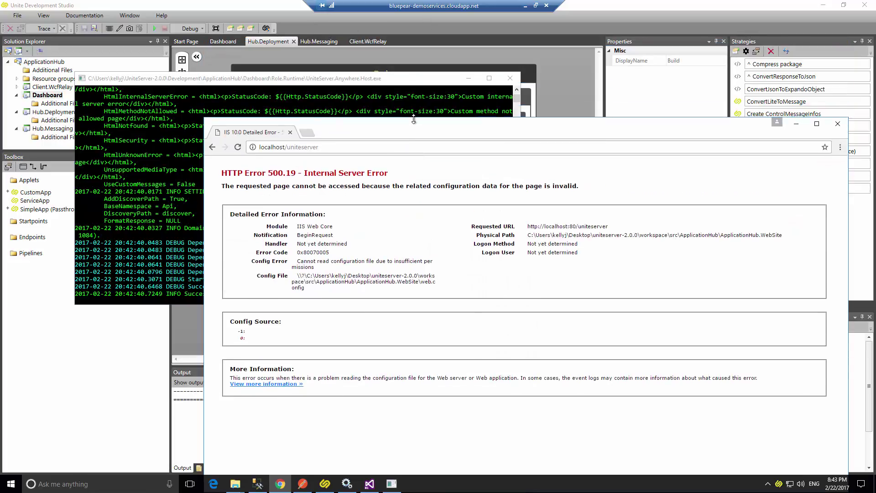
left_click_drag(413, 40, 370, 41)
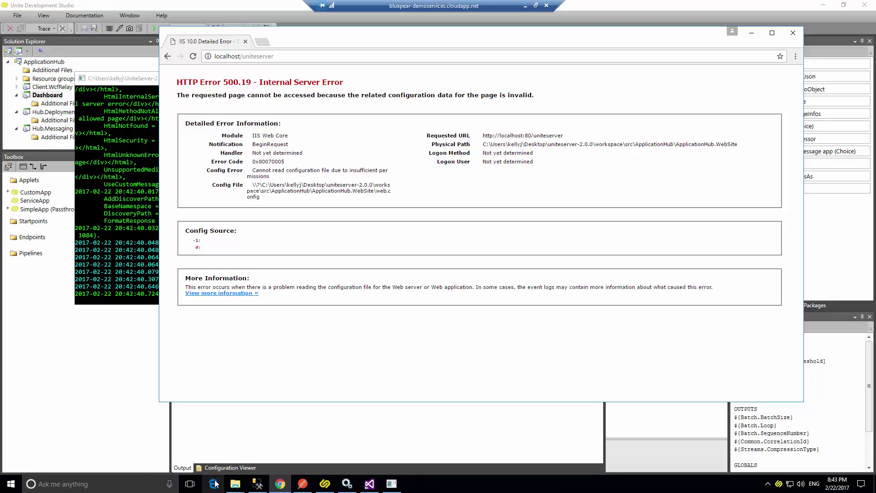
left_click(242, 486)
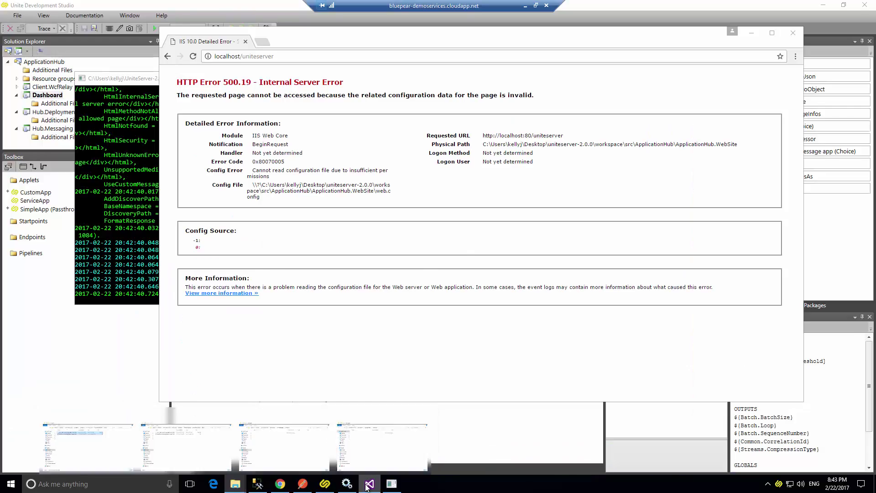
left_click(369, 483)
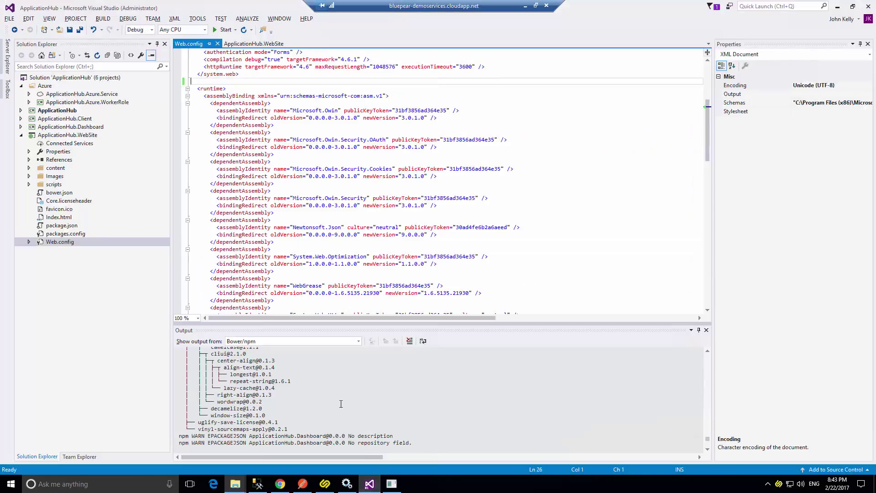
Open the ApplicationHub.WebSite folder in File Explorer, and undo the system.webServer deletion in Web.config and save.
right_click(44, 135)
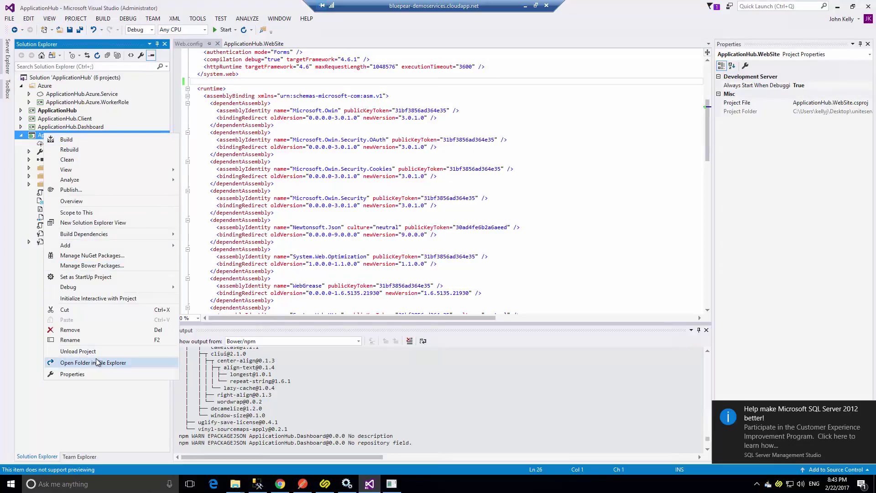
left_click(96, 362)
left_click(239, 120)
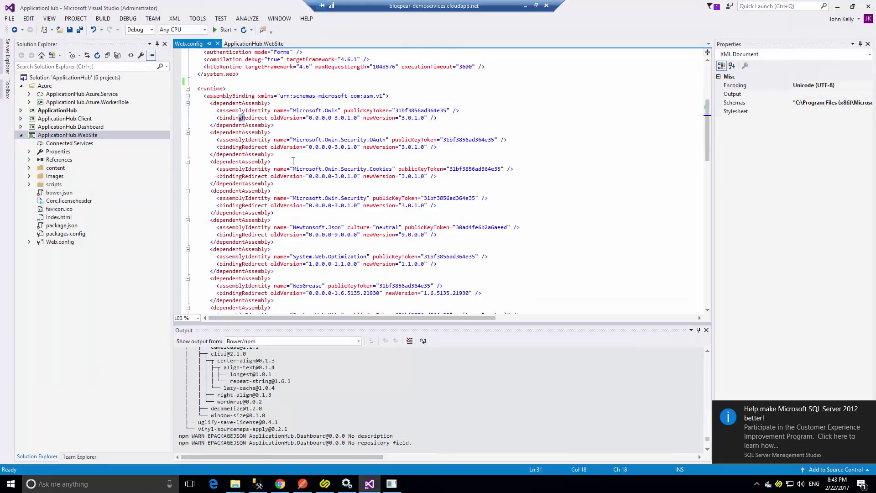
scroll(293, 161, "up", 5)
left_click(297, 161)
key("ctrl+z")
key("ctrl+s")
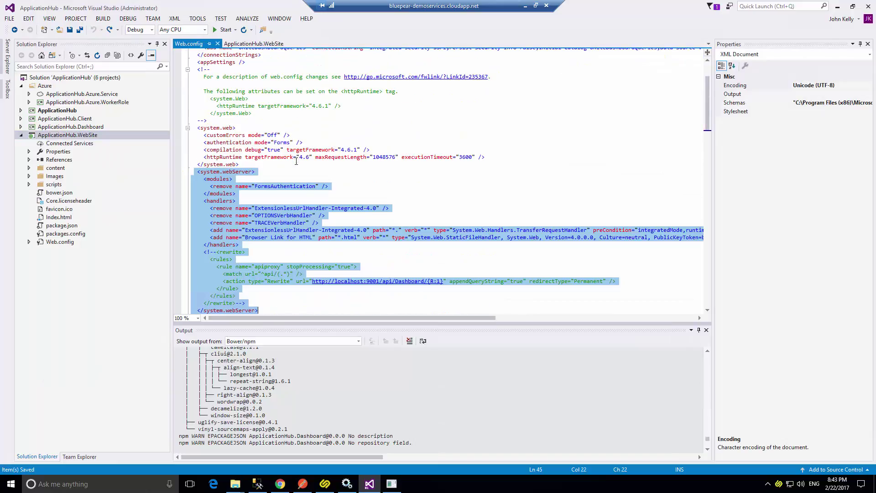
key("alt+Tab")
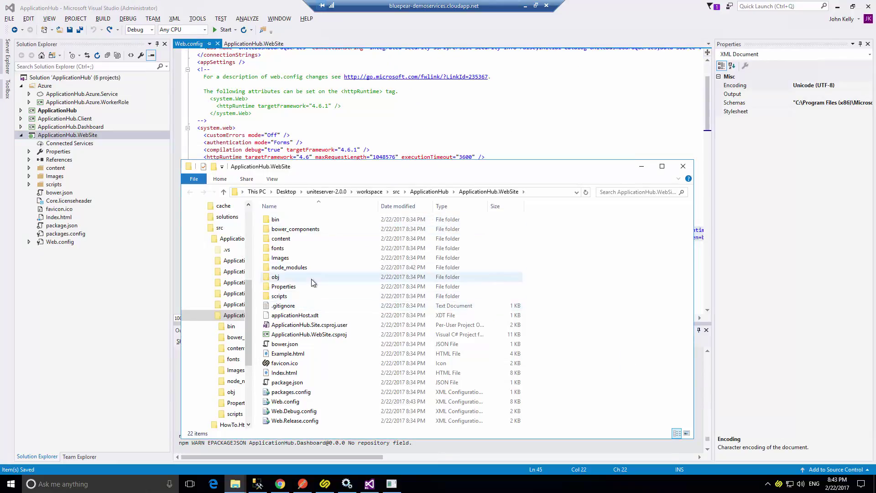
Add the Everyone group to the ApplicationHub.WebSite folder's Security permissions with Full control allowed.
left_click(429, 192)
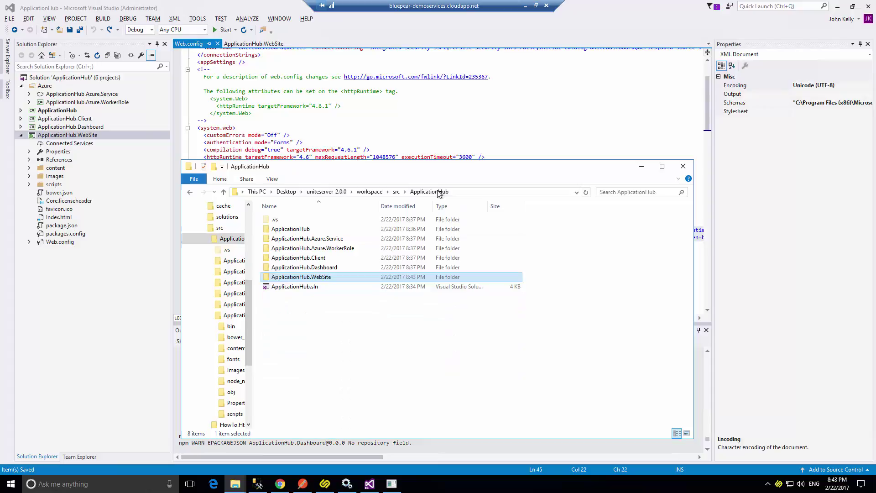
right_click(274, 272)
left_click(306, 449)
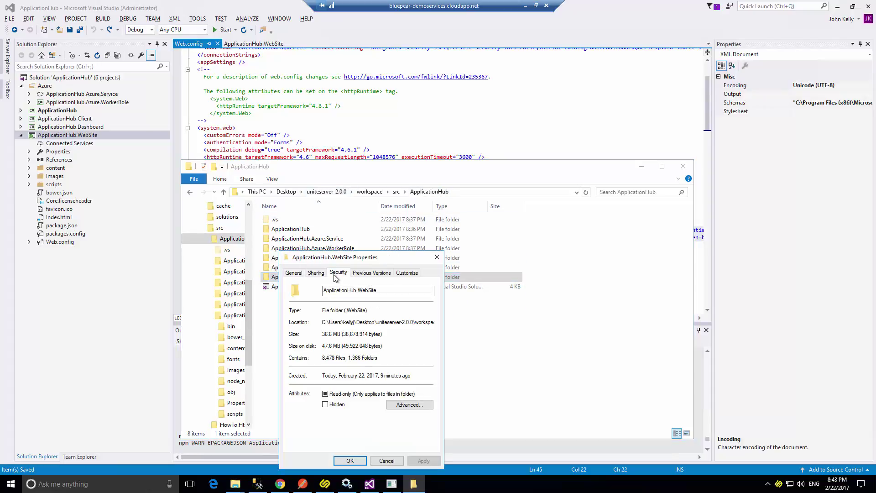
left_click(334, 276)
left_click(405, 349)
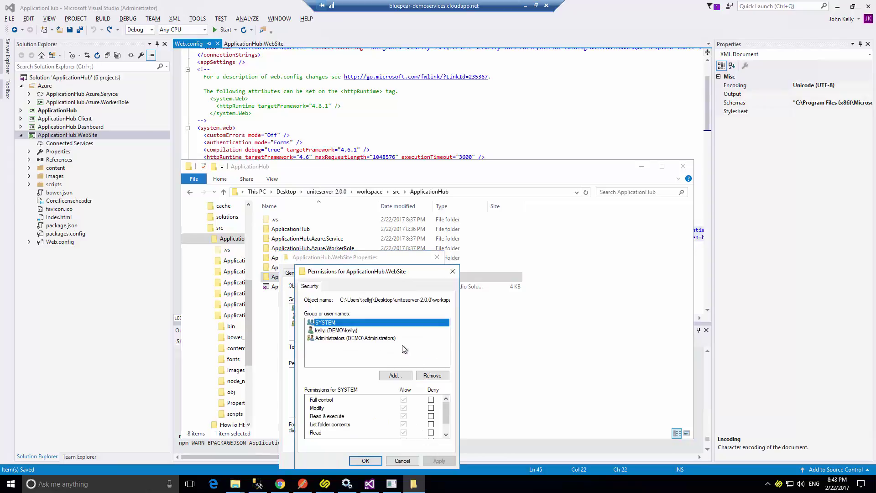
left_click(395, 375)
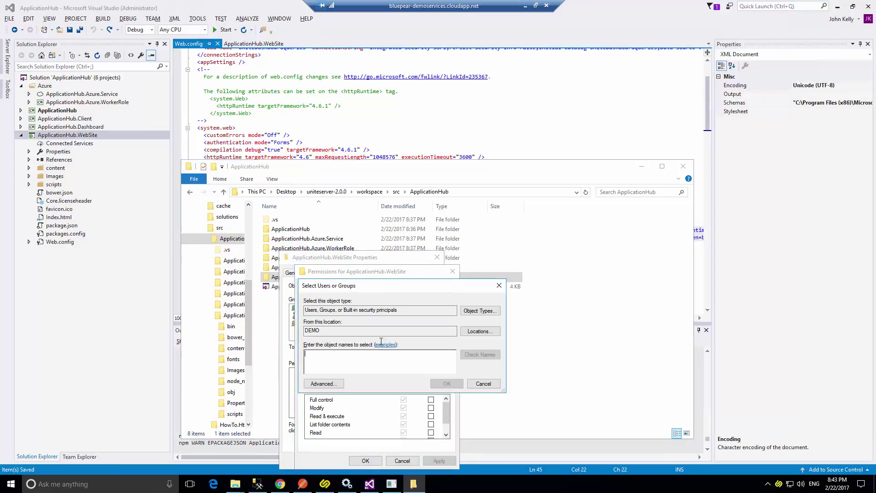
type("eve")
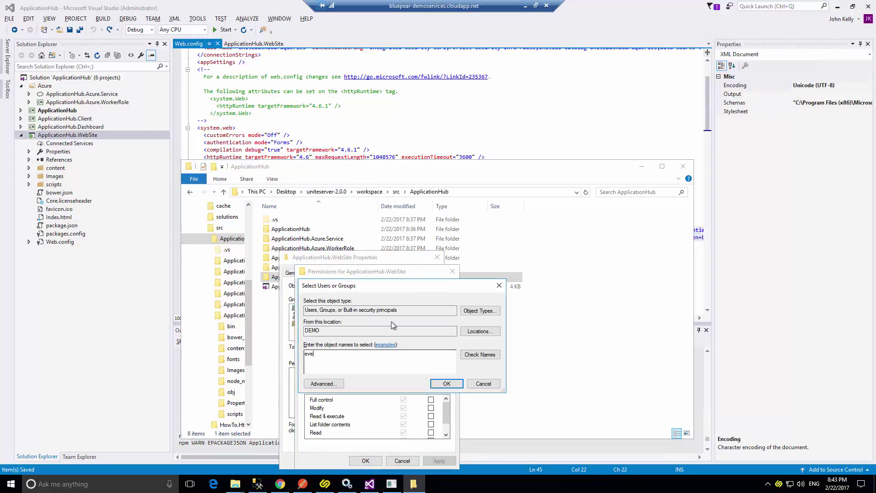
type("ryone")
left_click(447, 383)
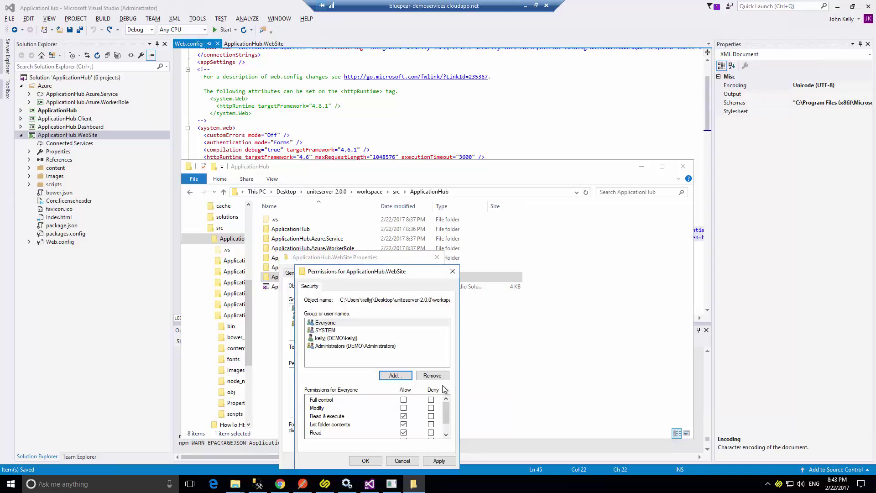
left_click(404, 400)
left_click(328, 323)
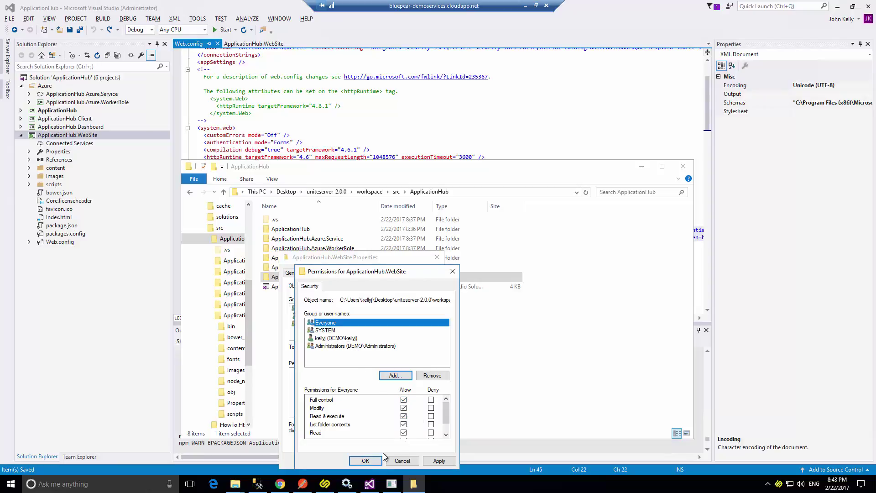
left_click(365, 460)
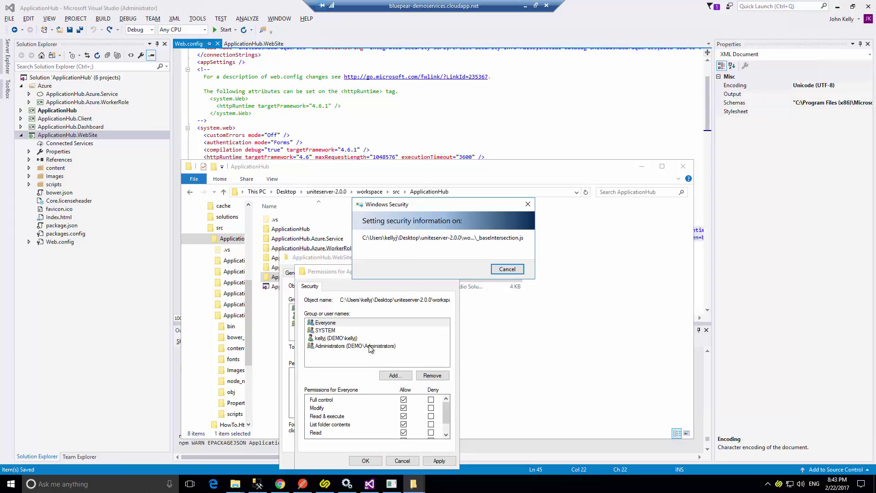
left_click(280, 484)
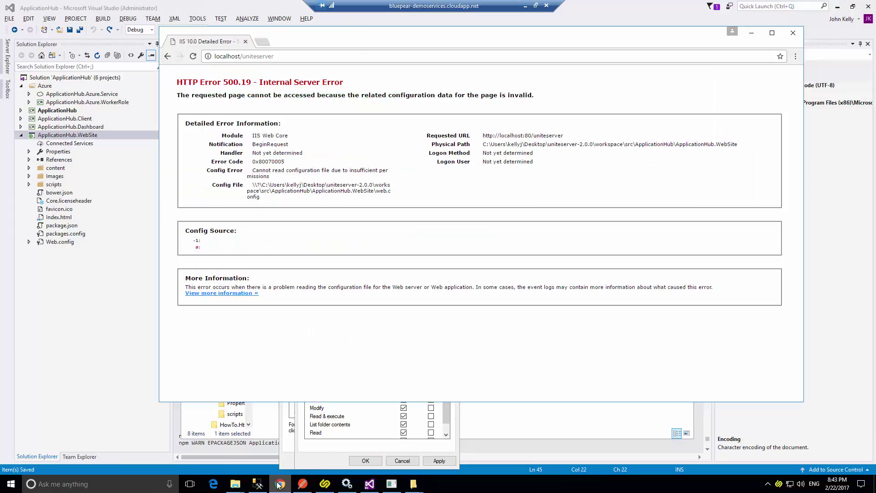
Reload localhost/uniteserver to get the locked handlers section error, then close the folder Properties with OK.
left_click(194, 57)
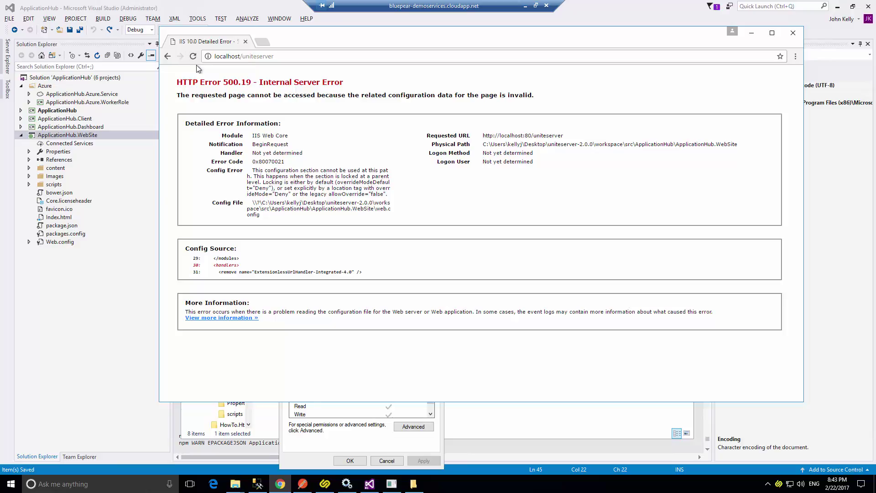
left_click(321, 463)
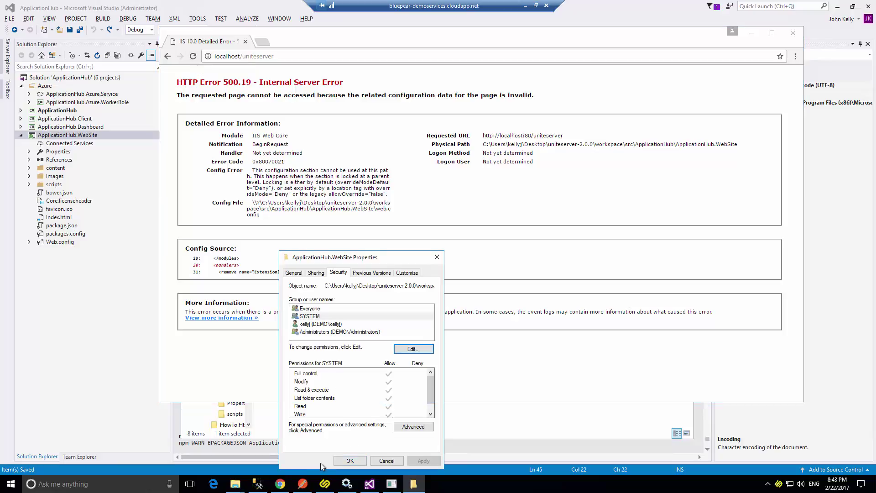
left_click(350, 461)
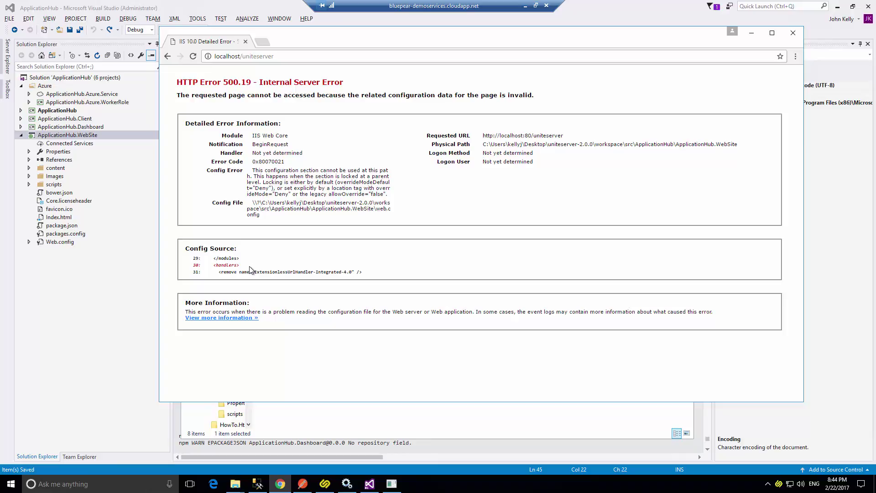
Delete the system.webServer block from Web.config again, save, and reload the Dashboard showing No projects published.
left_click(217, 10)
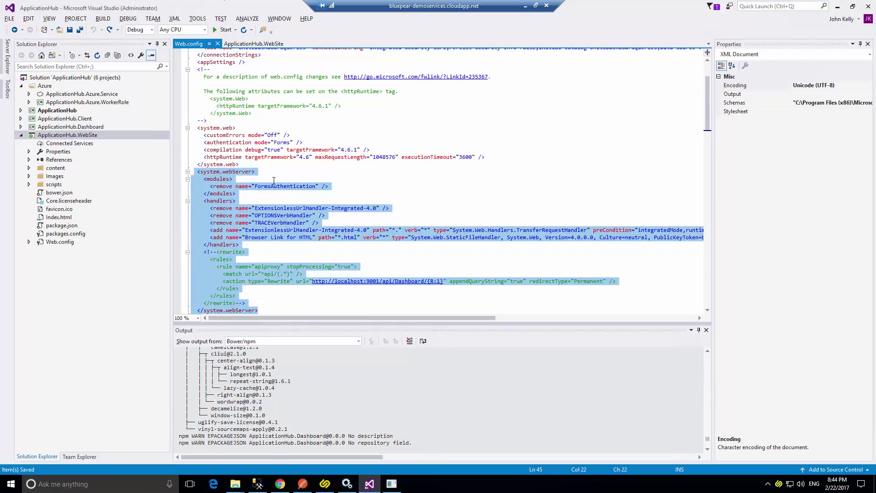
scroll(289, 185, "down", 4)
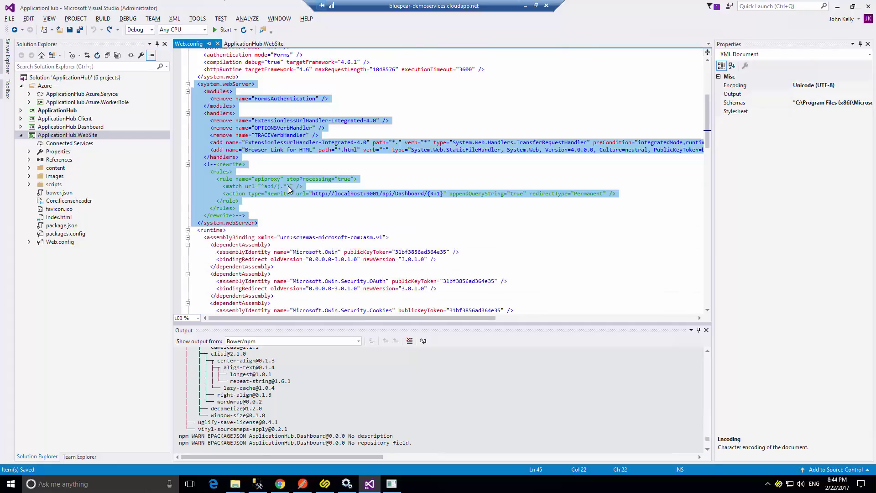
scroll(289, 185, "down", 7)
scroll(299, 192, "up", 7)
scroll(299, 191, "up", 5)
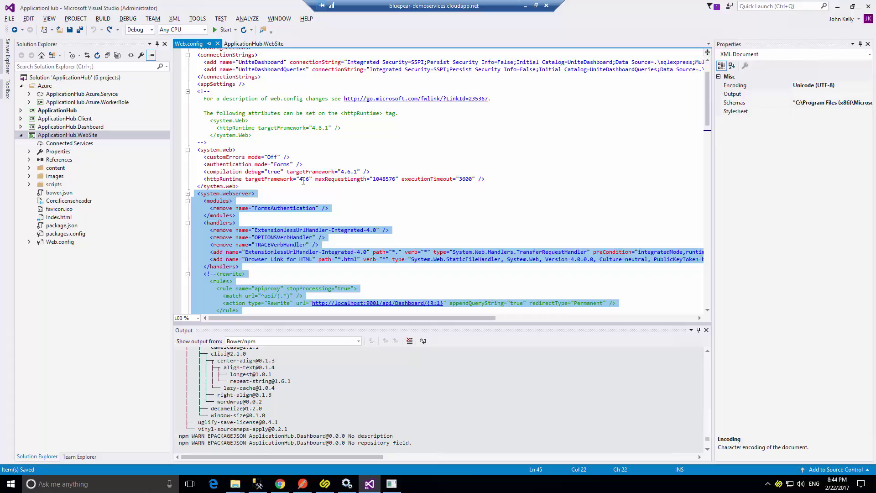
key("Delete")
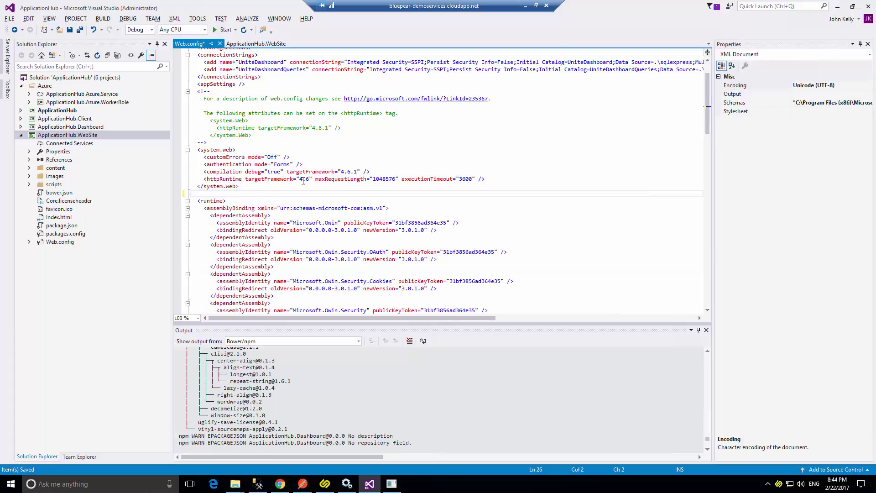
key("ctrl+s")
key("alt+Tab")
left_click(193, 55)
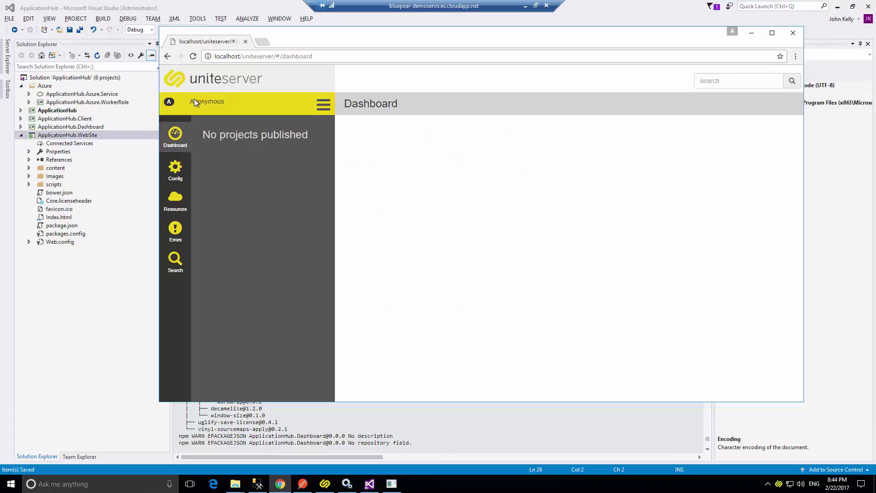
Tour the dashboard's Configuration, Resources, Errors and Search pages.
left_click_drag(694, 43, 690, 20)
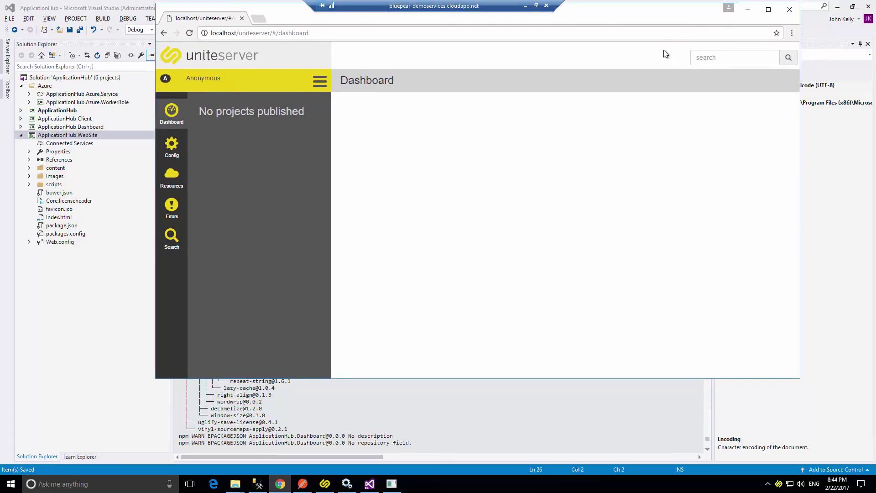
left_click(170, 153)
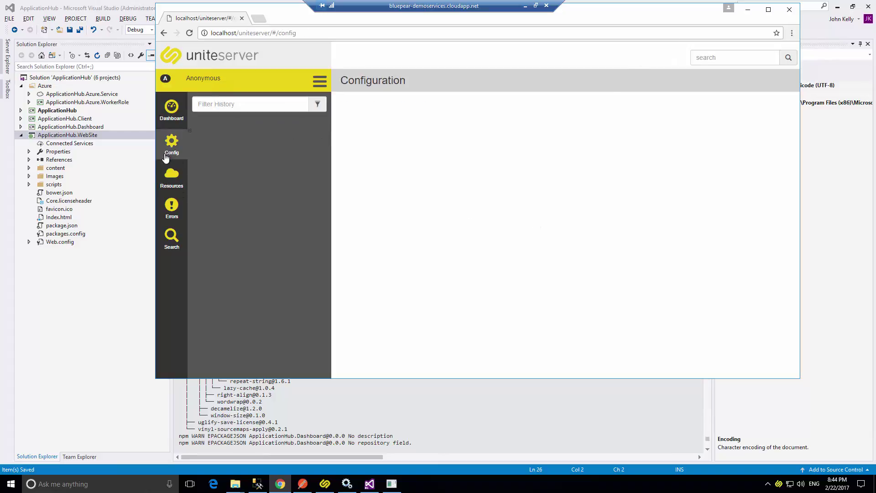
left_click(166, 189)
left_click(168, 213)
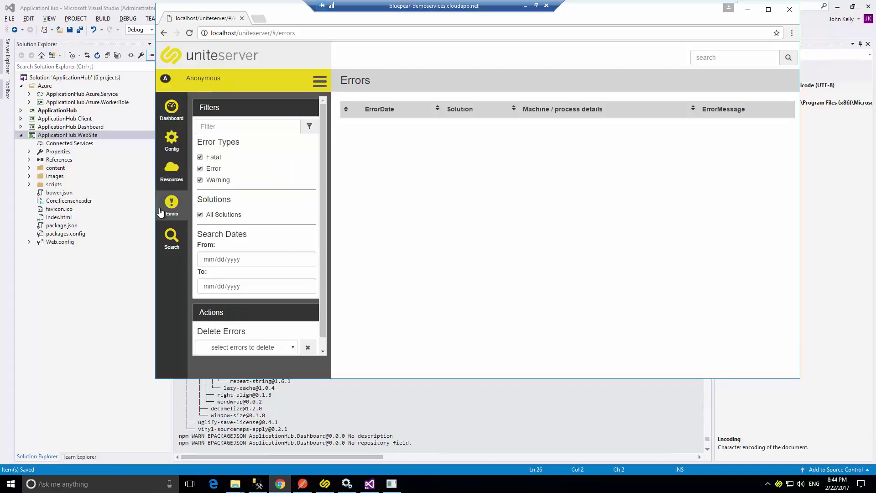
left_click(171, 238)
Go back through Dashboard to the Configuration page, which reports no projects found.
right_click(161, 245)
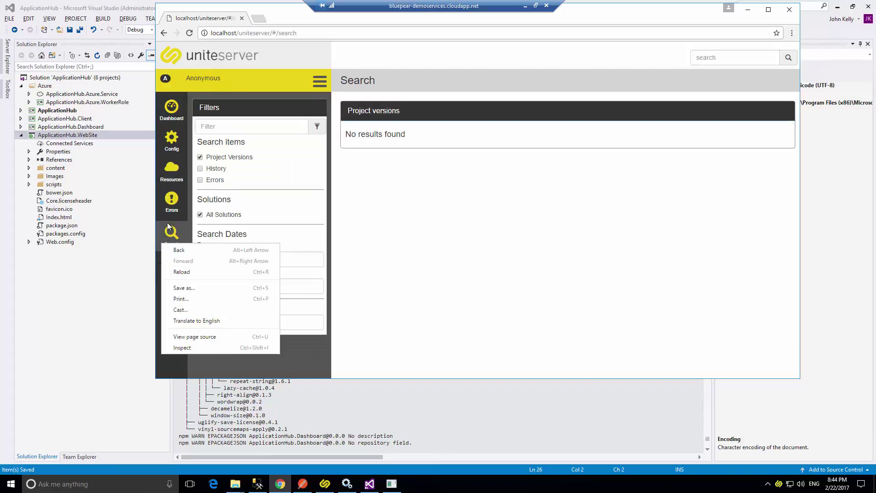
left_click(368, 199)
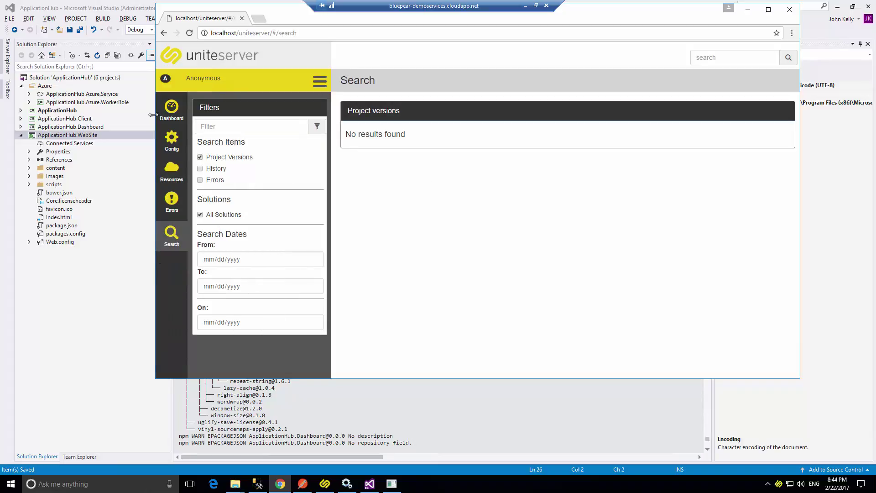
left_click(168, 121)
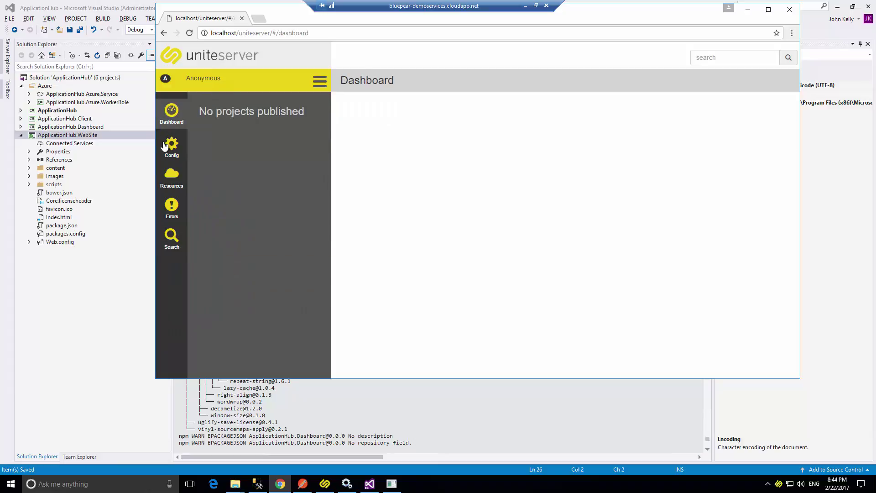
left_click(171, 143)
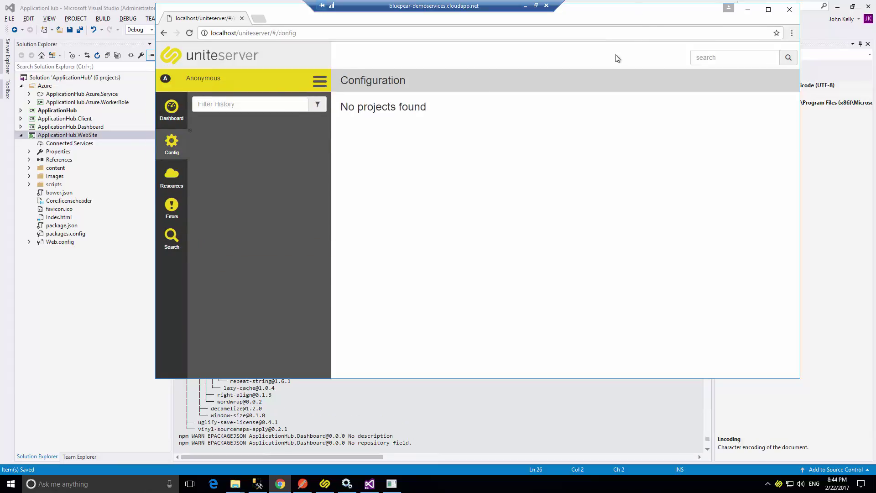
left_click_drag(584, 24, 539, 138)
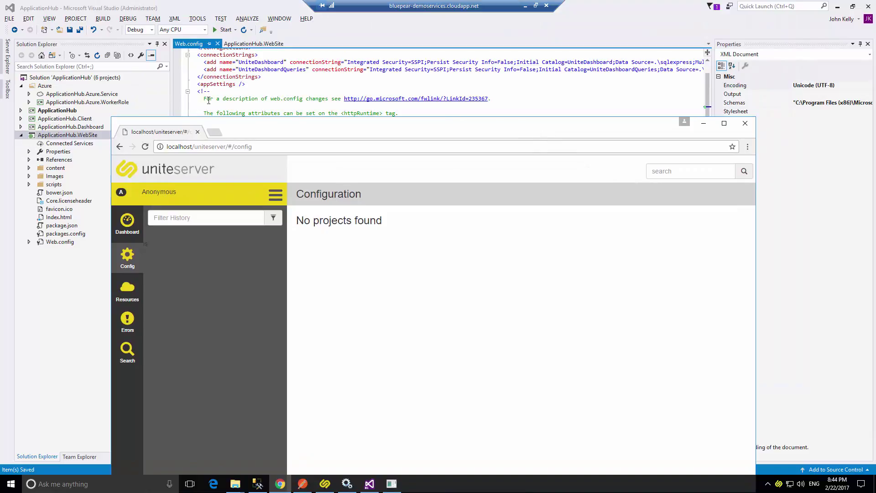
Start the Hub.Deployment project on the dev server.
left_click(325, 484)
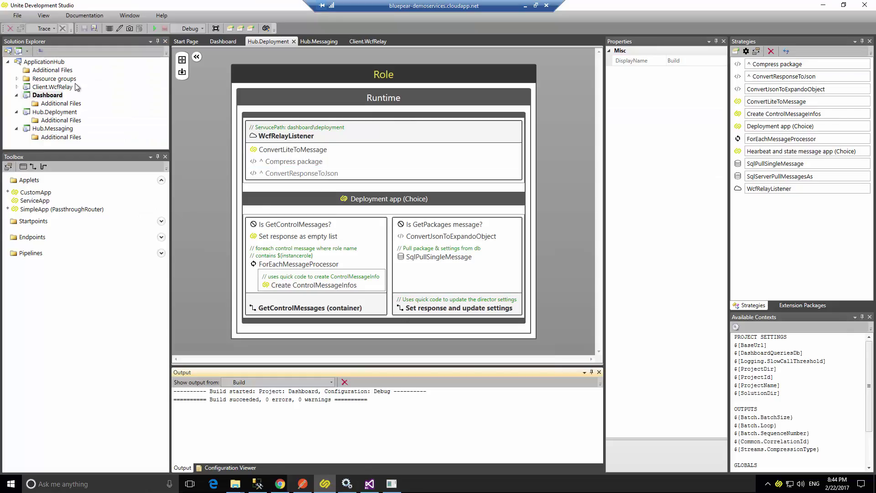
left_click(18, 95)
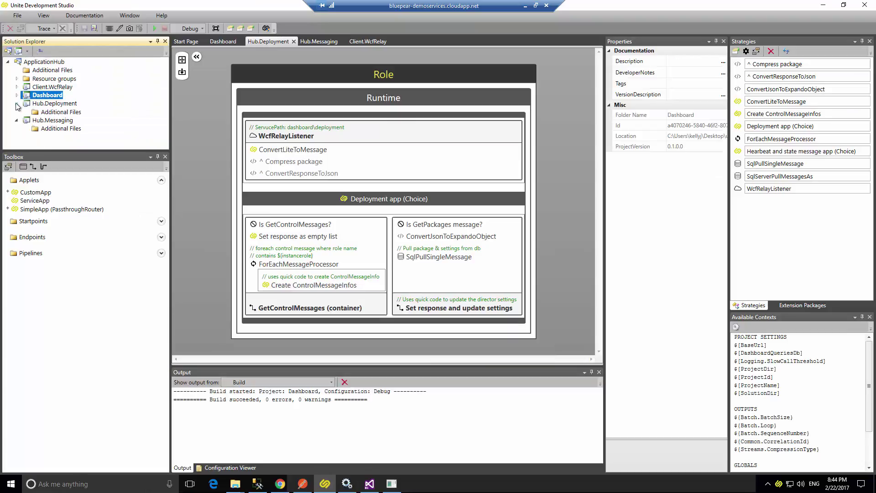
right_click(59, 104)
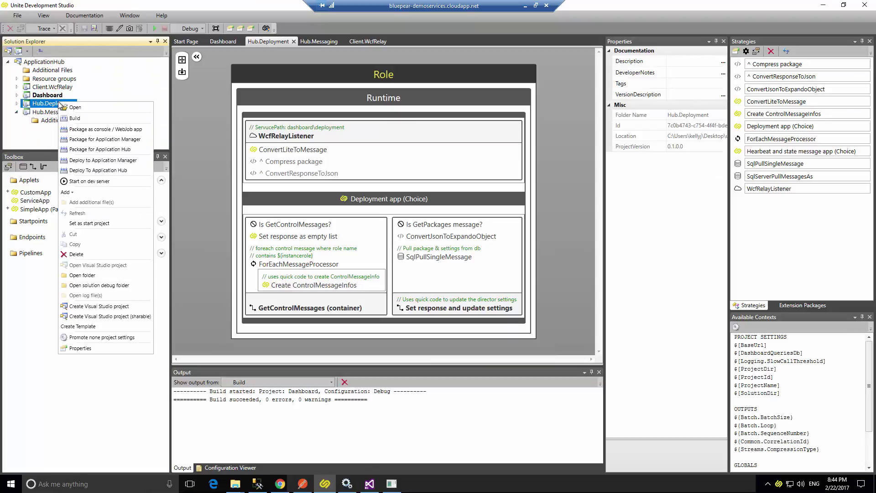
left_click(91, 182)
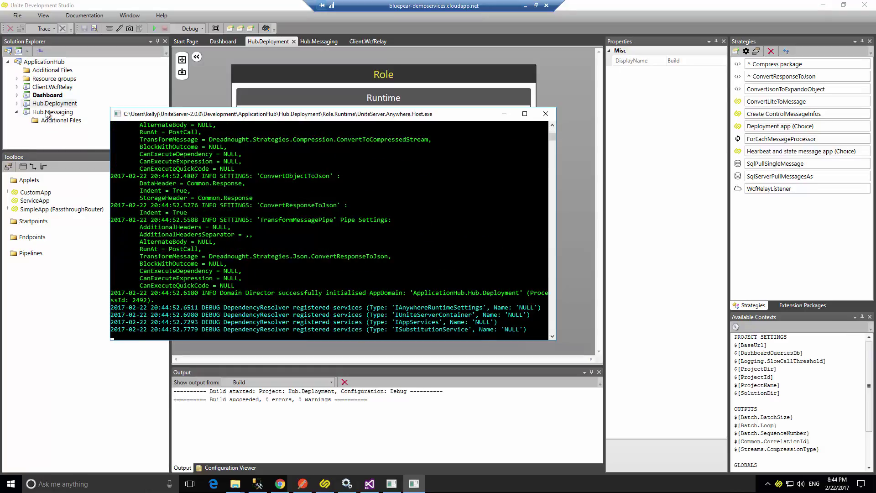
Start the Hub.Messaging project on the dev server, leaving its host console running.
left_click(48, 114)
right_click(48, 114)
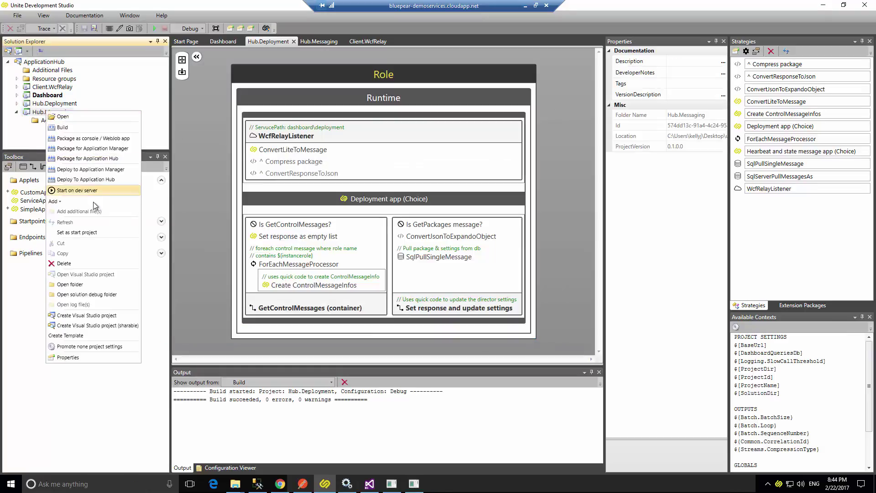
left_click(85, 189)
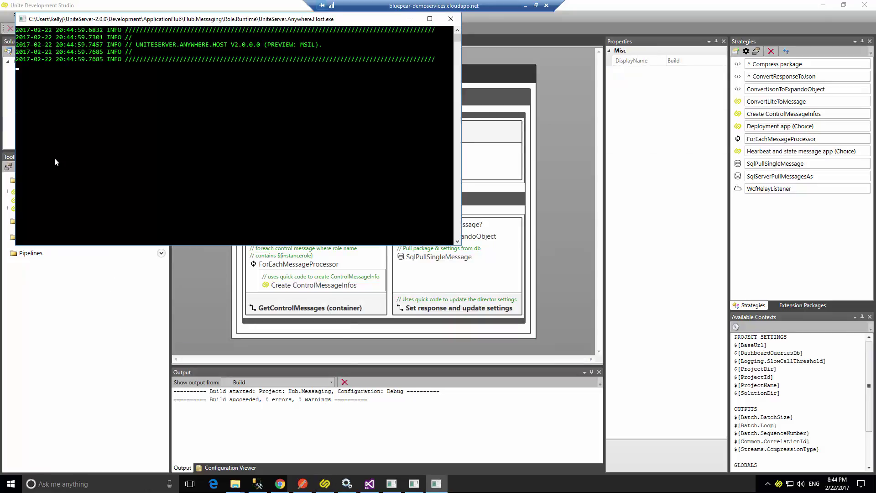
left_click_drag(153, 23, 310, 94)
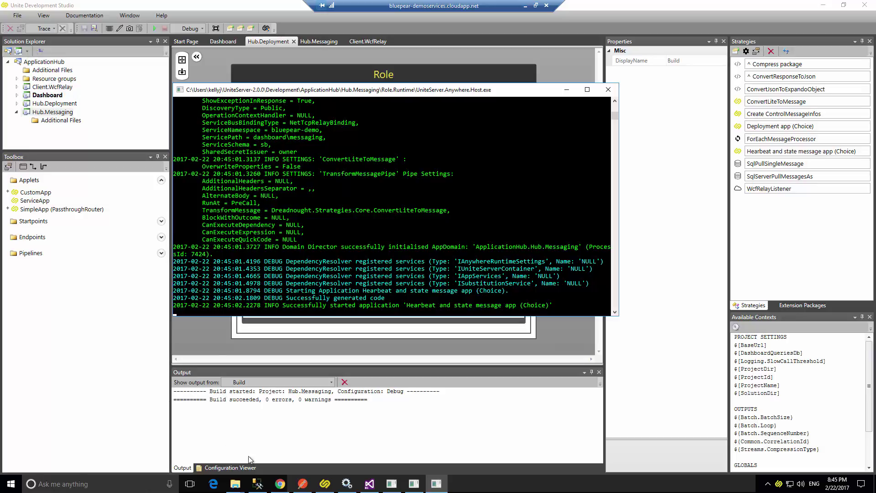
mouse_move(282, 488)
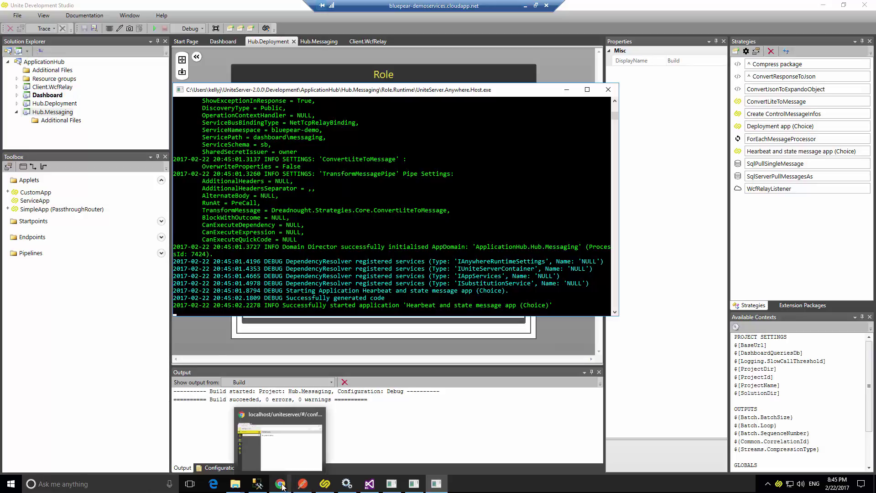
Check in the Azure portal that the dashboard/deployment and dashboard/messaging relays each have one listener.
left_click(525, 6)
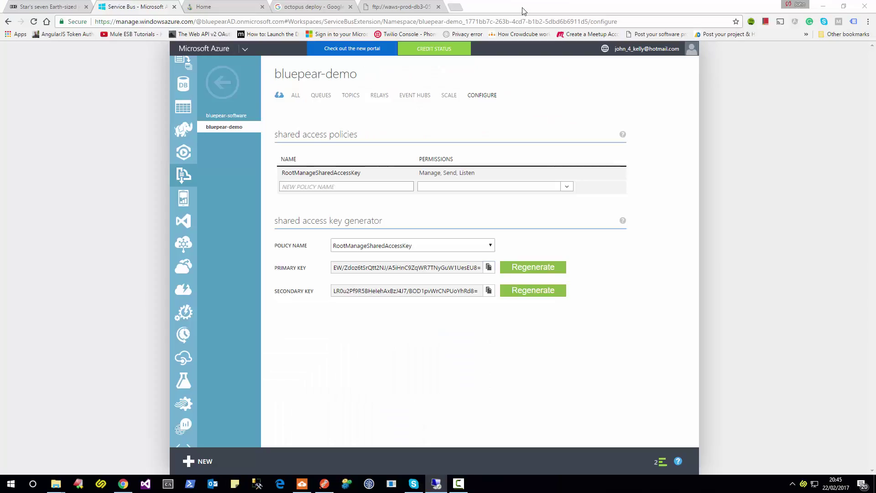
left_click(380, 95)
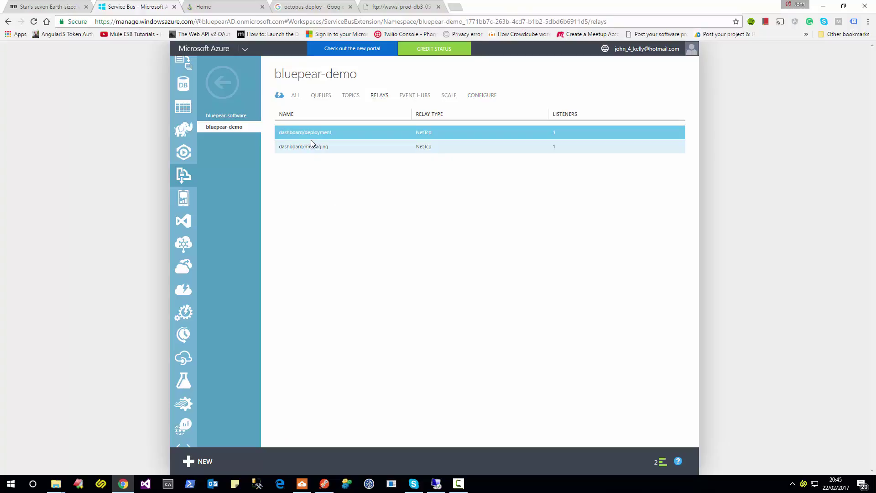
left_click(309, 147)
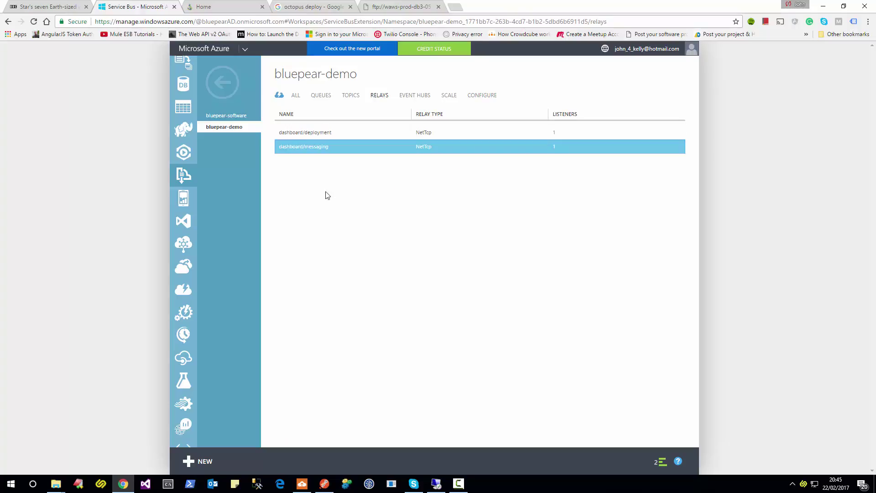
Return to the bluepear-demoservices remote session with Unite Development Studio in front.
left_click(824, 8)
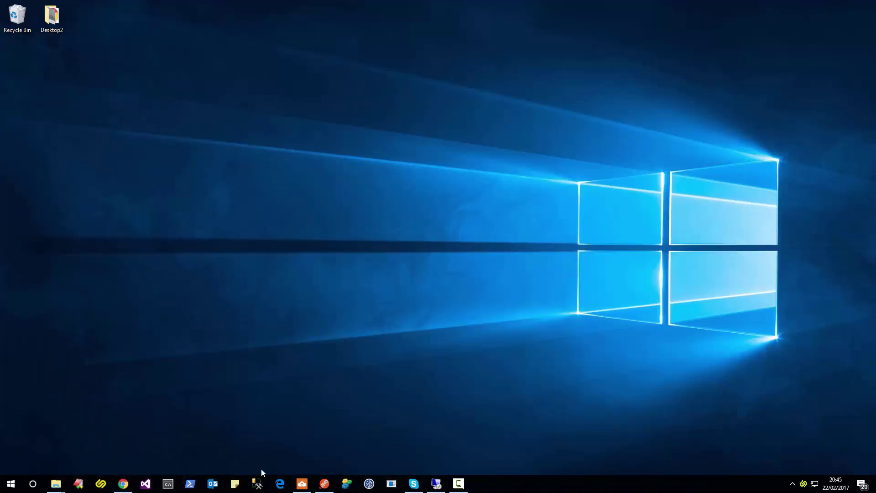
left_click(440, 485)
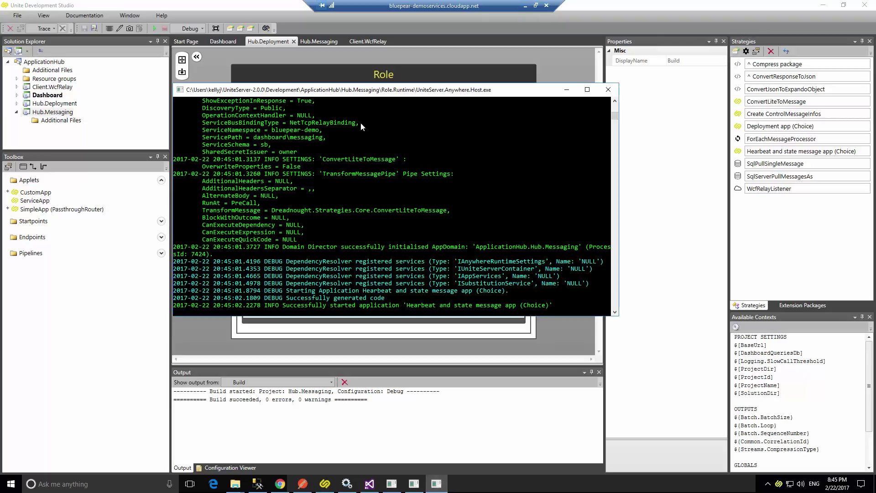
right_click(52, 88)
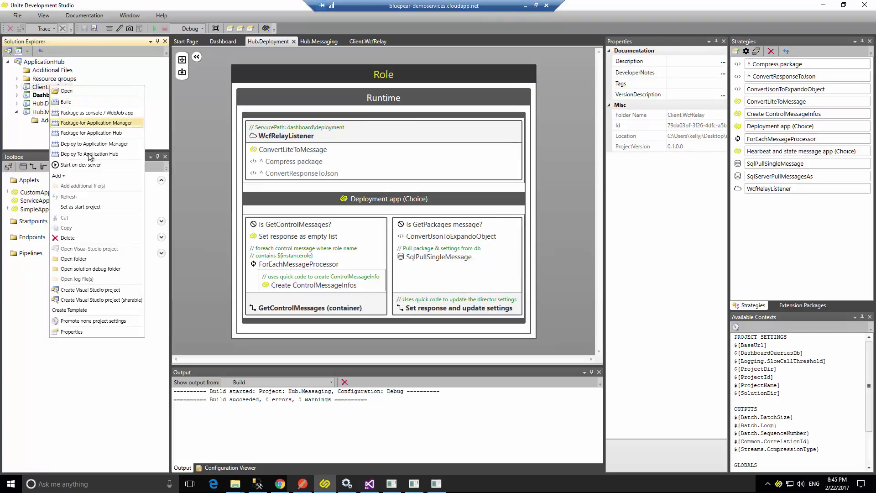
Start Client.WcfRelay on the dev server and open the dashboard's Roles page.
left_click(93, 166)
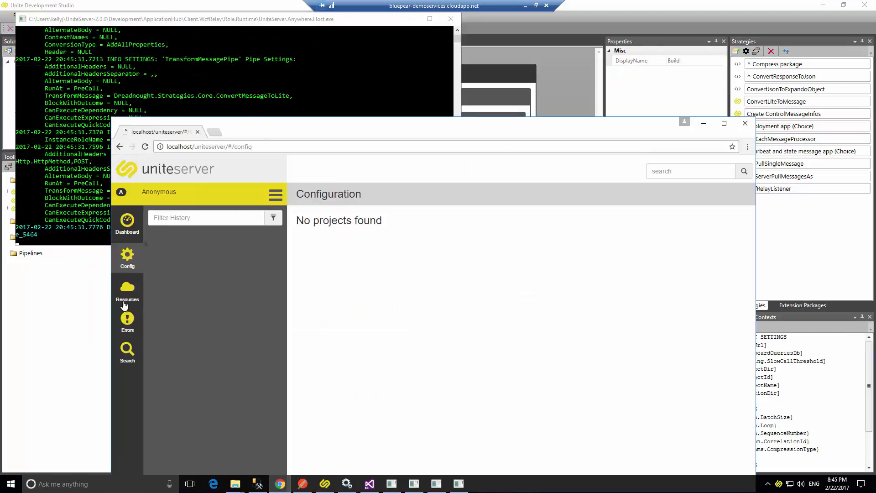
left_click(128, 292)
left_click_drag(409, 122, 444, 52)
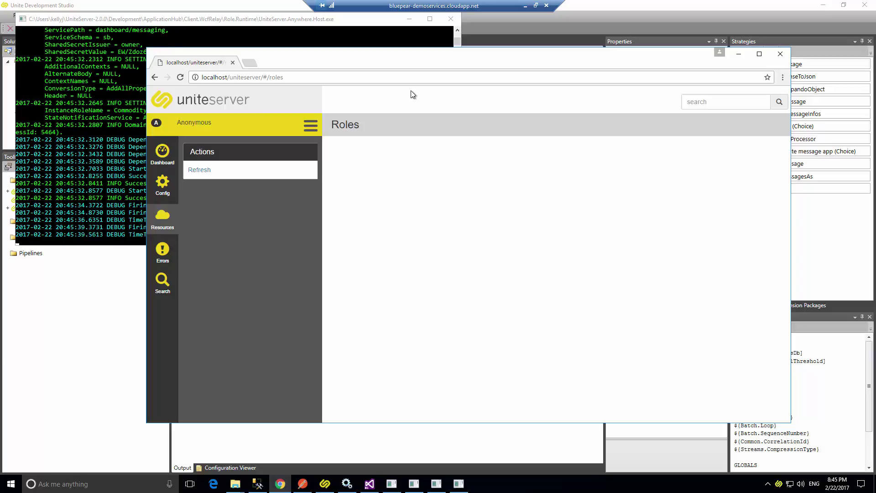
left_click(409, 18)
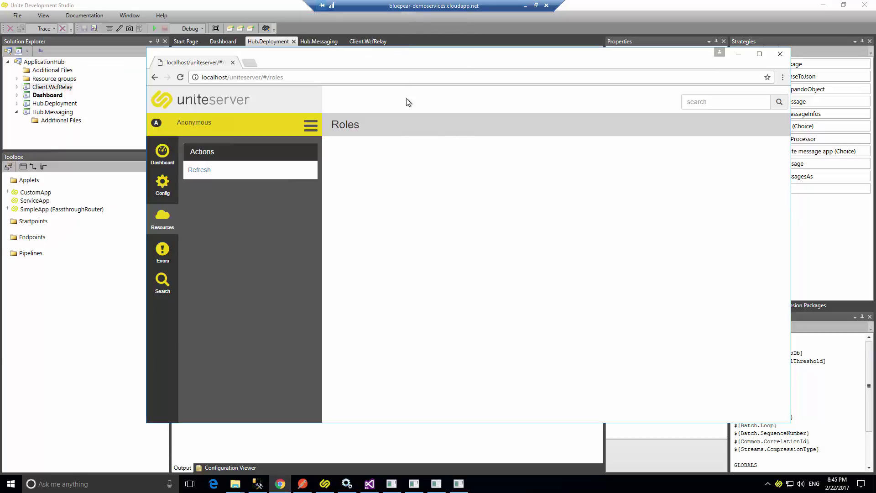
Refresh the Roles page until machine demo is listed under Commodity.
left_click_drag(350, 60, 344, 42)
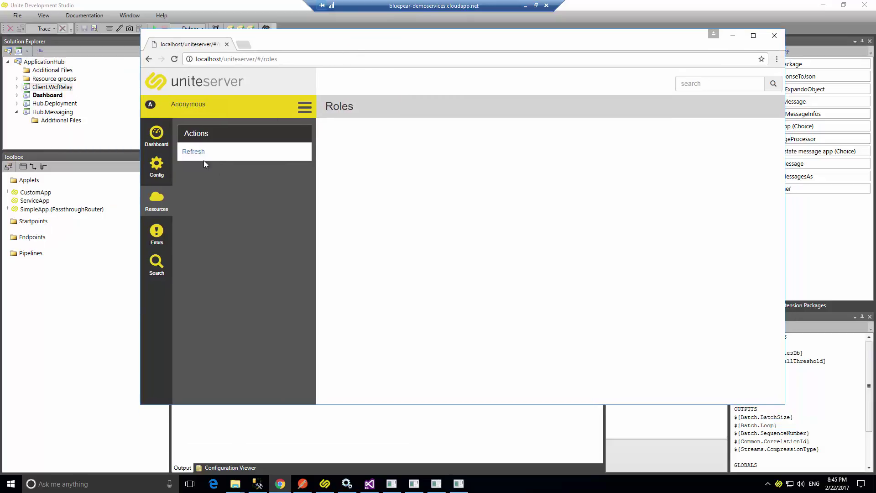
left_click(197, 152)
left_click(174, 59)
mouse_move(441, 485)
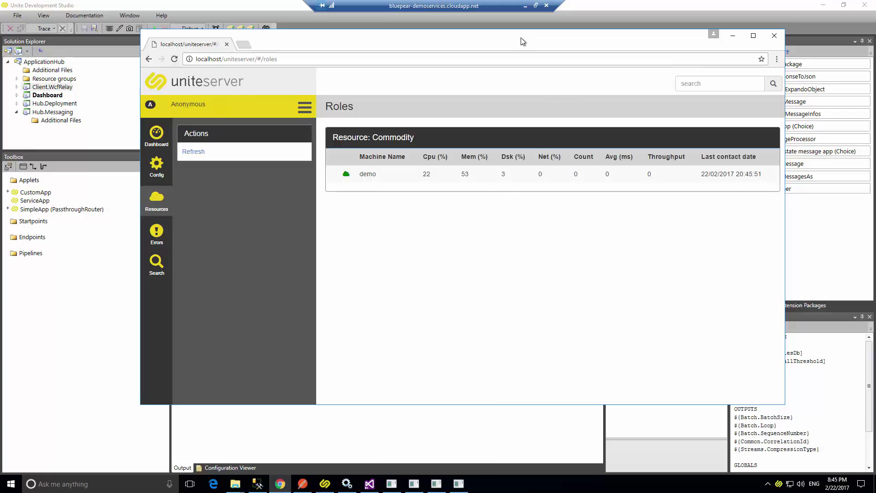
left_click_drag(522, 42, 517, 38)
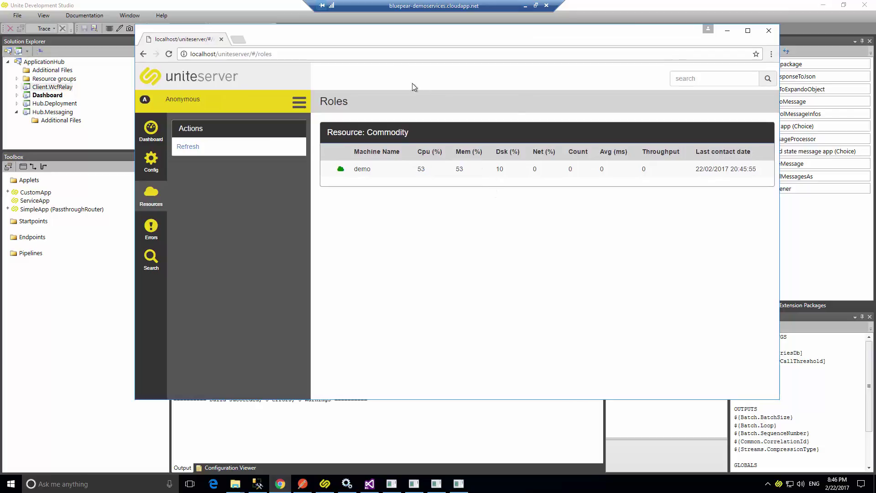
left_click_drag(379, 36, 478, 59)
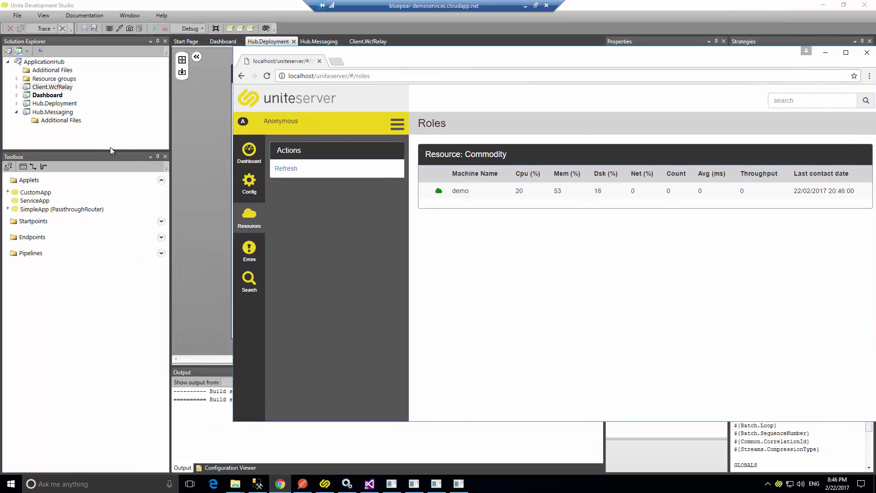
left_click(206, 116)
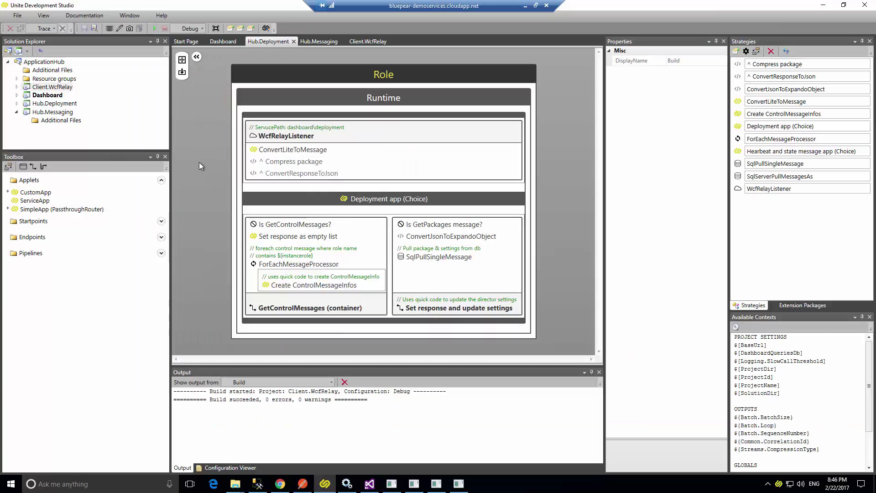
Open the HowTo.Security solution from the Start Page's recent solutions.
left_click(187, 41)
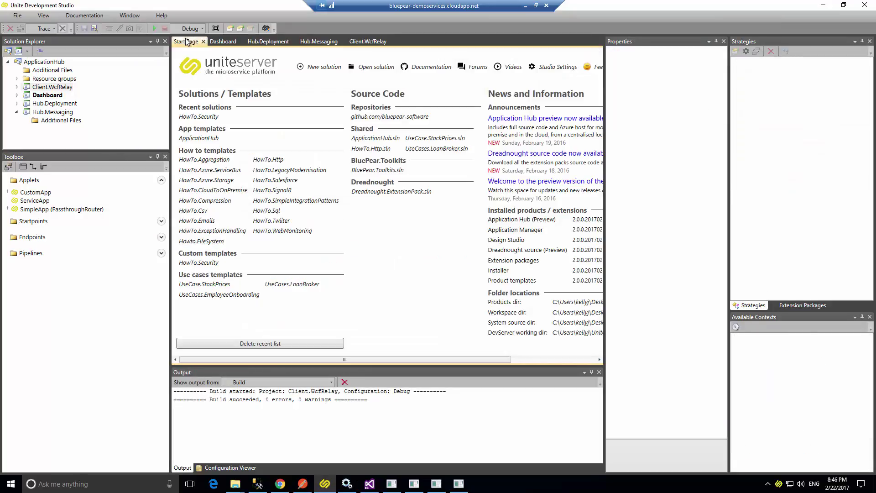
left_click(191, 118)
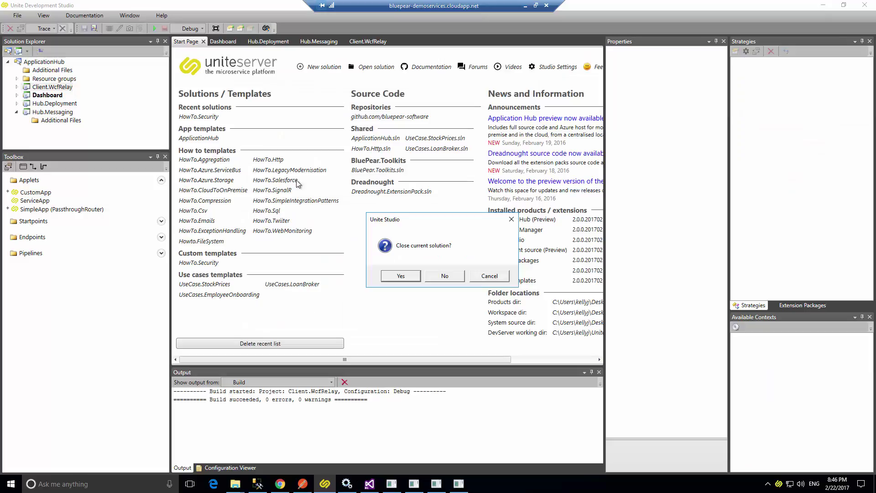
left_click(401, 276)
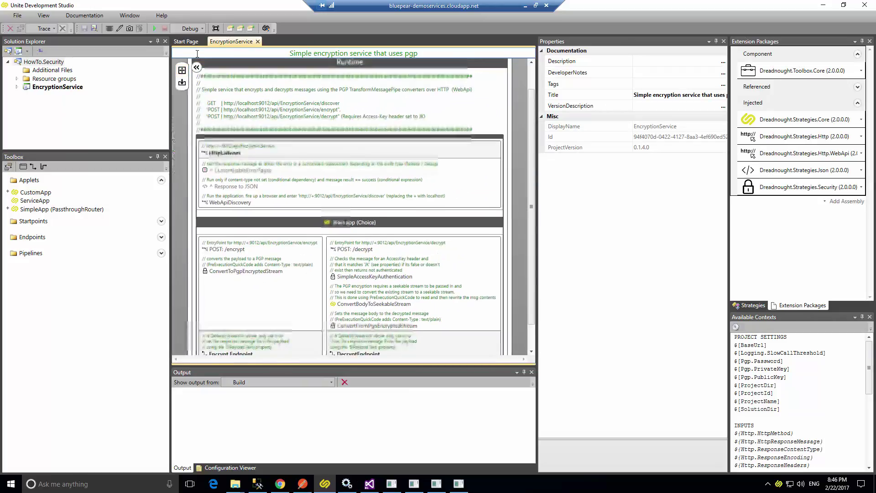
Deploy EncryptionService to the Application Hub, publishing version 0.1.5.0.
left_click(59, 87)
right_click(59, 88)
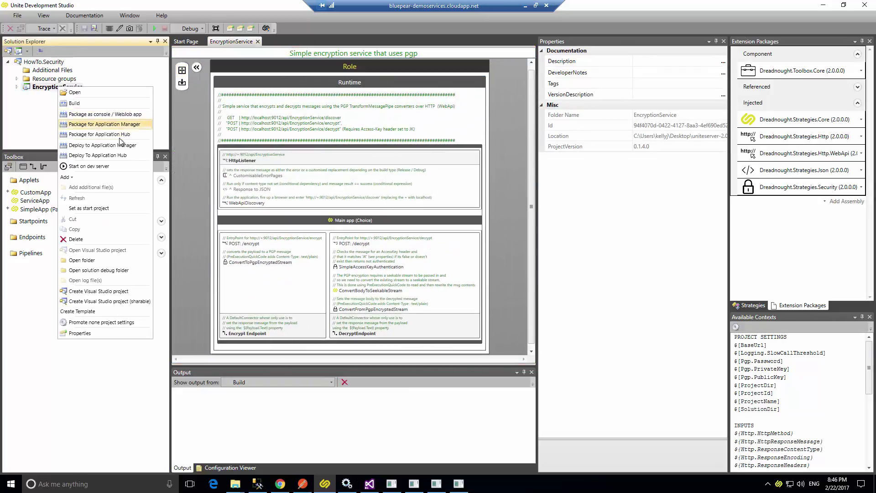
left_click(105, 157)
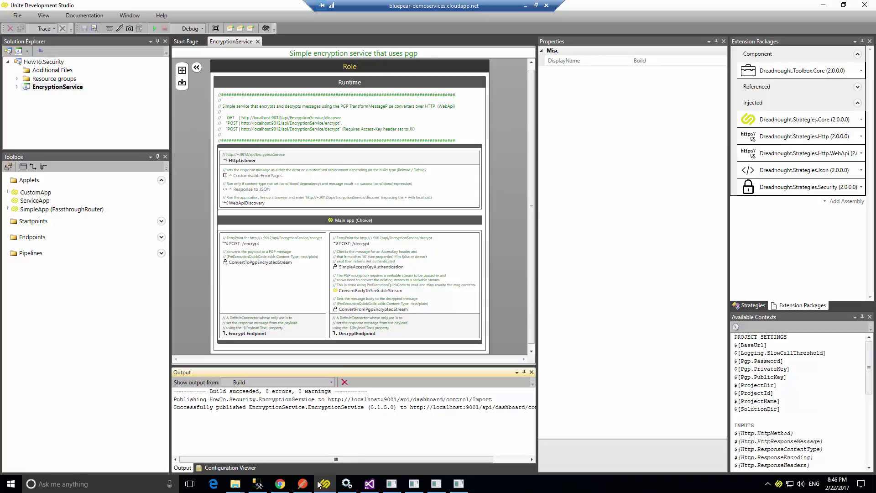
Open EncryptionService version 0.1.5.0 on the dashboard's Configuration page.
left_click(280, 483)
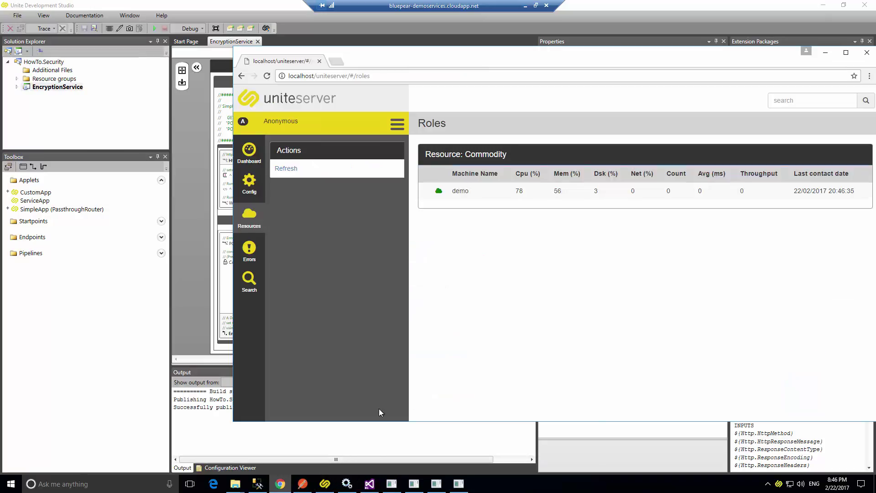
left_click_drag(470, 56, 282, 1)
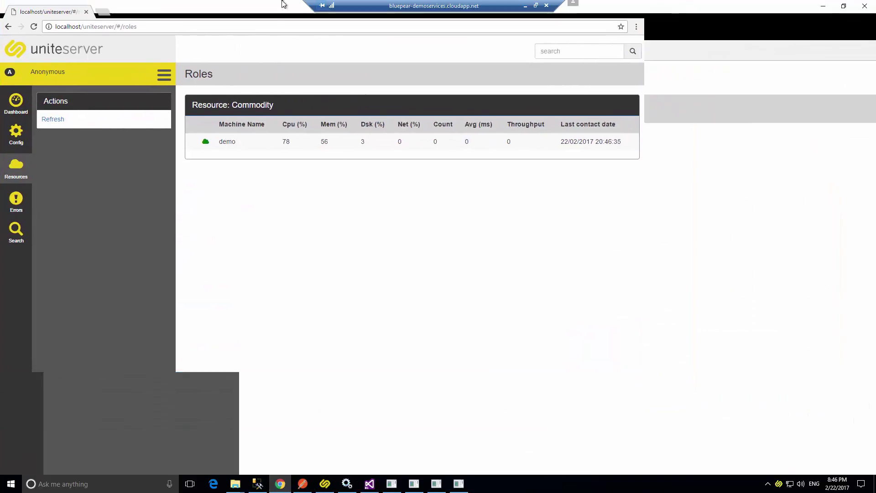
left_click(16, 130)
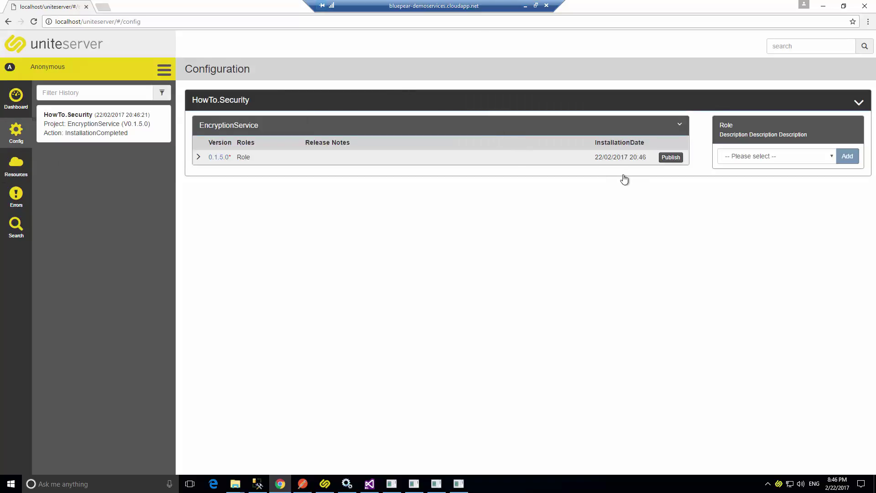
left_click(198, 159)
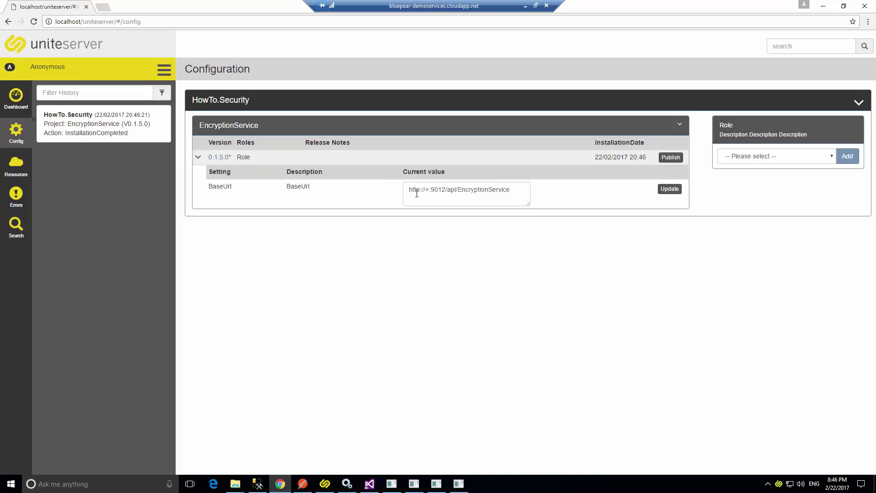
left_click_drag(417, 192, 506, 193)
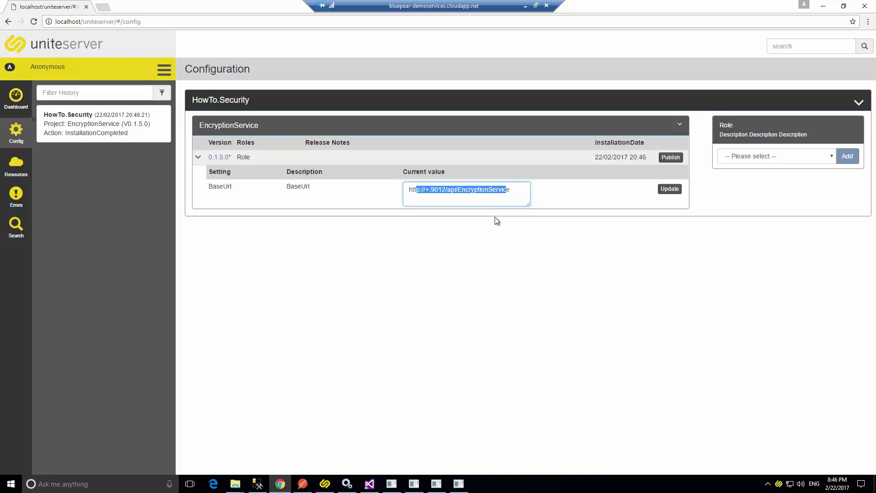
Pick Commodity in the Role dropdown and add it to EncryptionService 0.1.5.0.
left_click(779, 157)
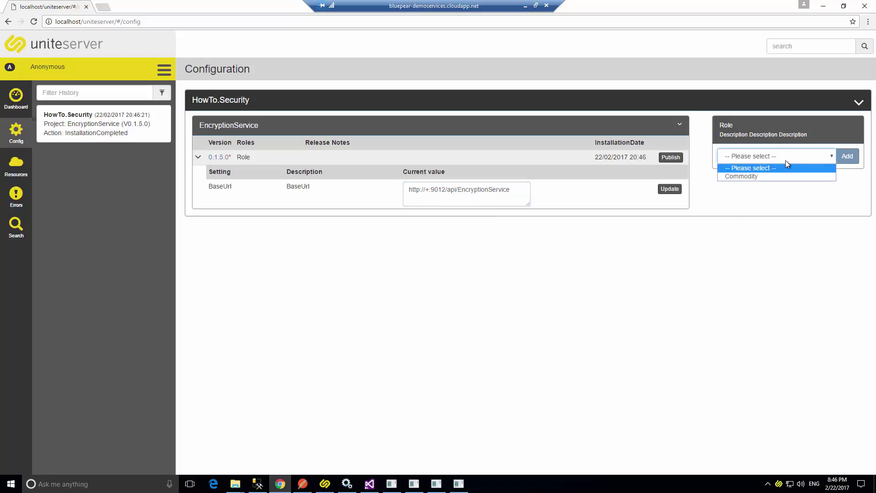
left_click(664, 9)
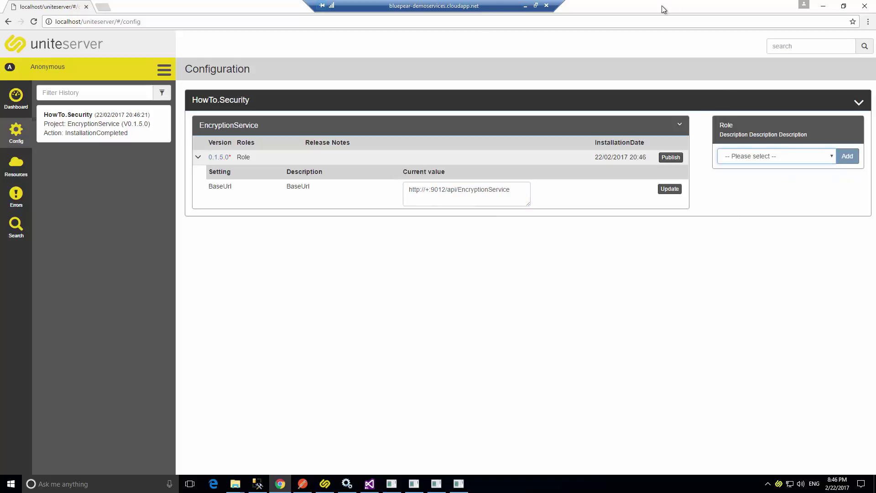
left_click(753, 161)
left_click(754, 176)
left_click_drag(664, 8, 587, 66)
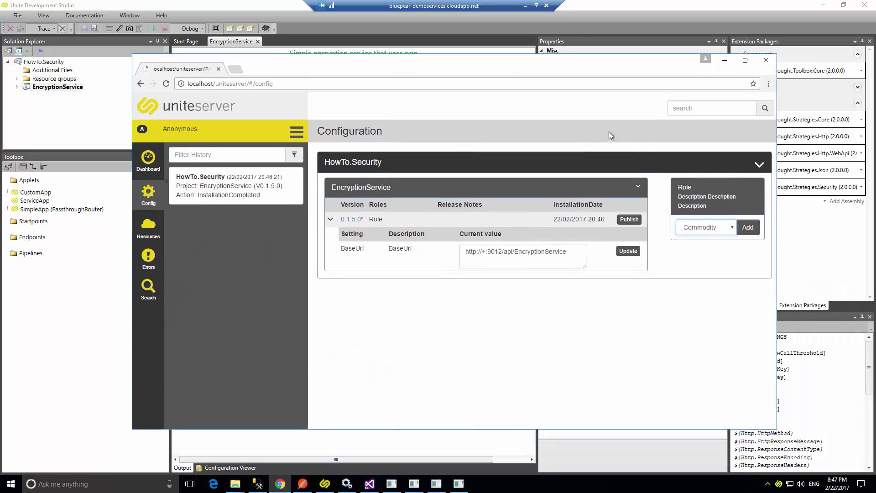
left_click(750, 229)
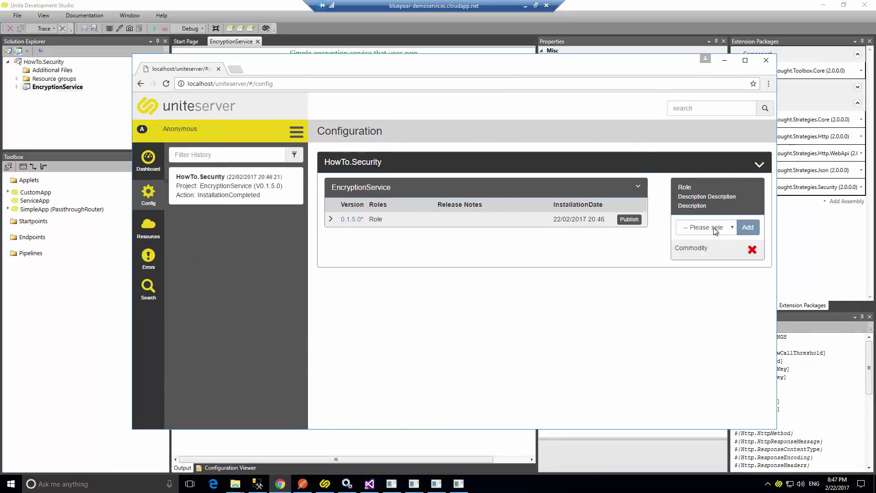
left_click(103, 110)
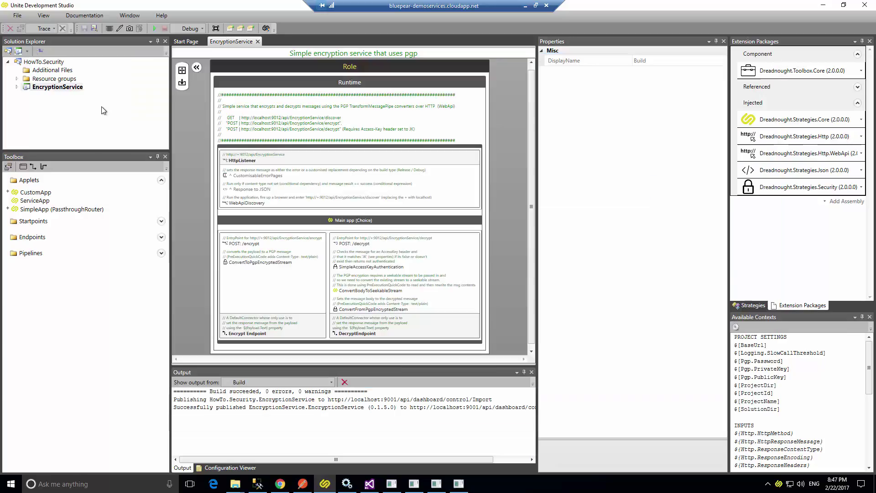
Open the ApplicationHub solution file, closing the current solution.
left_click(188, 43)
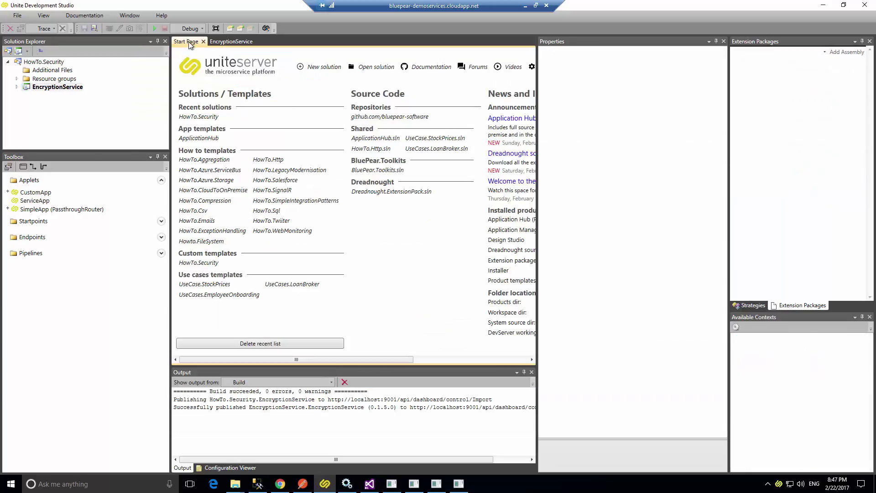
left_click(14, 20)
mouse_move(30, 38)
left_click(103, 37)
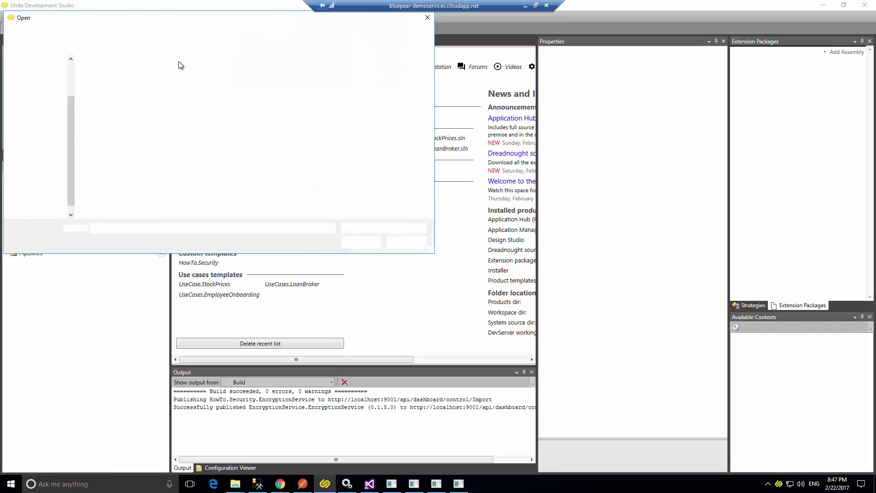
left_click(118, 76)
double_click(118, 75)
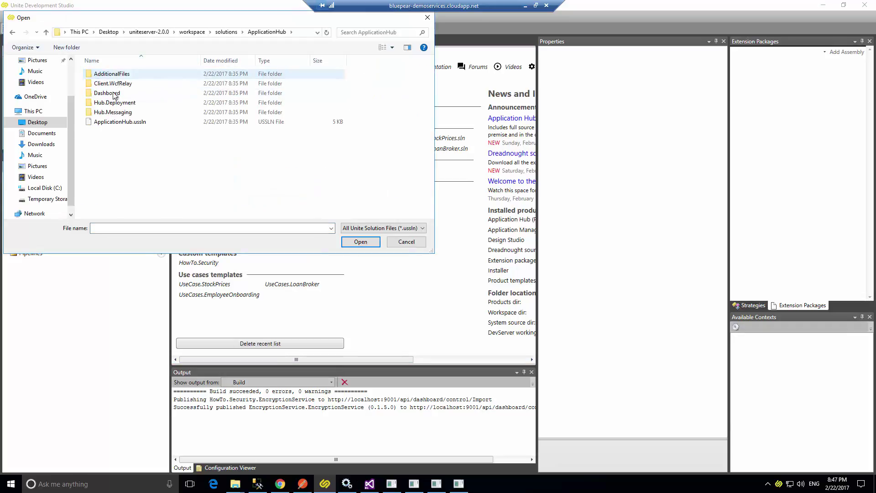
double_click(125, 121)
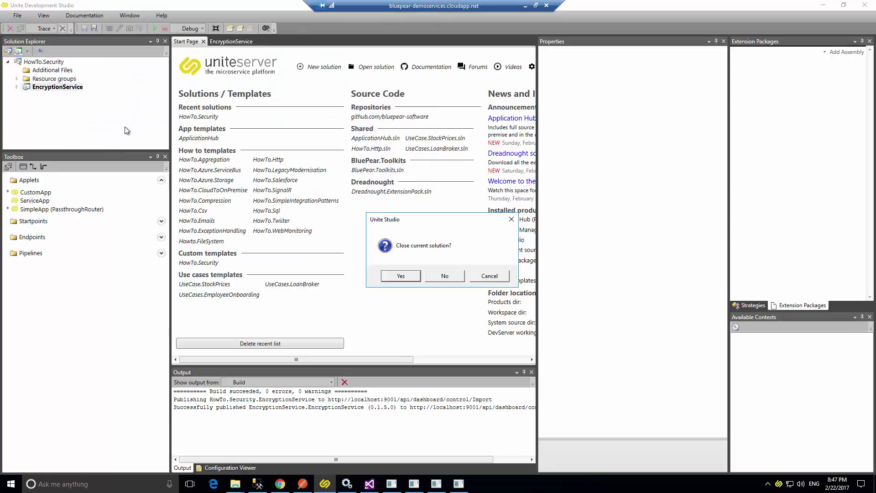
left_click(404, 277)
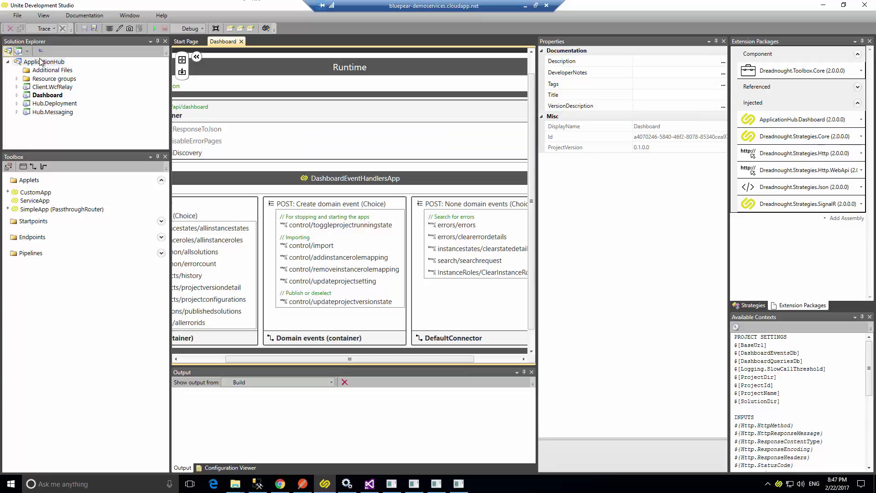
Confirm Client.WcfRelay's InstanceRoleName is Commodity, then close its settings.
left_click(56, 88)
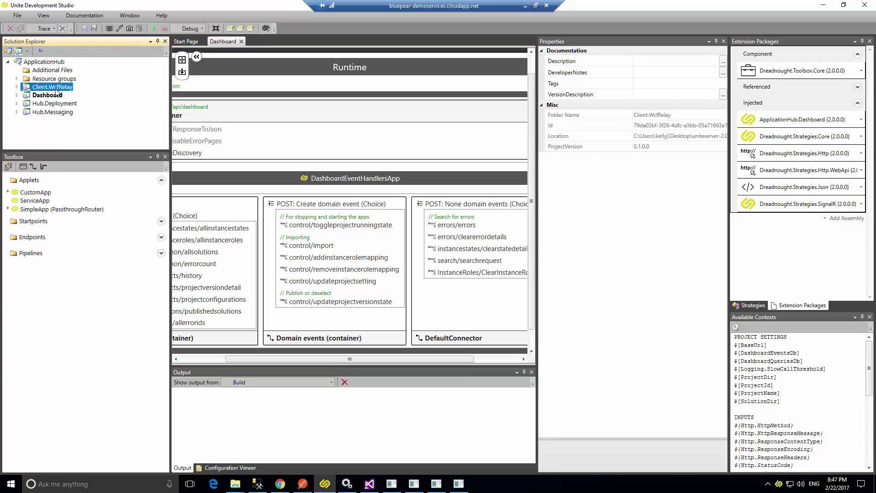
double_click(55, 87)
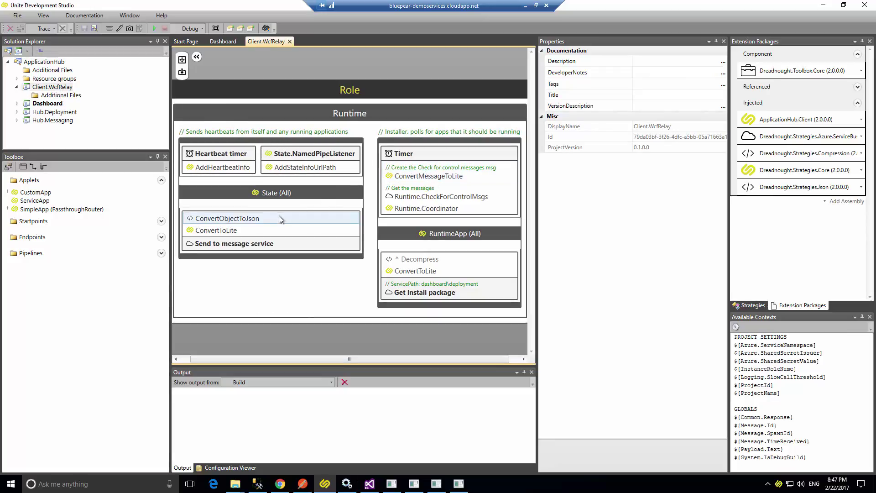
left_click(251, 28)
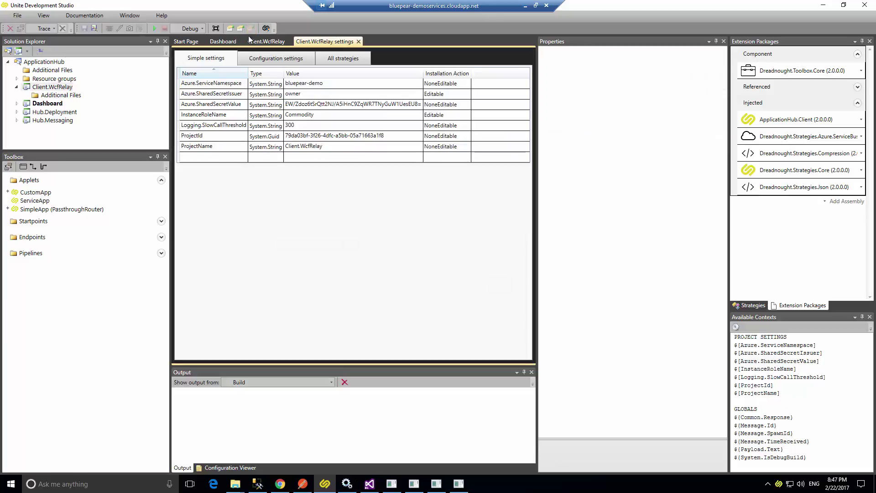
left_click(309, 113)
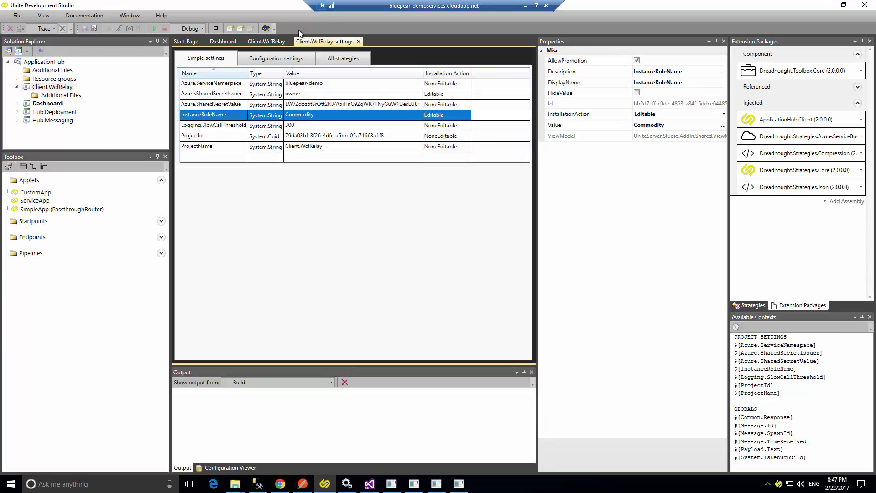
left_click(359, 41)
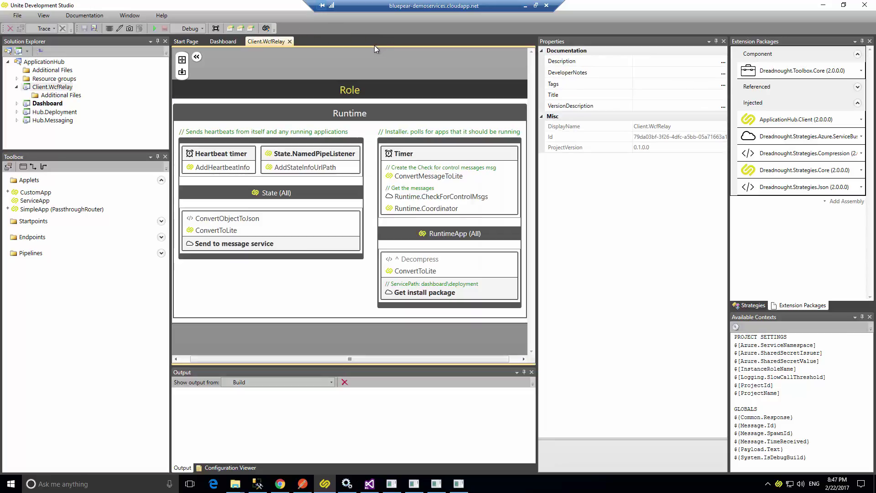
Publish EncryptionService 0.1.5.0 and start it from the Dashboard page.
left_click(824, 5)
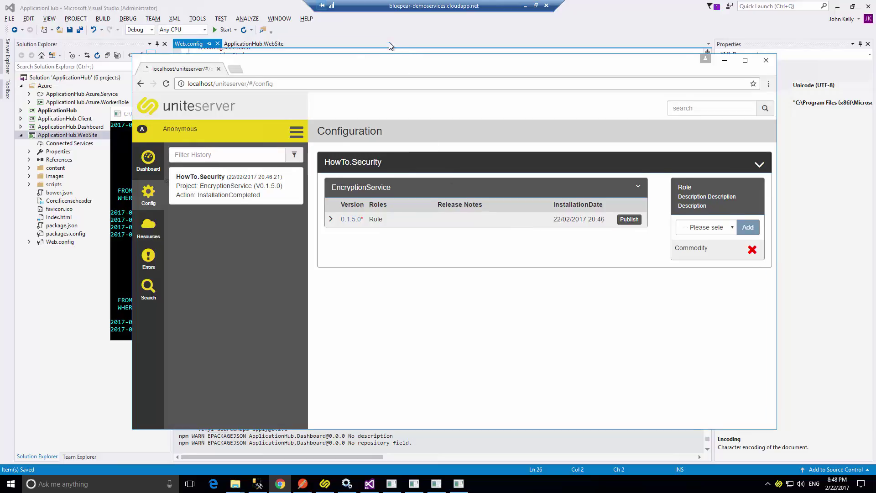
left_click_drag(389, 57, 372, 39)
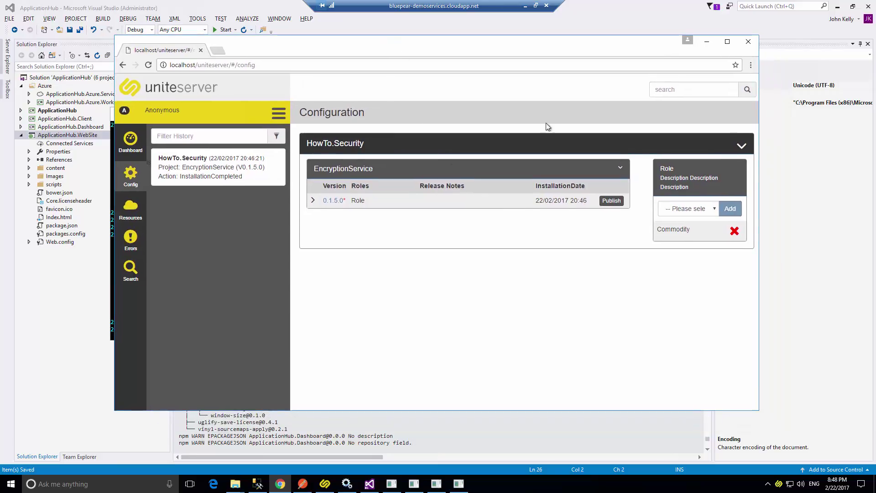
left_click(612, 201)
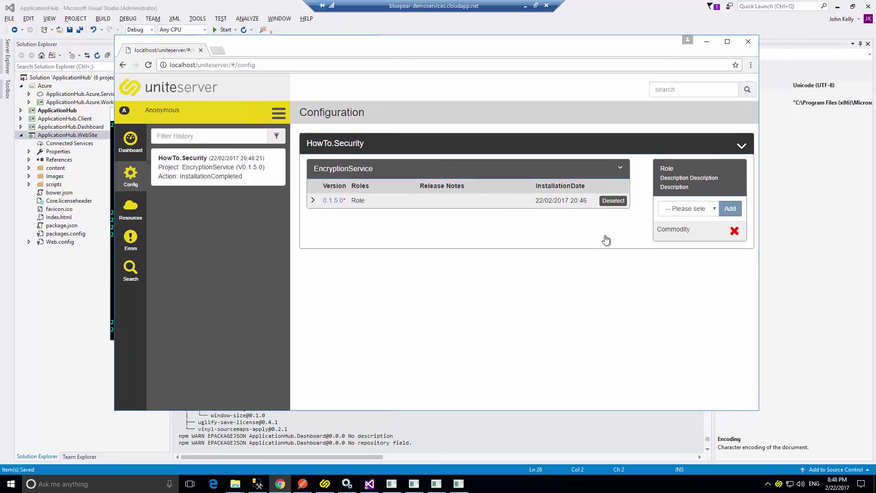
left_click(128, 151)
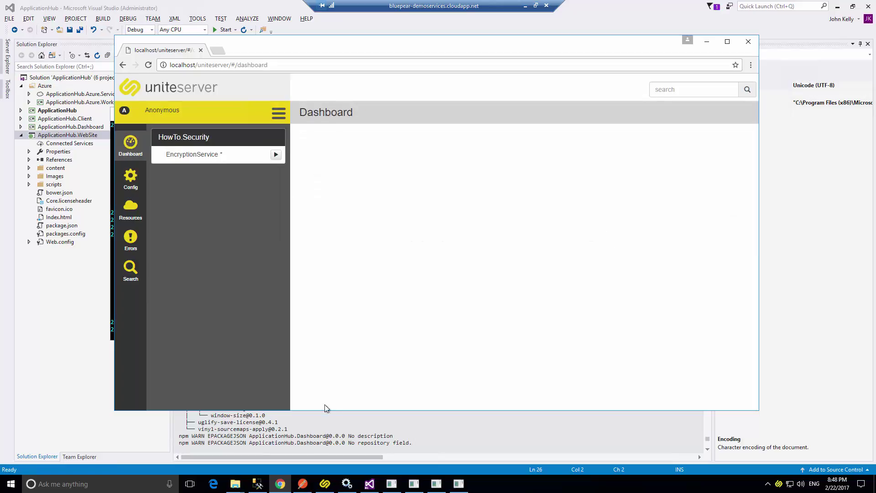
left_click(276, 155)
Send the POST EncryptionService/encrypt request from Postman.
left_click(302, 484)
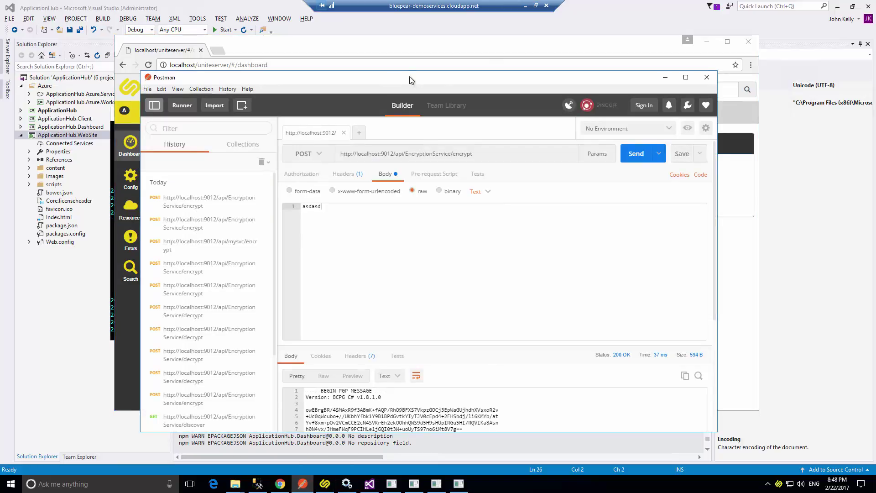
left_click_drag(390, 82, 520, 191)
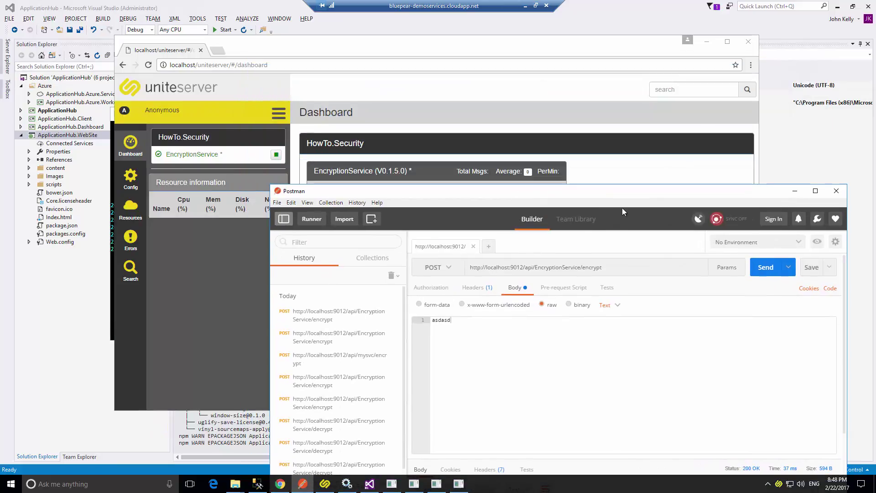
left_click(767, 266)
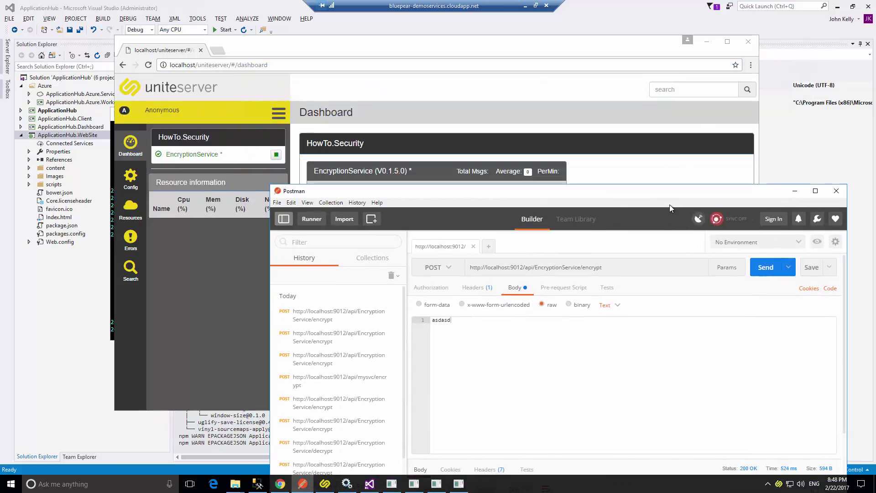
left_click_drag(669, 203, 601, 90)
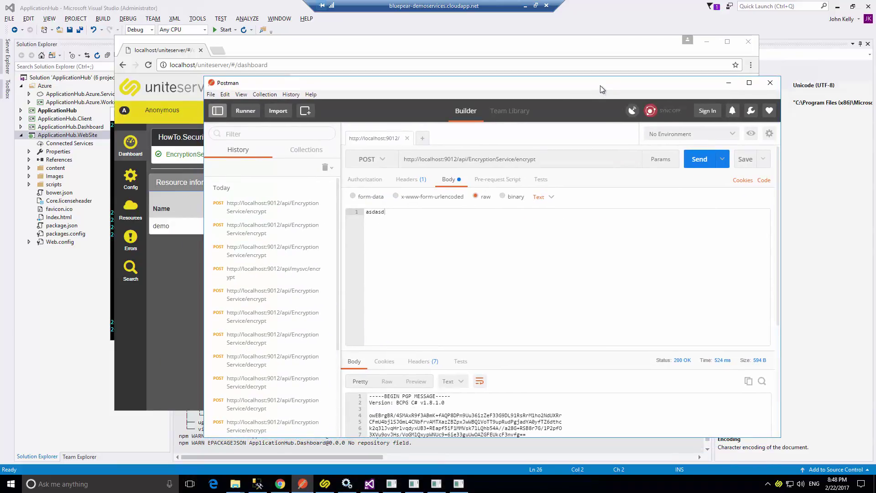
left_click_drag(593, 88, 500, 229)
Resend the encrypt request until demo shows 12 messages, then open the Roles page.
left_click(606, 304)
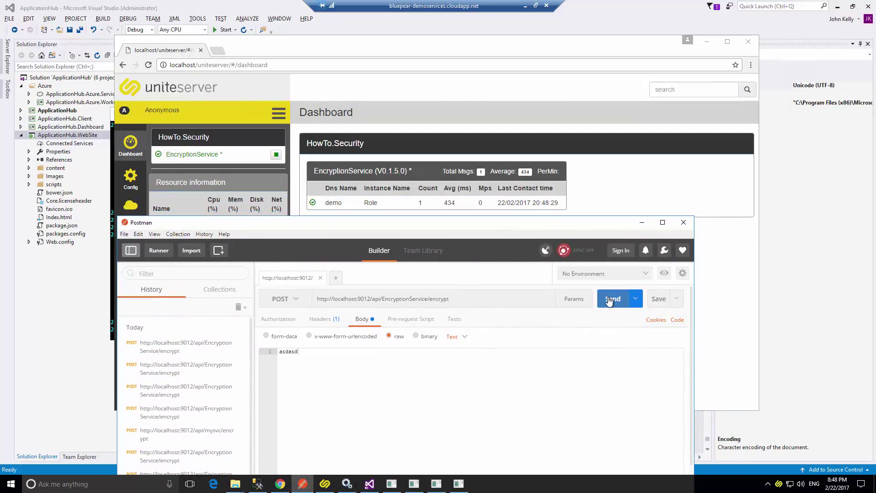
left_click(608, 302)
left_click(609, 301)
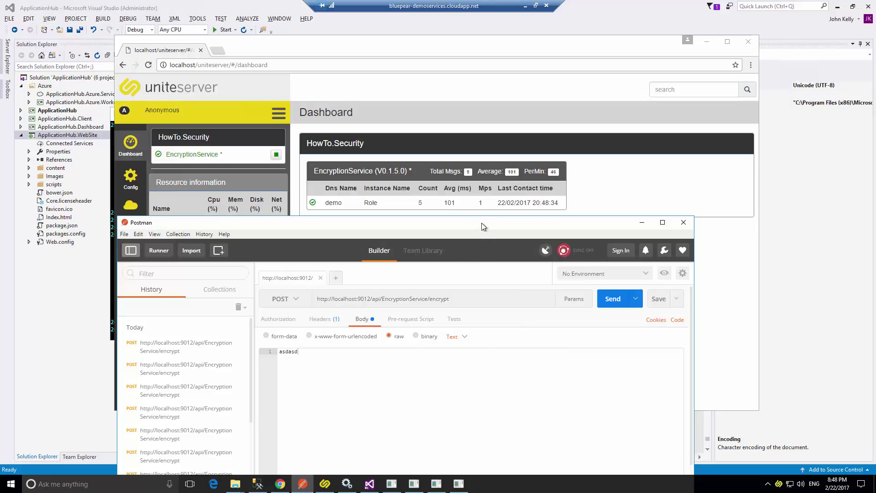
left_click_drag(481, 223, 654, 281)
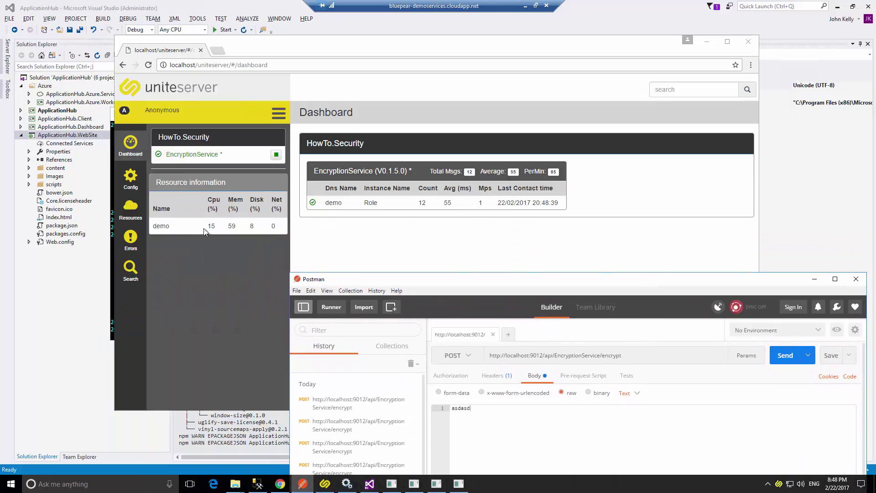
left_click(131, 205)
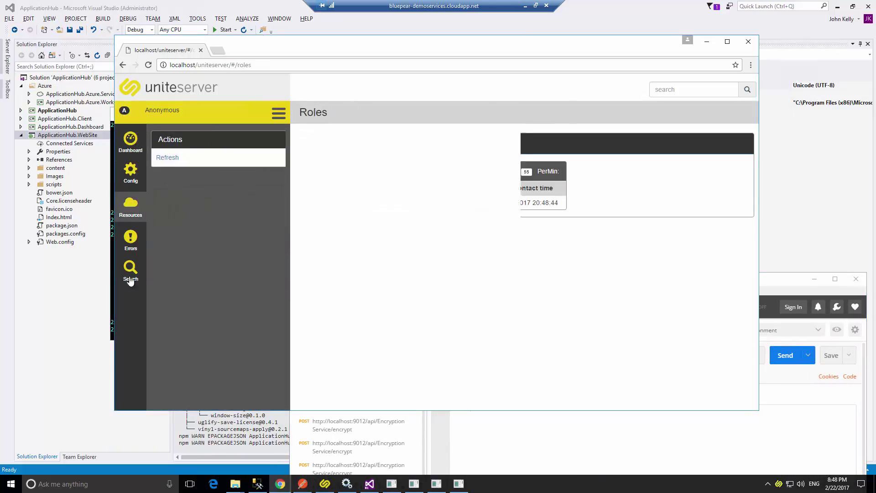
Expand the demo machine under Commodity to see its EncryptionService project.
left_click(306, 180)
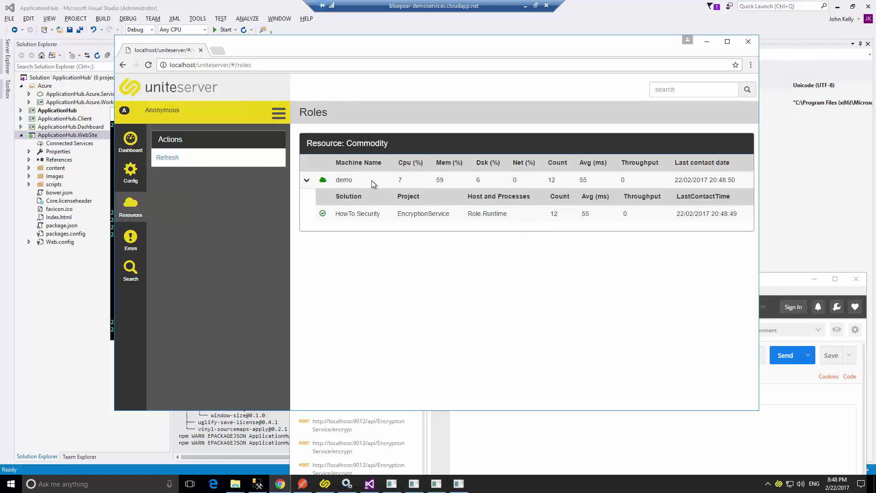
left_click_drag(364, 214, 450, 214)
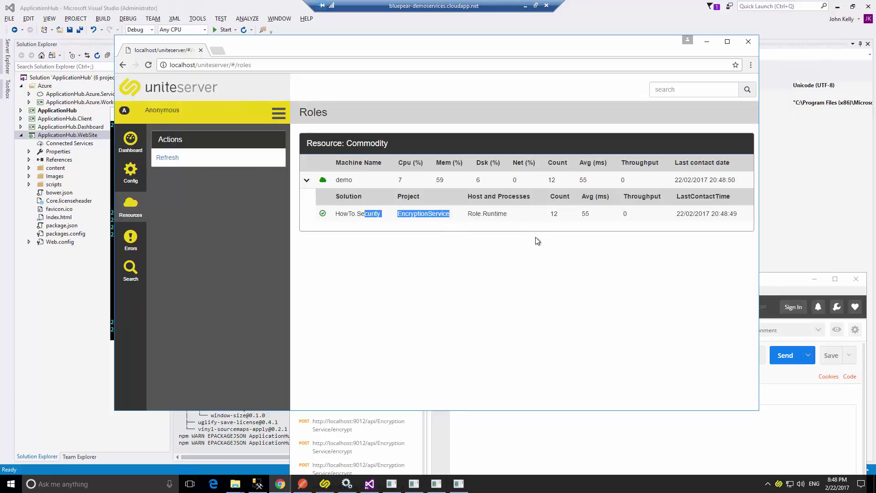
left_click(593, 209)
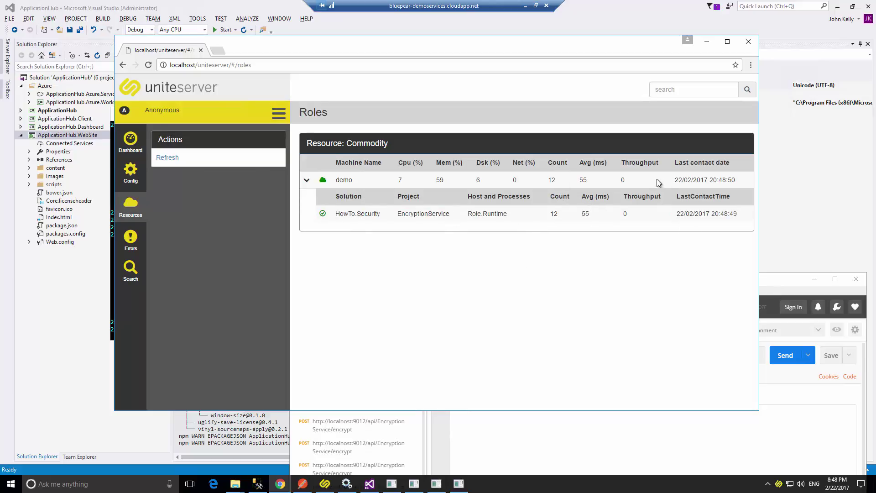
Review EncryptionService 0.1.5.0 version details from Search, ending on the Configuration page.
left_click(124, 282)
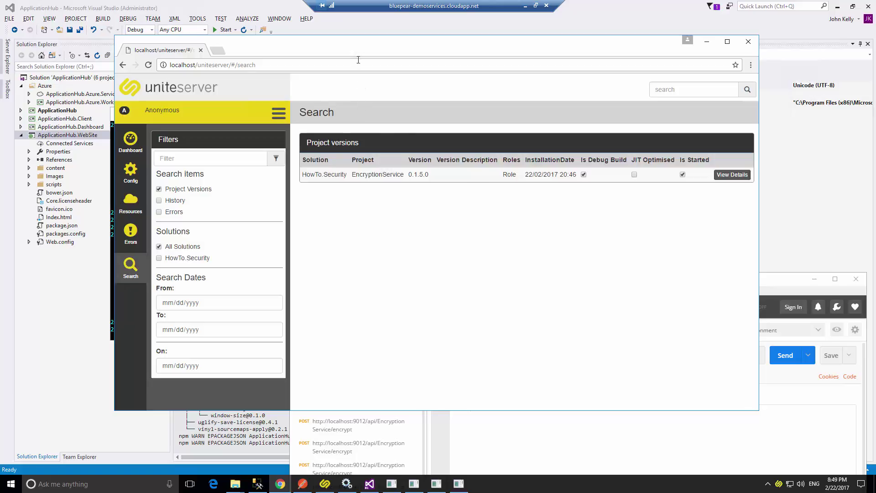
left_click_drag(352, 46, 337, 23)
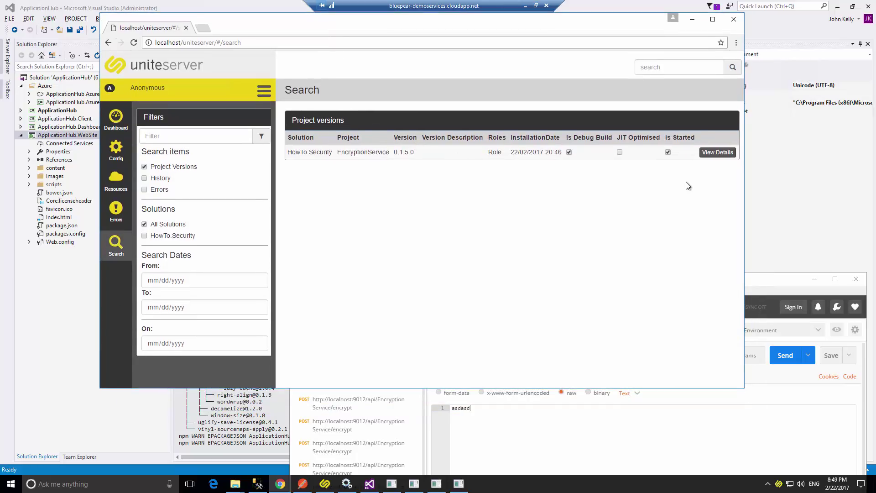
left_click(717, 155)
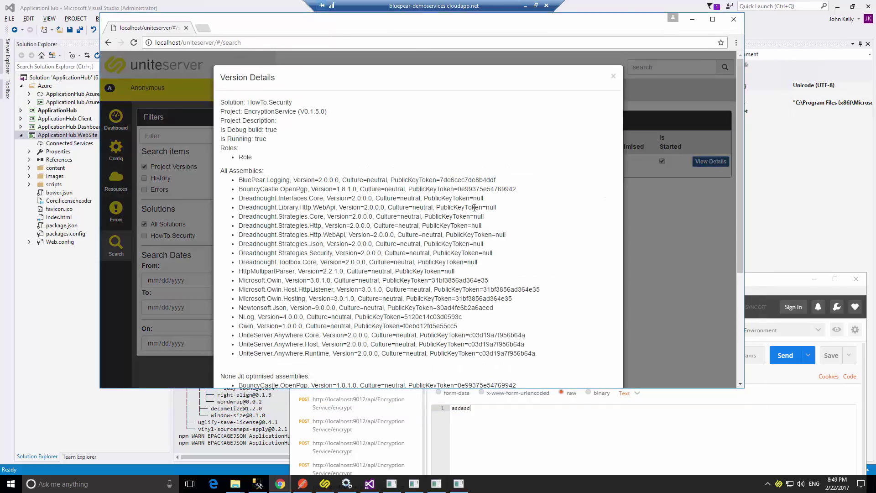
scroll(416, 236, "down", 2)
scroll(346, 220, "up", 1)
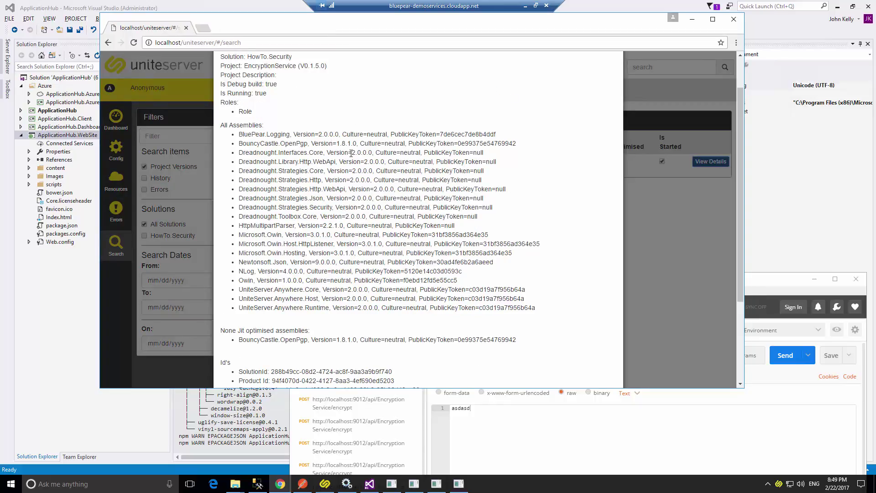
scroll(361, 274, "down", 3)
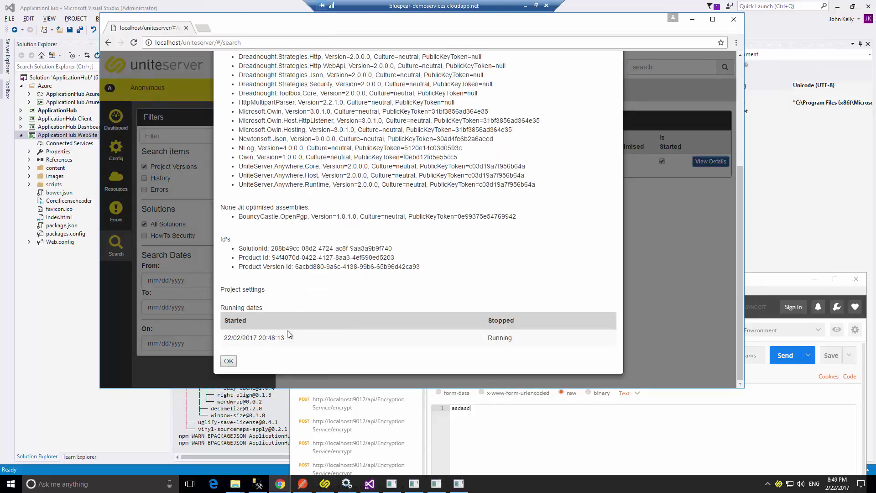
scroll(288, 337, "up", 4)
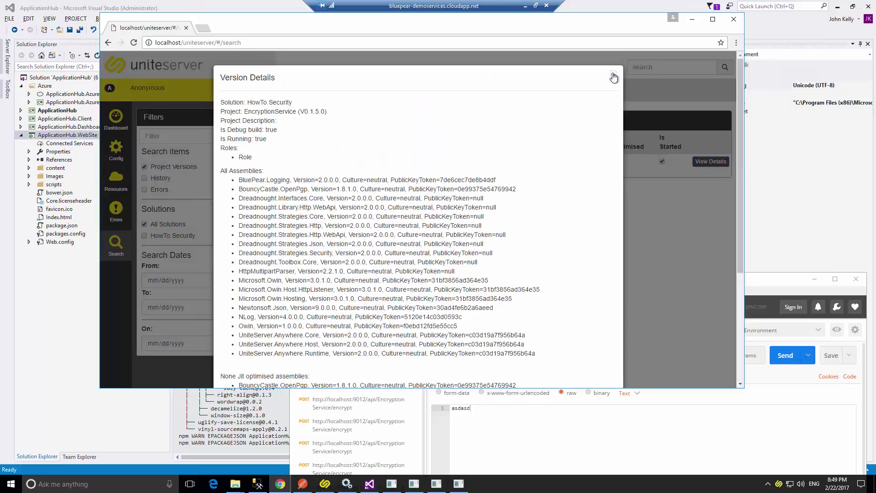
left_click(614, 78)
left_click(114, 152)
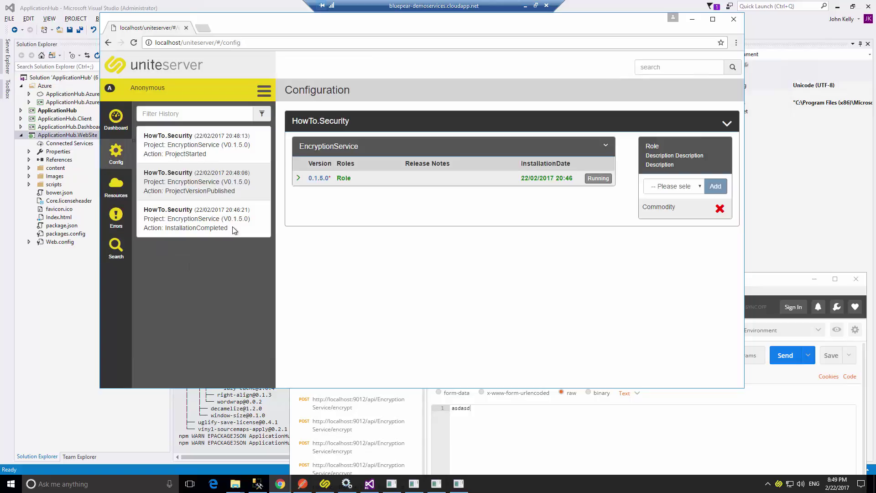
Review EncryptionService's history entries, briefly filtering them by 'in', then return to Visual Studio.
left_click_drag(230, 229, 196, 227)
left_click(196, 249)
left_click(201, 117)
type("in")
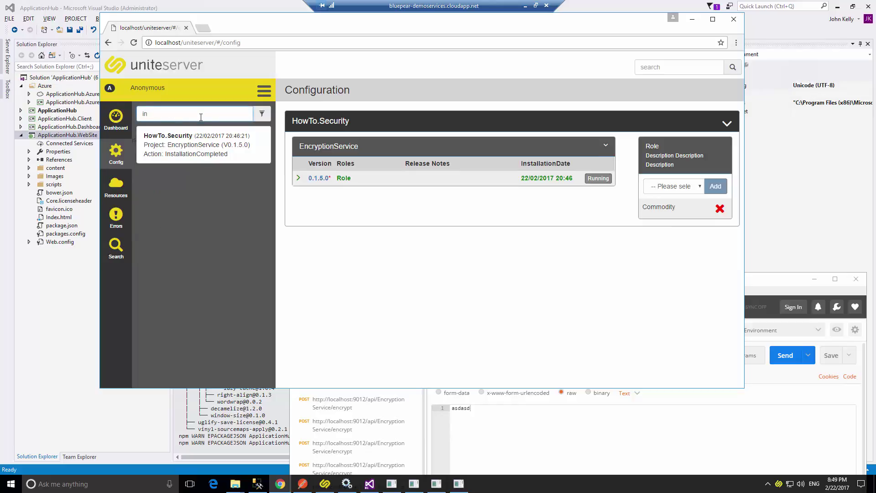
key("BackSpace")
key("BackSpace")
left_click(371, 286)
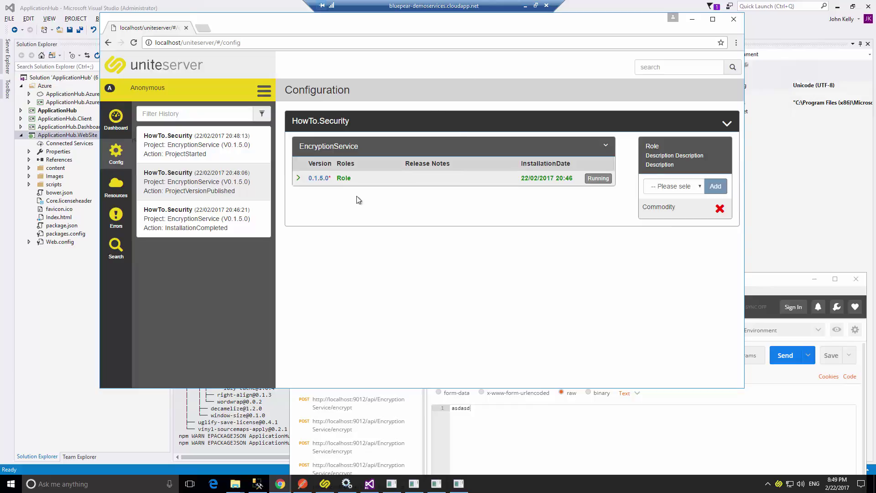
left_click(370, 485)
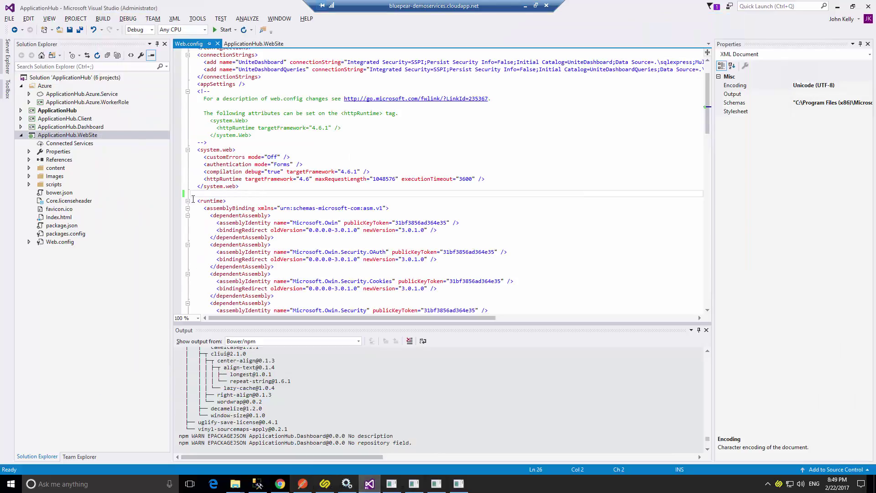
Open ServiceConfiguration.Cloud.cscfg from the ApplicationHub.Azure.Service project for editing.
left_click_drag(171, 157, 194, 154)
left_click(21, 136)
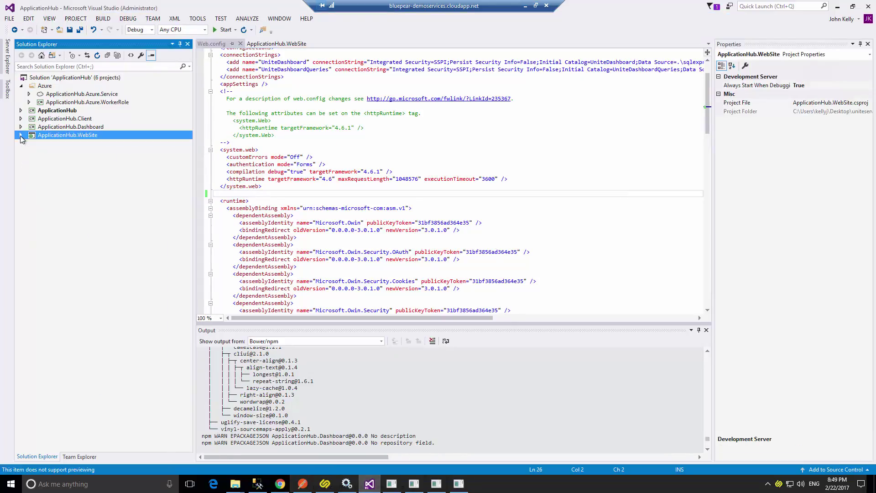
left_click(65, 96)
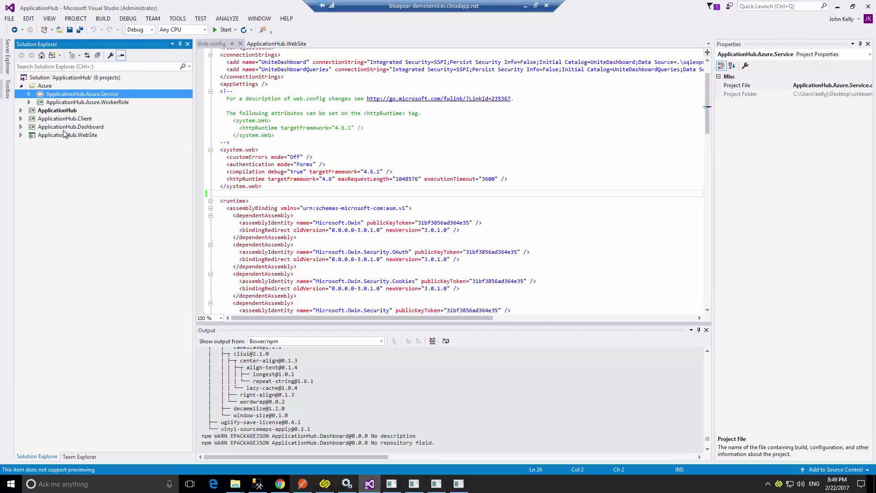
left_click(29, 94)
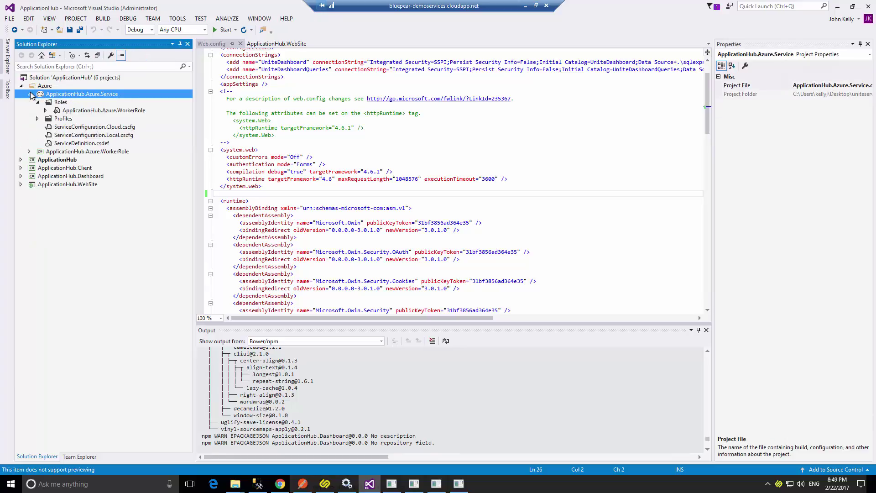
left_click(30, 152)
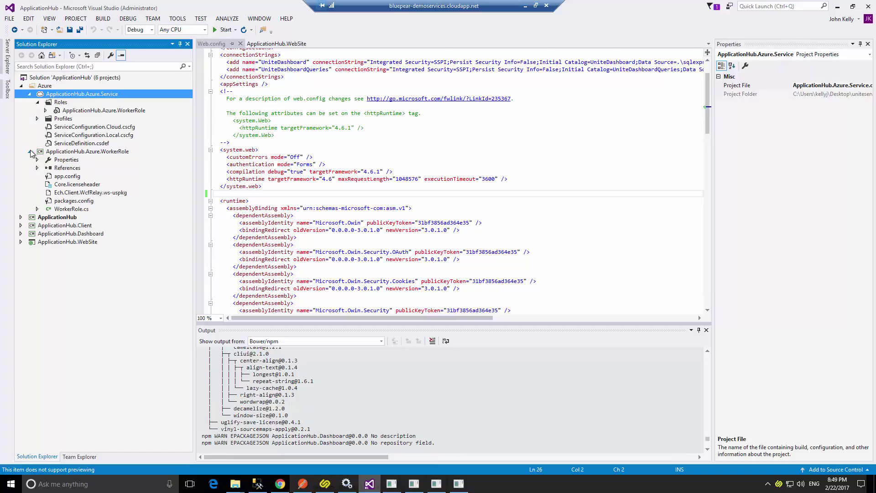
left_click(30, 152)
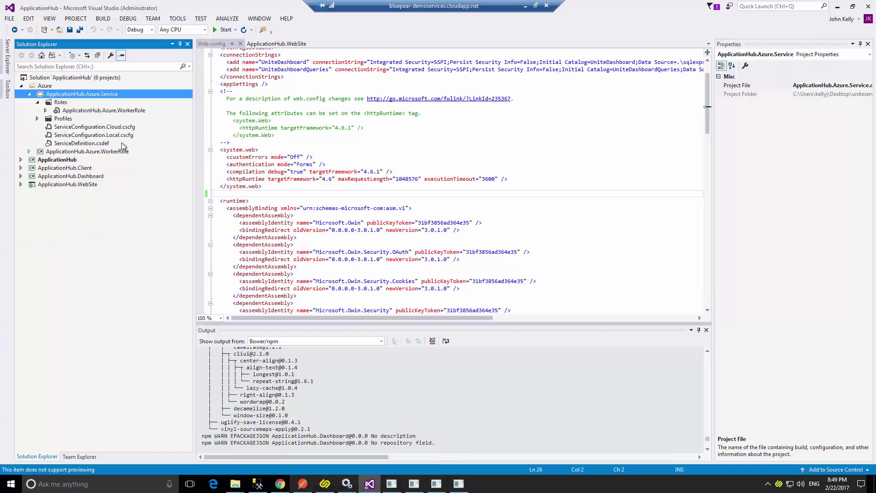
right_click(71, 94)
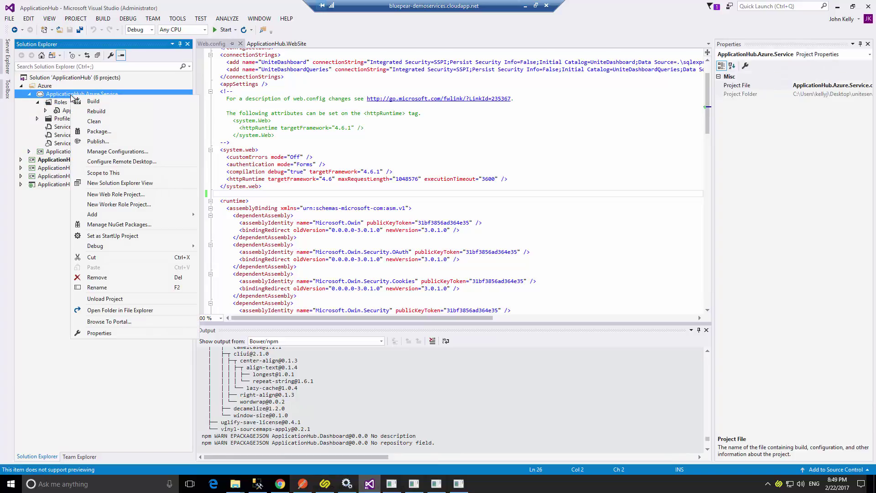
left_click(60, 143)
left_click(82, 129)
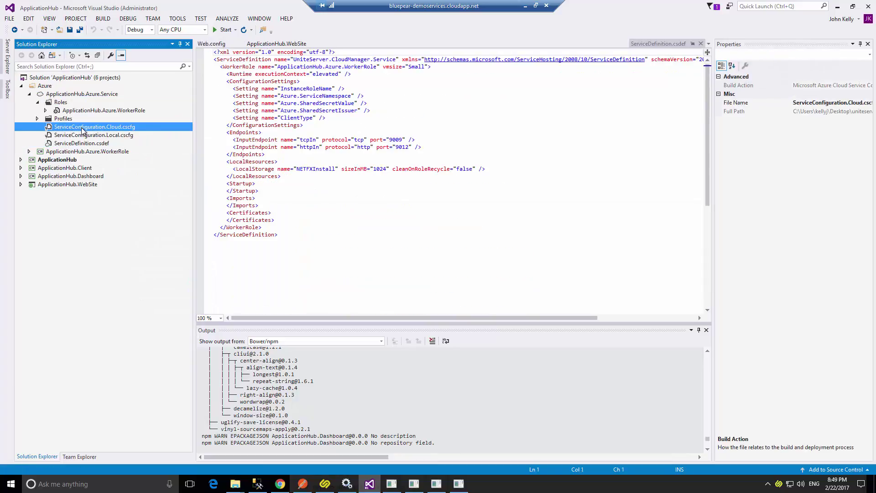
double_click(83, 128)
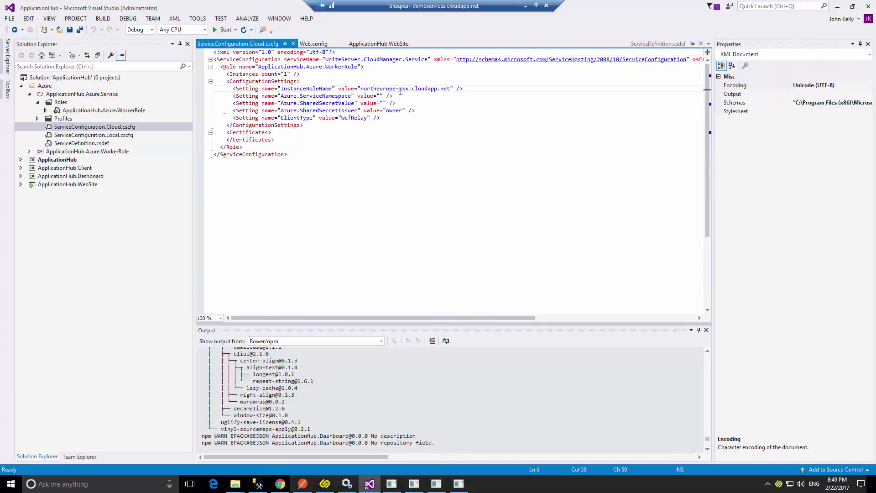
Replace the xxx placeholder so InstanceRoleName reads northeurope-demo.cloudapp.net.
double_click(403, 89)
key("Delete")
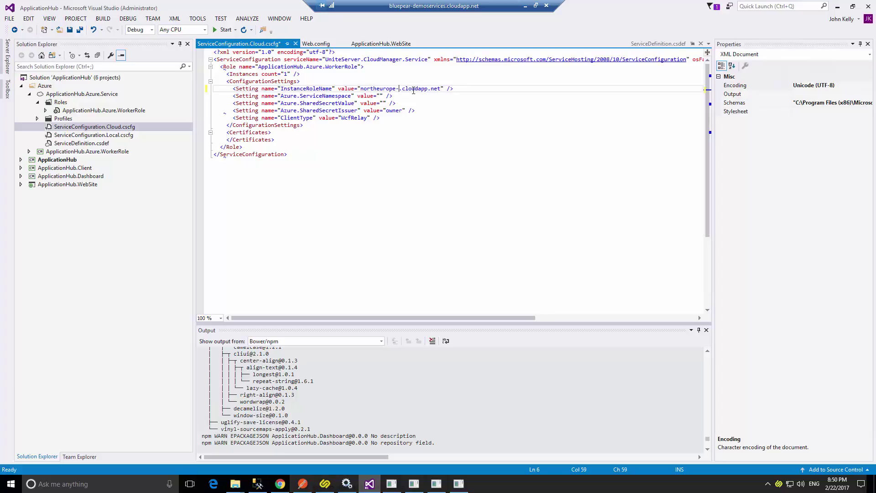
type("demo")
left_click(326, 485)
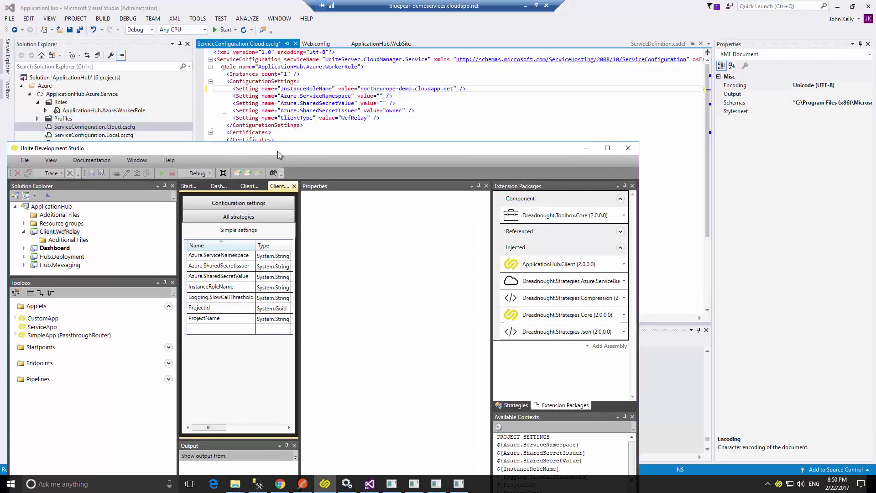
Copy the WcfRelay client's shared secret into the .cscfg's Azure.SharedSecretValue.
left_click_drag(277, 152, 348, 164)
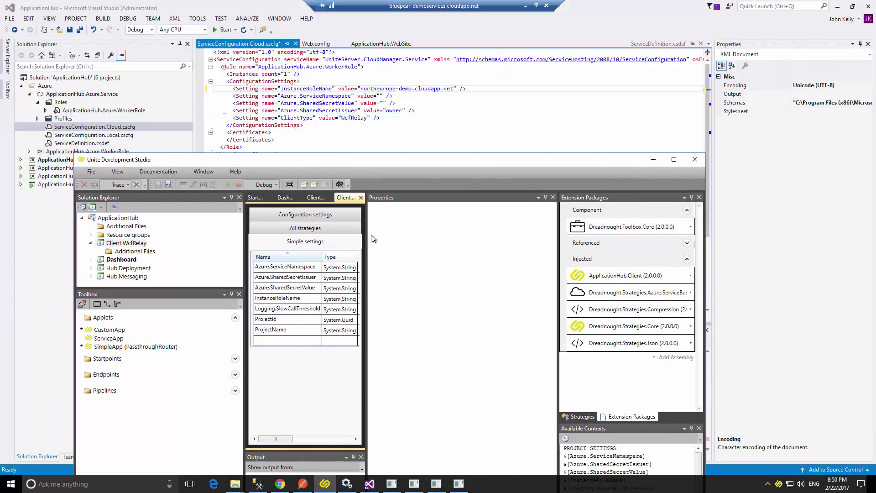
left_click_drag(367, 234, 458, 242)
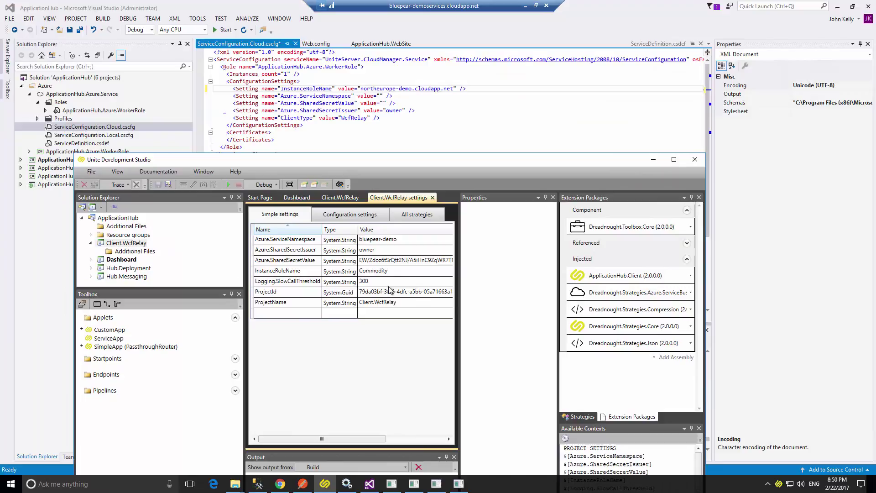
left_click(392, 260)
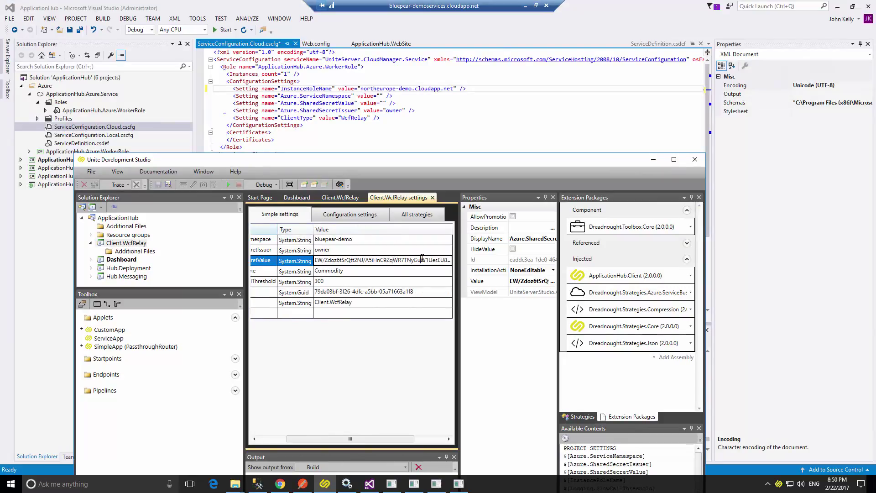
key("ctrl+a")
key("ctrl+c")
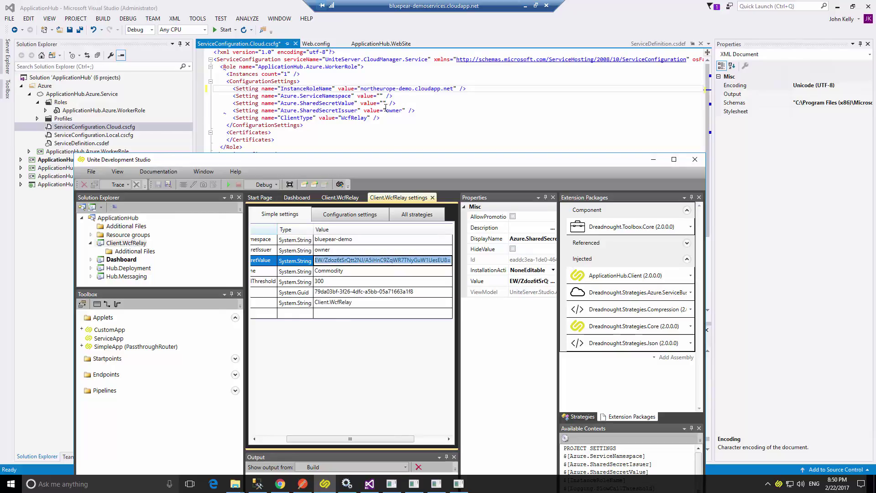
left_click(384, 103)
key("ctrl+v")
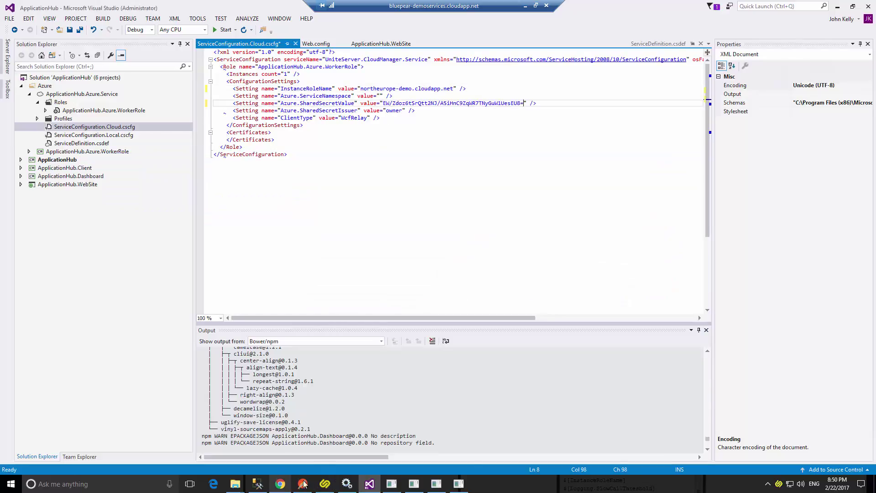
Copy the bluepear-demo namespace into the .cscfg's Azure.ServiceNamespace value.
left_click(324, 485)
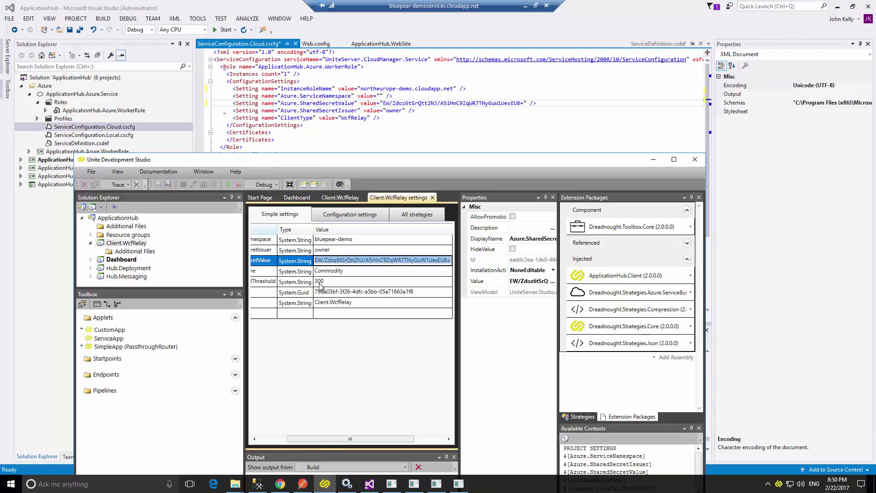
left_click(343, 242)
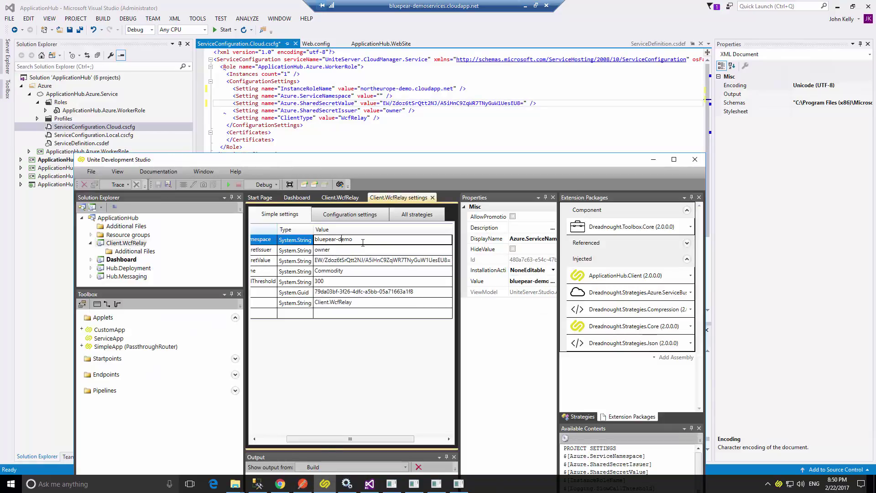
left_click_drag(321, 237, 294, 240)
key("ctrl+c")
left_click(345, 76)
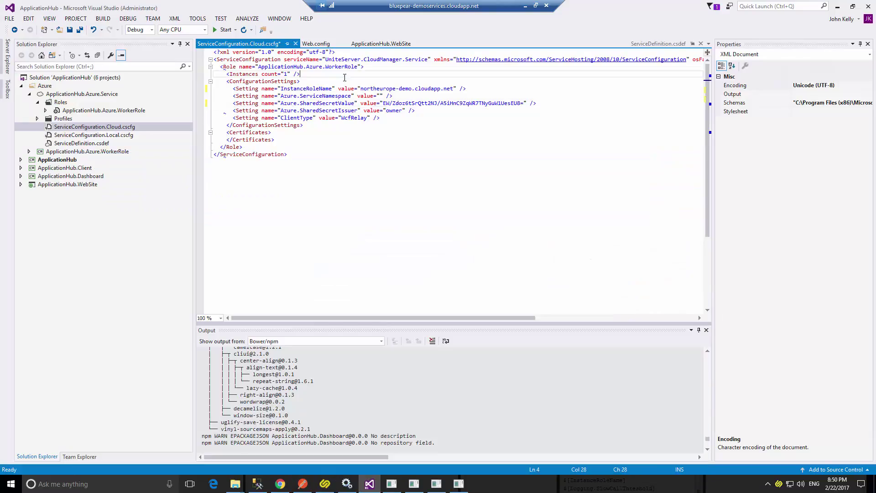
left_click(380, 97)
key("ctrl+v")
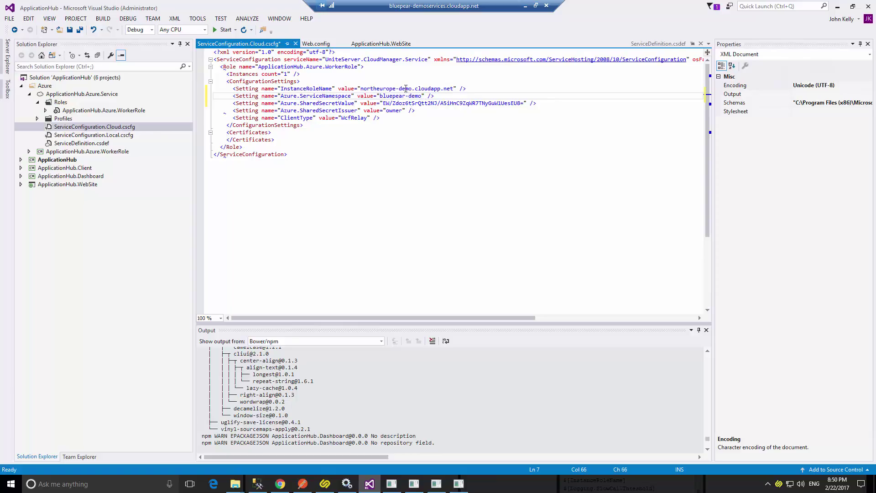
left_click(272, 176)
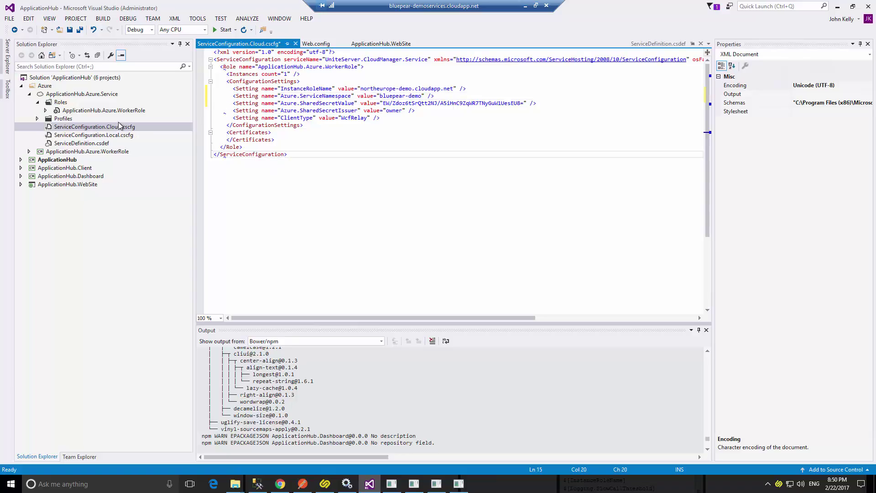
left_click(86, 94)
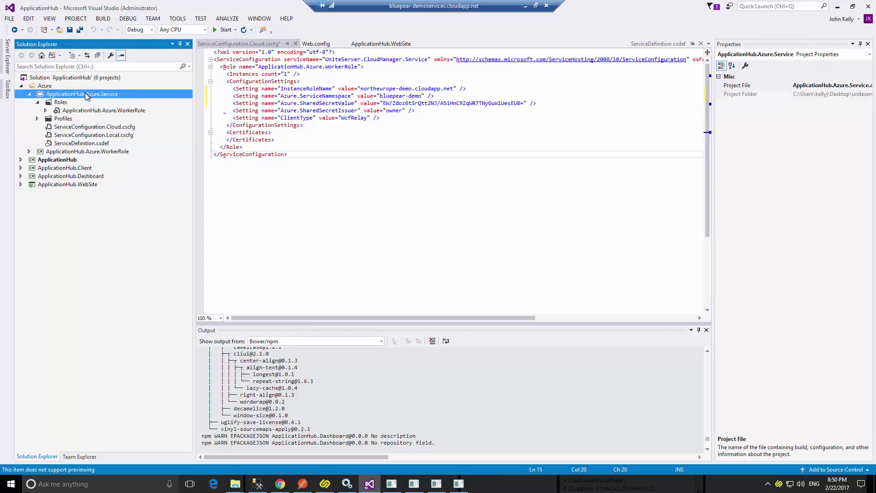
Disable Application Insights in the Azure service's publish wizard and save the profile.
right_click(87, 95)
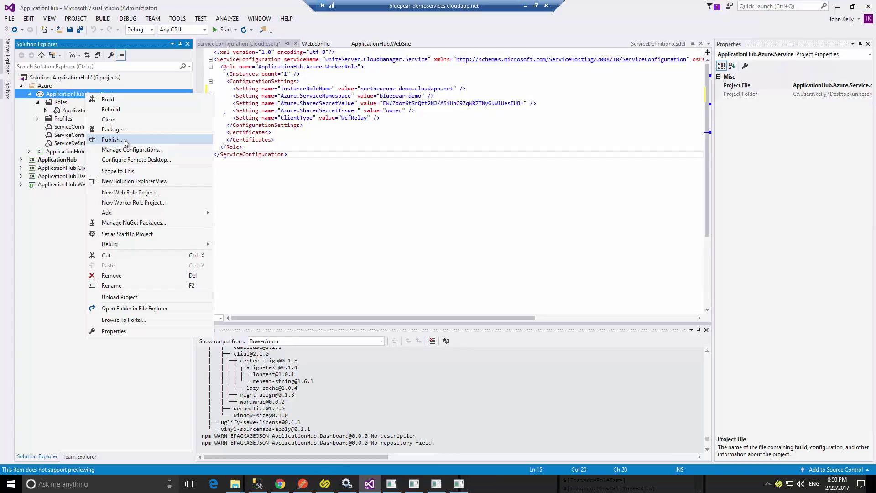
left_click(124, 140)
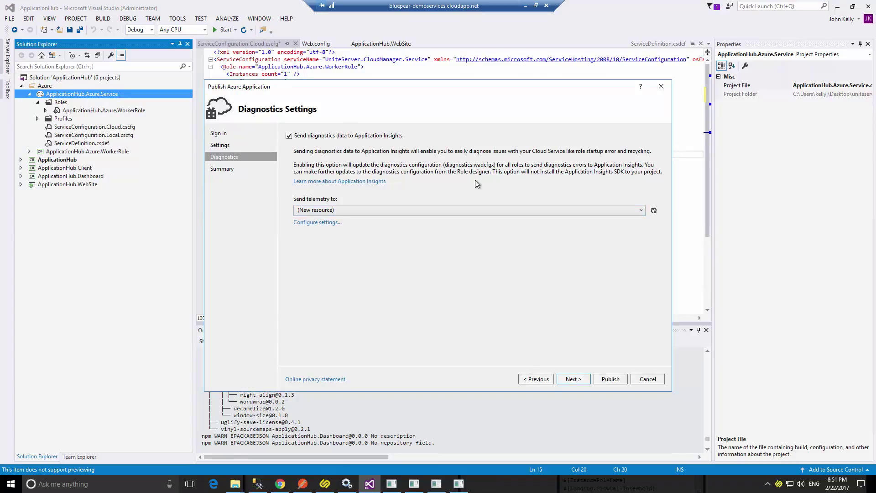
left_click(336, 137)
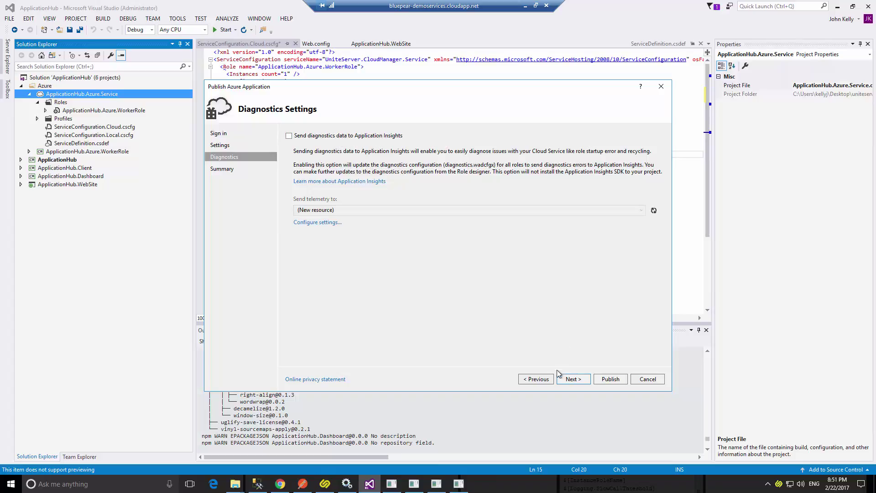
left_click(541, 381)
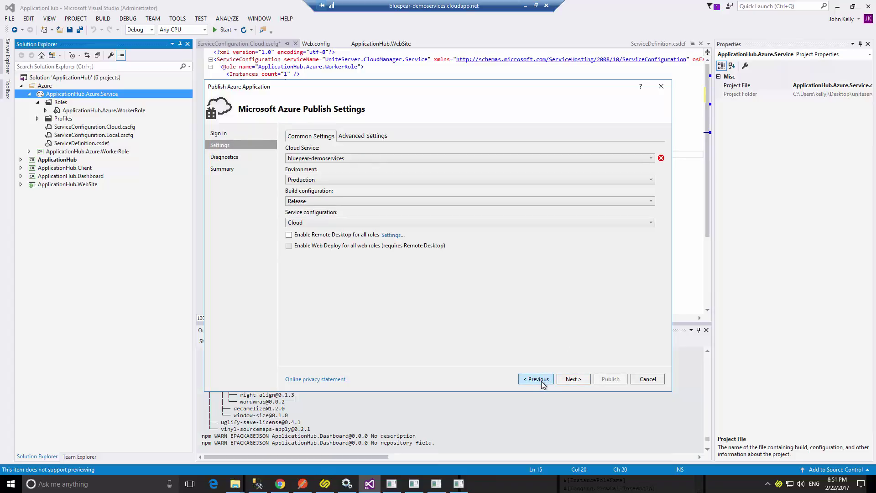
left_click_drag(346, 87, 323, 126)
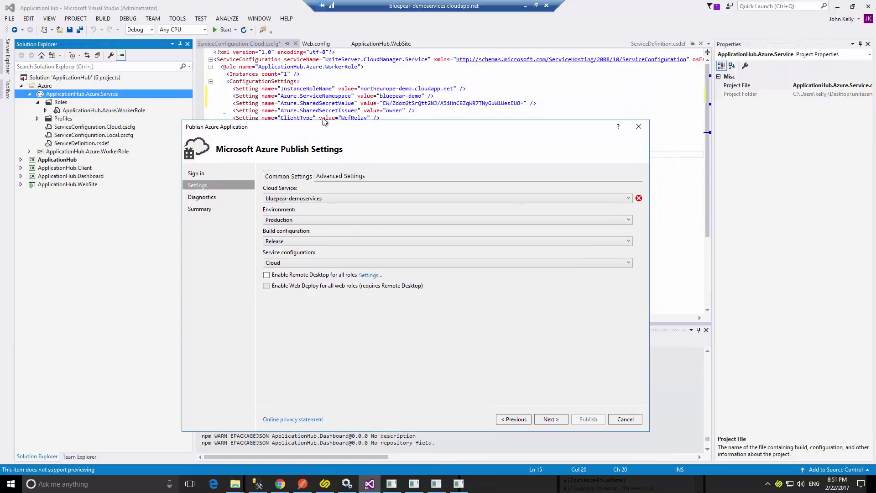
left_click(625, 419)
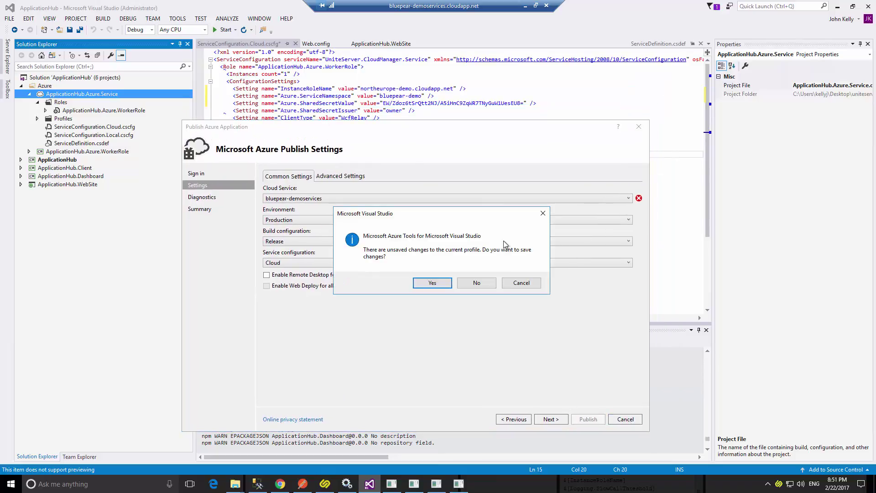
left_click(432, 283)
Copy northeurope-demo, reopen publishing, and choose <Create New> for the Cloud Service.
left_click_drag(360, 89, 413, 90)
key("ctrl+c")
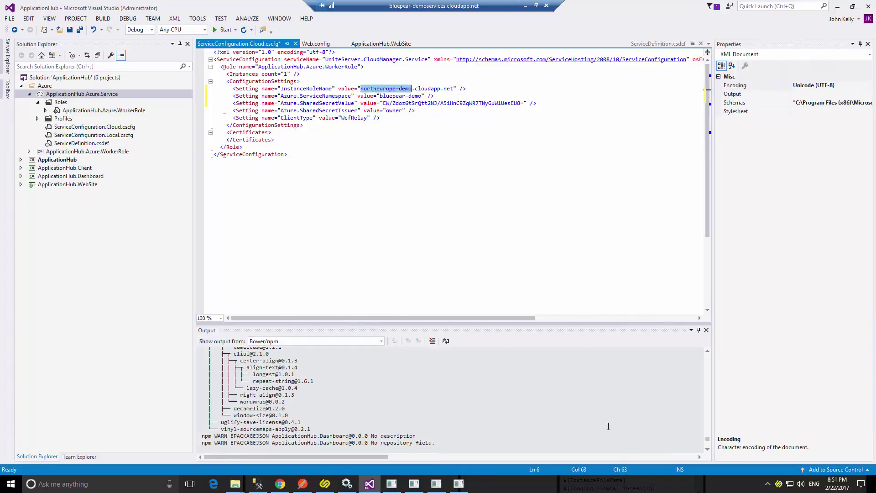
right_click(73, 94)
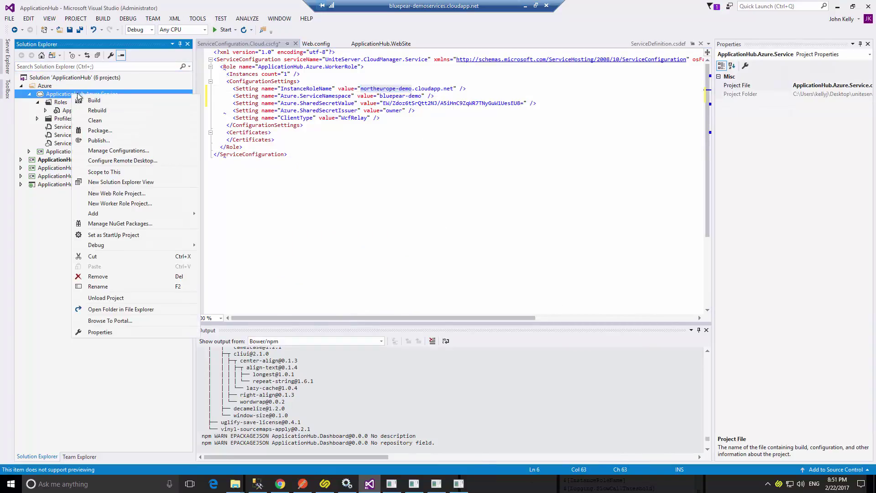
left_click(116, 141)
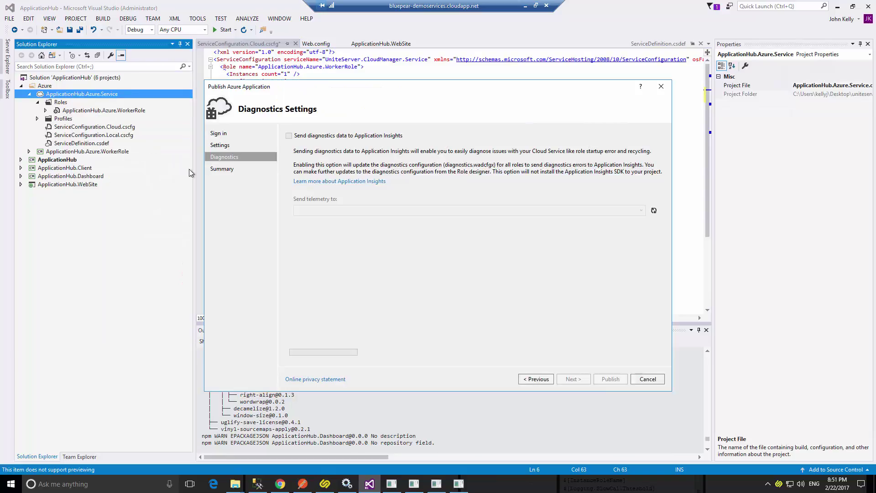
left_click(537, 379)
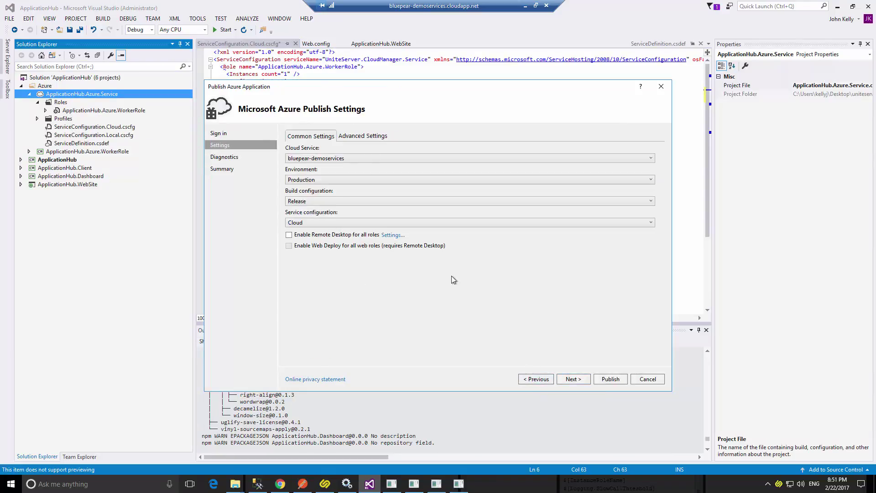
left_click(320, 163)
left_click(321, 193)
Create the northeurope-demo cloud service in the North Europe region.
left_click(376, 262)
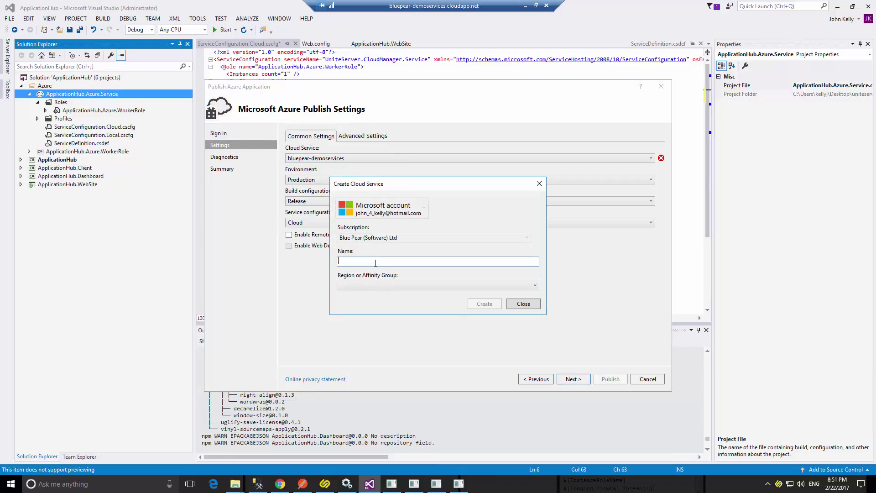
key("ctrl+v")
left_click(370, 284)
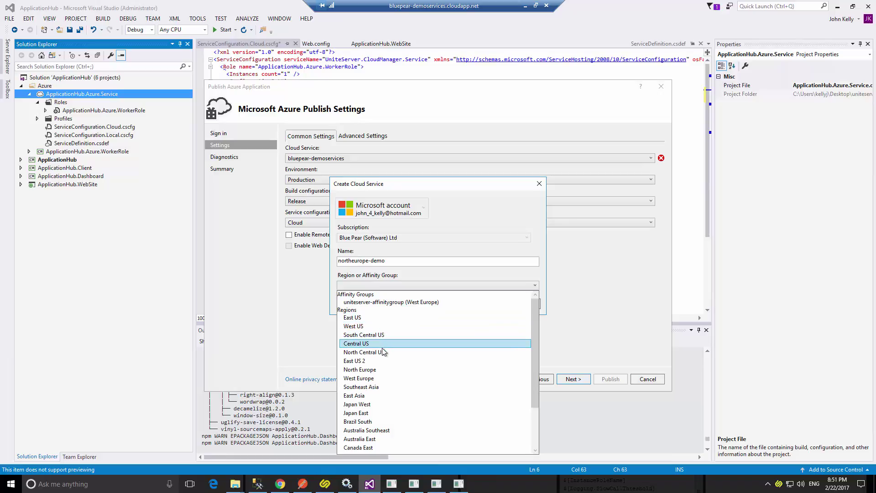
left_click(389, 370)
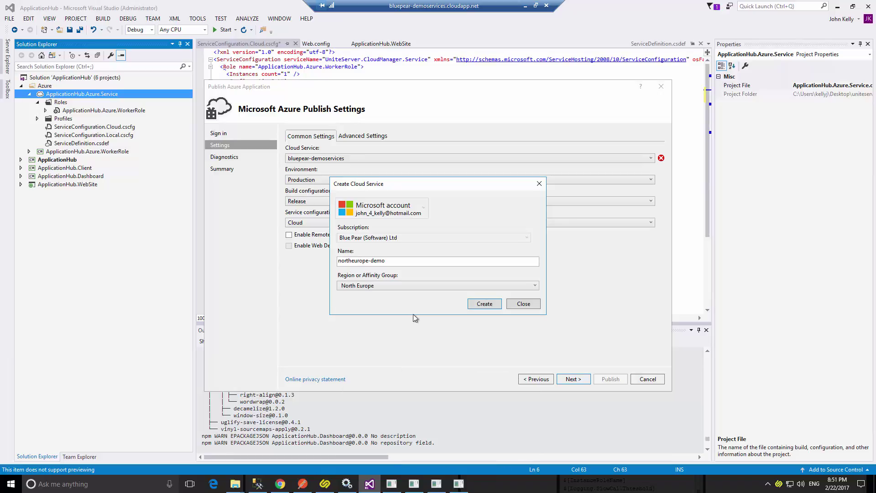
left_click(495, 305)
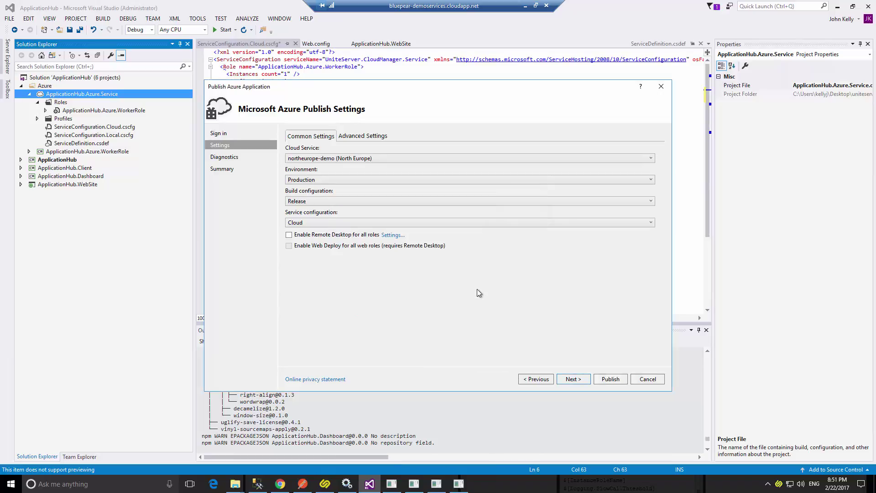
Advance through diagnostics to the summary and publish the Azure application.
left_click(573, 379)
left_click(575, 383)
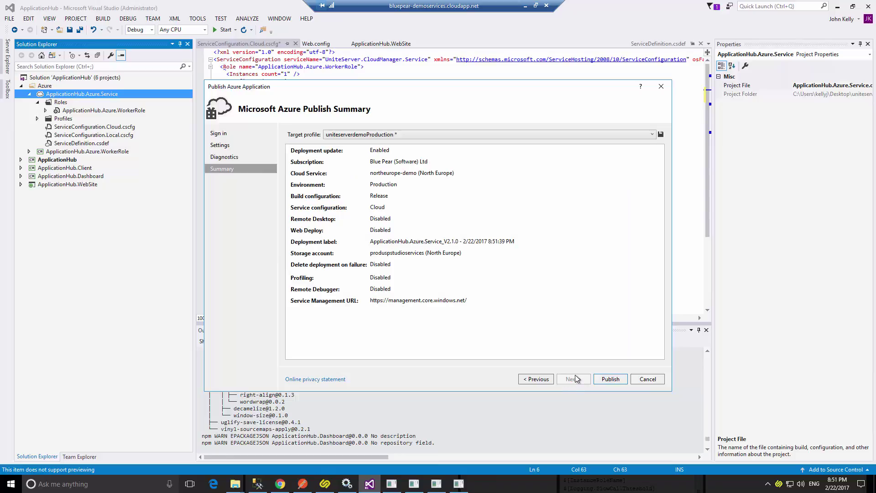
left_click(612, 379)
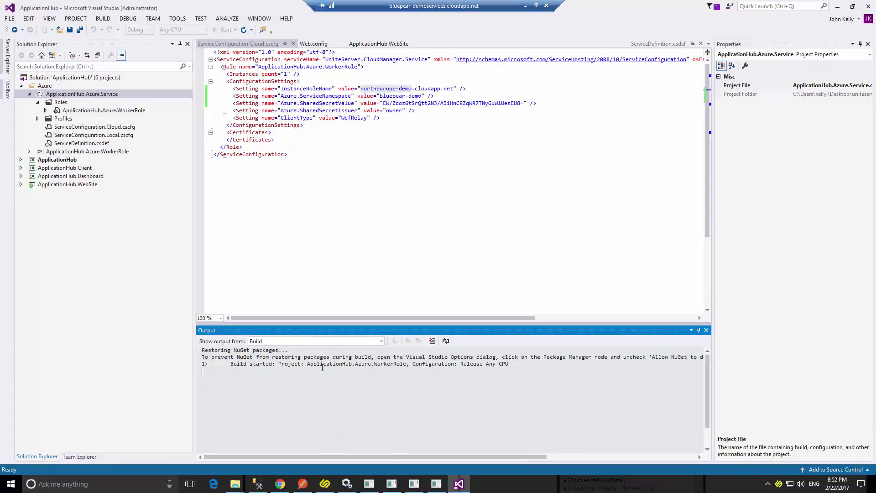
Check the completed northeurope-demo Production deployment details, then switch to Unite Development Studio.
left_click_drag(305, 323, 309, 310)
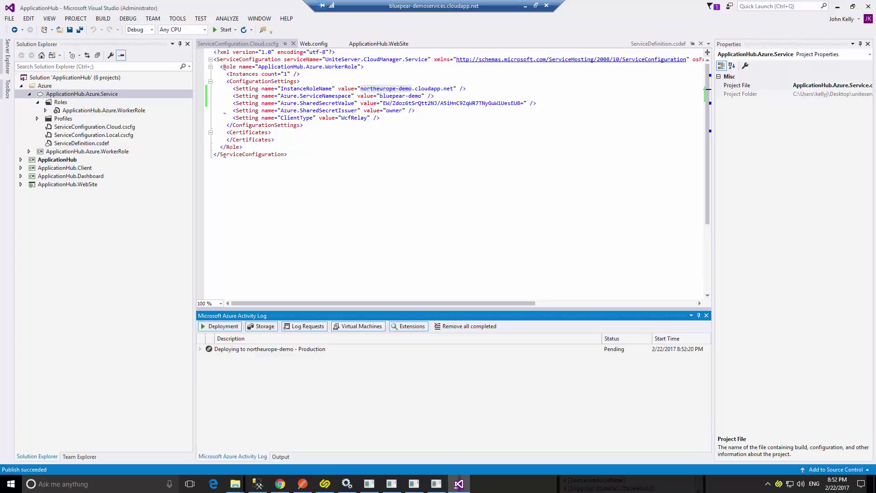
left_click(200, 350)
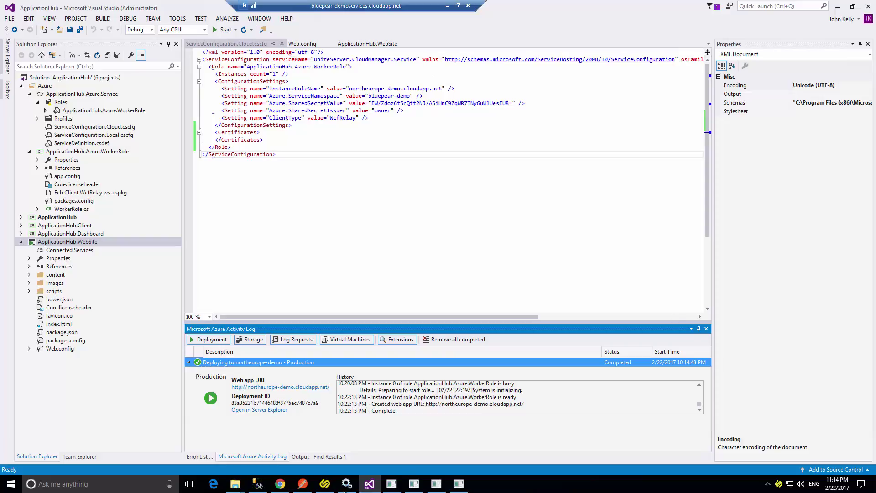
left_click(326, 484)
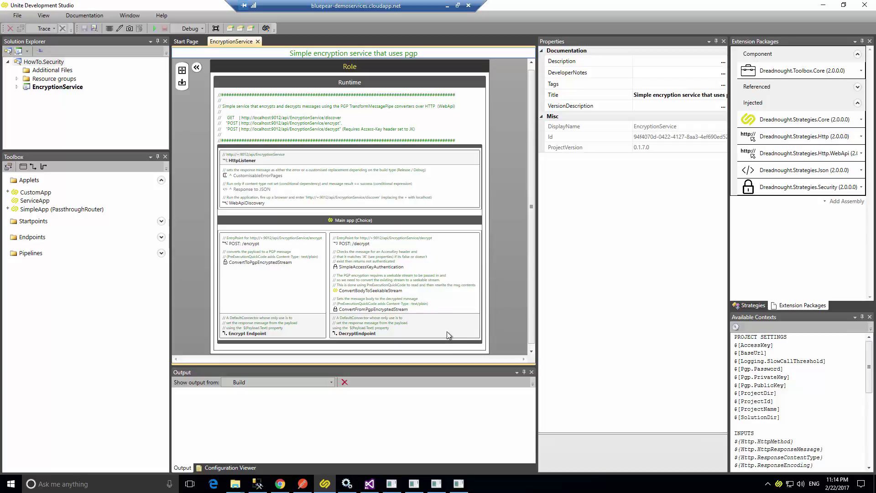
Look up the Azure machine's name on the Unite Server resources page.
left_click(280, 484)
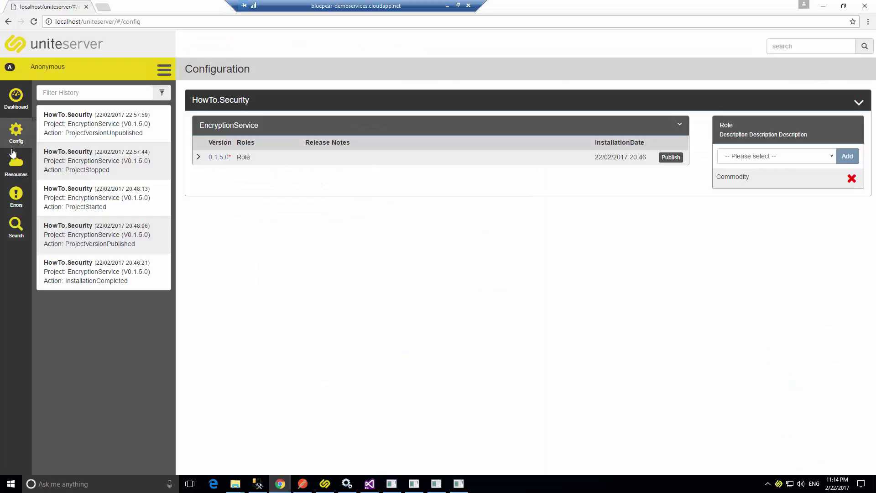
left_click(14, 166)
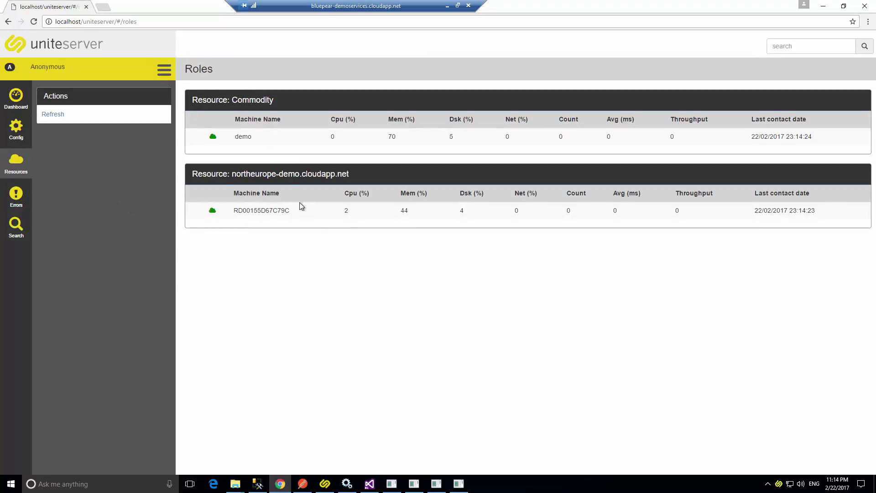
left_click_drag(290, 212, 244, 212)
left_click(247, 213)
left_click(11, 129)
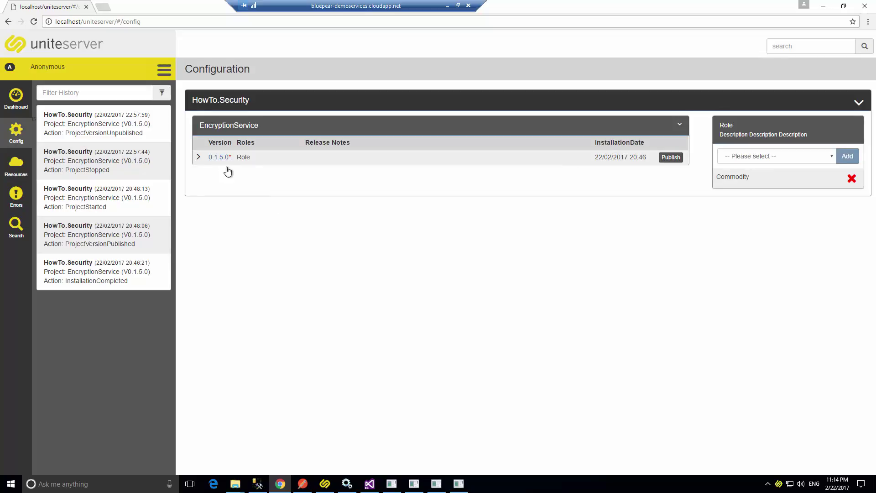
Publish EncryptionService 0.1.5.0, removing the northeurope-demo.cloudapp.net role, and view the dashboard.
left_click(830, 156)
left_click(786, 176)
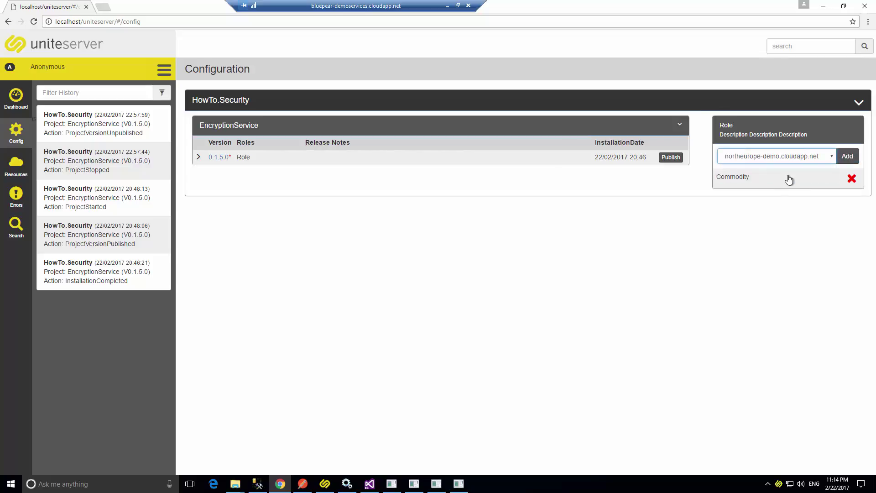
left_click(847, 156)
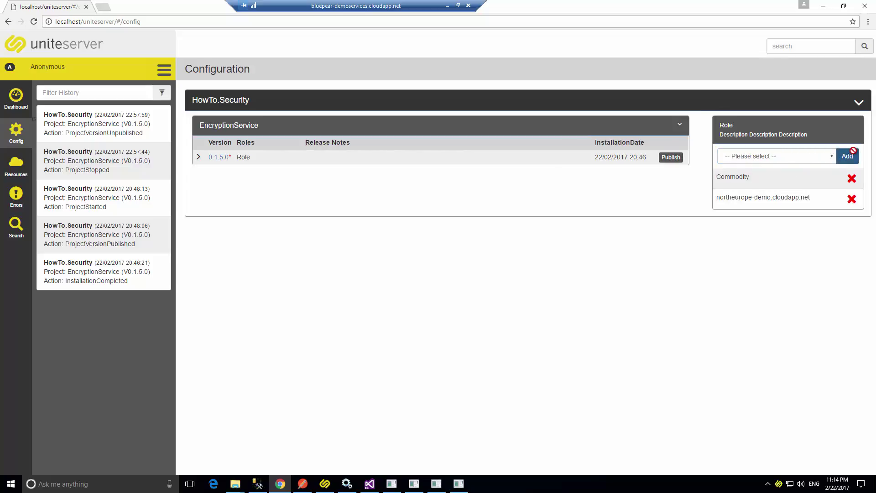
left_click(9, 104)
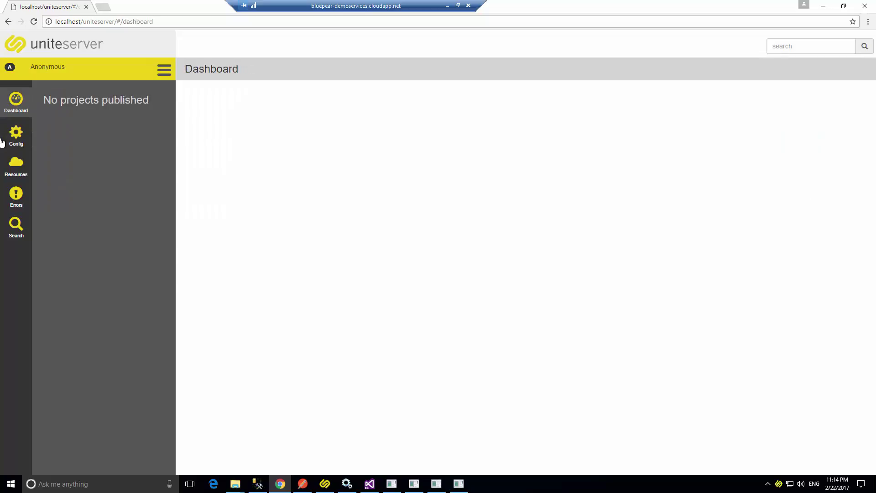
left_click(16, 134)
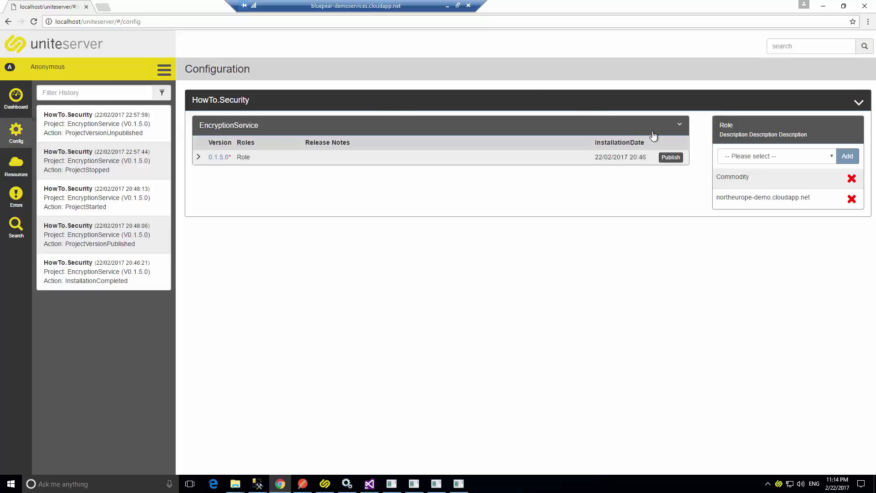
left_click(670, 158)
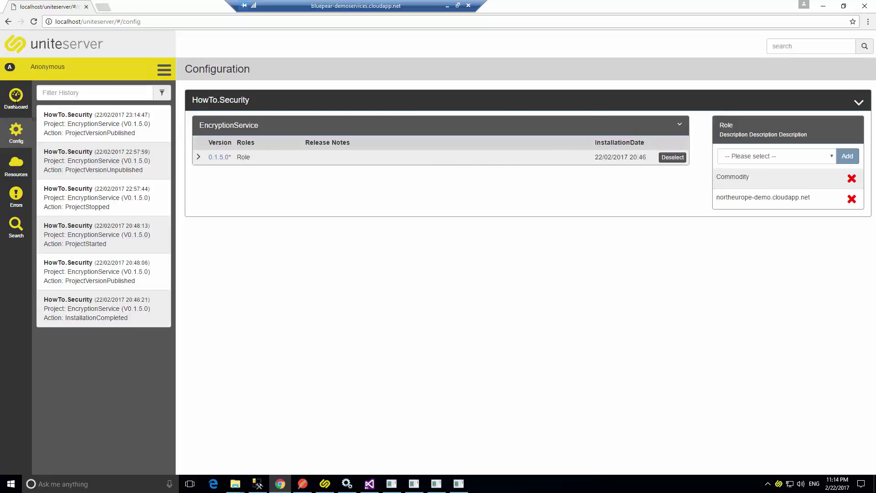
left_click(851, 199)
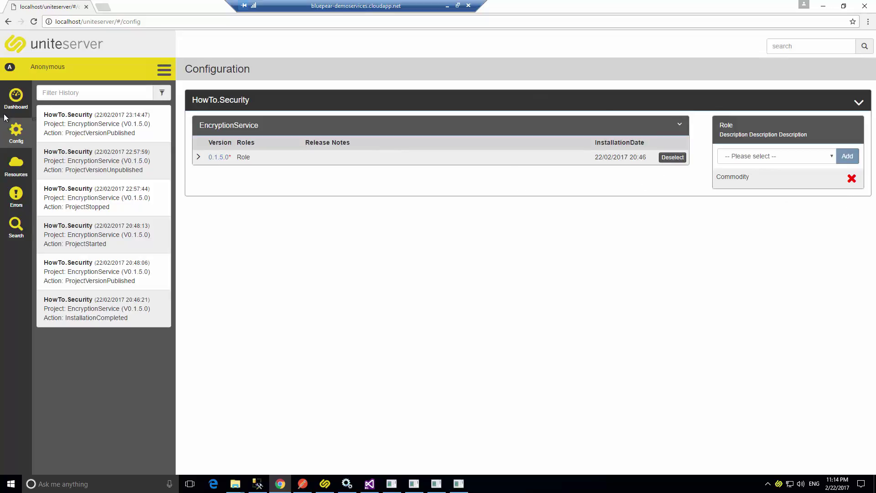
left_click(6, 114)
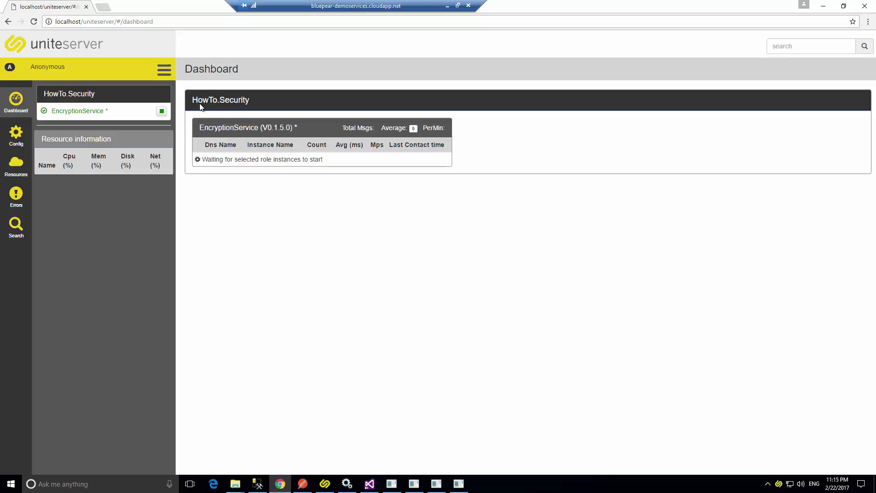
Send the encrypt POST to the local EncryptionService five times in Postman.
left_click(307, 484)
left_click(603, 152)
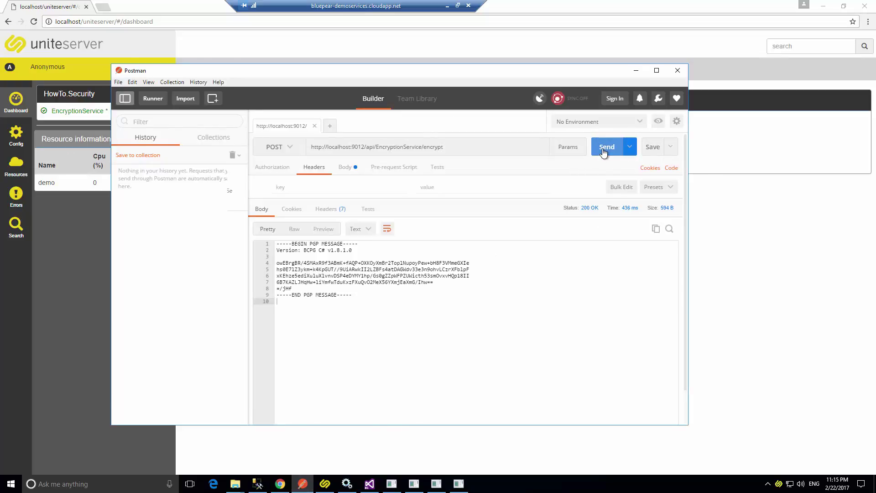
left_click(604, 152)
left_click(603, 152)
left_click(604, 152)
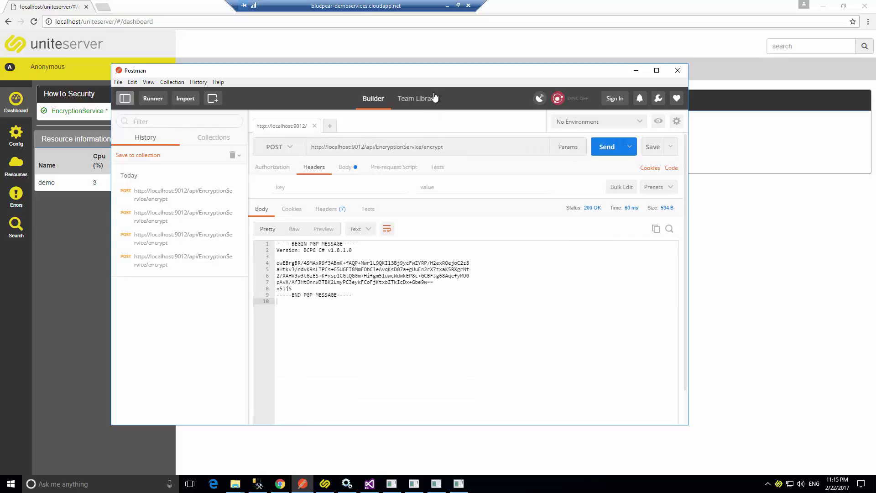
left_click(600, 148)
left_click(601, 148)
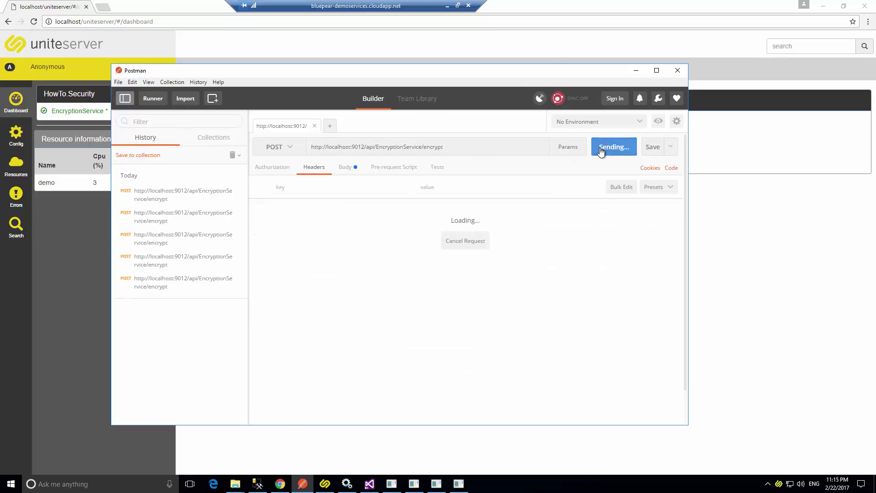
left_click(636, 72)
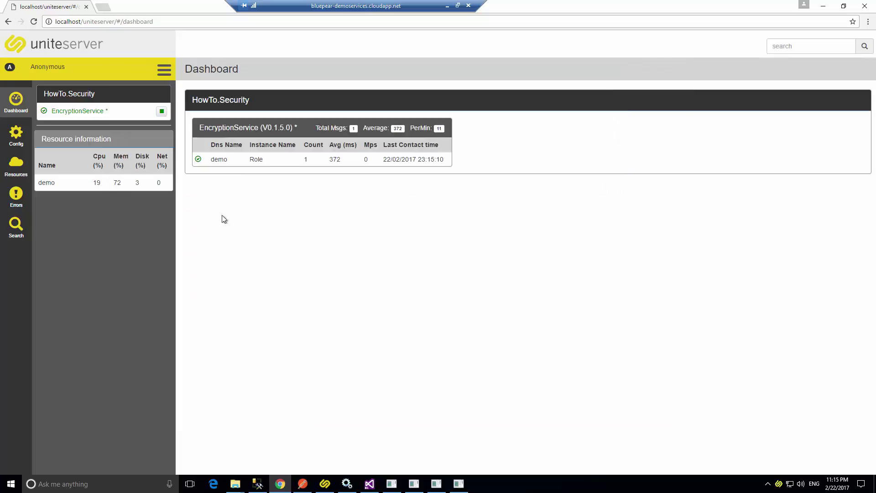
Add the northeurope-demo.cloudapp.net role to EncryptionService and check the dashboard's instances.
left_click(8, 134)
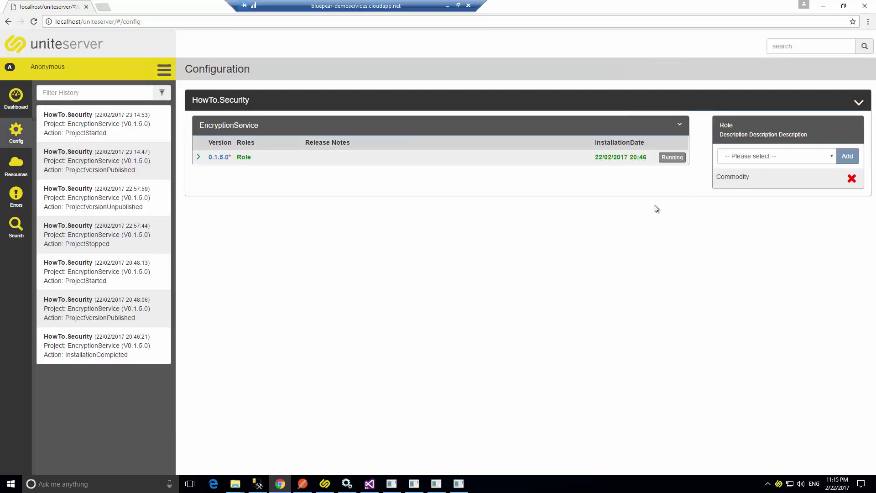
left_click(778, 156)
left_click(771, 177)
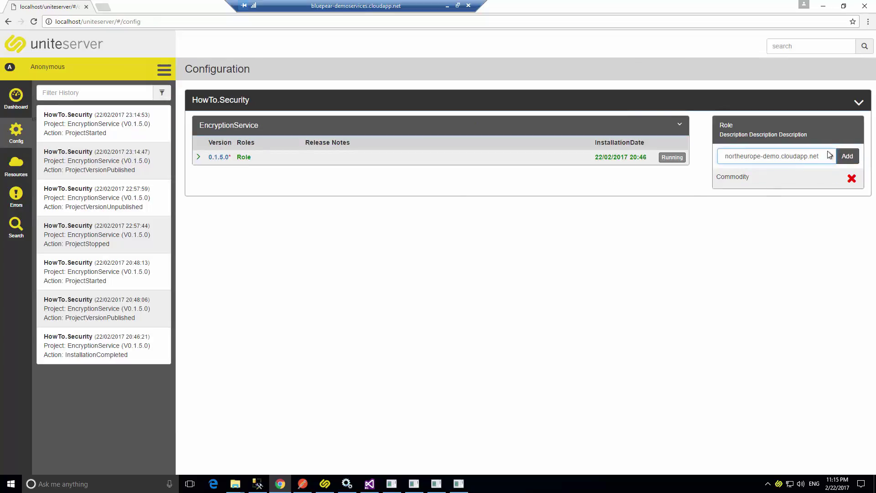
left_click(848, 156)
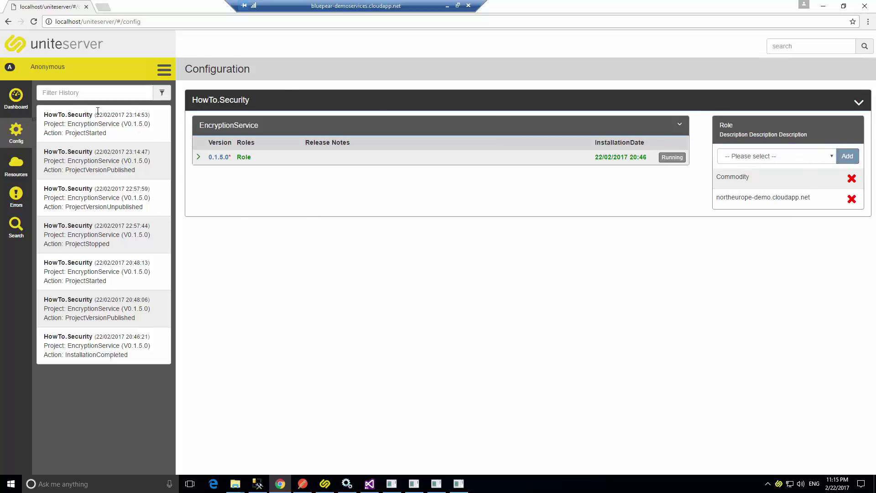
left_click(5, 100)
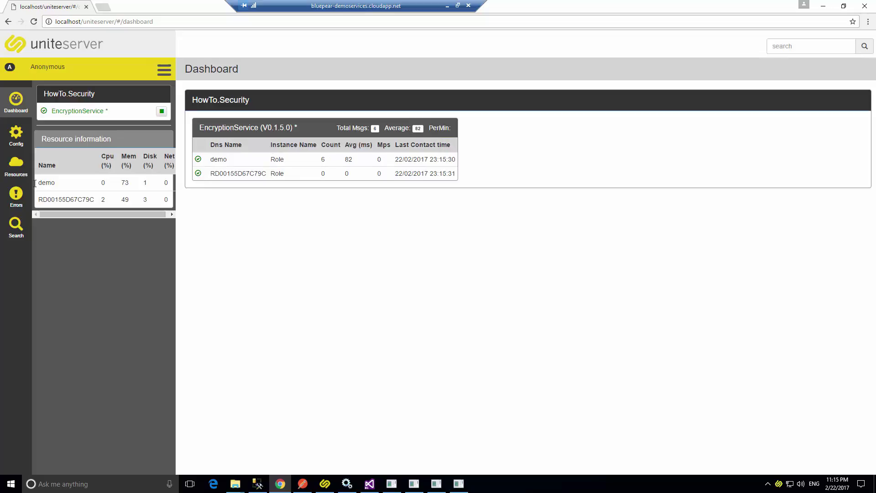
Replace localhost in Postman's encrypt URL with the northeurope-demo.cloudapp.net host name.
left_click(15, 168)
left_click_drag(350, 174, 230, 175)
key("ctrl+c")
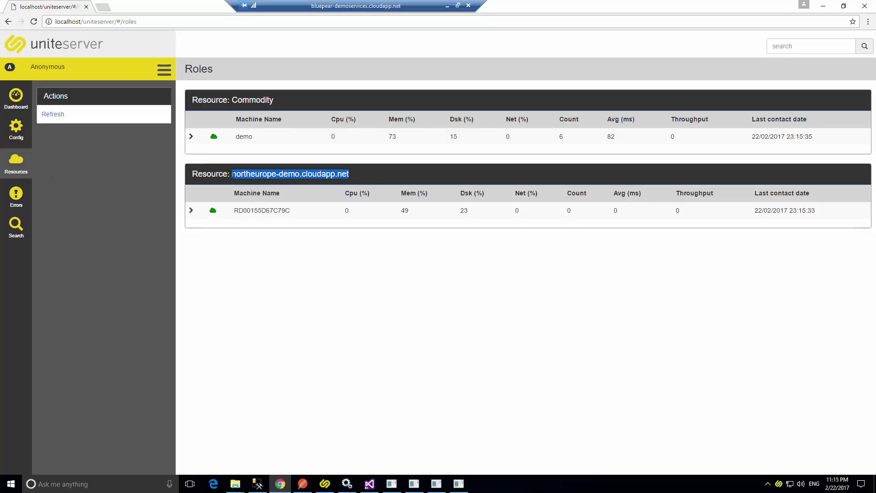
key("alt+Tab")
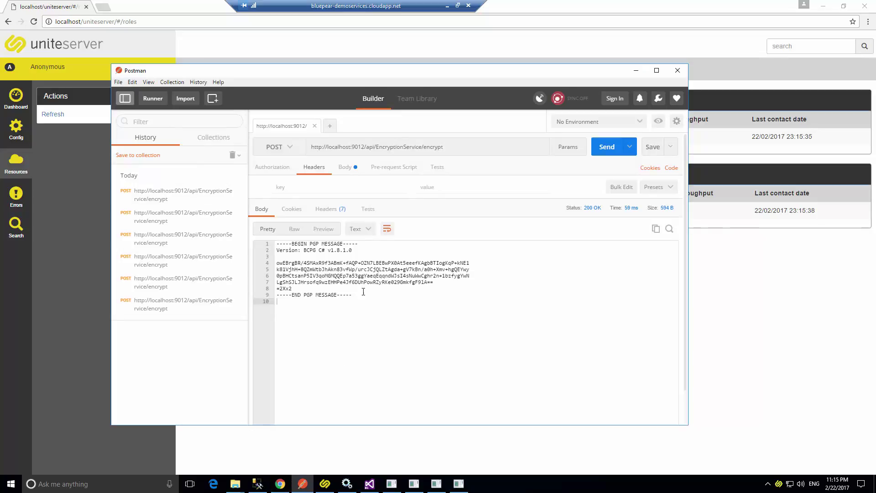
double_click(336, 149)
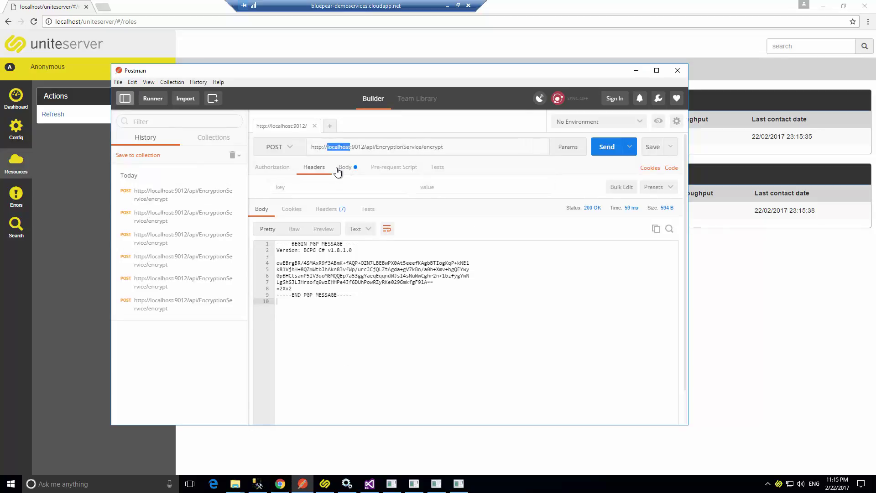
key("ctrl+v")
Send the encrypt request to the Azure host three times and return to the dashboard.
left_click(610, 146)
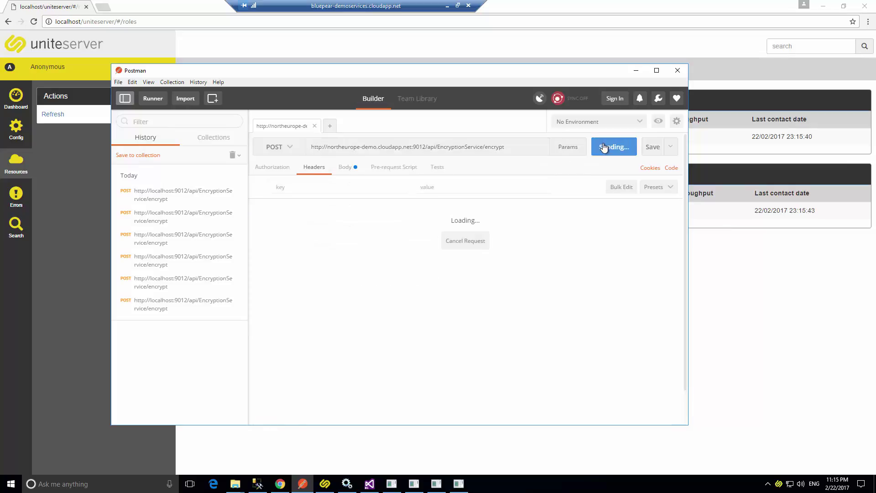
left_click(609, 147)
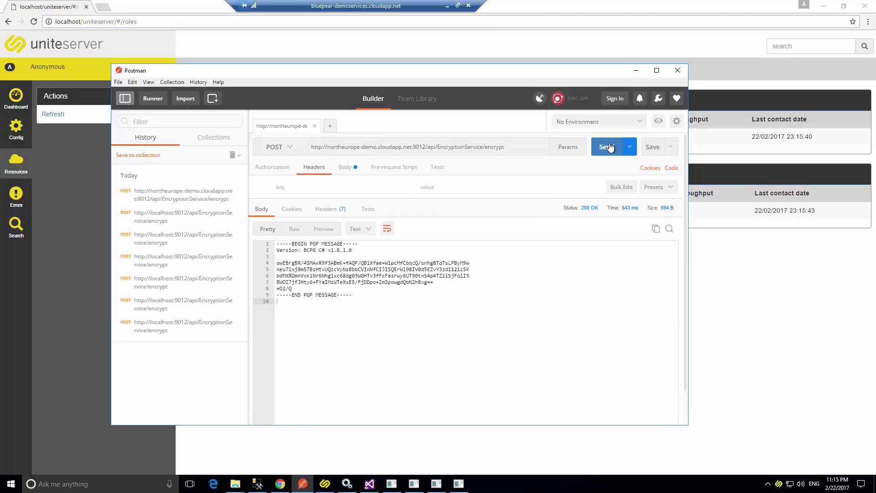
left_click(610, 146)
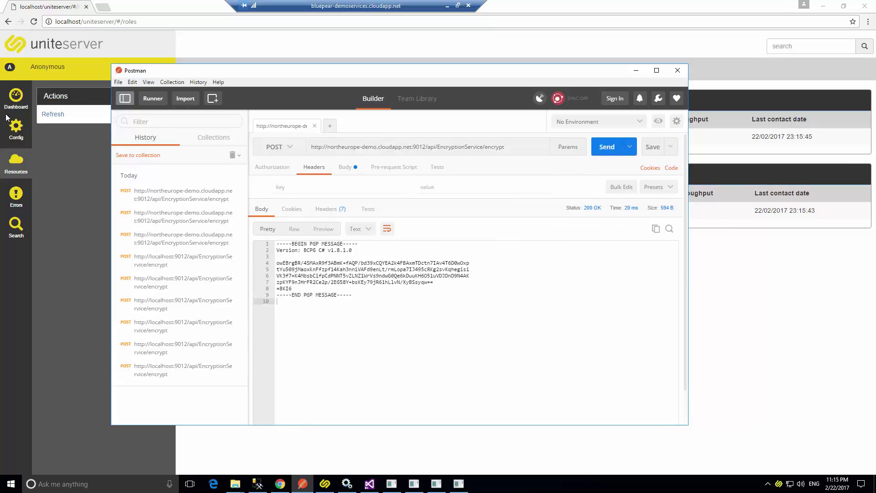
left_click(7, 114)
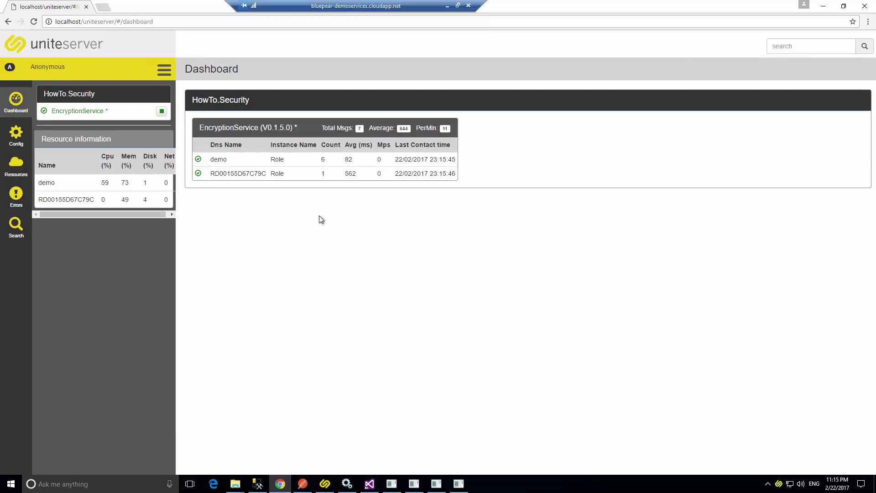
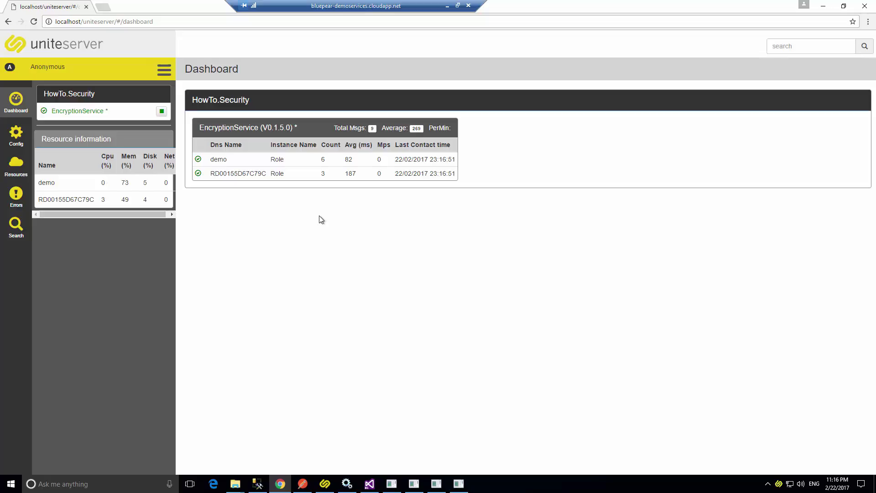
Switch from the Unite Server browser dashboard to the Unite Development Studio window.
left_click(328, 486)
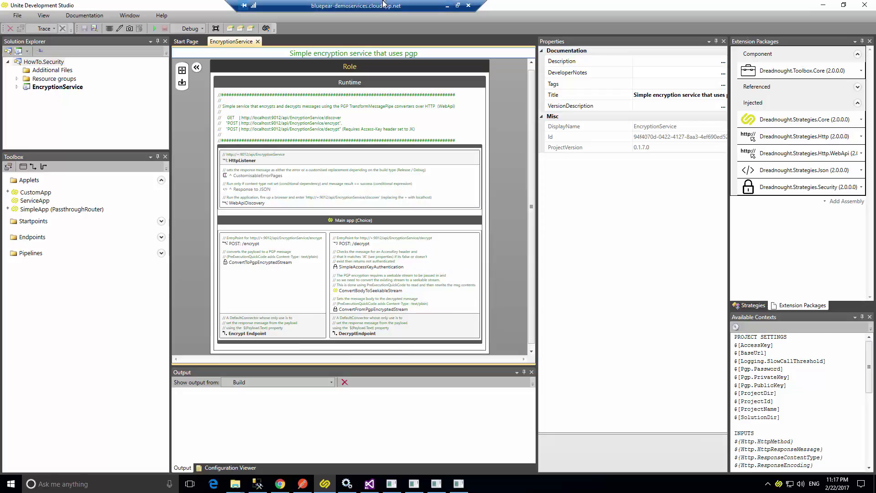
left_click(357, 259)
left_click(652, 209)
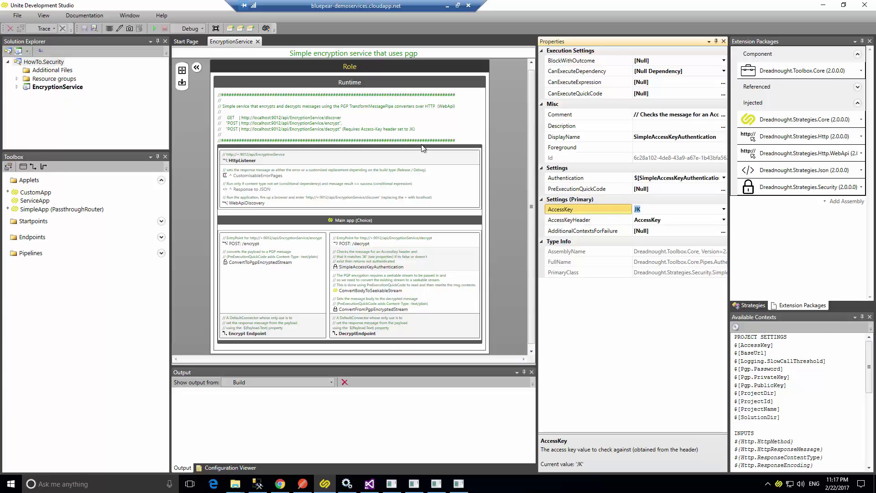
left_click(251, 29)
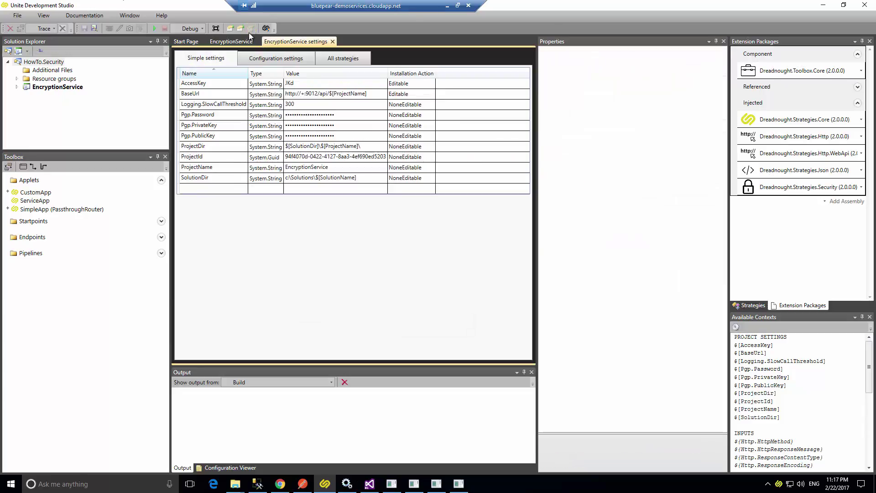
left_click(216, 189)
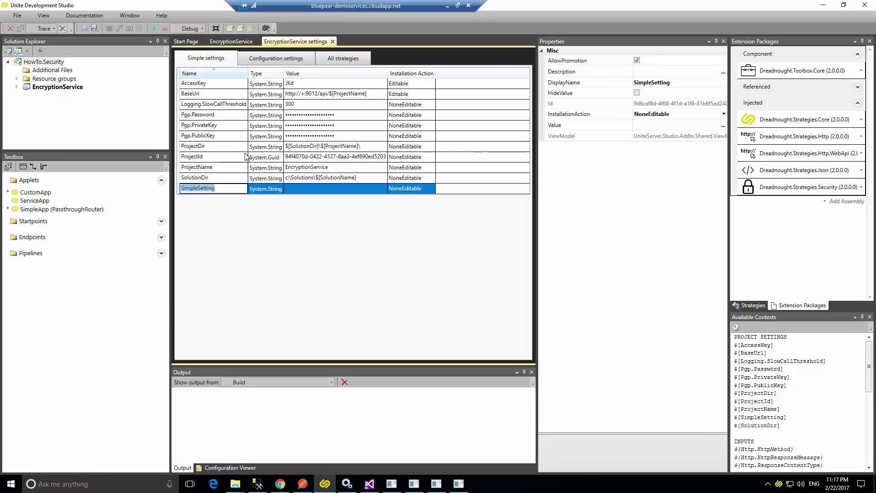
type("A")
left_click(185, 84)
key("Delete")
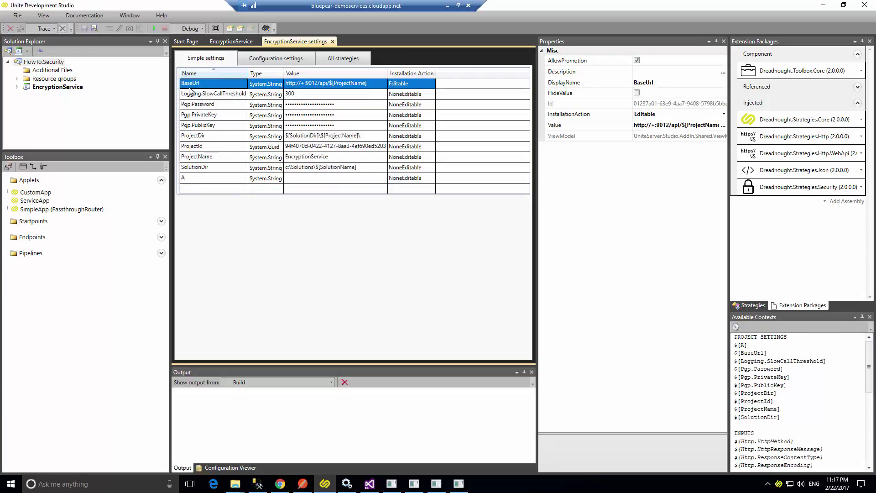
Name the new setting AccessKey with value JK and installation action Editable.
left_click(192, 177)
left_click(192, 176)
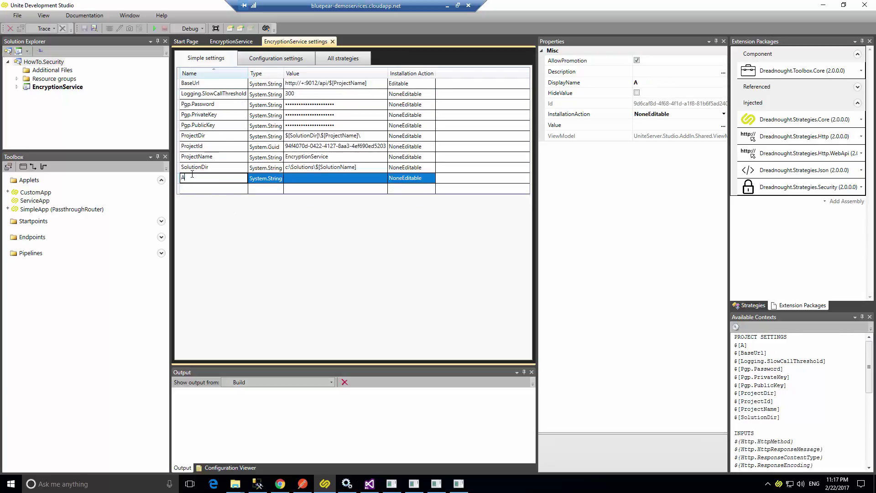
type("ccessKey")
double_click(314, 180)
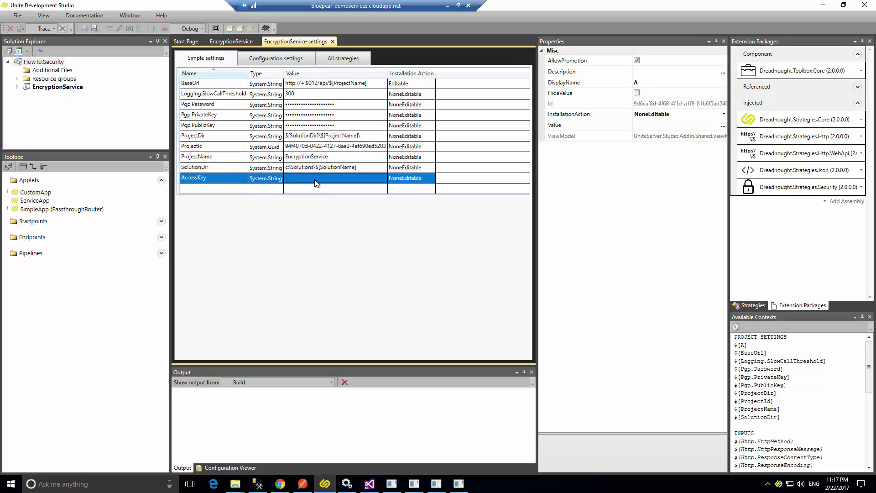
type("JK")
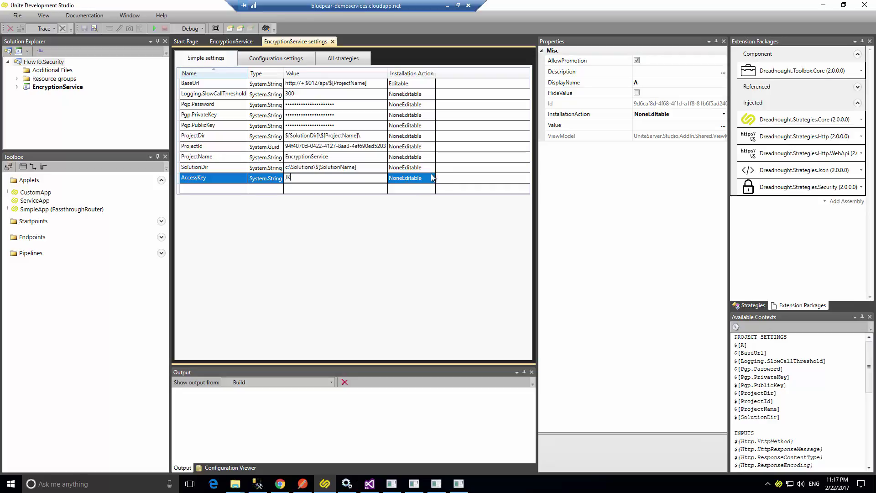
left_click(406, 180)
left_click(411, 178)
left_click(415, 199)
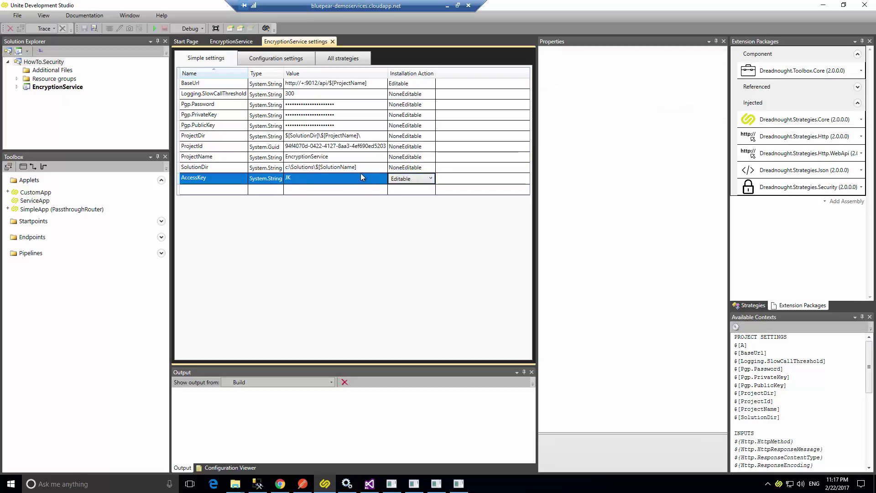
left_click(359, 171)
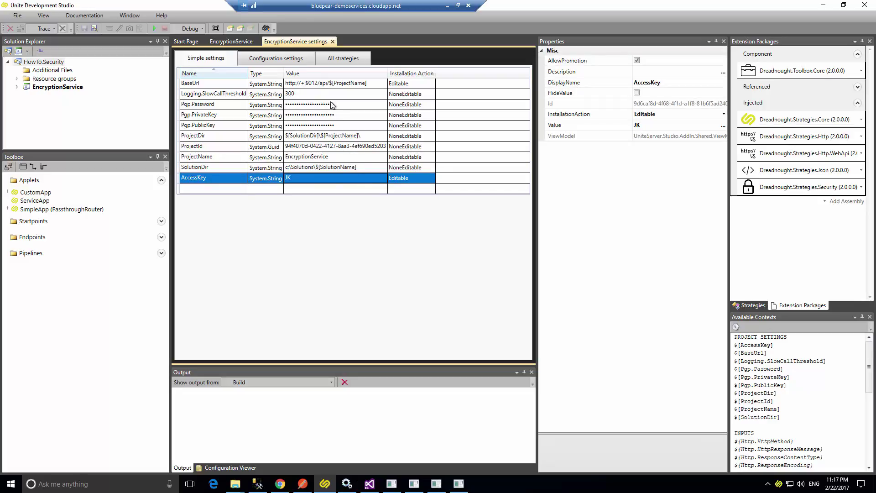
left_click(249, 43)
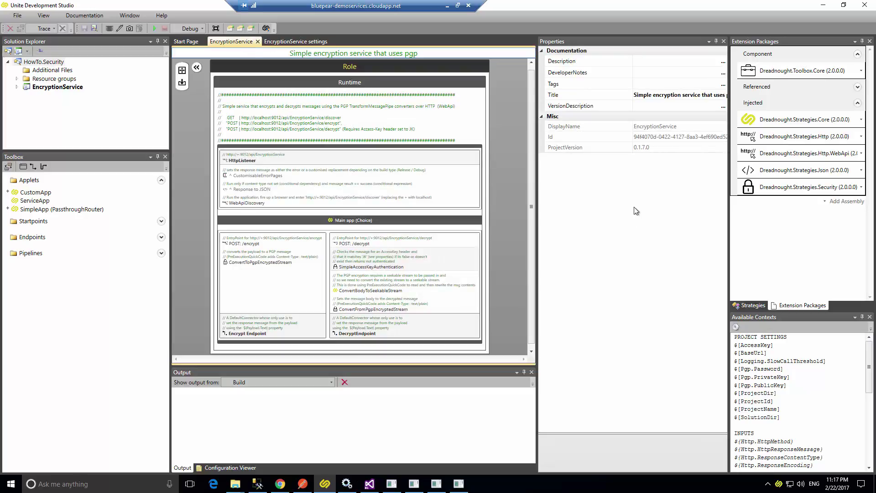
Bind SimpleAccessKeyAuthentication's AccessKey property to the $[AccessKey] project setting.
left_click(363, 268)
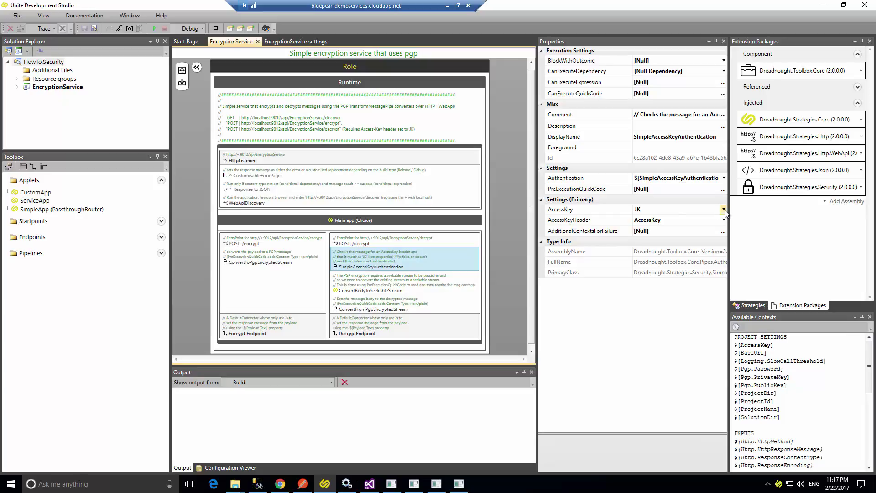
left_click(723, 209)
left_click(687, 218)
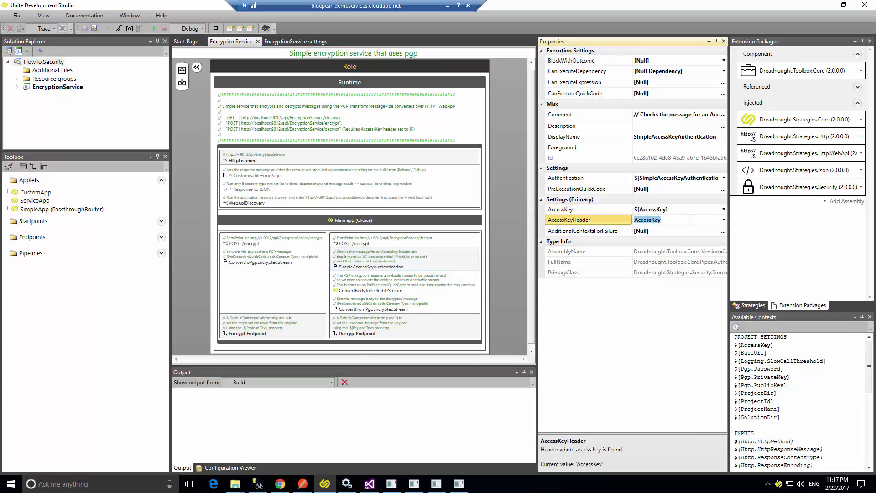
left_click(651, 209)
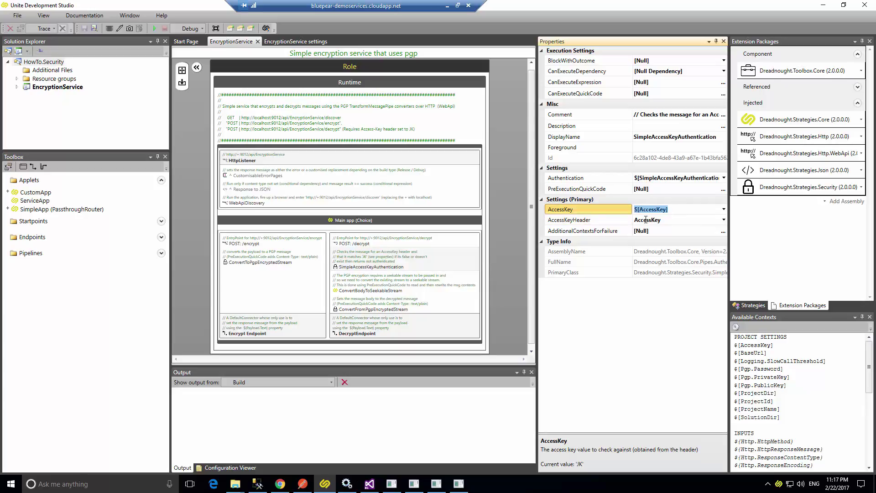
Deploy the EncryptionService project to the Application Hub and return to the browser dashboard.
right_click(70, 91)
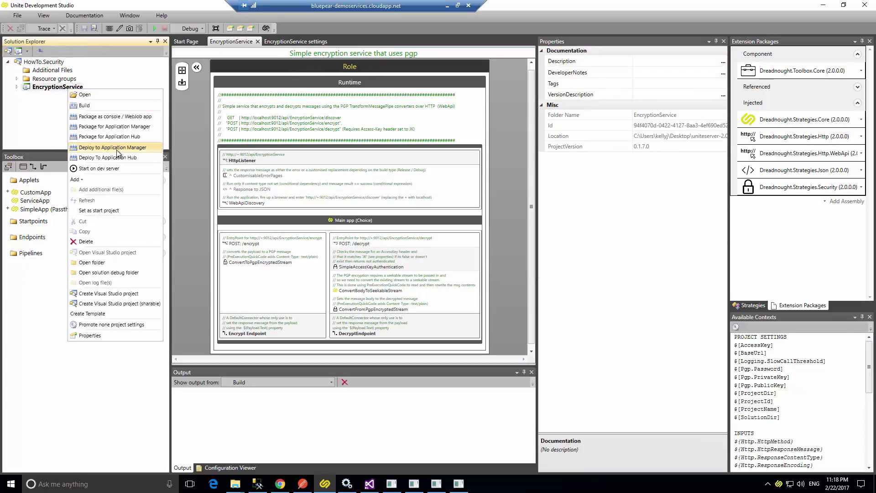
left_click(116, 156)
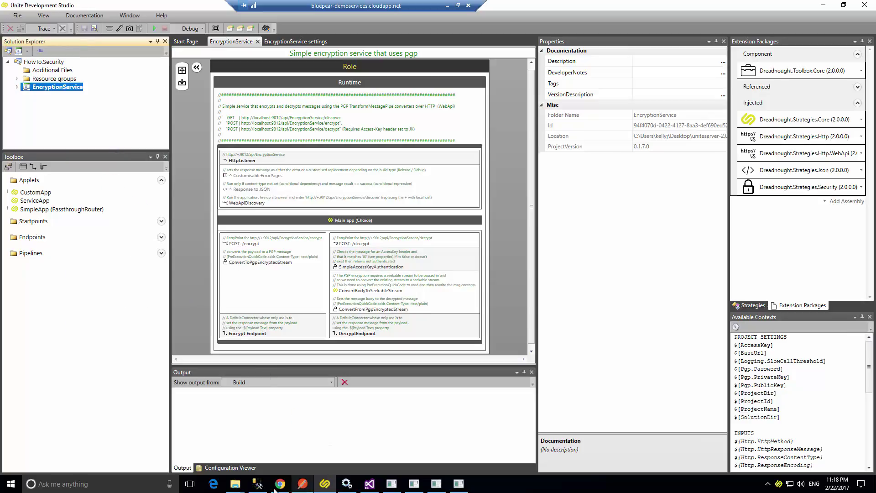
mouse_move(280, 487)
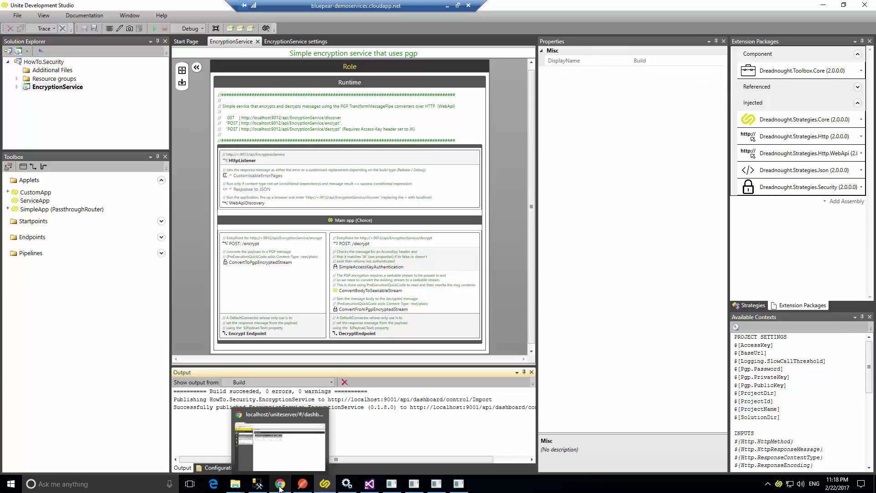
left_click(280, 486)
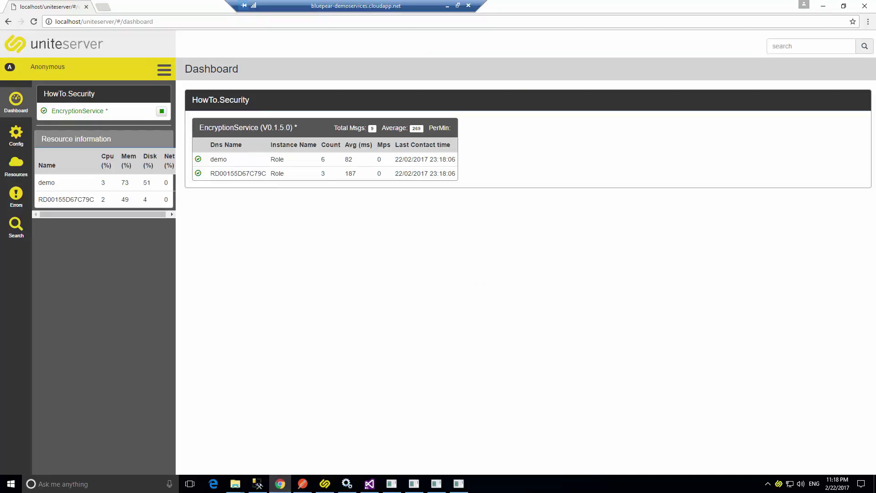
Look at version 0.1.8.0's settings, then stop the running EncryptionService on the dashboard.
left_click(11, 141)
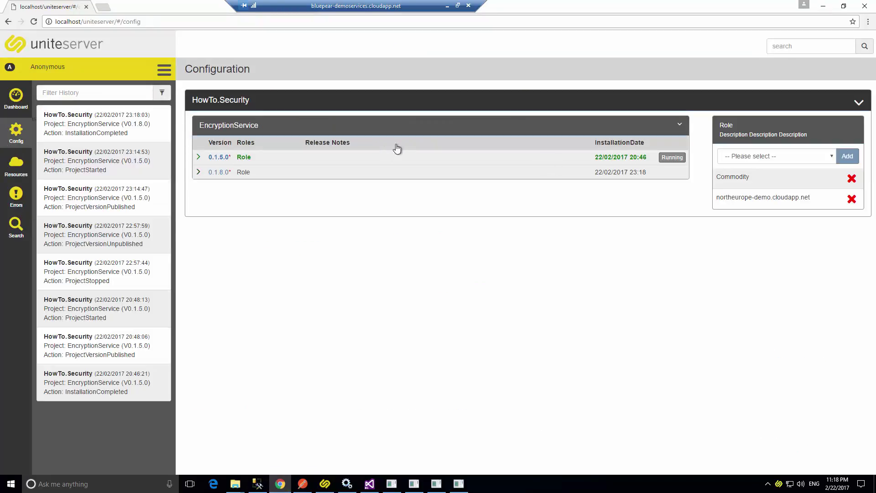
left_click(198, 173)
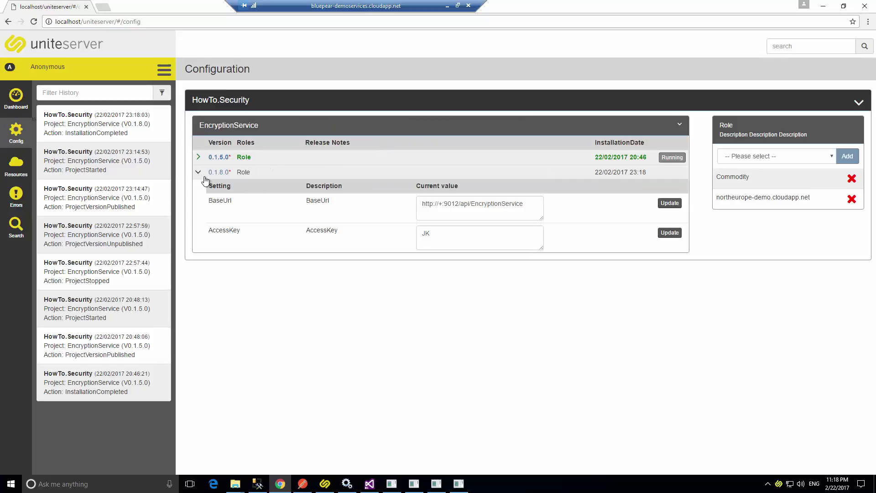
left_click(5, 109)
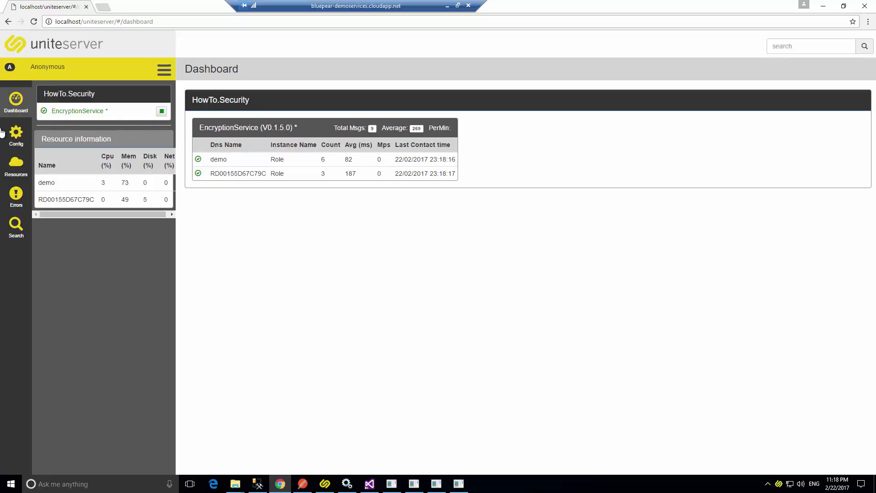
left_click(161, 111)
left_click(19, 137)
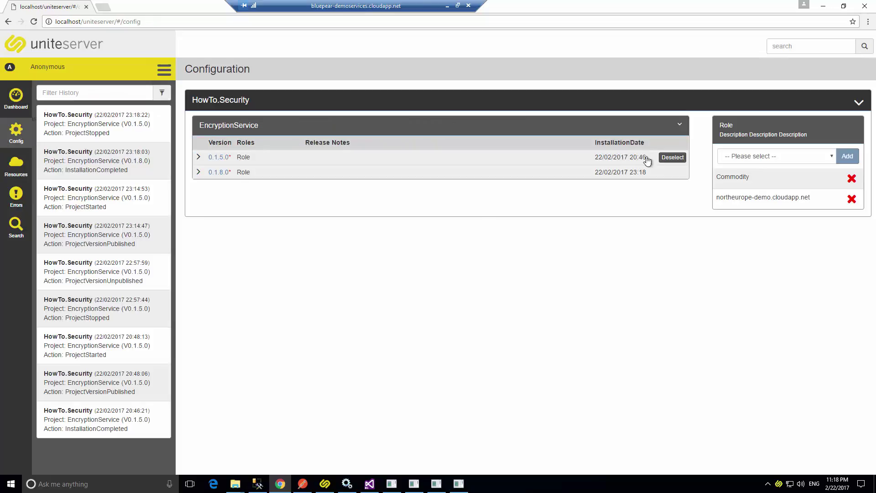
left_click(671, 157)
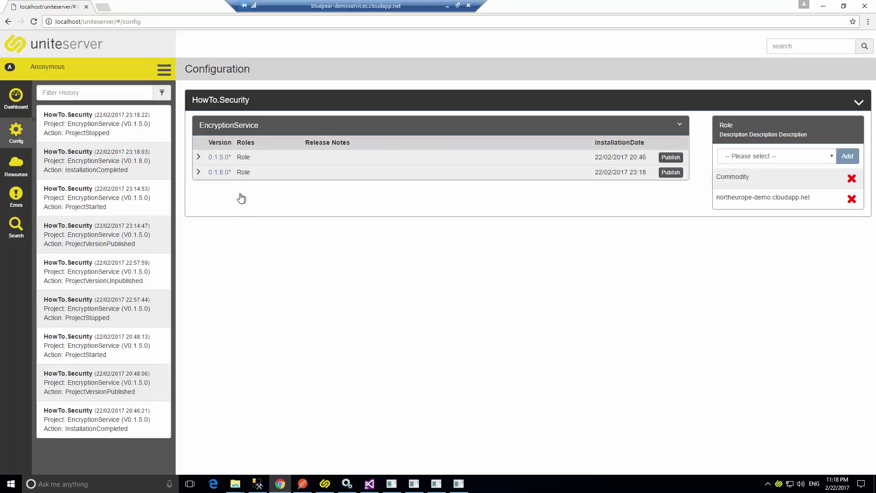
left_click(198, 172)
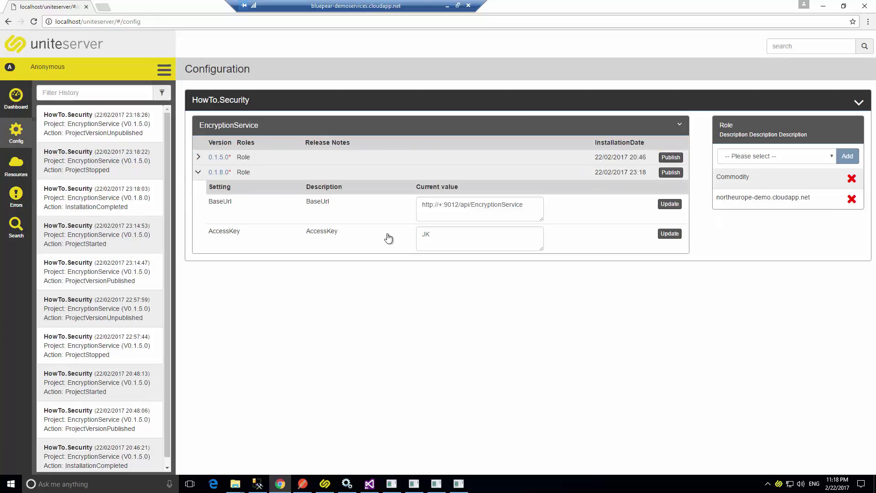
left_click(443, 234)
type("2")
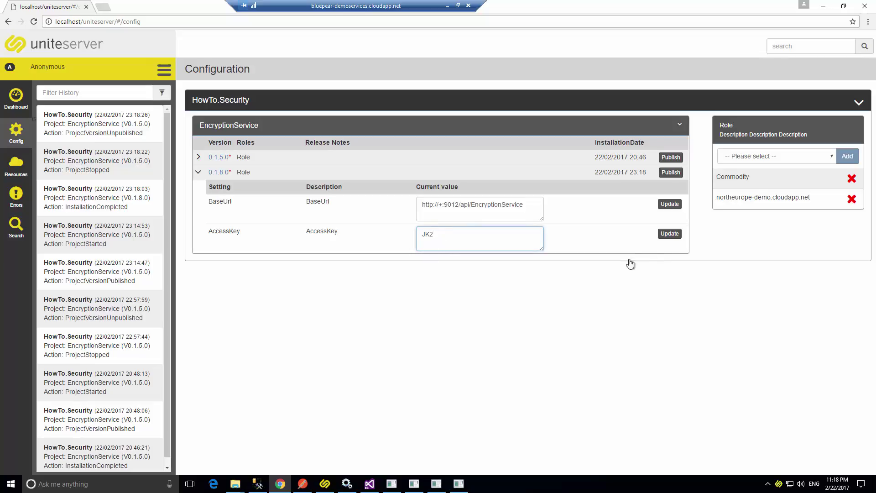
left_click(667, 235)
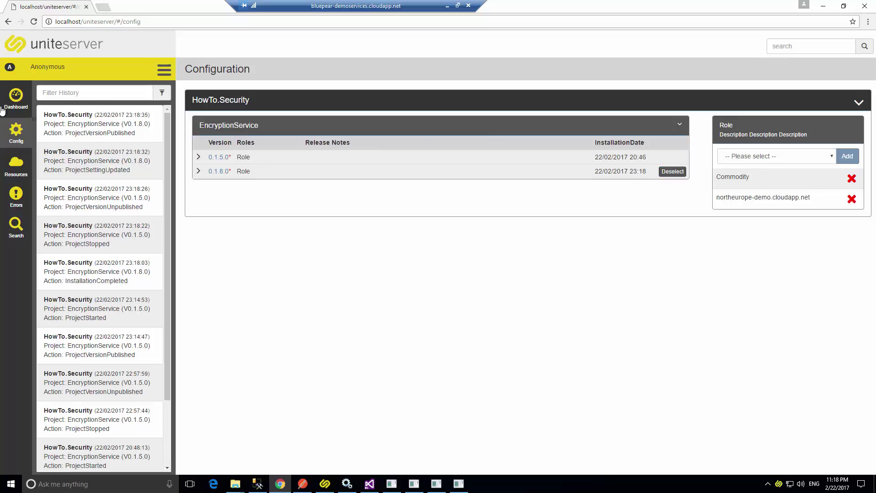
left_click(16, 97)
left_click(162, 111)
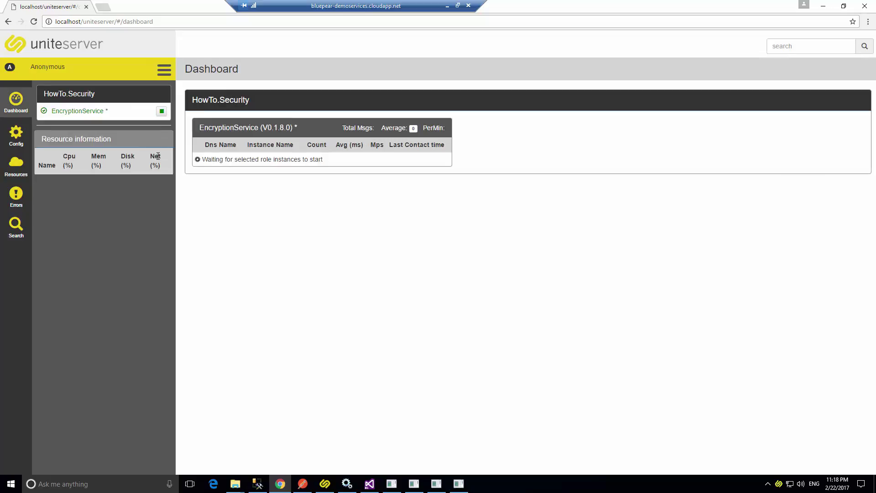
Resend the Postman encrypt request to get a fresh PGP-encrypted message.
left_click(302, 483)
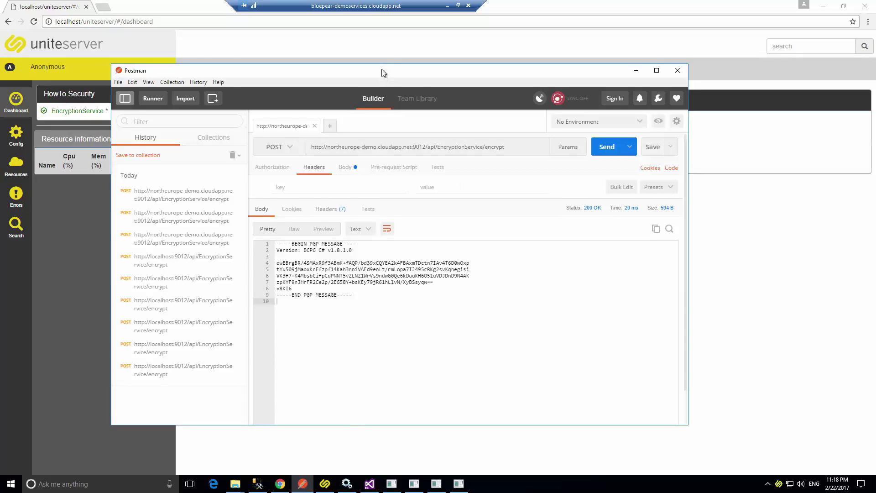
left_click_drag(381, 69, 350, 173)
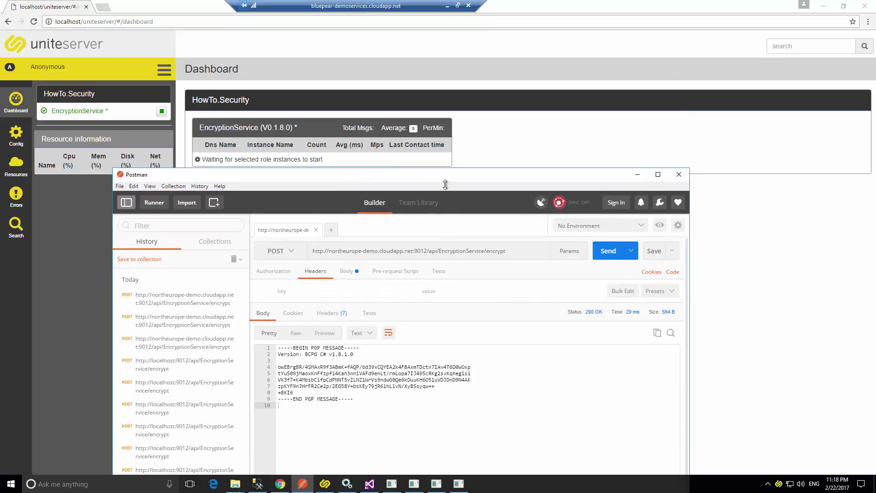
left_click(606, 258)
left_click_drag(365, 180, 378, 241)
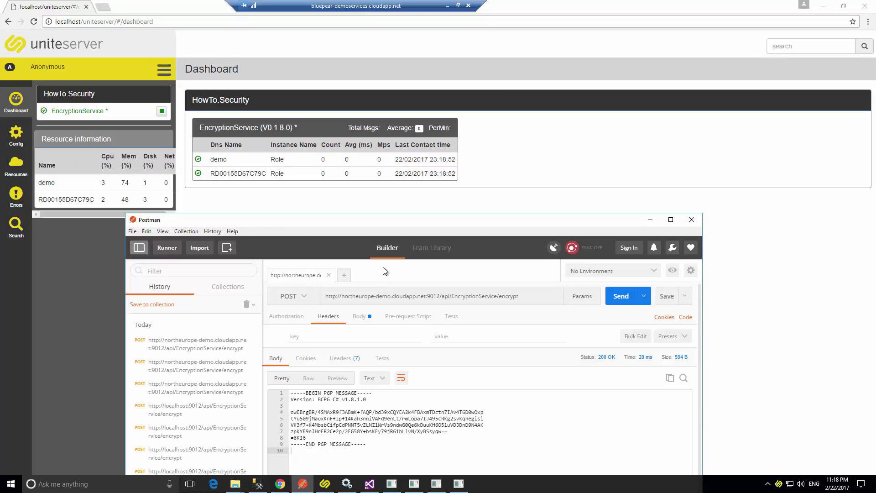
left_click(613, 297)
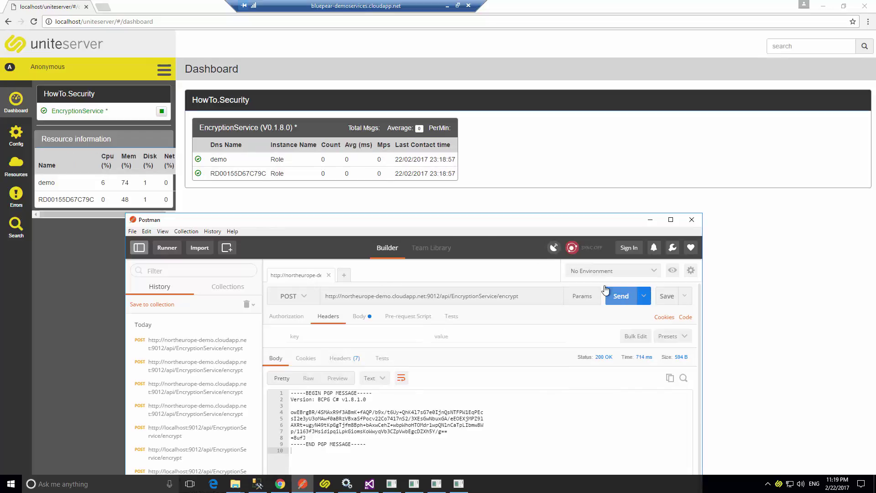
left_click_drag(459, 221, 478, 179)
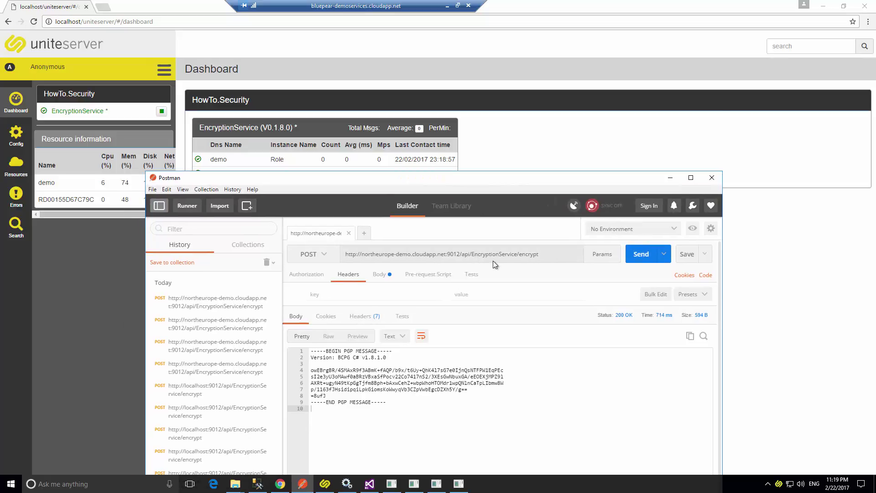
Change the request URL endpoint from 'encrypt' to 'decrypt'.
left_click(520, 254)
key("Delete")
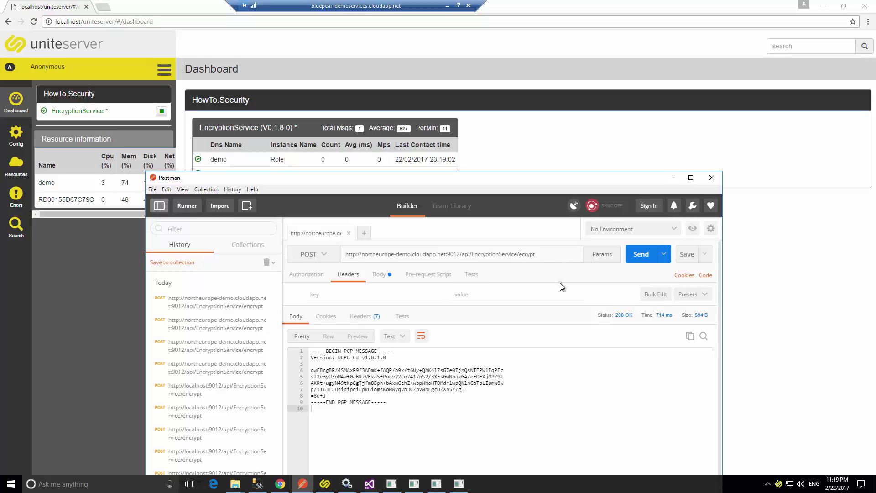
type("d")
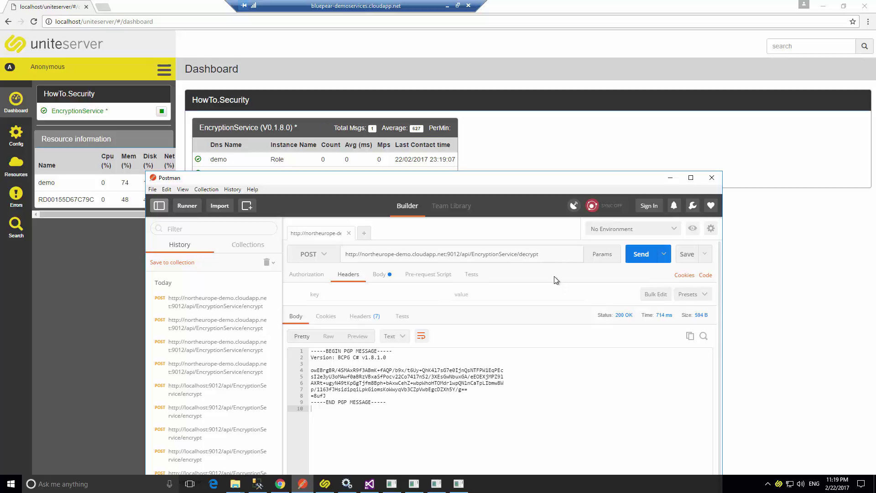
left_click(351, 295)
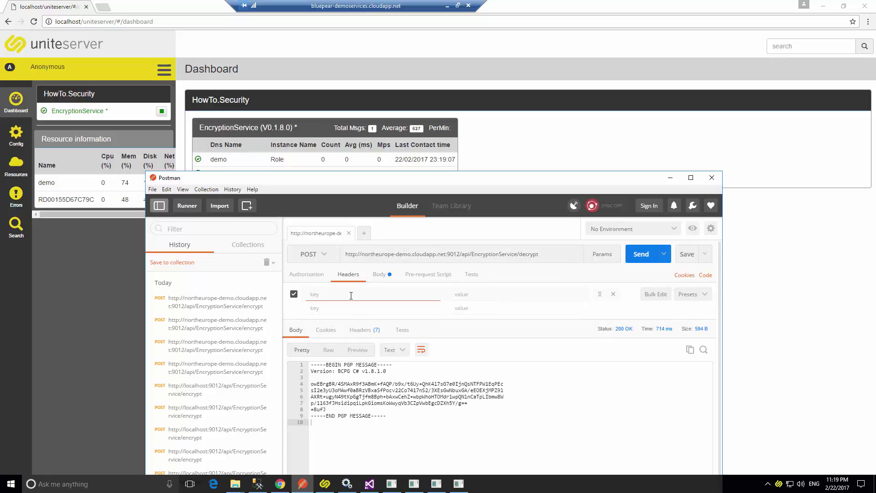
type("AccessKe")
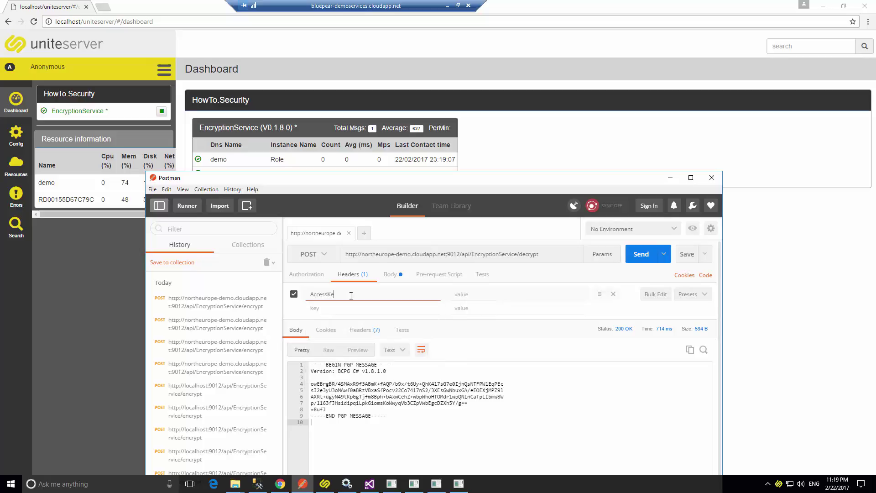
type("y")
left_click(495, 301)
type("JK")
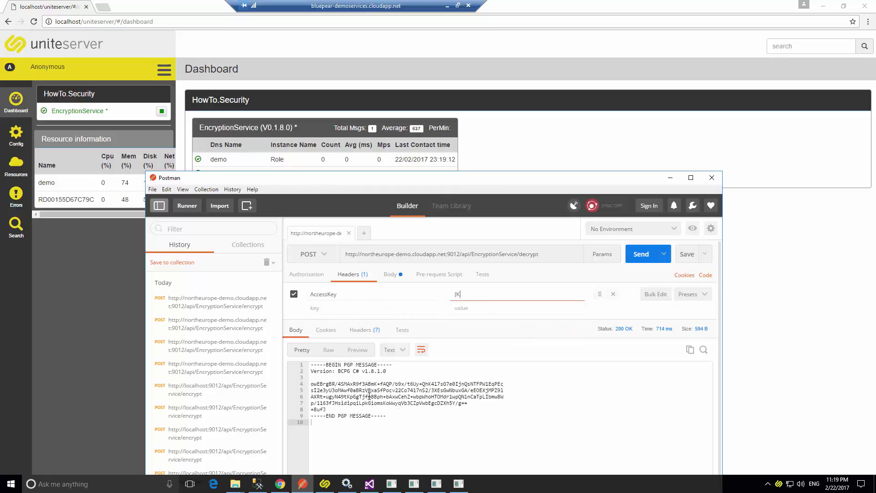
left_click_drag(411, 420, 248, 364)
key("ctrl+c")
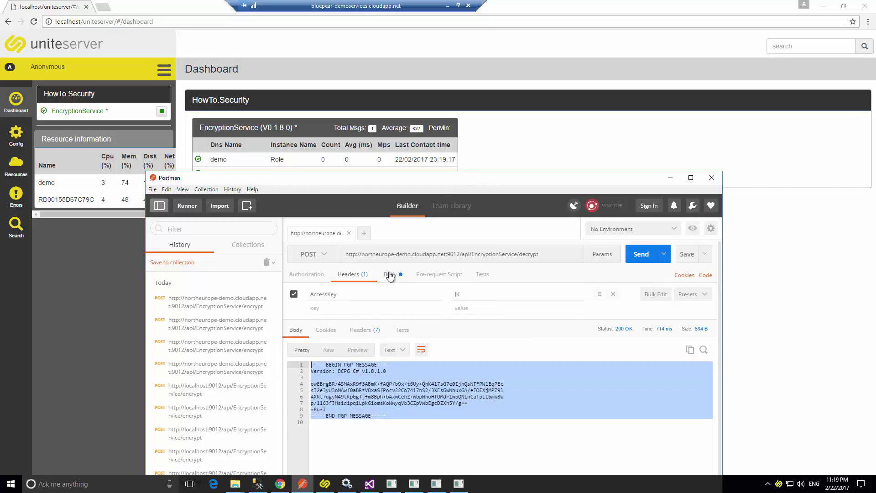
left_click(390, 274)
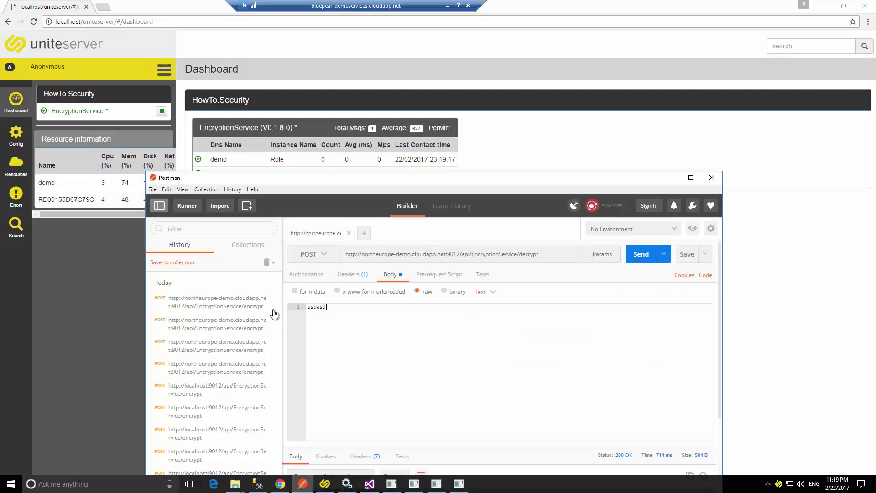
double_click(308, 310)
key("ctrl+v")
left_click(640, 254)
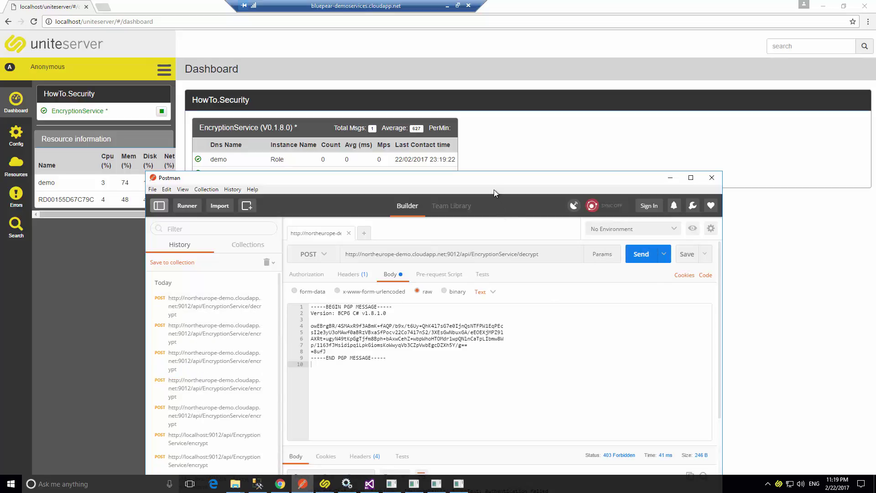
left_click_drag(495, 181, 538, 72)
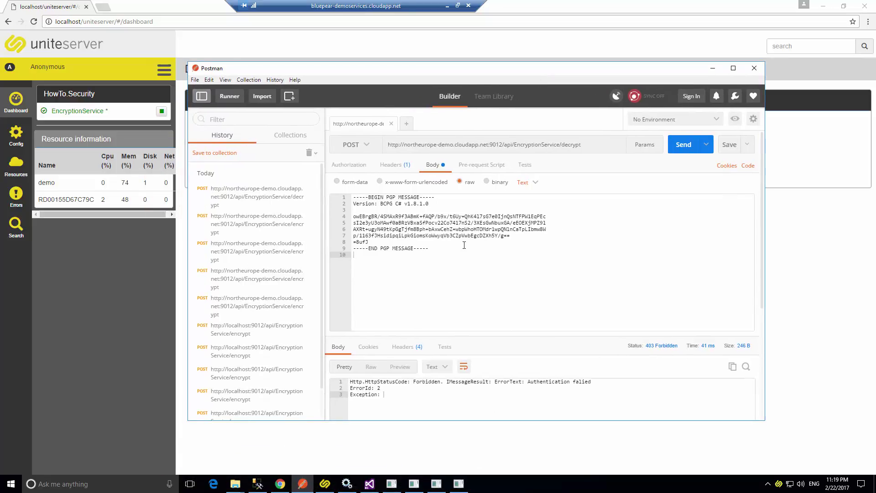
left_click_drag(483, 73, 470, 81)
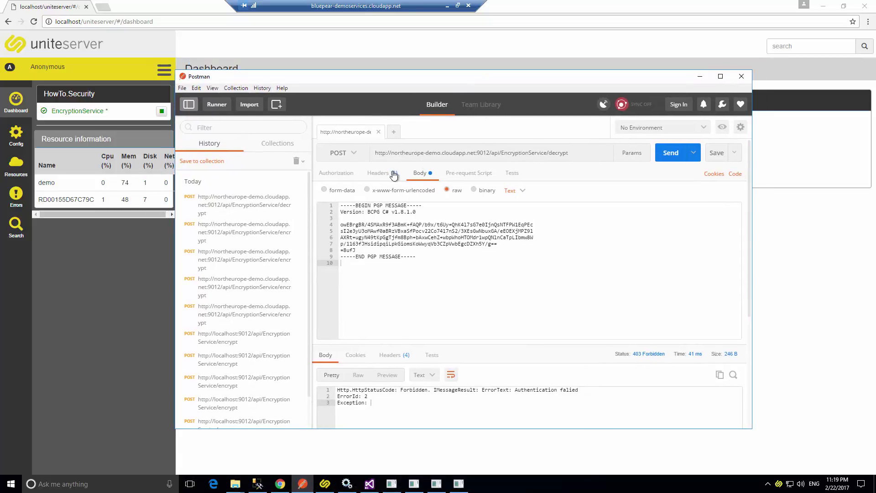
left_click(383, 173)
left_click(502, 193)
type("2")
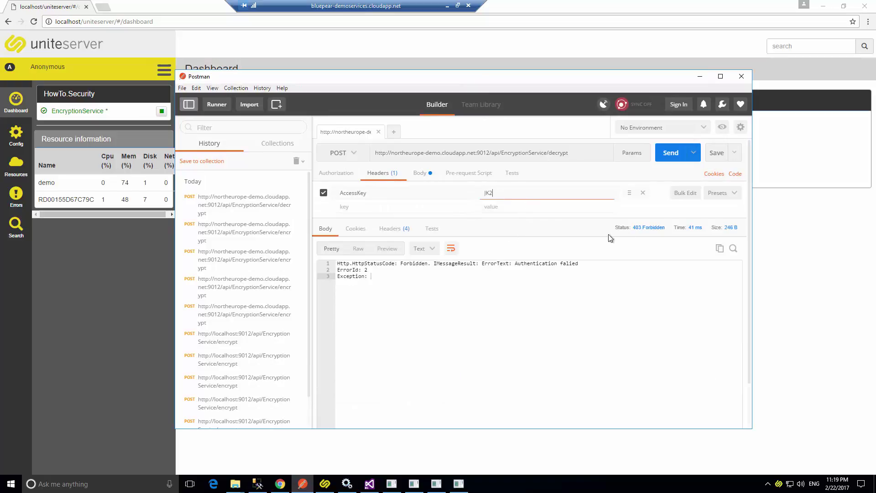
left_click(670, 154)
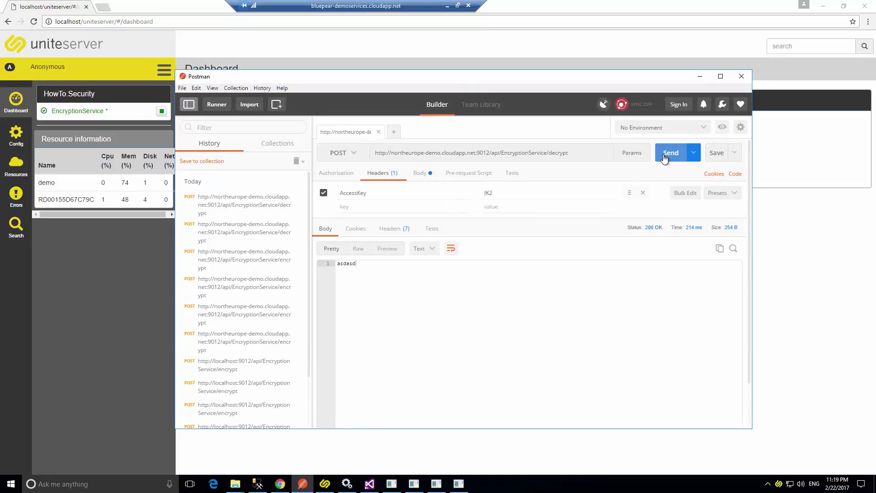
left_click_drag(424, 83, 399, 177)
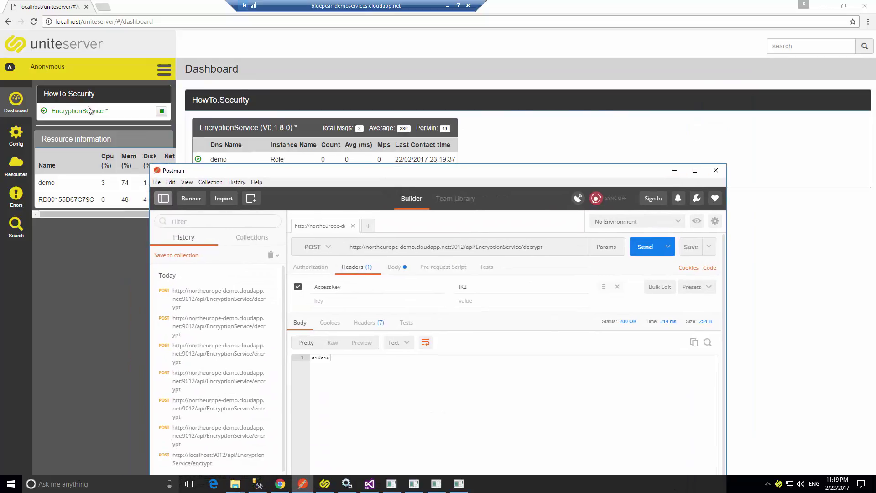
Expand EncryptionService 0.1.8.0 on the Config page and select its AccessKey value.
left_click(16, 133)
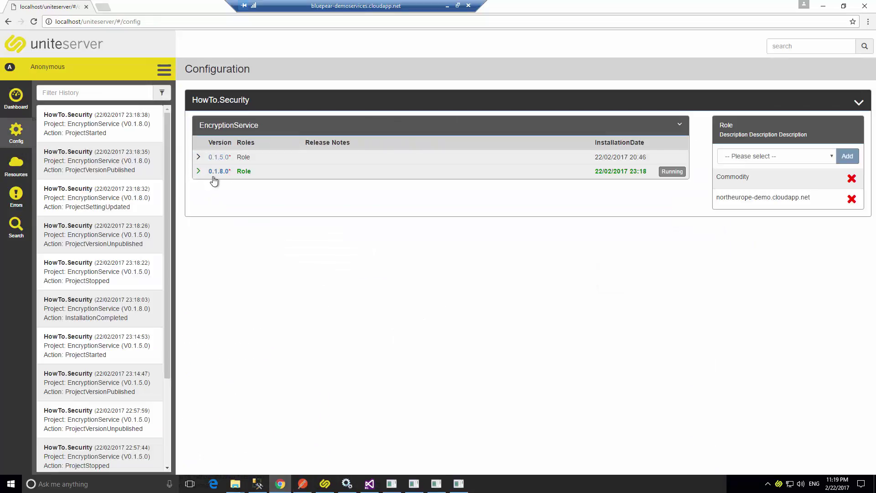
left_click(199, 171)
double_click(433, 234)
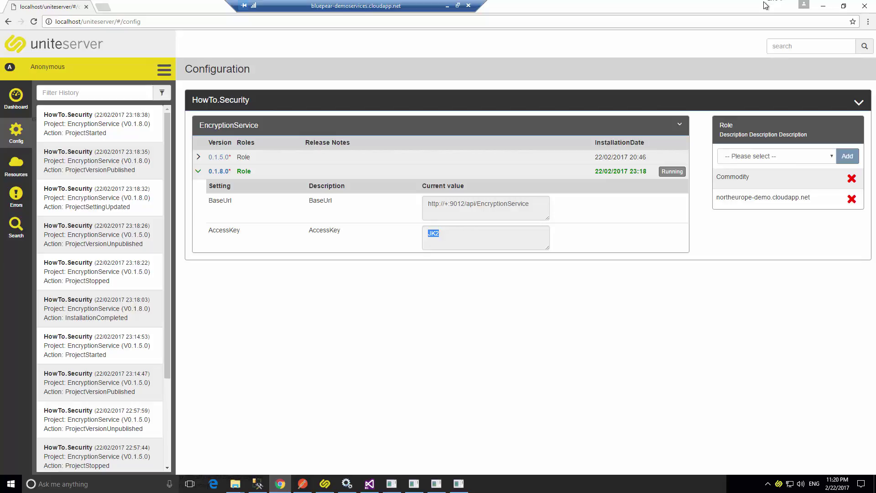
Open the resources page, shrink the browser, and bring Unite Development Studio forward.
left_click(5, 168)
left_click_drag(751, 6, 648, 256)
left_click(197, 127)
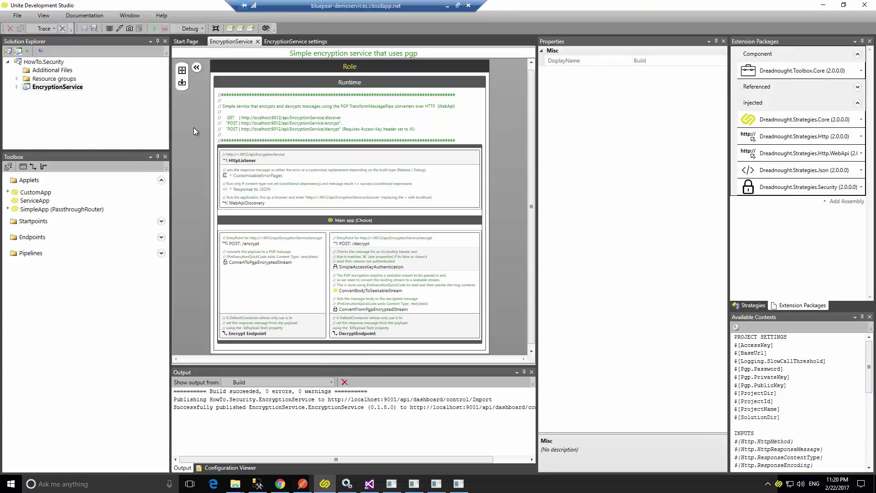
Open the ApplicationHub solution, closing the current EncryptionService solution.
left_click(189, 42)
left_click(17, 17)
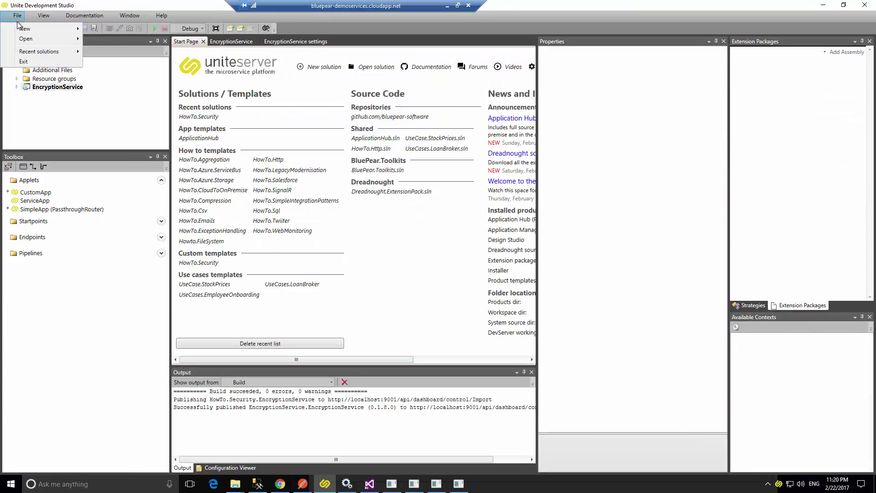
mouse_move(42, 40)
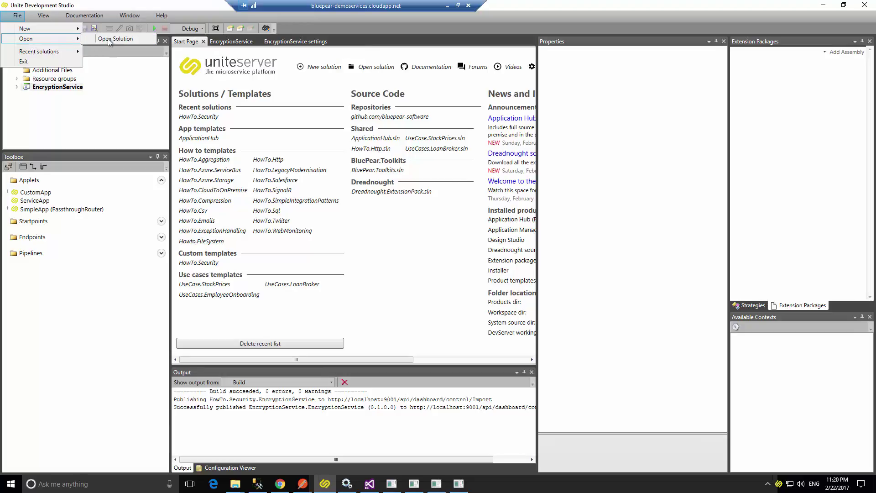
left_click(107, 39)
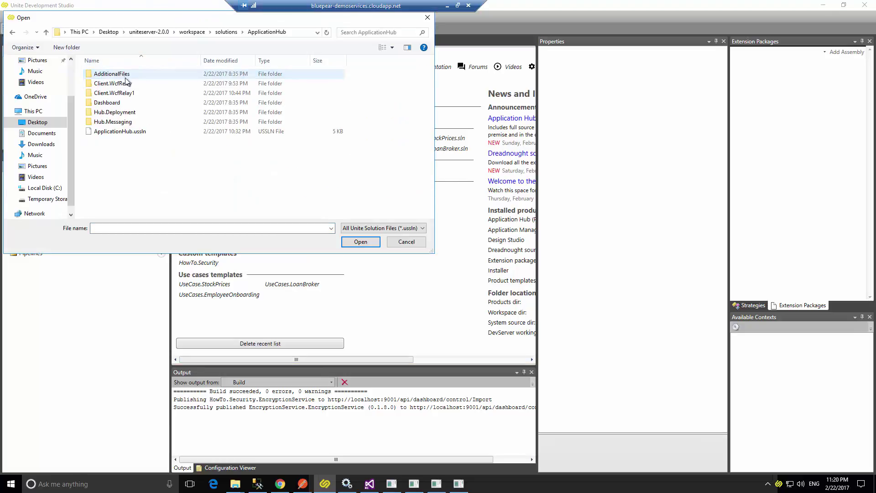
double_click(117, 132)
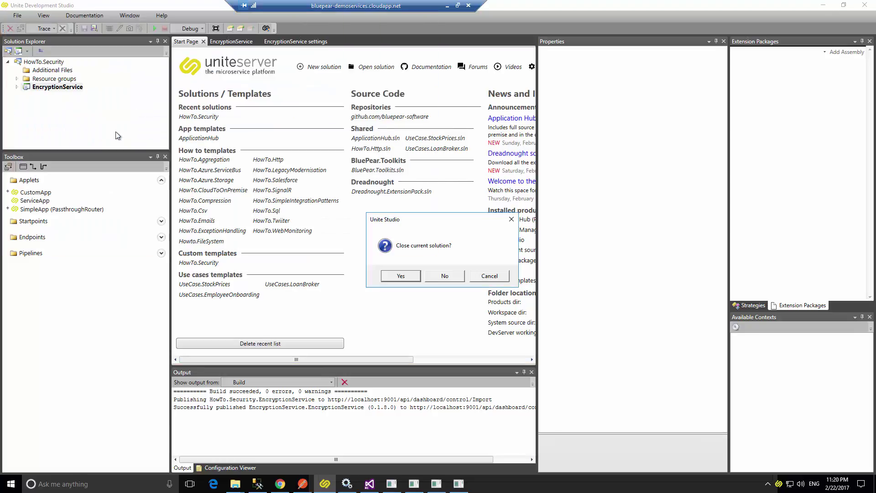
left_click(398, 274)
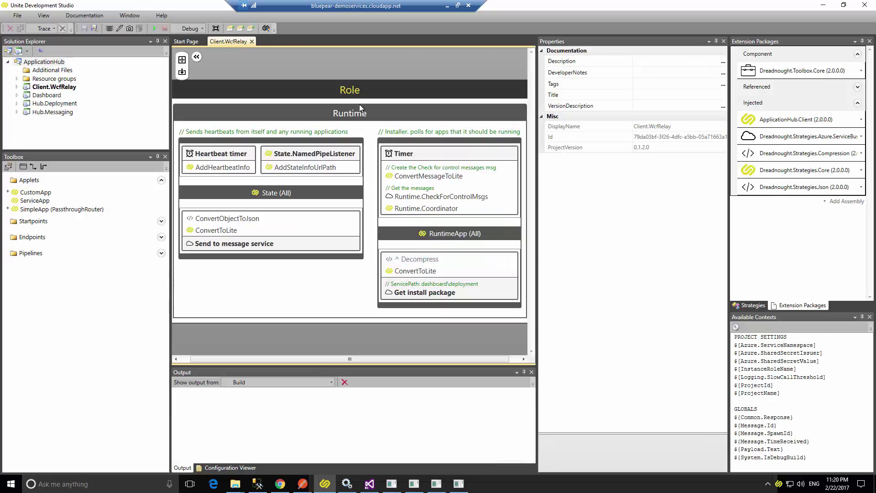
Package Client.WcfRelay as a console zip build and minimize the remote session.
right_click(62, 87)
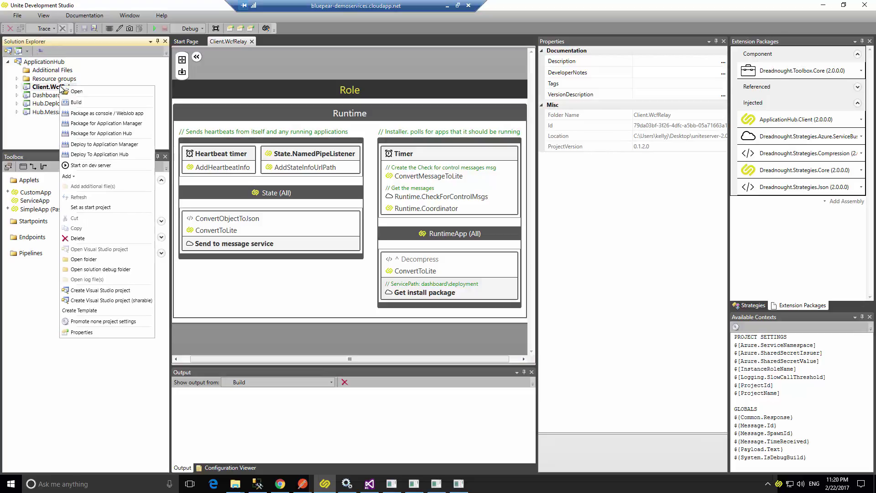
left_click(122, 115)
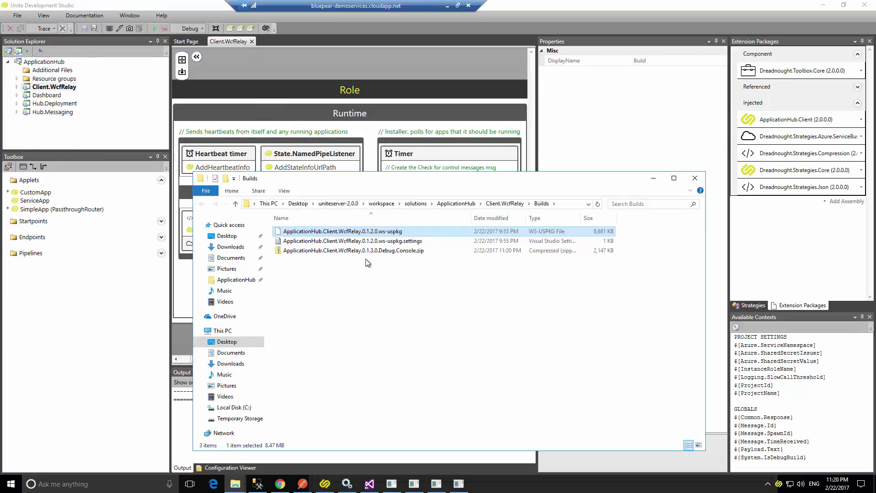
left_click(366, 253)
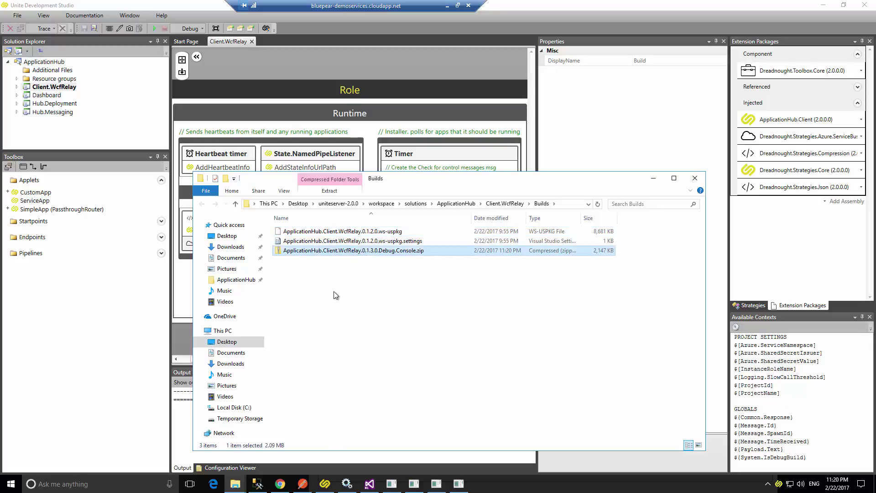
left_click(447, 6)
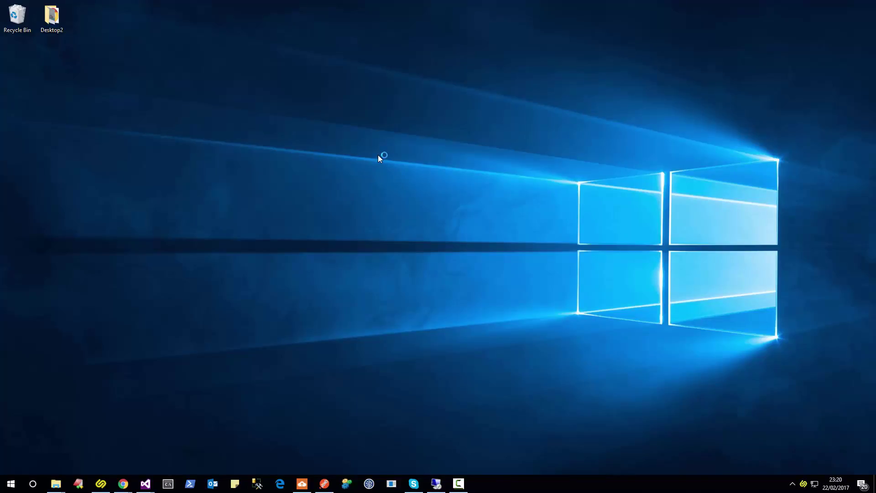
Paste the WcfRelay console zip onto the local desktop, extract it, and run UniteServer.Anywhere.Host.exe.
key("ctrl+v")
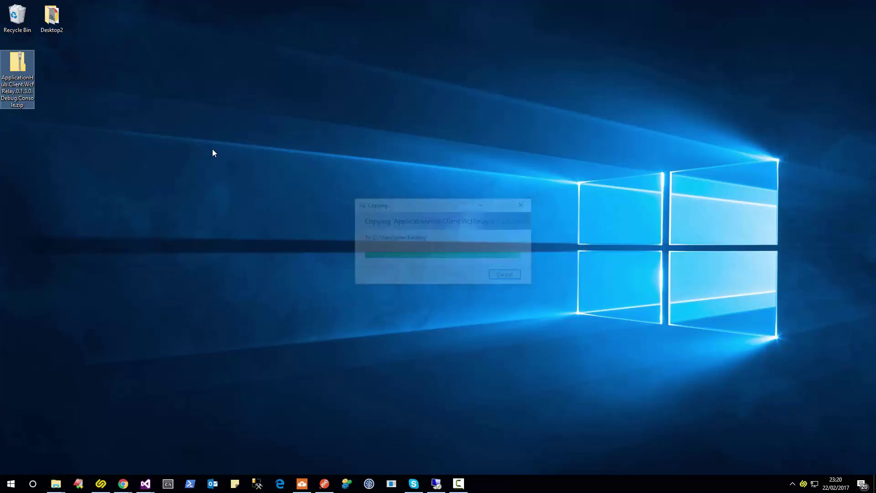
right_click(24, 70)
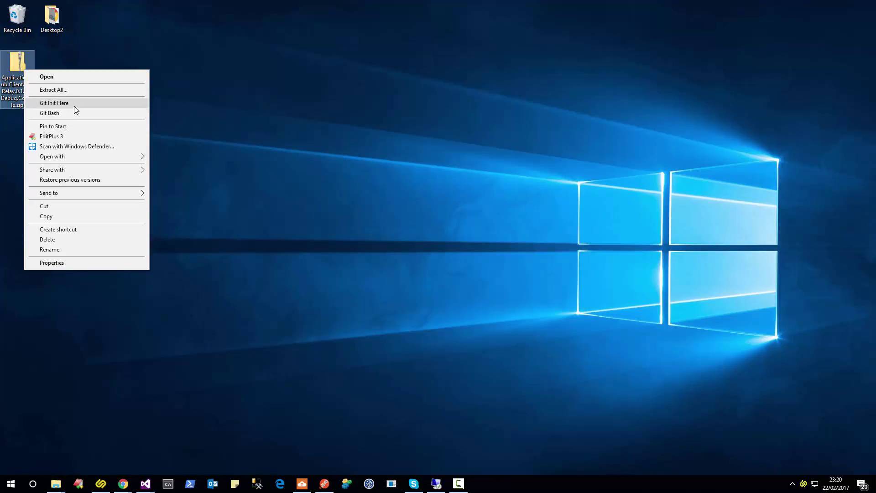
left_click(76, 90)
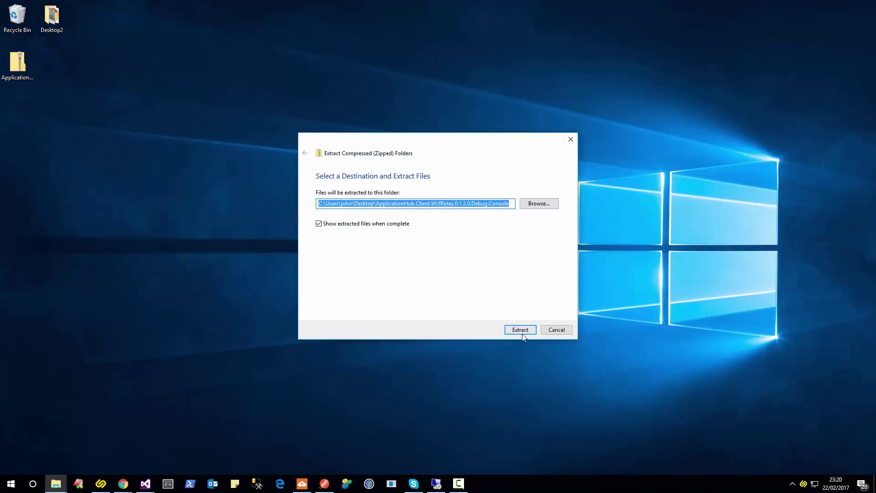
left_click(521, 333)
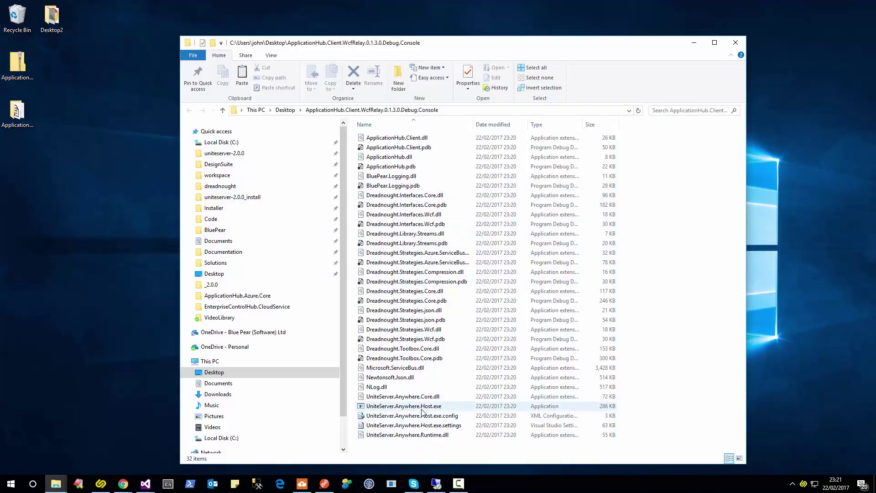
double_click(422, 406)
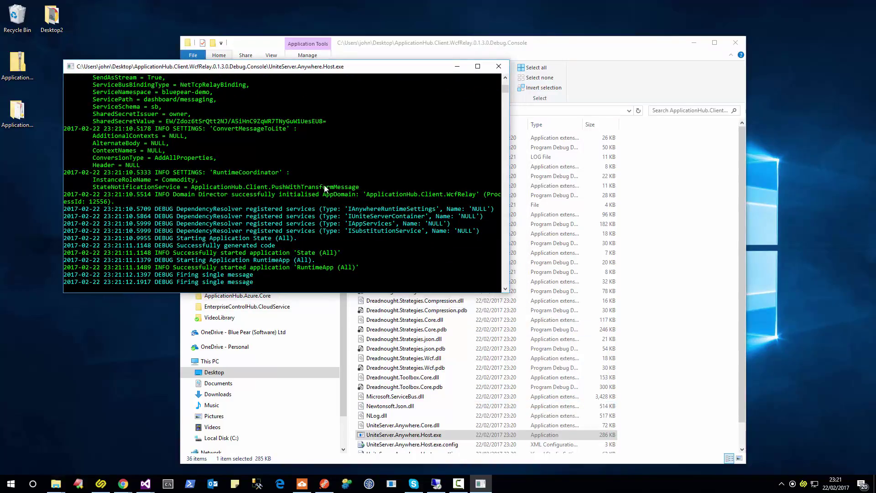
left_click(437, 484)
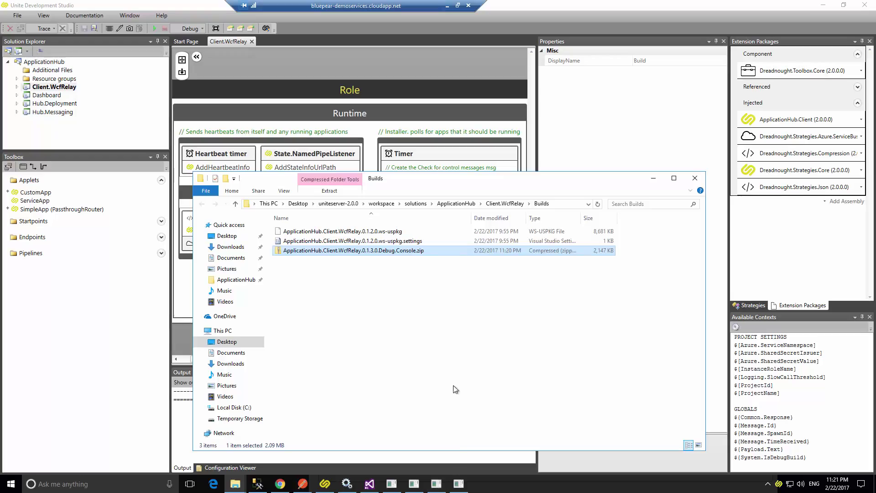
Reload the Unite Server Roles page twice to refresh the machine list.
left_click(281, 484)
left_click_drag(405, 250, 382, 56)
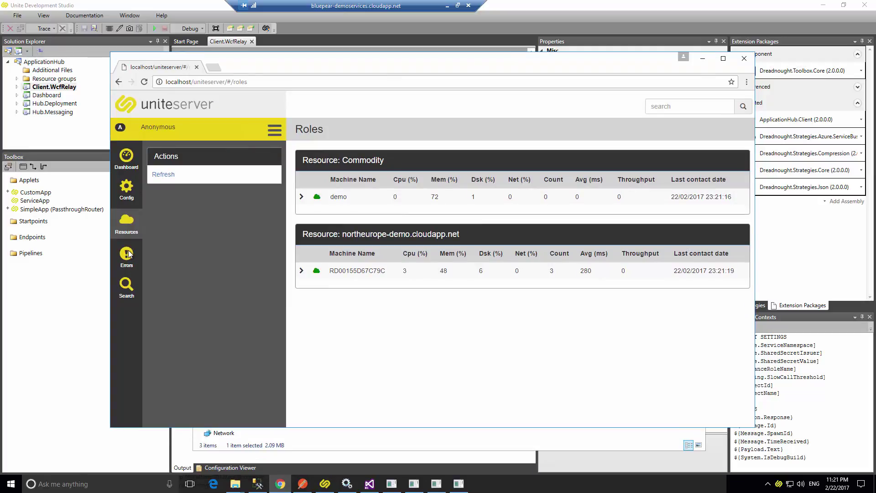
left_click(144, 82)
left_click(145, 82)
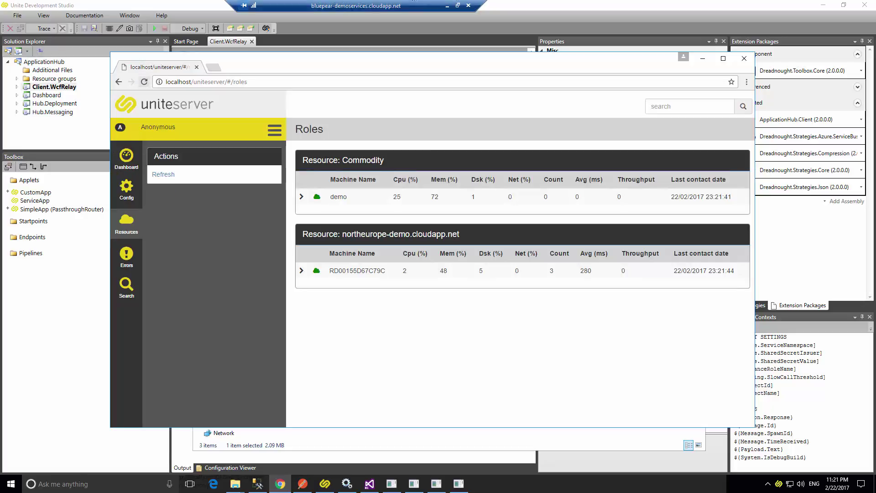
Check the local console output, then expand the Blue-Pear machine under Commodity to see EncryptionService.
double_click(414, 3)
left_click_drag(406, 32, 398, 282)
left_click(356, 212)
scroll(310, 189, "up", 3)
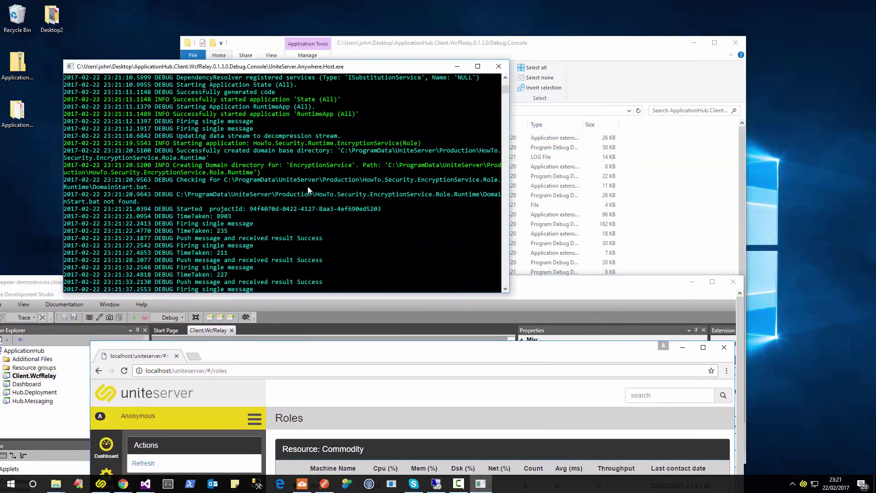
left_click(373, 335)
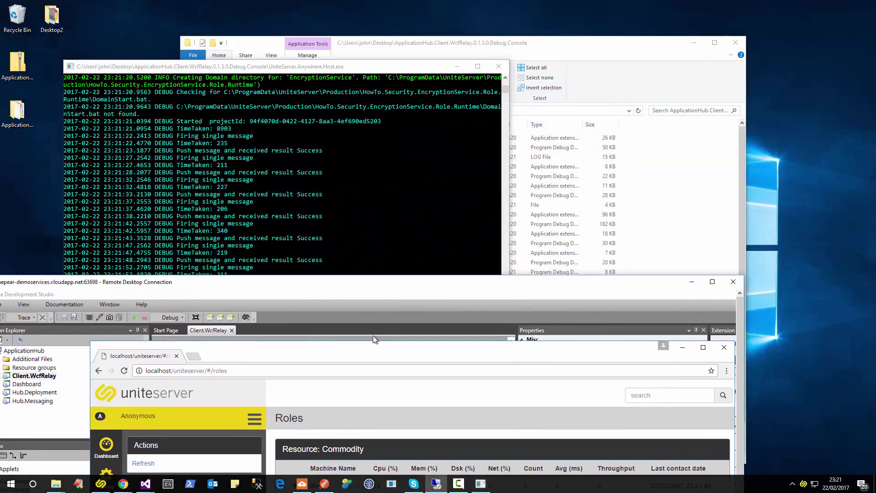
left_click_drag(373, 346, 409, 122)
left_click_drag(373, 283, 450, 55)
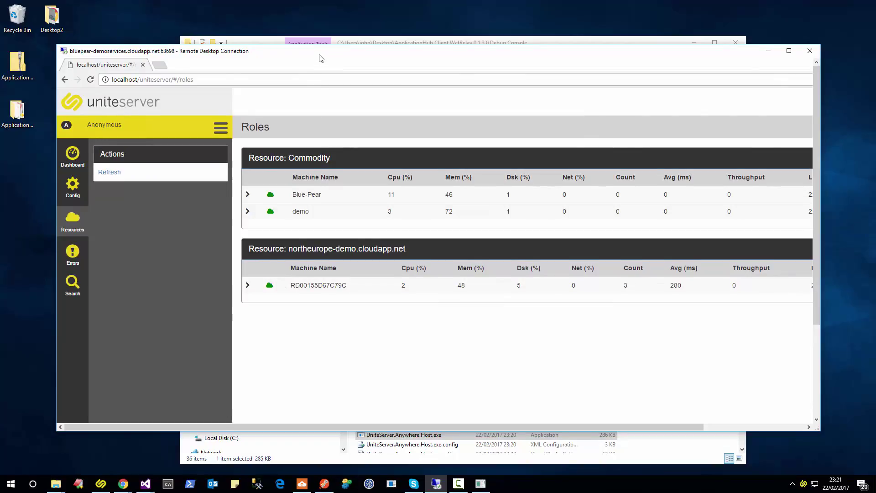
left_click_drag(322, 53, 341, 3)
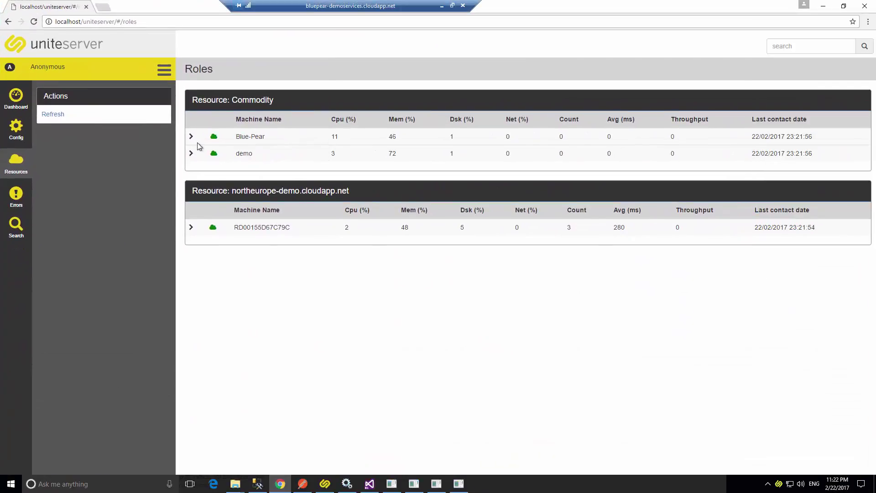
left_click(192, 138)
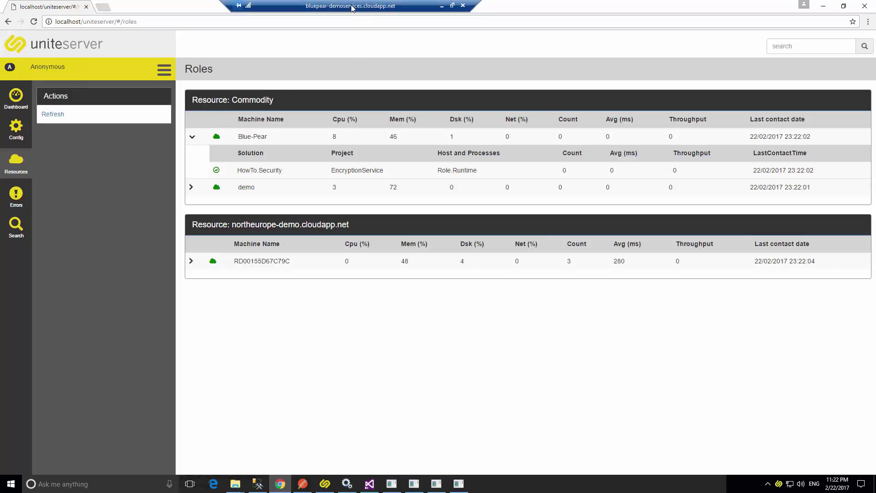
Minimise the local console and File Explorer windows and open Task Manager with Ctrl+Shift+Esc.
double_click(270, 6)
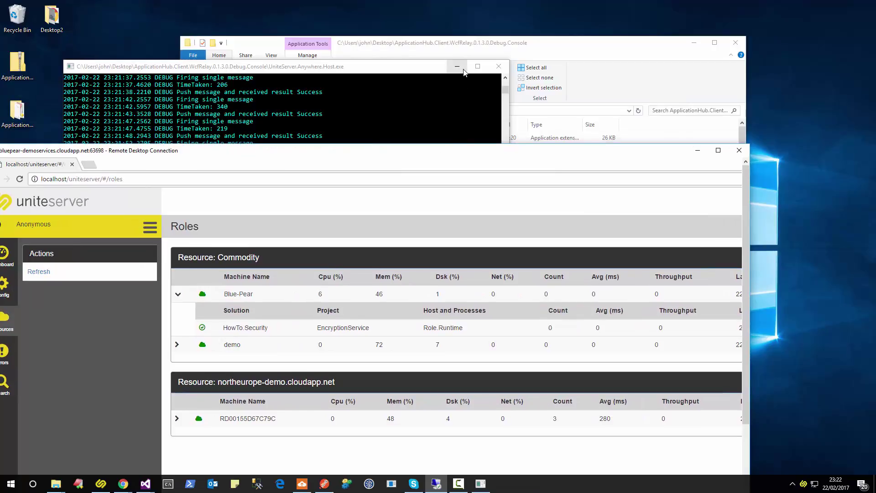
left_click(457, 67)
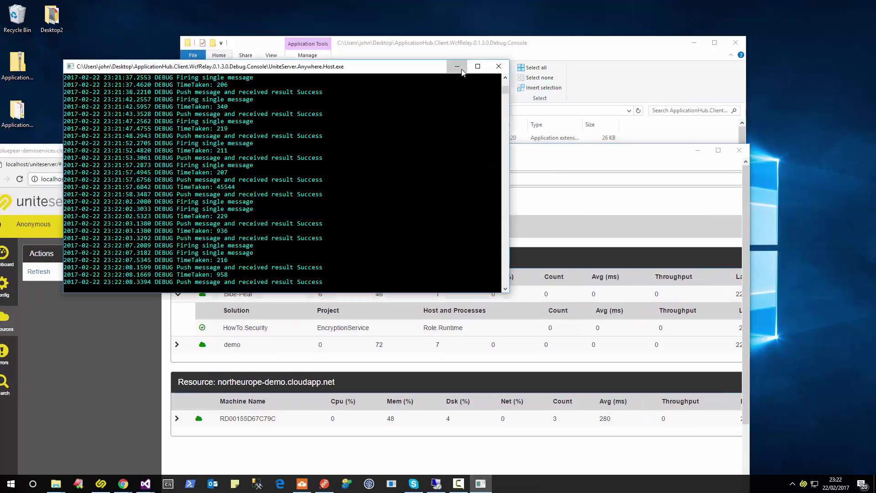
left_click(694, 43)
left_click_drag(393, 152, 520, 176)
left_click(360, 108)
key("ctrl+shift+Escape")
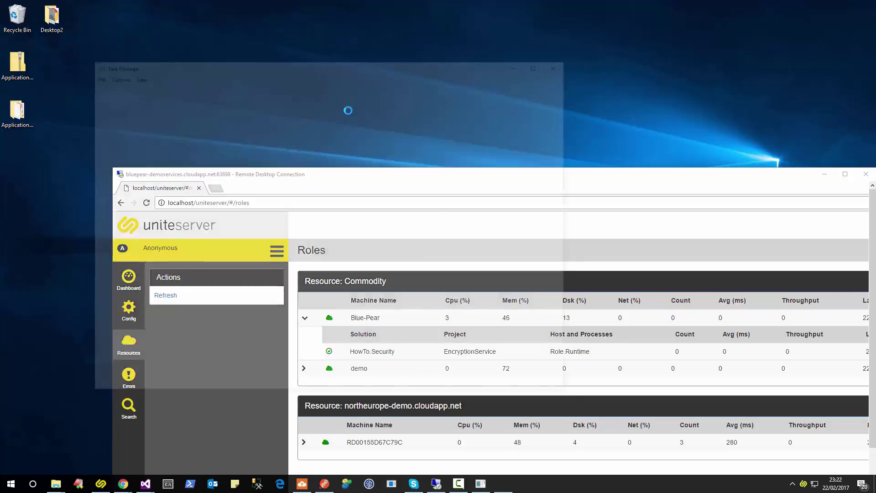
Review the running UniteServer host processes on Task Manager's Details tab.
left_click(166, 181)
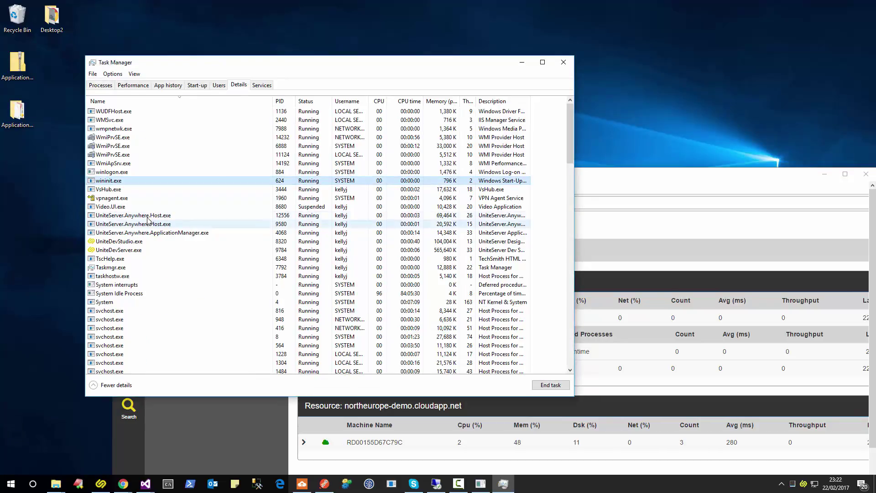
left_click_drag(303, 67, 262, 37)
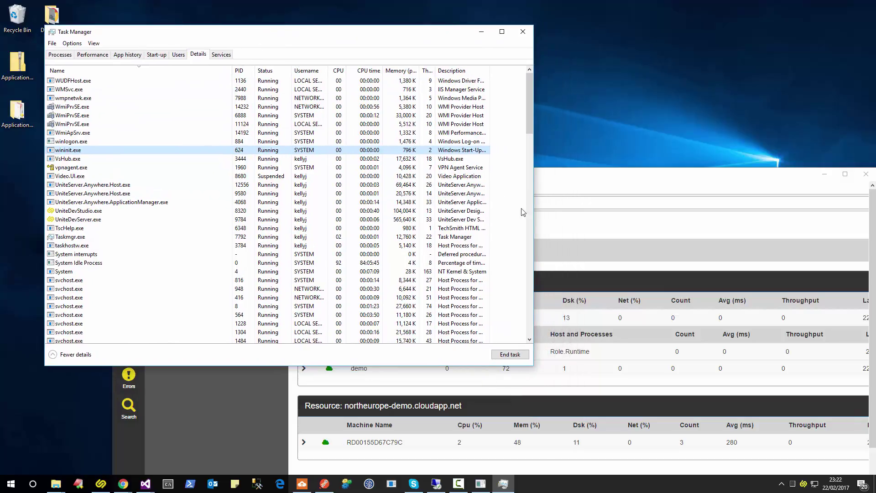
left_click(579, 182)
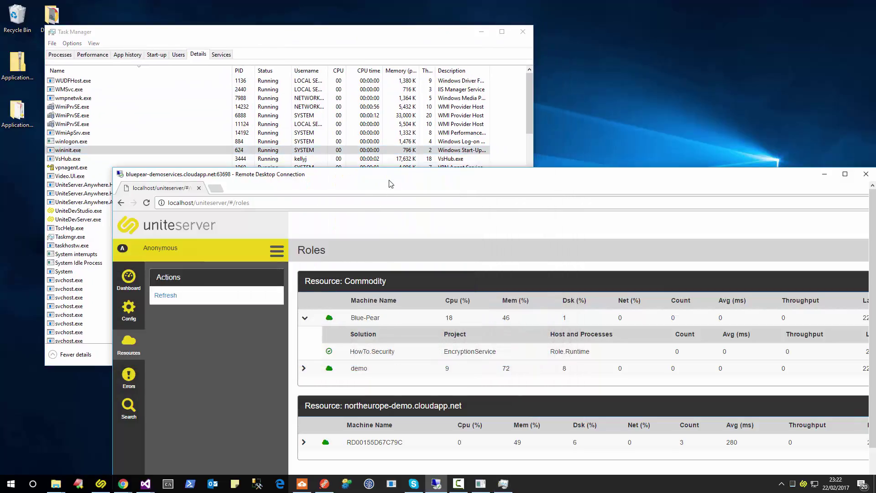
left_click_drag(391, 183, 470, 70)
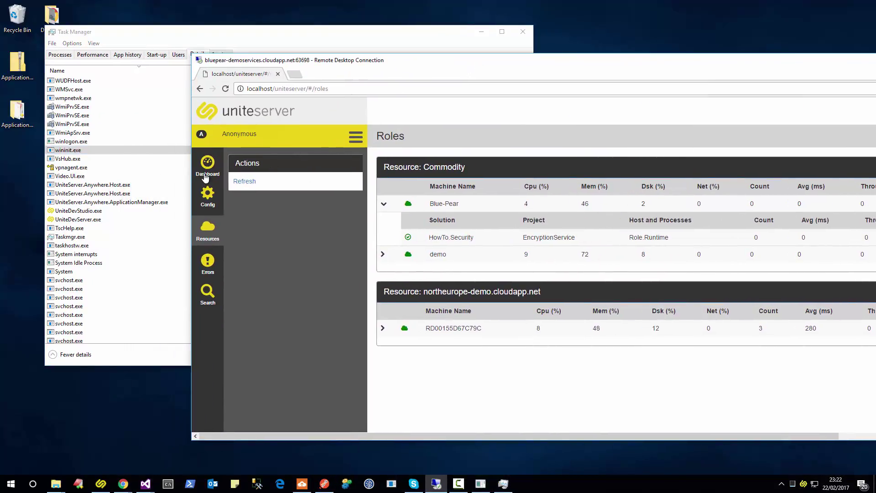
Stop EncryptionService 0.1.8.0 from the Unite Server dashboard.
left_click(205, 176)
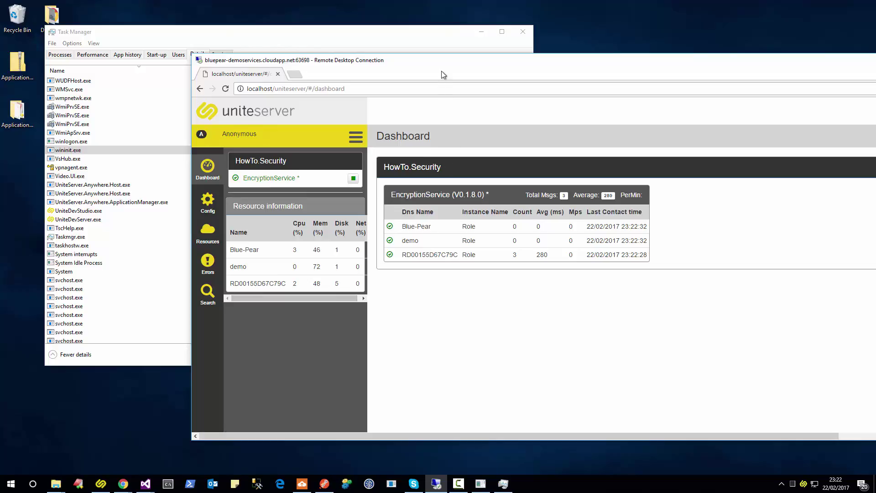
left_click_drag(445, 60, 414, 58)
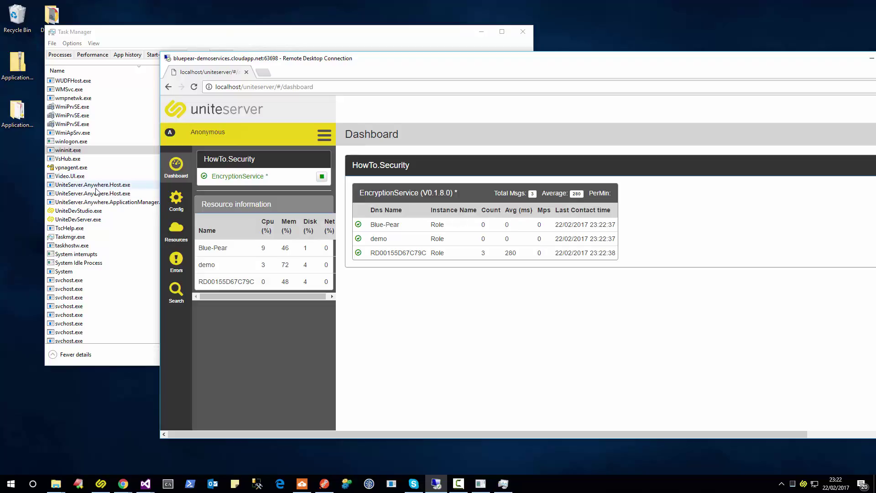
left_click(323, 177)
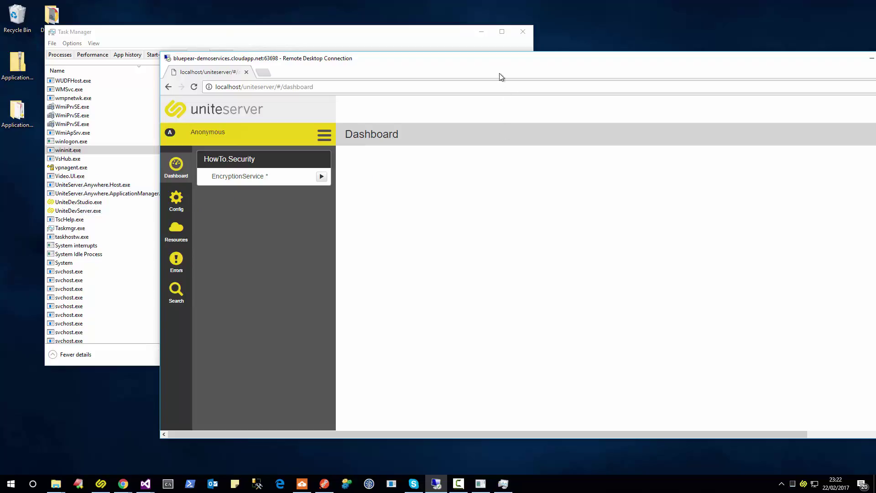
Maximize the remote session and show the configuration page with its version history.
left_click_drag(497, 62, 434, 87)
double_click(435, 89)
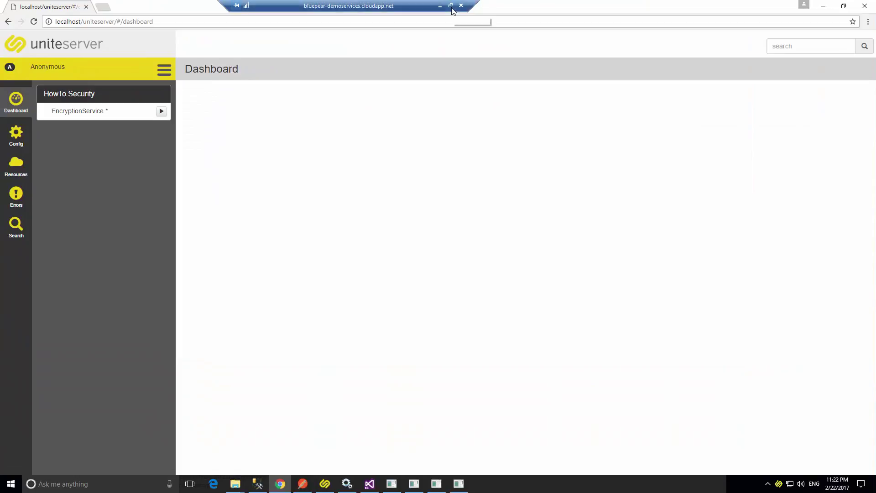
left_click(8, 136)
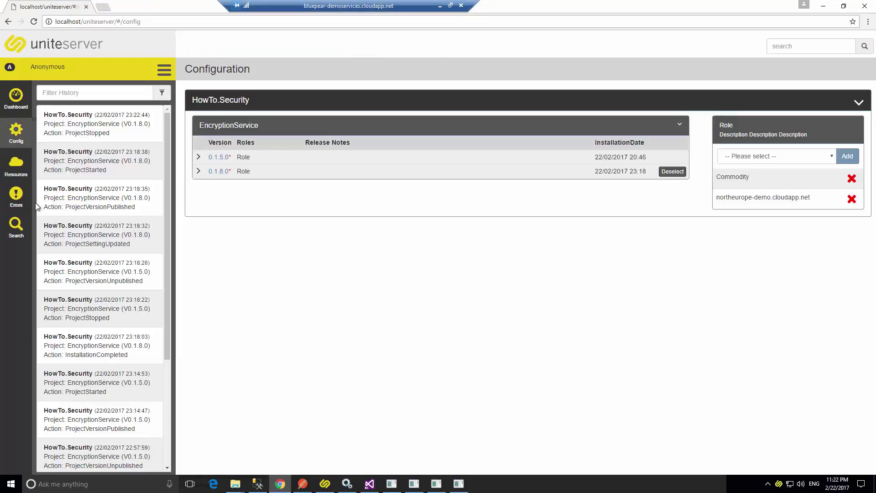